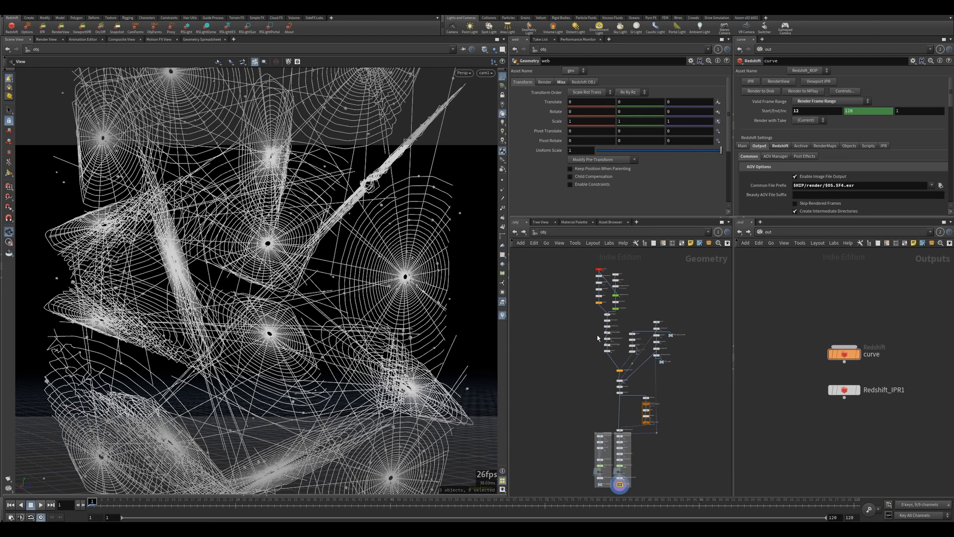
Open the web geometry network and display the curve2 node in the front view with its editable curve points.
{"action": "left_click", "coordinate": [598, 438]}
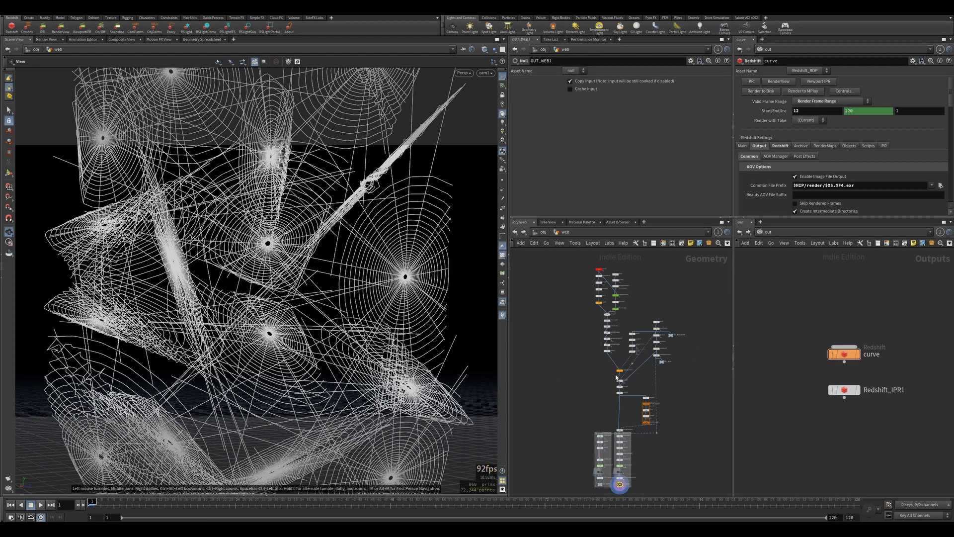
{"action": "scroll", "coordinate": [618, 272], "scroll_direction": "up", "scroll_amount": 5}
{"action": "left_click", "coordinate": [599, 282]}
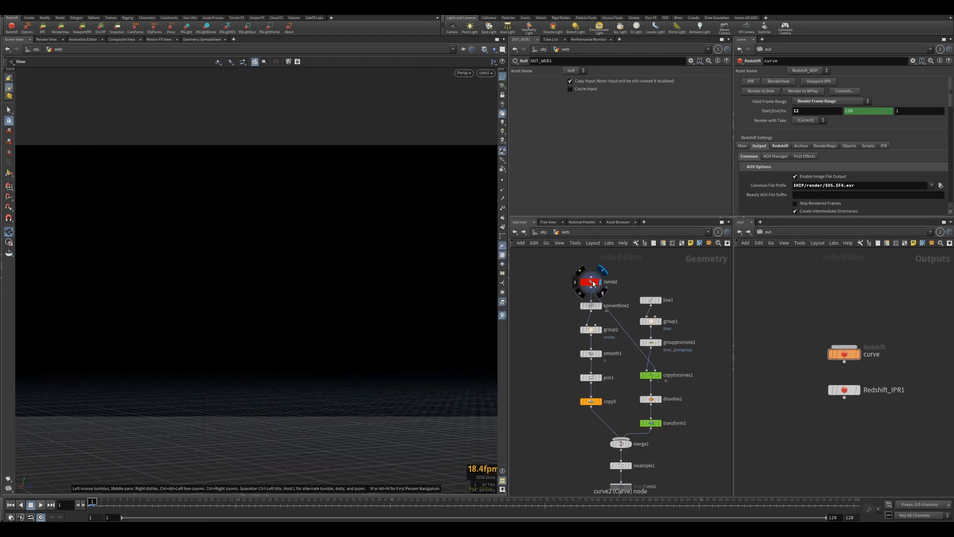
{"action": "key", "text": "space+3"}
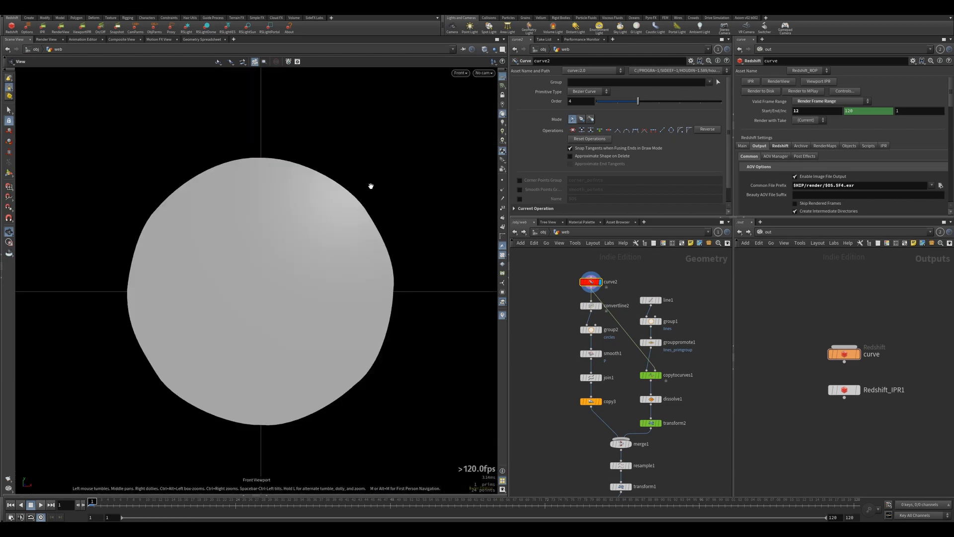
{"action": "key", "text": "Return"}
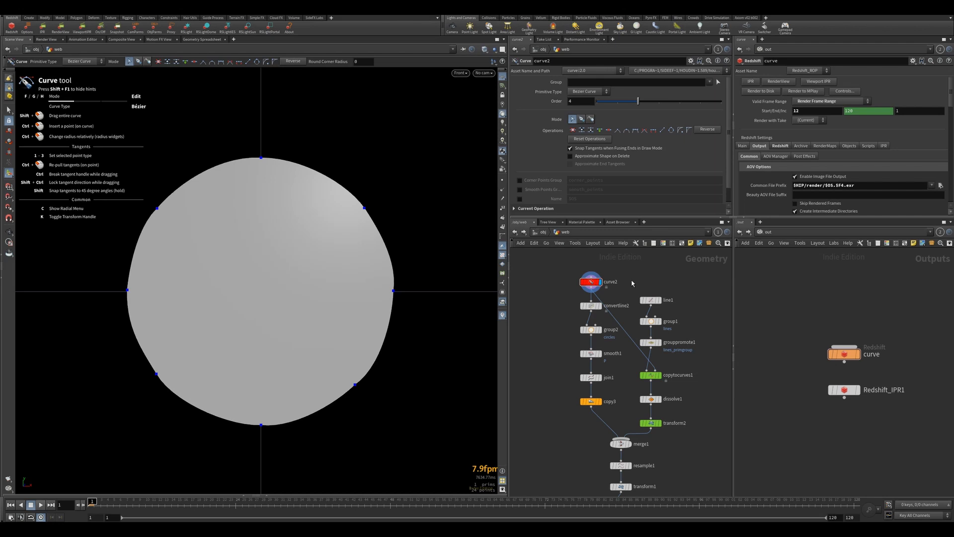
{"action": "key", "text": "c"}
{"action": "key", "text": "c"}
Display the convertline2 node and compare its output with the node bypassed and active.
{"action": "left_click", "coordinate": [599, 305]}
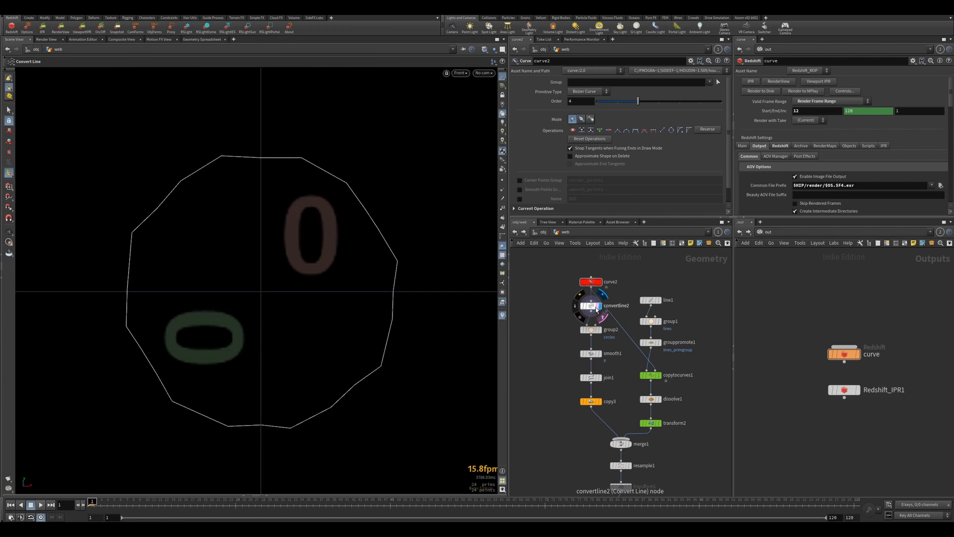
{"action": "left_click", "coordinate": [592, 306]}
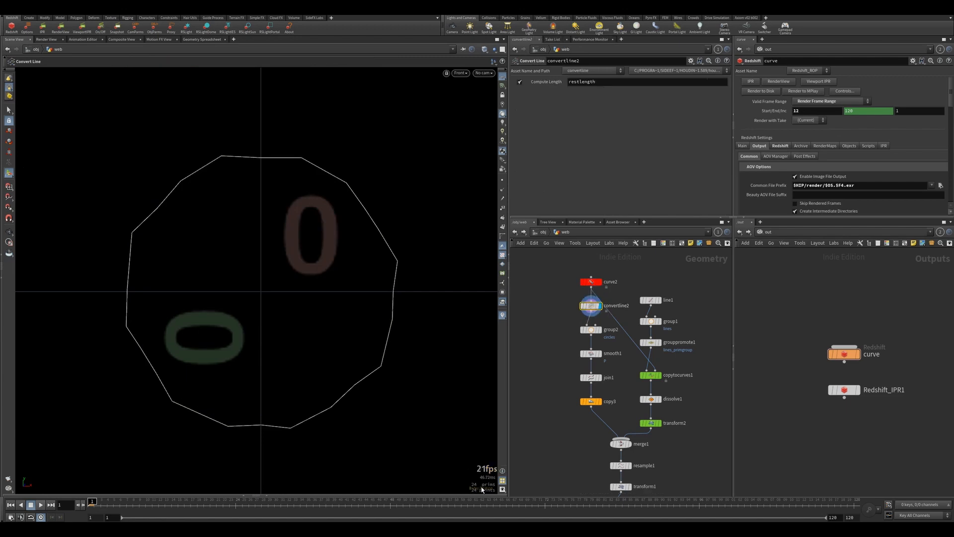
{"action": "left_click", "coordinate": [580, 298]}
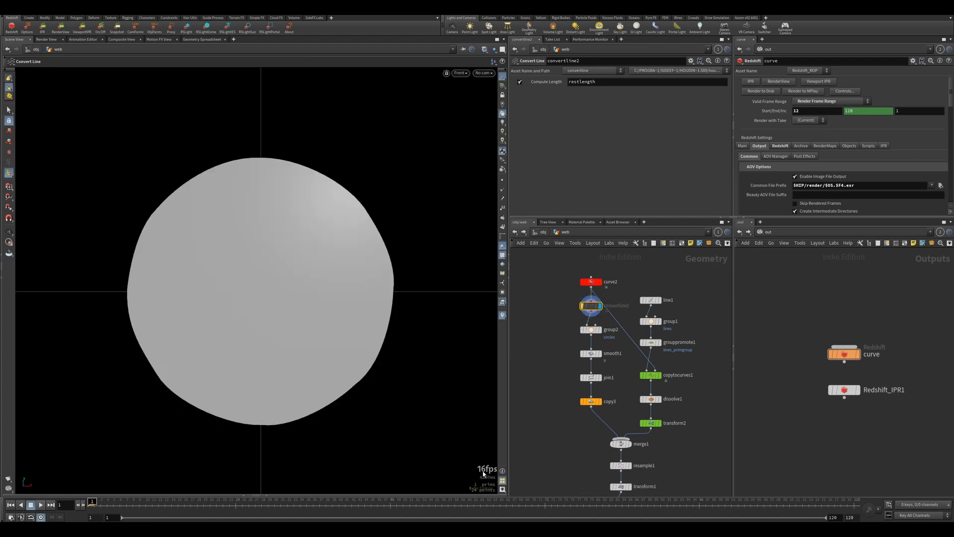
{"action": "left_click", "coordinate": [581, 298]}
{"action": "middle_click_drag", "start_coordinate": [566, 348], "coordinate": [565, 316]}
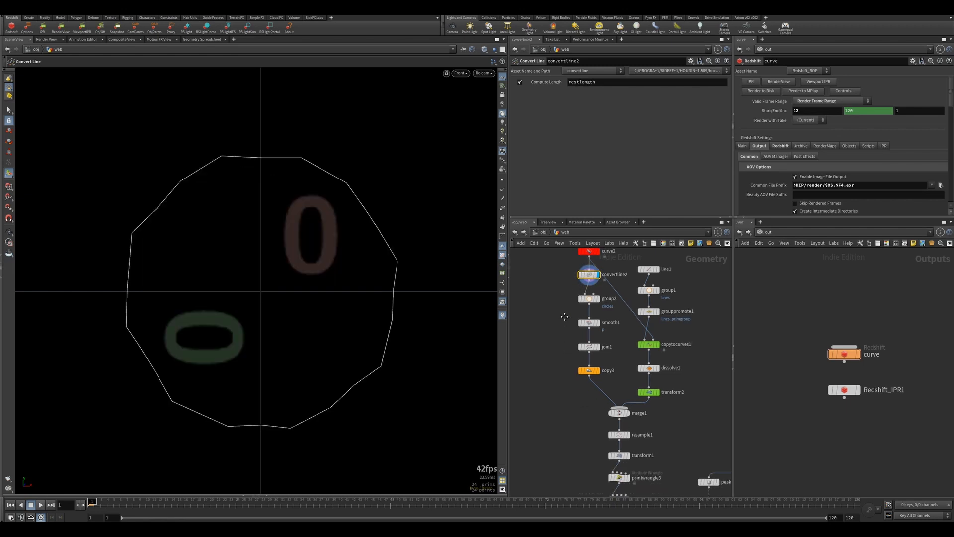
Display the group2, smooth1, join1 and copy3 nodes in turn to review how the circles are built.
{"action": "left_click", "coordinate": [591, 299]}
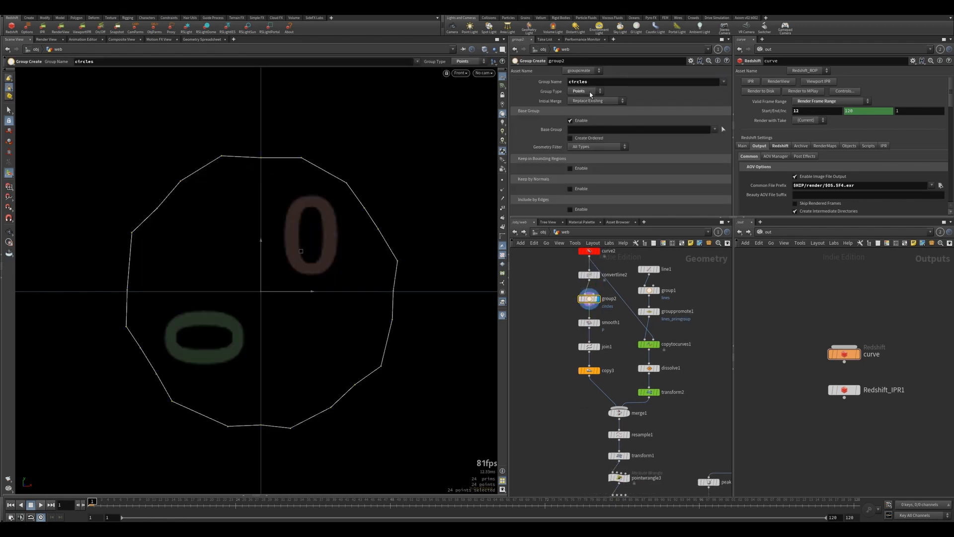
{"action": "left_click", "coordinate": [590, 323]}
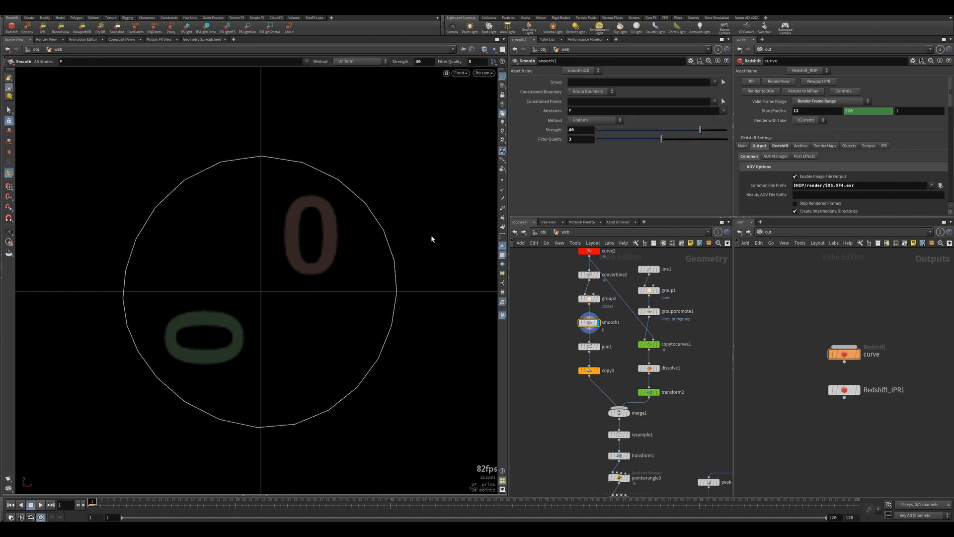
{"action": "left_click", "coordinate": [592, 348]}
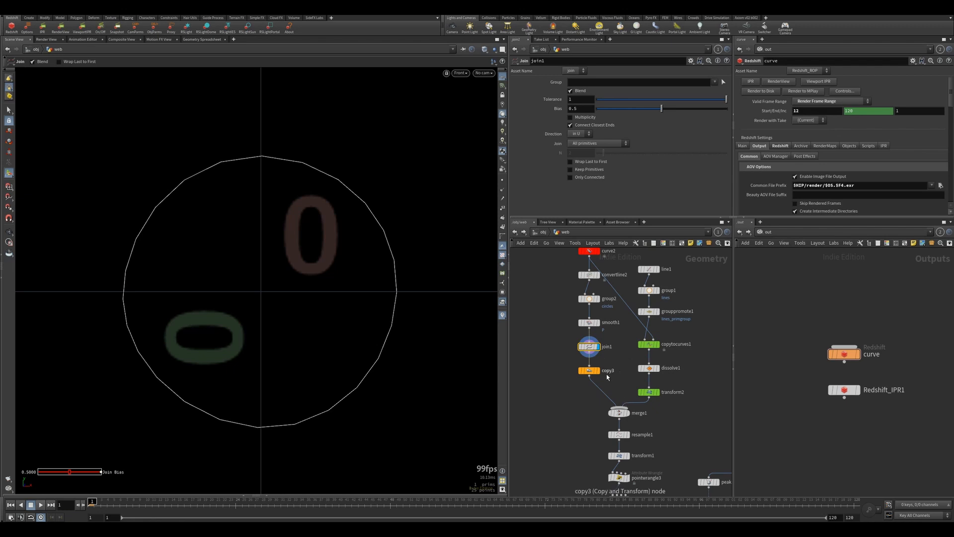
{"action": "left_click", "coordinate": [593, 372]}
{"action": "left_click", "coordinate": [591, 370]}
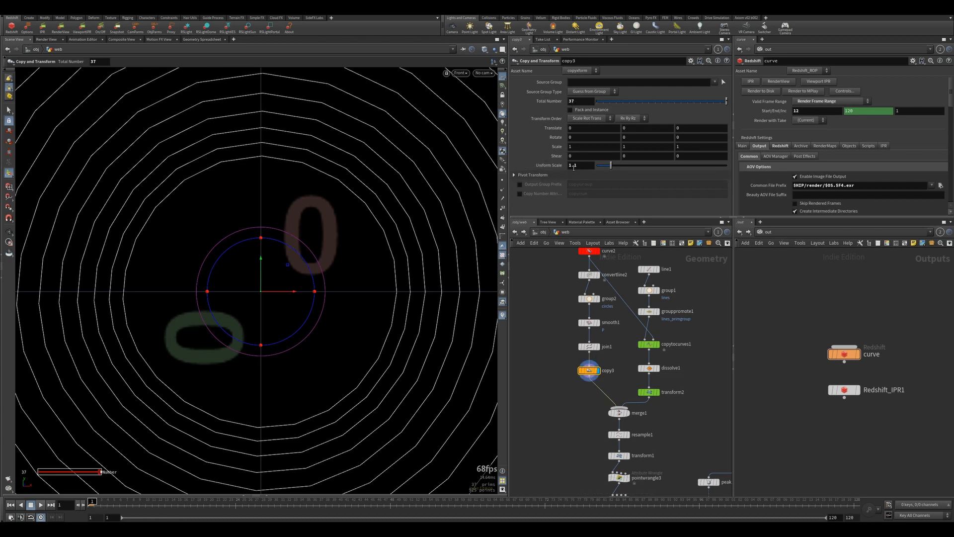
Test copy3 with the decimal removed from its uniform scale, and restore the scale to 1.1.
{"action": "left_click", "coordinate": [577, 166]}
{"action": "key", "text": "BackSpace"}
{"action": "left_click", "coordinate": [578, 165]}
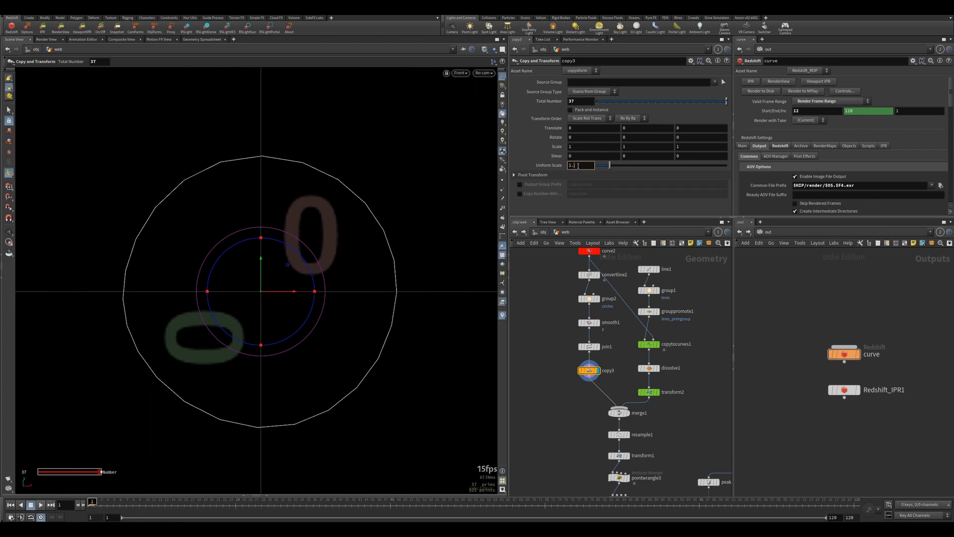
{"action": "type", "text": "1"}
{"action": "key", "text": "Return"}
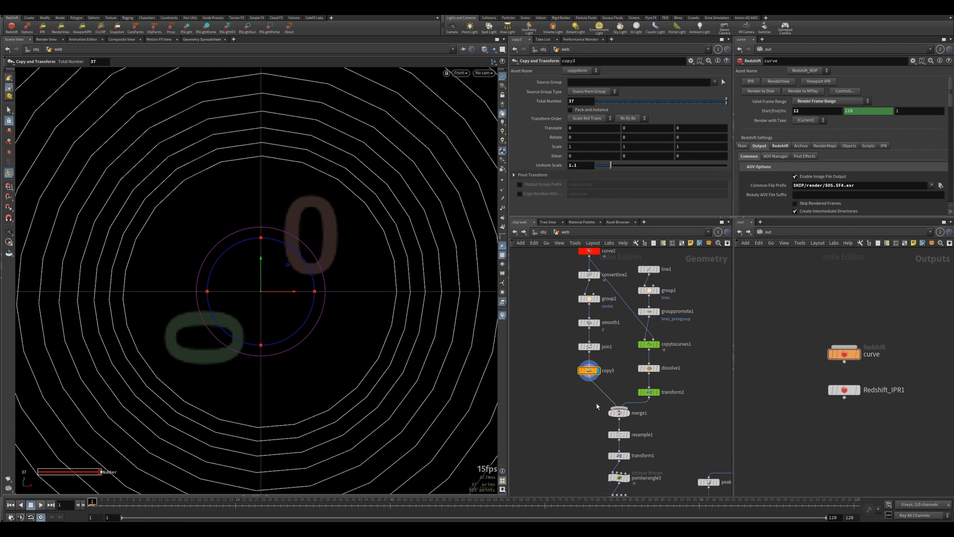
Display the line1 node and frame its line in the perspective view.
{"action": "middle_click_drag", "start_coordinate": [592, 410], "coordinate": [584, 407]}
{"action": "left_click", "coordinate": [650, 266]}
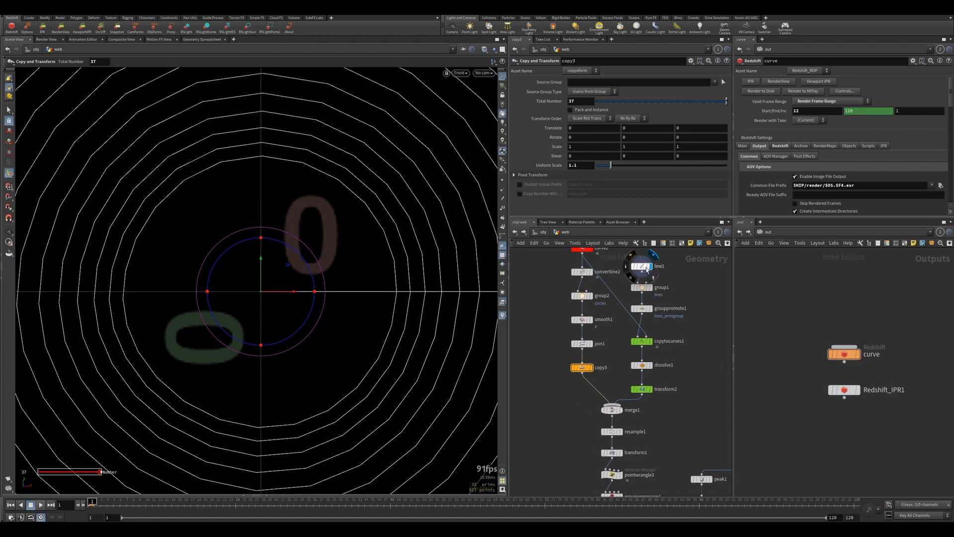
{"action": "key", "text": "space+1"}
{"action": "key", "text": "space+g"}
{"action": "left_click_drag", "start_coordinate": [293, 273], "coordinate": [313, 286]}
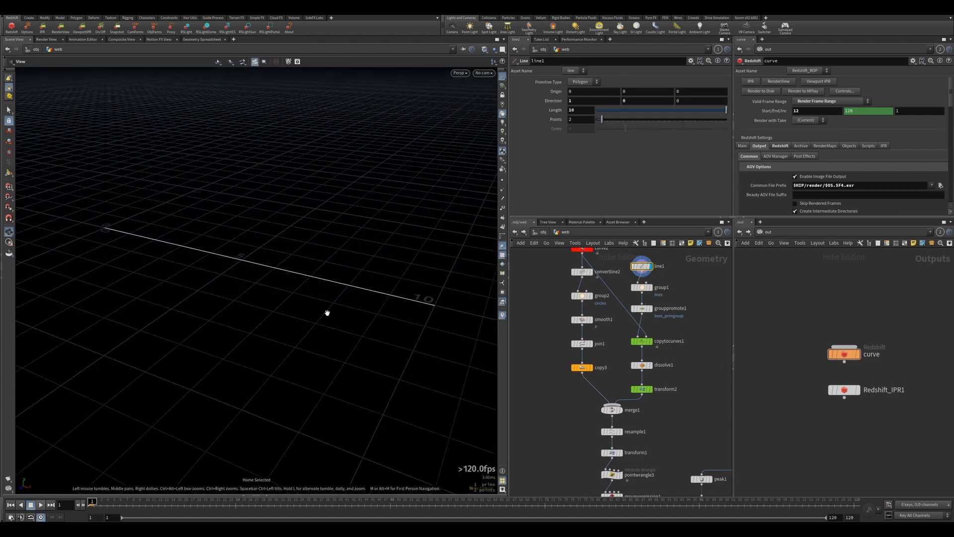
{"action": "left_click_drag", "start_coordinate": [320, 325], "coordinate": [398, 289]}
{"action": "middle_click_drag", "start_coordinate": [153, 278], "coordinate": [202, 285]}
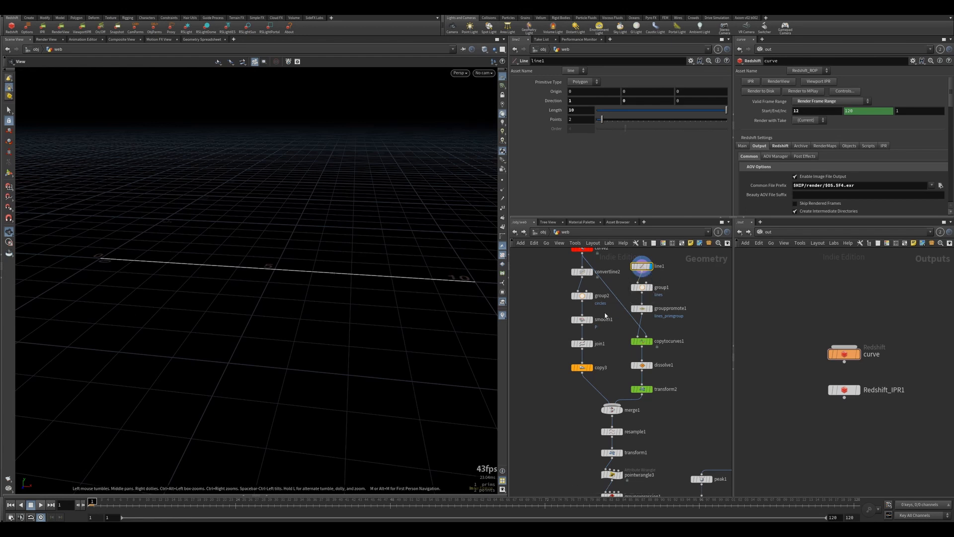
Display the group1, grouppromote1 and copytocurves1 nodes in turn to review how the radial lines are built.
{"action": "left_click", "coordinate": [642, 290]}
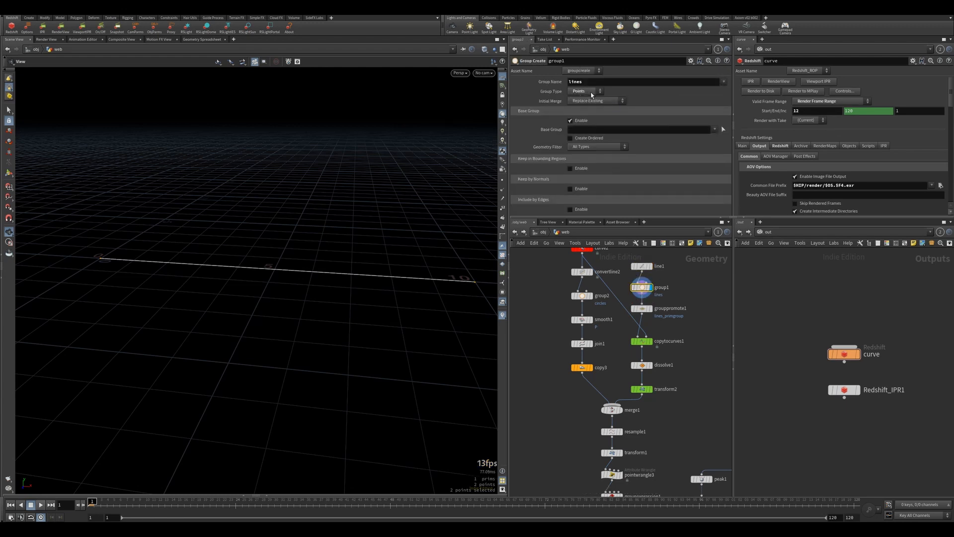
{"action": "left_click", "coordinate": [648, 309]}
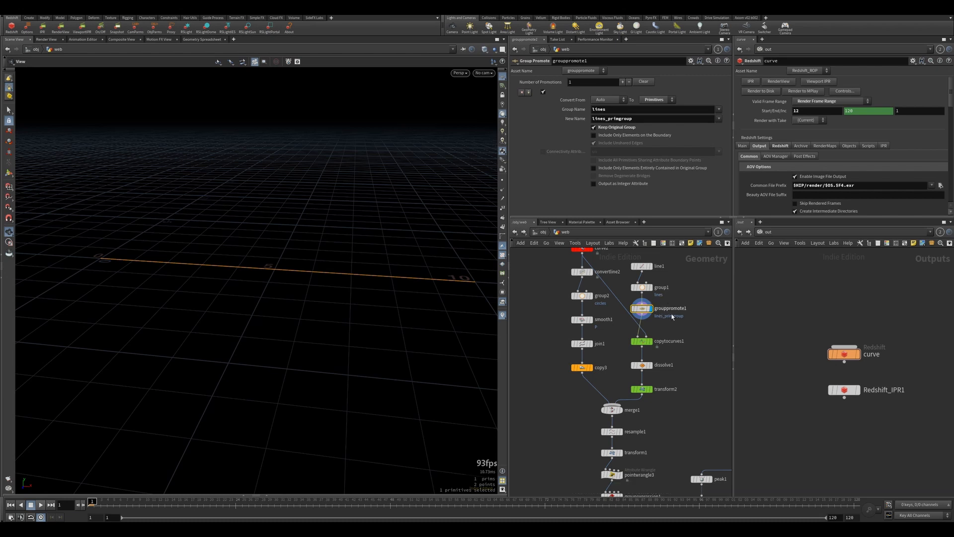
{"action": "left_click", "coordinate": [654, 344]}
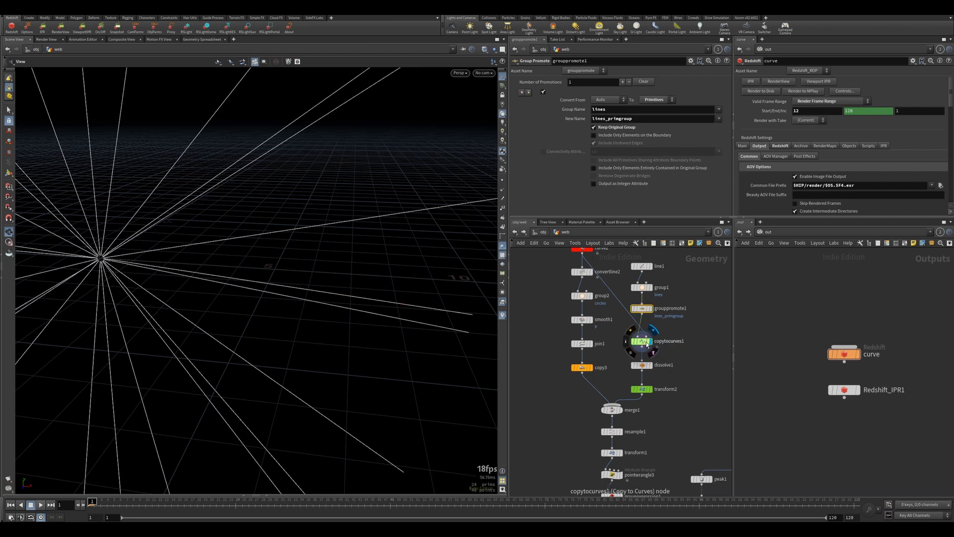
{"action": "left_click", "coordinate": [642, 342]}
{"action": "middle_click_drag", "start_coordinate": [615, 303], "coordinate": [614, 313]}
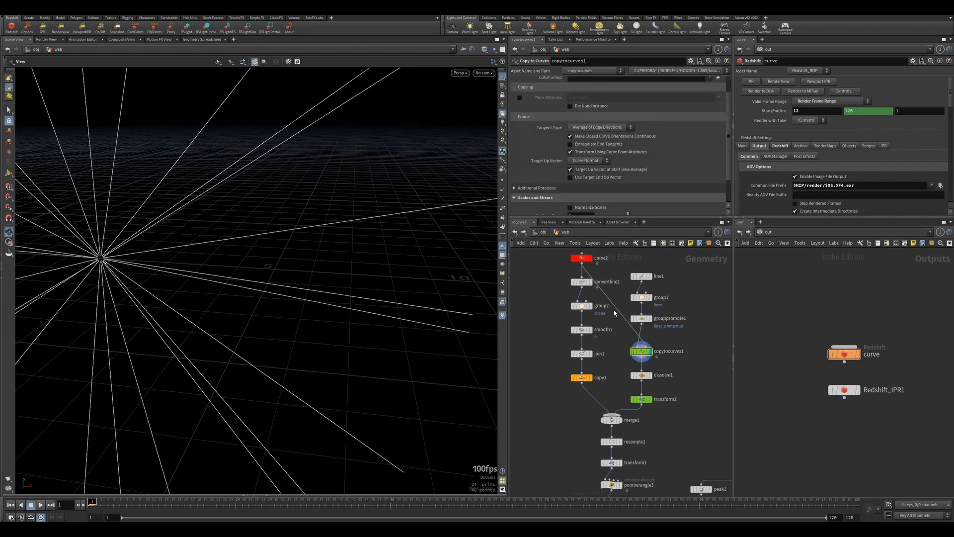
{"action": "left_click_drag", "start_coordinate": [644, 328], "coordinate": [643, 347]}
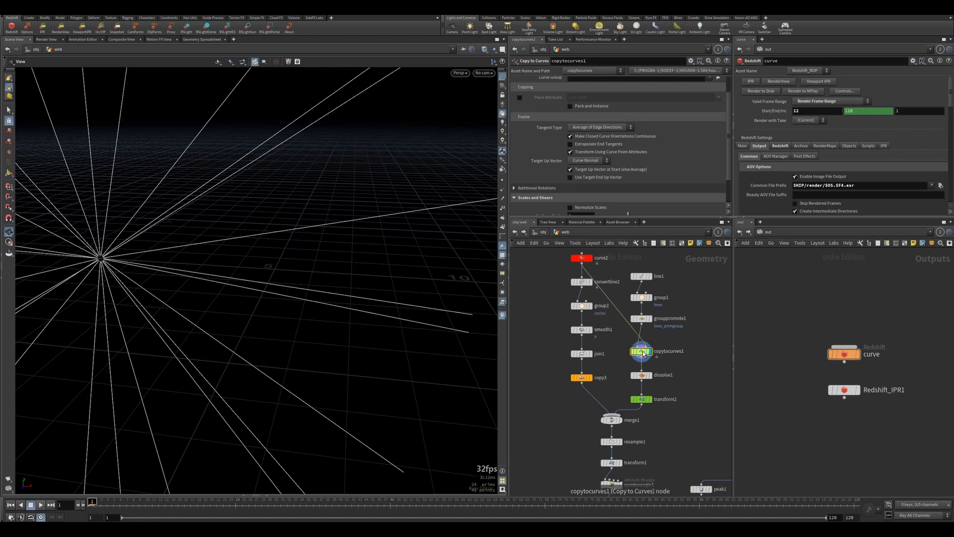
{"action": "scroll", "coordinate": [359, 277], "scroll_direction": "down", "scroll_amount": 3}
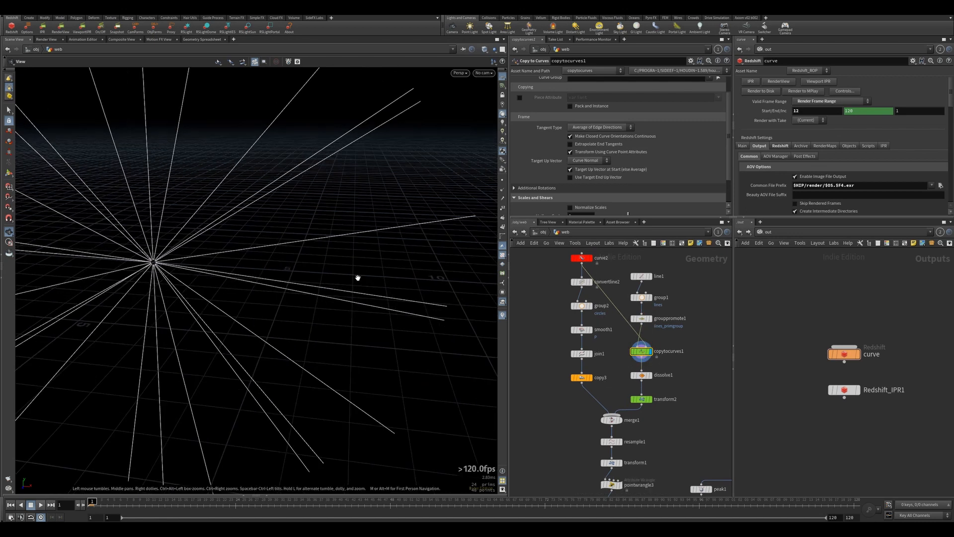
Try a line1 direction of 0, 1, 0 and check the resulting copies in the perspective view.
{"action": "left_click_drag", "start_coordinate": [691, 286], "coordinate": [631, 268]}
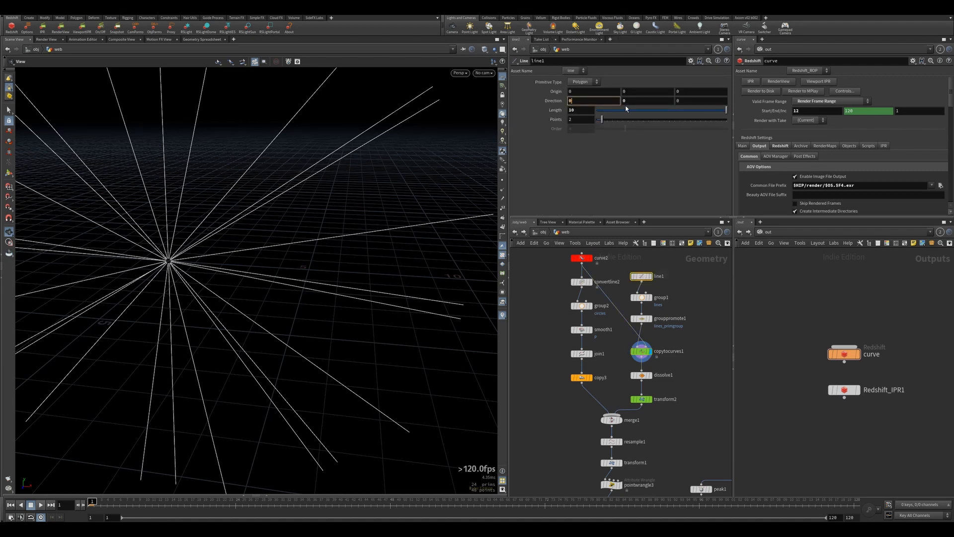
{"action": "key", "text": "Tab"}
{"action": "type", "text": "1"}
{"action": "key", "text": "Return"}
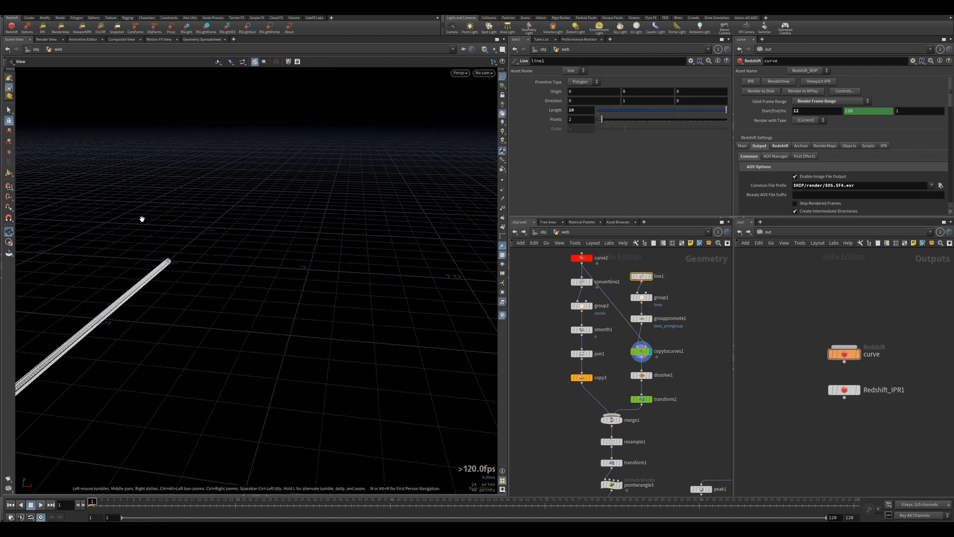
{"action": "left_click_drag", "start_coordinate": [143, 215], "coordinate": [237, 234]}
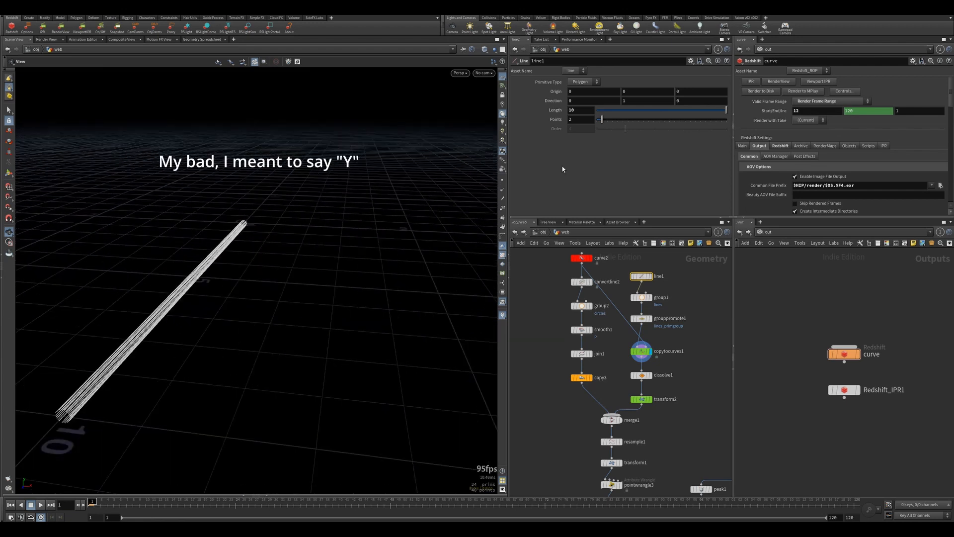
Set the line1 direction back to 1, 0, 0.
{"action": "left_click", "coordinate": [582, 101]}
{"action": "type", "text": "1"}
{"action": "key", "text": "Tab"}
{"action": "type", "text": "0"}
{"action": "key", "text": "Return"}
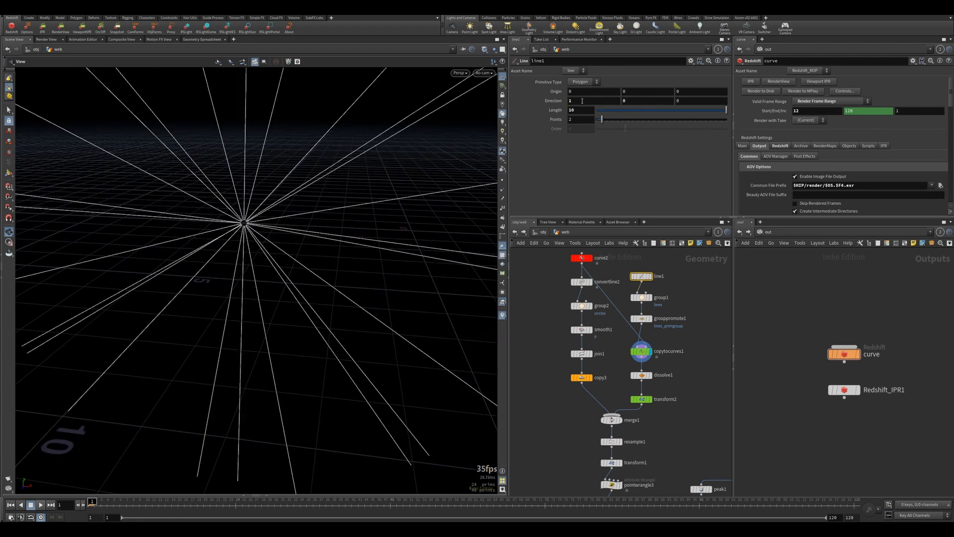
Examine the centre and full extent of the radial lines, and show the copytocurves1 parameters.
{"action": "left_click_drag", "start_coordinate": [292, 222], "coordinate": [375, 252]}
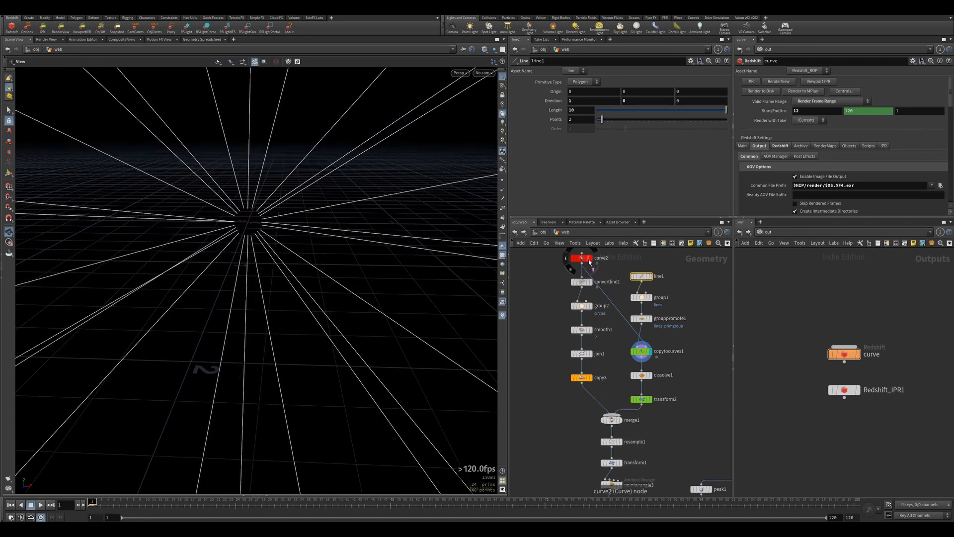
{"action": "left_click", "coordinate": [595, 271]}
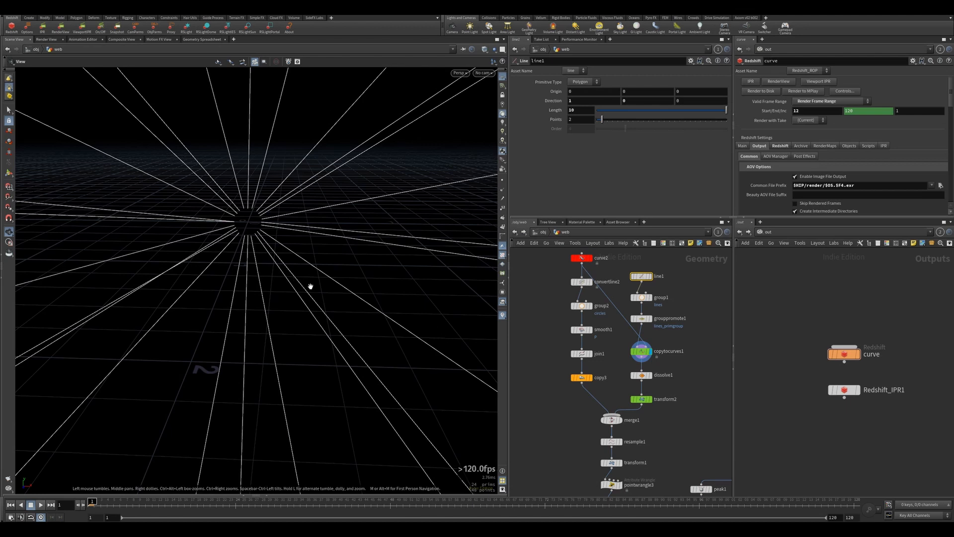
{"action": "left_click_drag", "start_coordinate": [311, 284], "coordinate": [339, 248]}
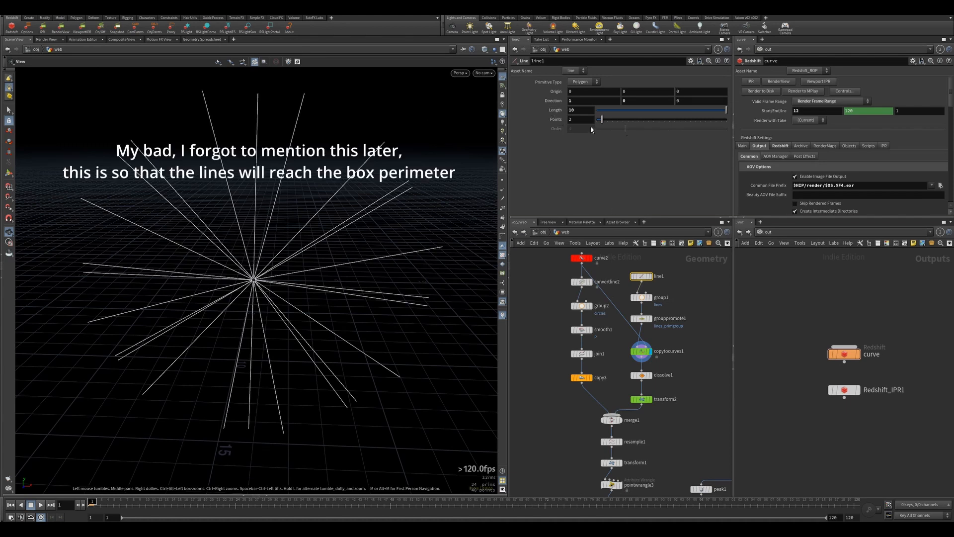
{"action": "scroll", "coordinate": [676, 368], "scroll_direction": "down", "scroll_amount": 2}
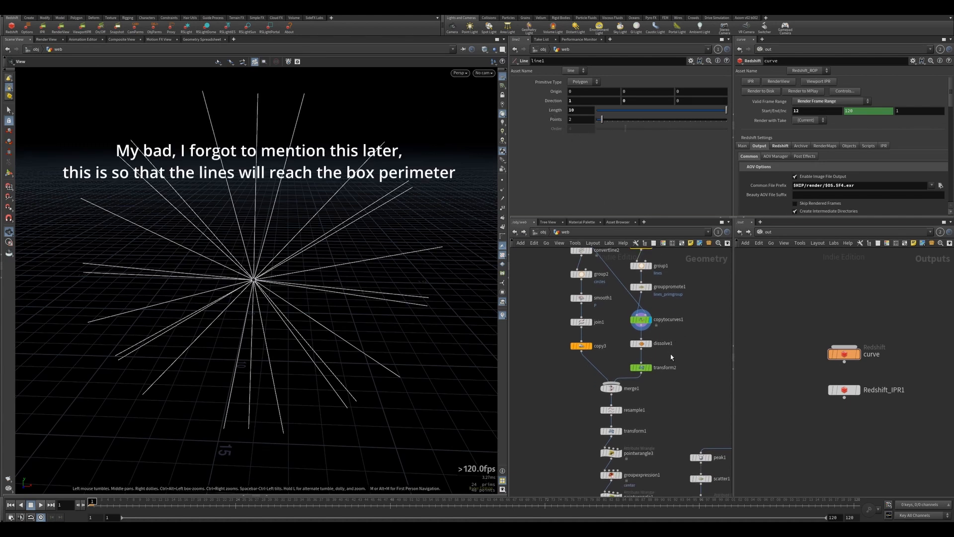
{"action": "left_click", "coordinate": [642, 321]}
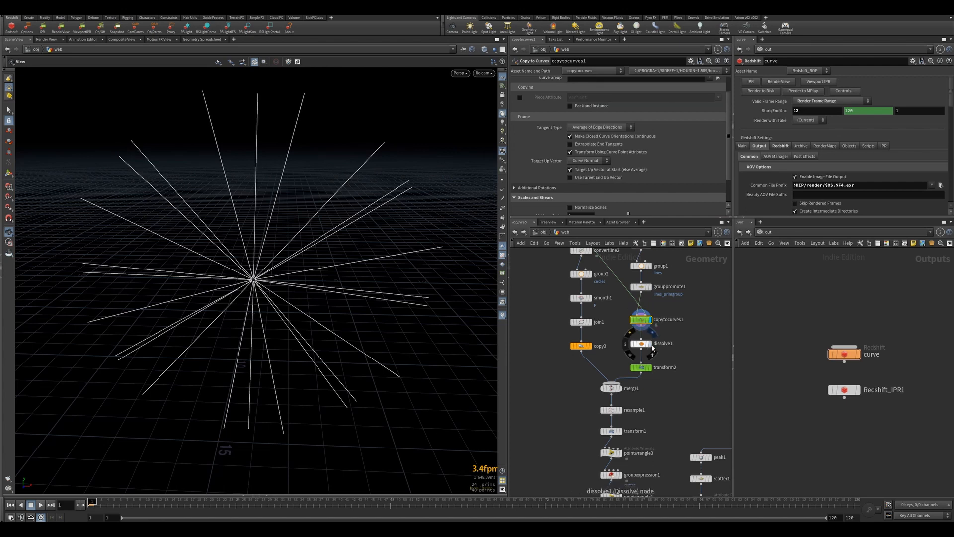
Compare the radial lines with dissolve1 bypassed and active, and display the transform2 node.
{"action": "left_click", "coordinate": [643, 344]}
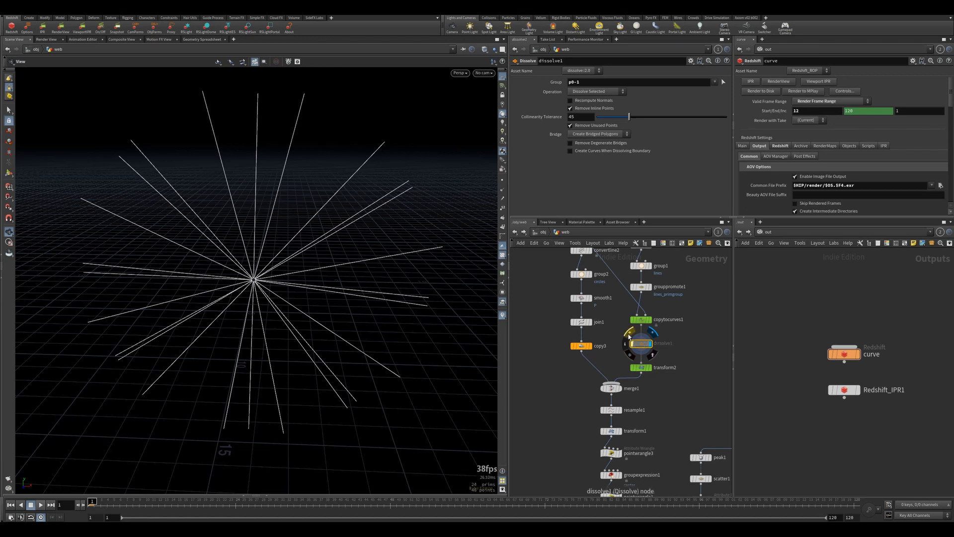
{"action": "left_click", "coordinate": [629, 336]}
{"action": "left_click", "coordinate": [628, 337]}
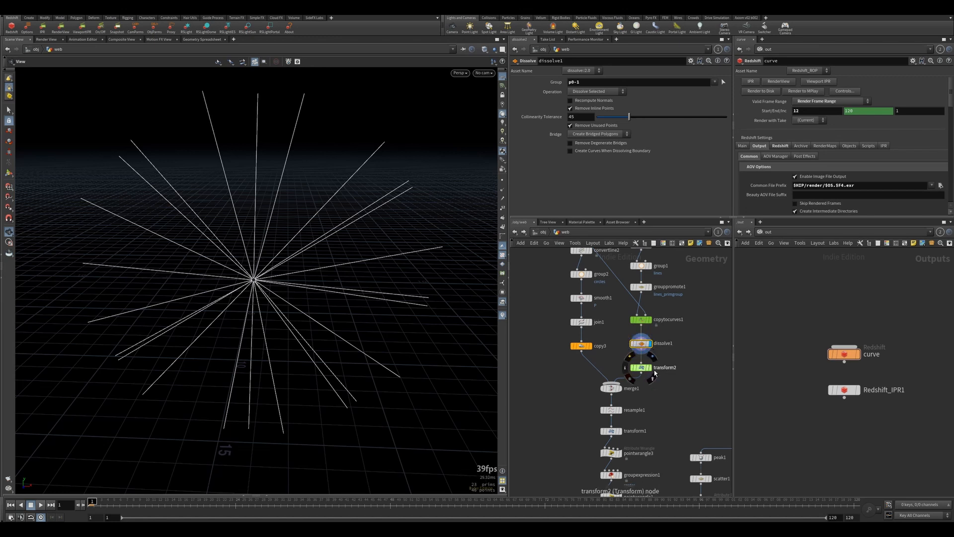
{"action": "left_click", "coordinate": [654, 373]}
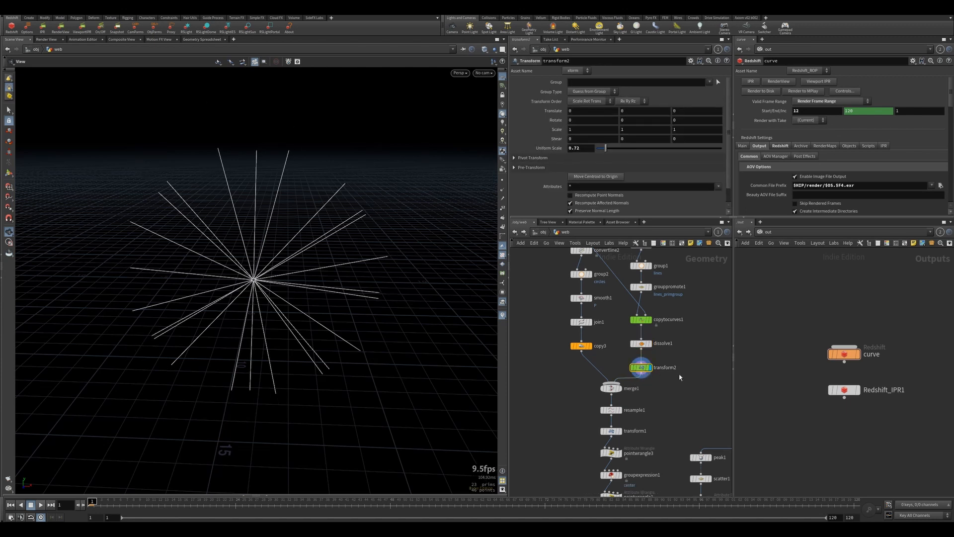
Reset the copytocurves1 node to its default color.
{"action": "left_click", "coordinate": [666, 322]}
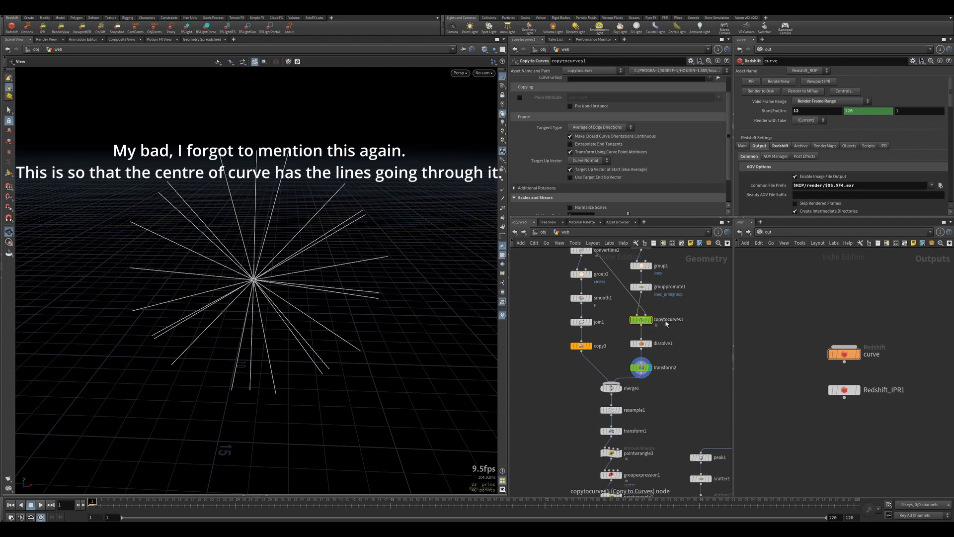
{"action": "key", "text": "c"}
{"action": "key", "text": "c"}
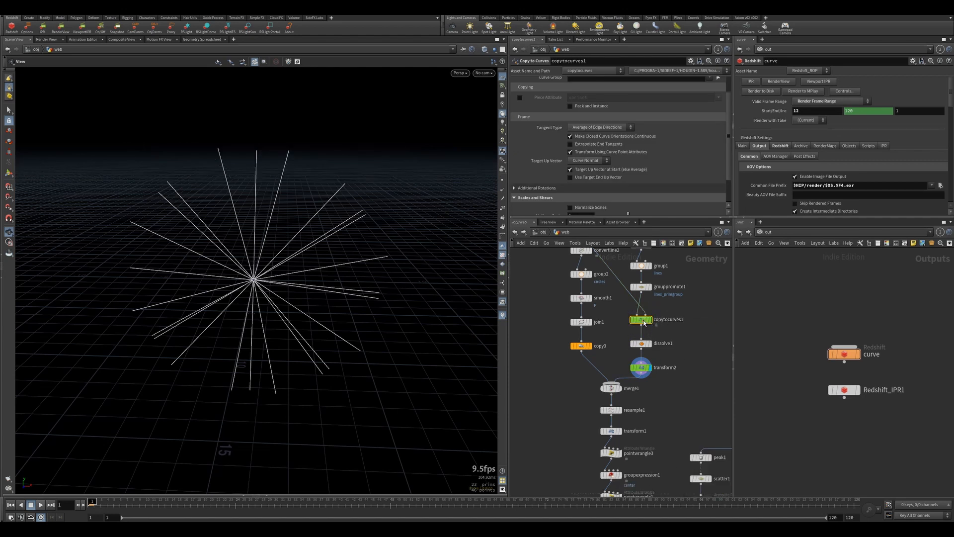
{"action": "right_click", "coordinate": [645, 323]}
{"action": "mouse_move", "coordinate": [680, 330]}
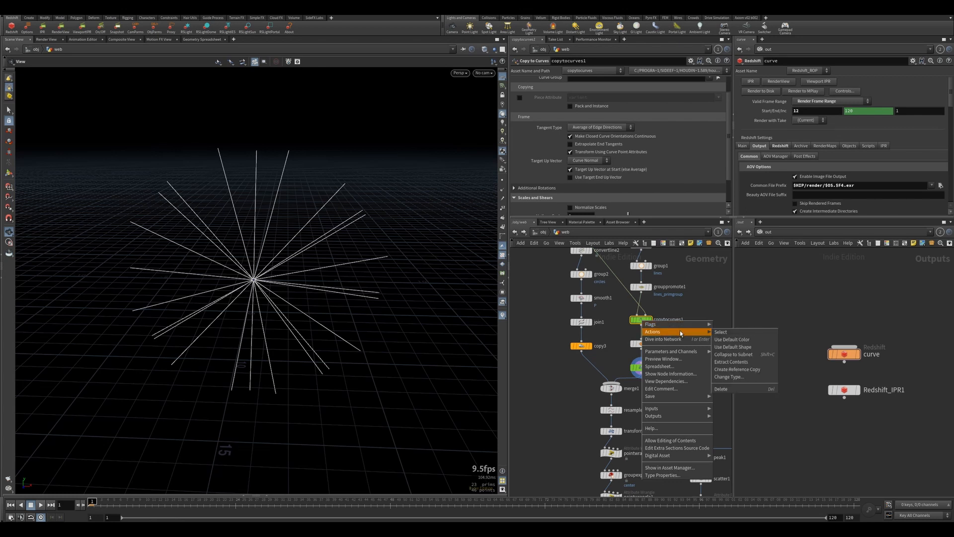
{"action": "left_click", "coordinate": [738, 341]}
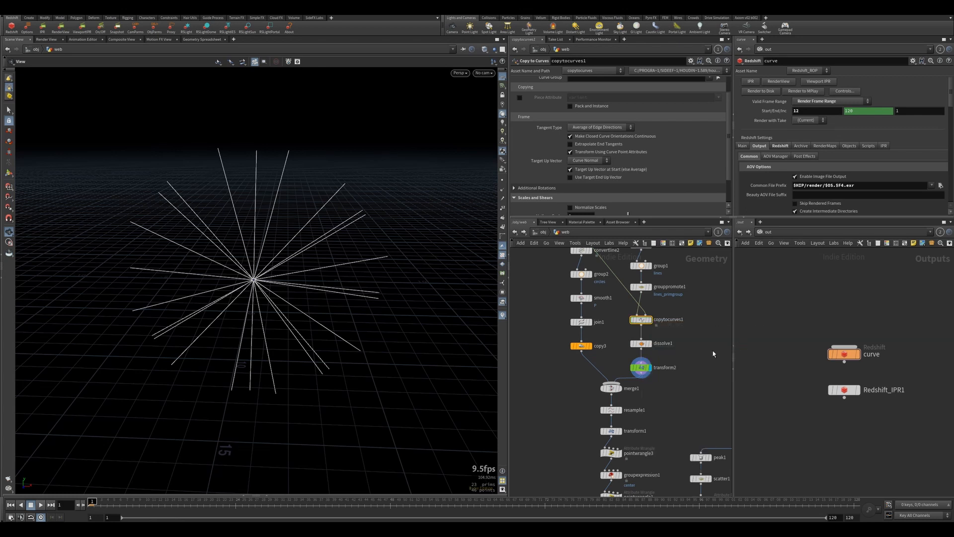
Display merge1 with its parameters and examine the combined circles and radial lines up close.
{"action": "scroll", "coordinate": [682, 404], "scroll_direction": "down", "scroll_amount": 3}
{"action": "left_click", "coordinate": [606, 337]}
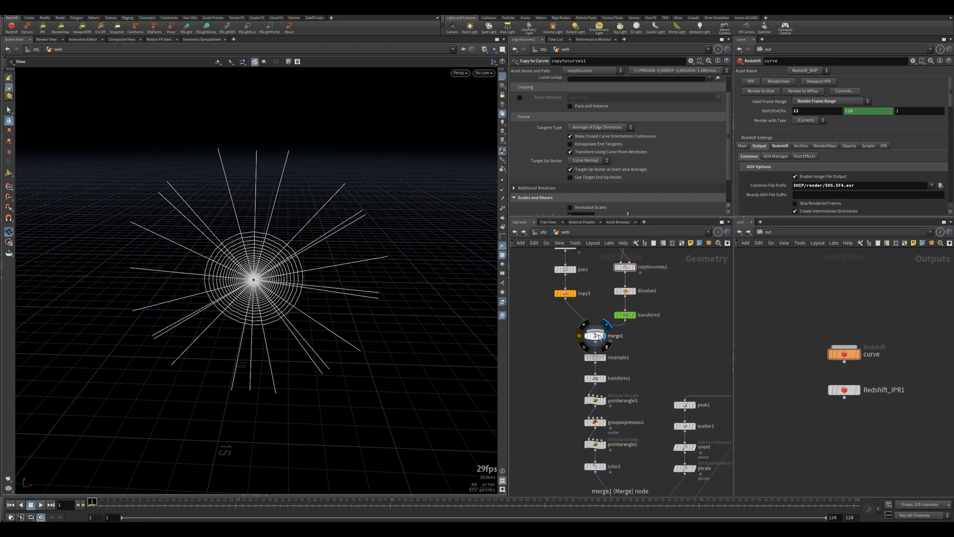
{"action": "left_click", "coordinate": [591, 336]}
{"action": "scroll", "coordinate": [268, 279], "scroll_direction": "up", "scroll_amount": 5}
{"action": "scroll", "coordinate": [254, 278], "scroll_direction": "up", "scroll_amount": 3}
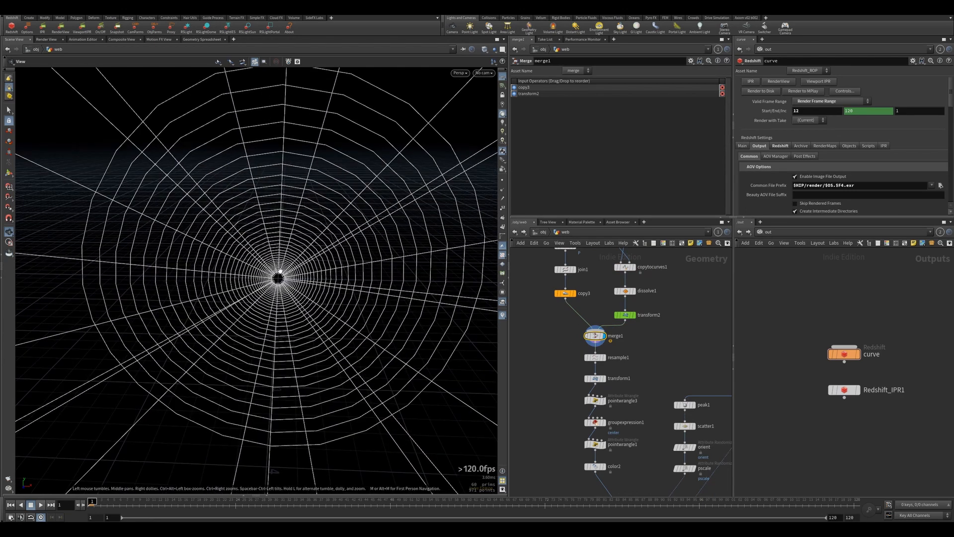
{"action": "mouse_move", "coordinate": [278, 272]}
{"action": "left_mouse_down"}
{"action": "mouse_move", "coordinate": [290, 247]}
{"action": "mouse_move", "coordinate": [293, 256]}
{"action": "mouse_move", "coordinate": [264, 280]}
{"action": "left_mouse_up"}
Compare the web's circles with smooth1 bypassed and active.
{"action": "middle_click_drag", "start_coordinate": [565, 331], "coordinate": [565, 373]}
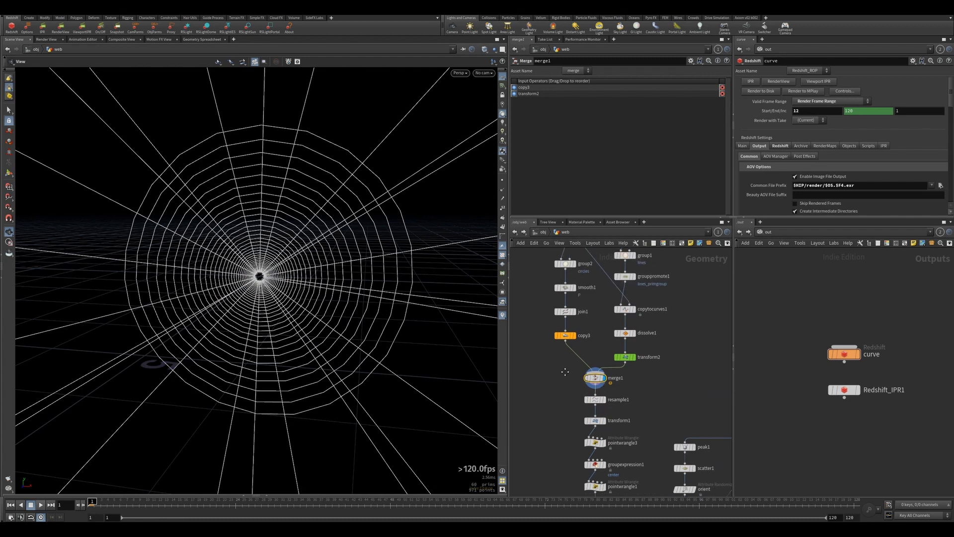
{"action": "left_click", "coordinate": [555, 277]}
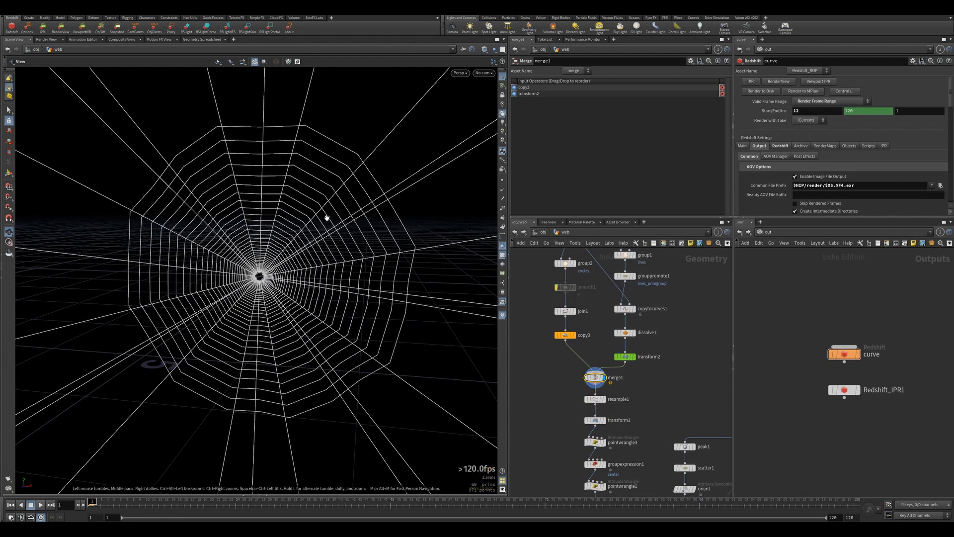
{"action": "left_click", "coordinate": [553, 278]}
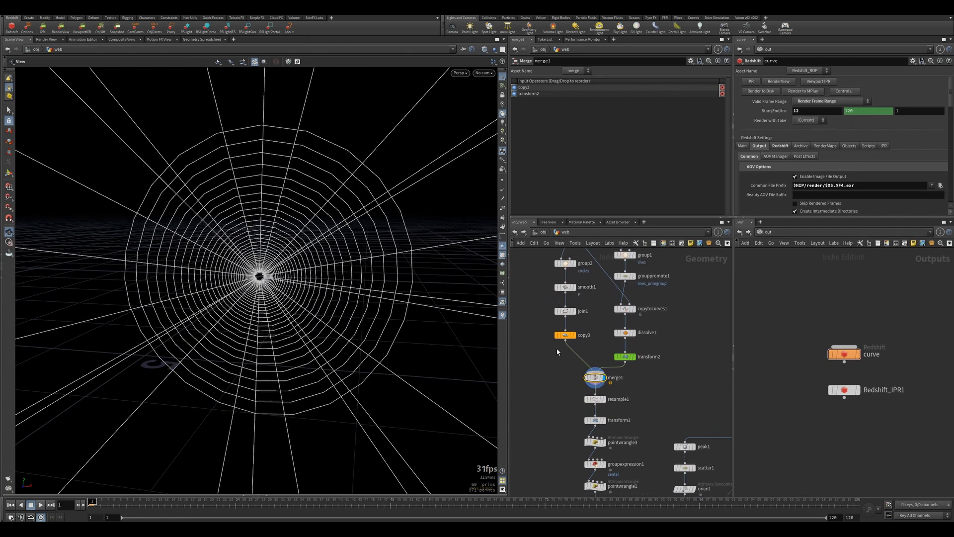
Display resample1 with point markers on, compare it bypassed and active, and show its length and Curve U Attribute parameters.
{"action": "middle_click_drag", "start_coordinate": [558, 378], "coordinate": [566, 337]}
{"action": "left_click", "coordinate": [611, 359]}
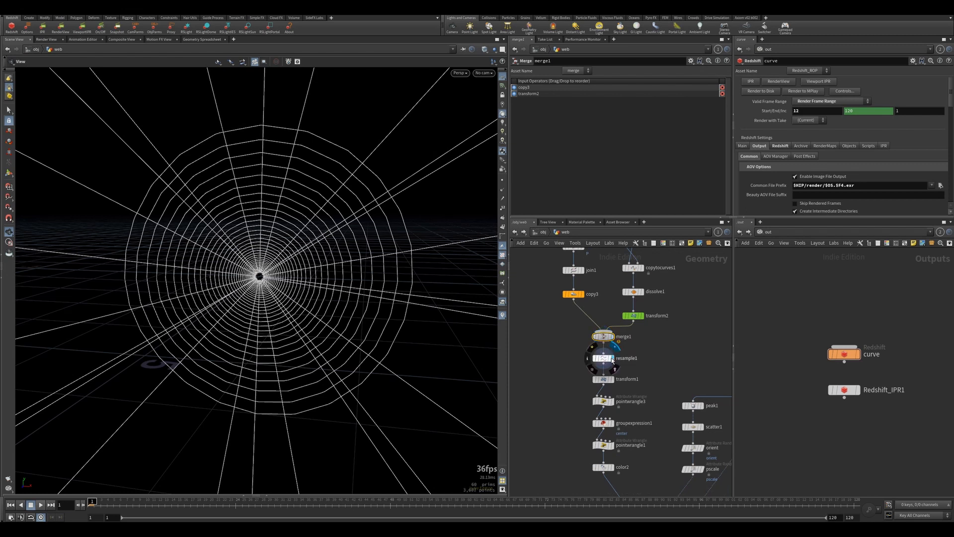
{"action": "left_click", "coordinate": [605, 361]}
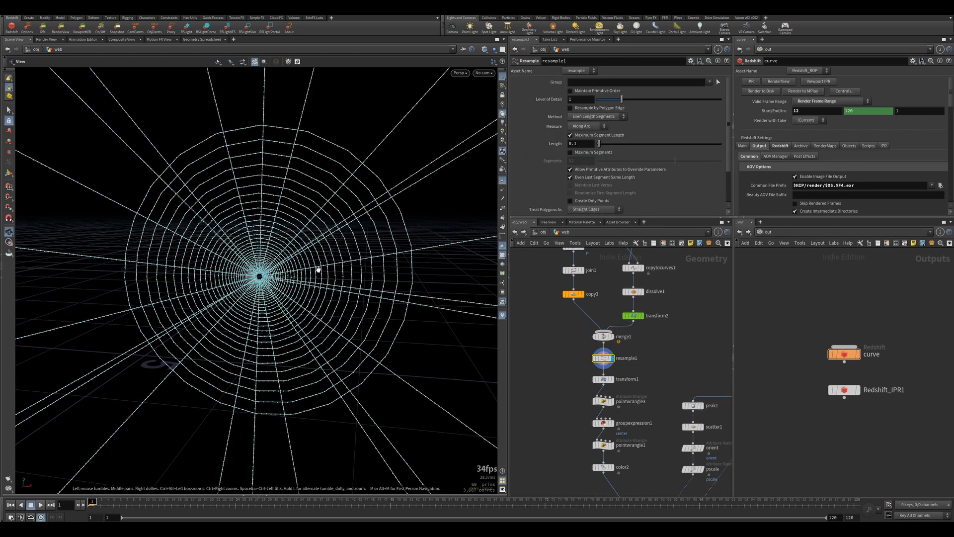
{"action": "left_click", "coordinate": [595, 358]}
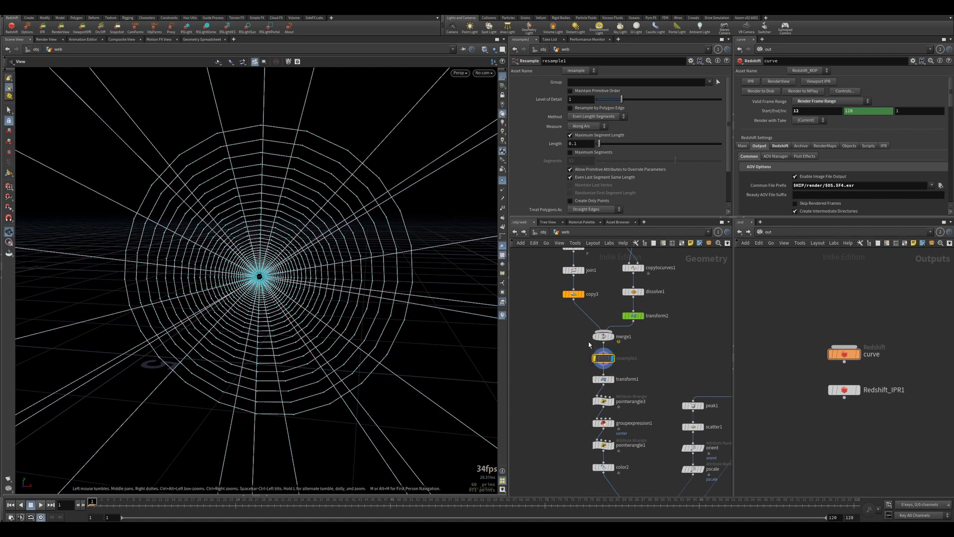
{"action": "left_click", "coordinate": [597, 359]}
{"action": "scroll", "coordinate": [571, 202], "scroll_direction": "down", "scroll_amount": 2}
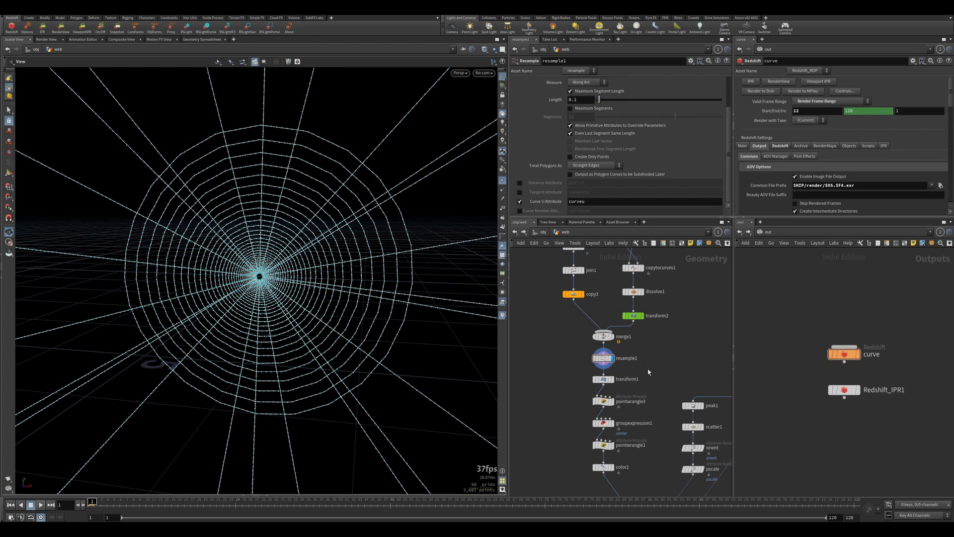
Display transform1 with its parameters, hide the point markers, and examine the scaled-down web.
{"action": "middle_click_drag", "start_coordinate": [642, 350], "coordinate": [632, 310]}
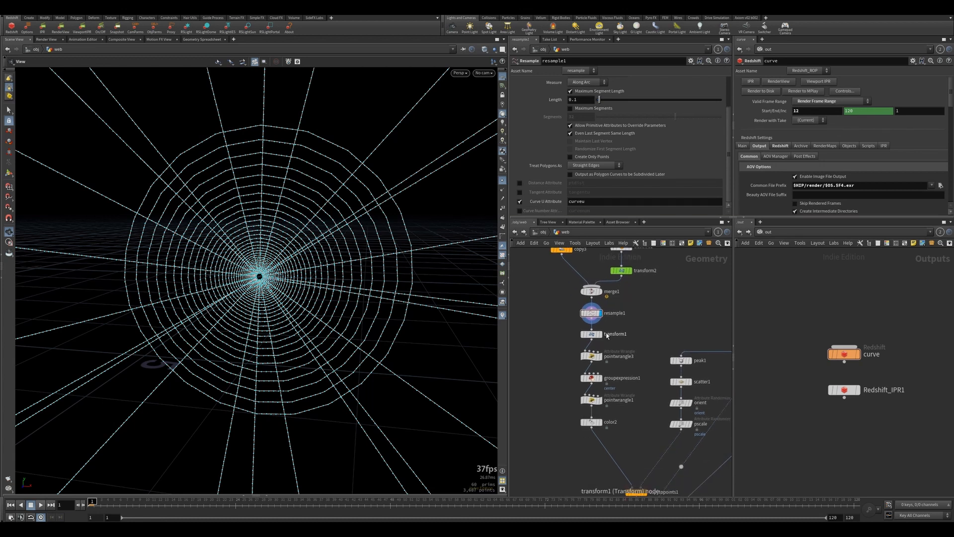
{"action": "left_click", "coordinate": [599, 334]}
{"action": "left_click", "coordinate": [592, 334]}
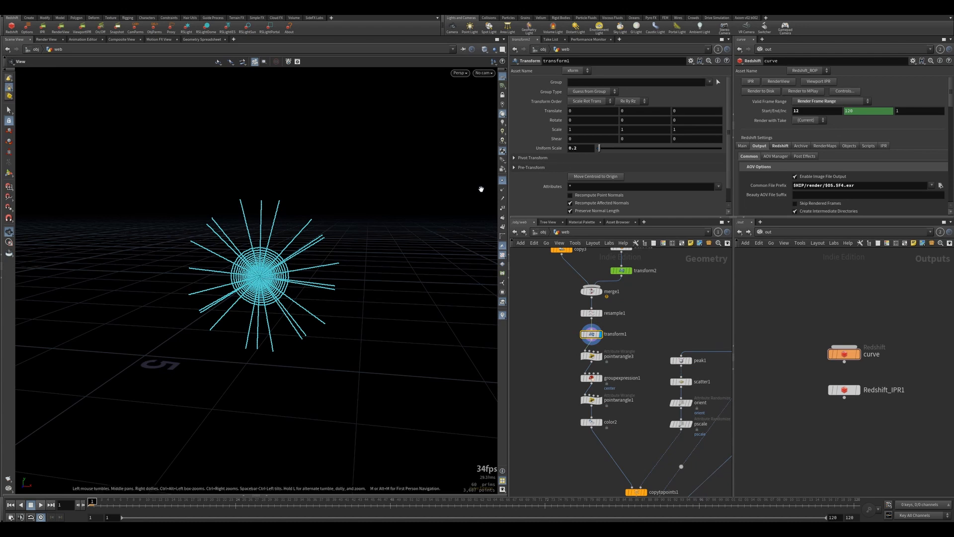
{"action": "left_click", "coordinate": [503, 181]}
{"action": "scroll", "coordinate": [219, 305], "scroll_direction": "up", "scroll_amount": 4}
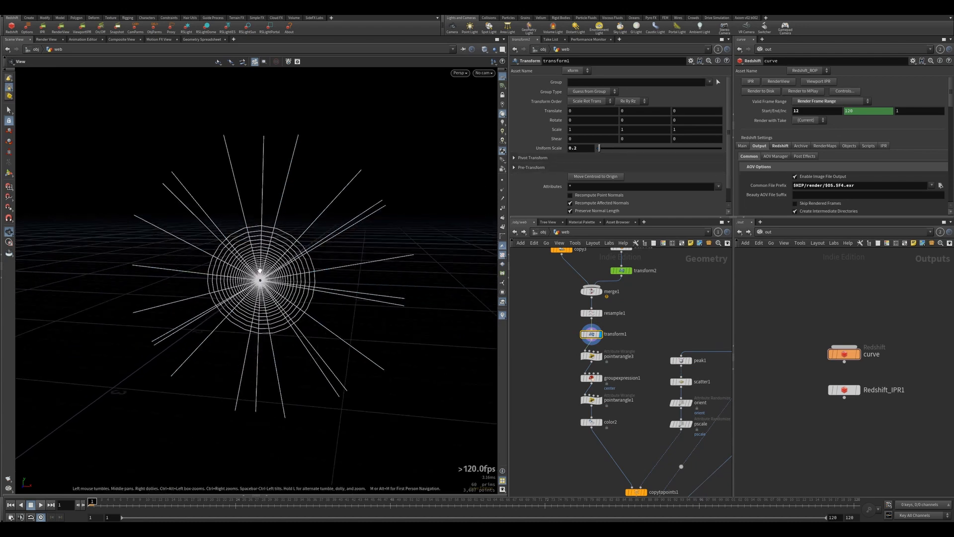
Show the pointwrangle3 distance expression and the web centre, and bypass groupexpression1 and pointwrangle1.
{"action": "left_click", "coordinate": [595, 356]}
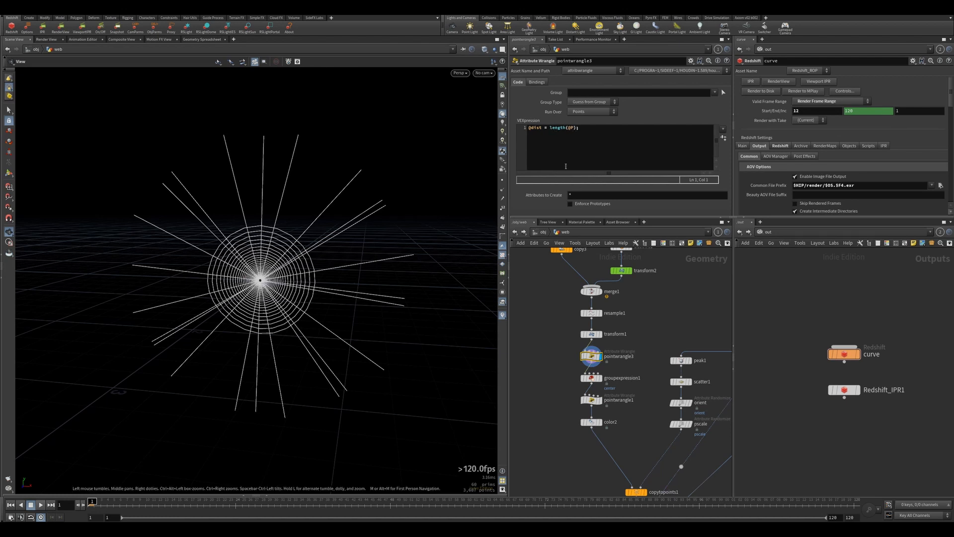
{"action": "scroll", "coordinate": [266, 298], "scroll_direction": "up", "scroll_amount": 3}
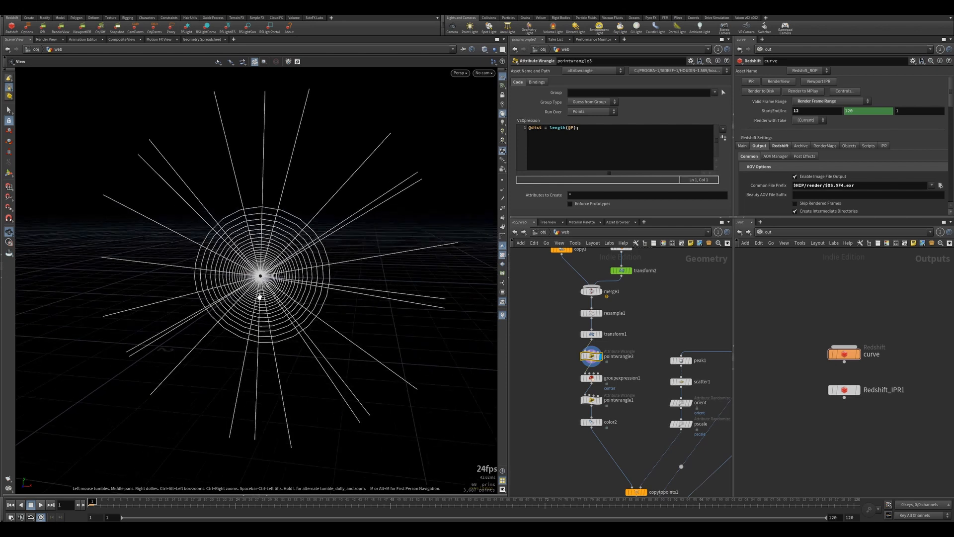
{"action": "scroll", "coordinate": [265, 274], "scroll_direction": "up", "scroll_amount": 5}
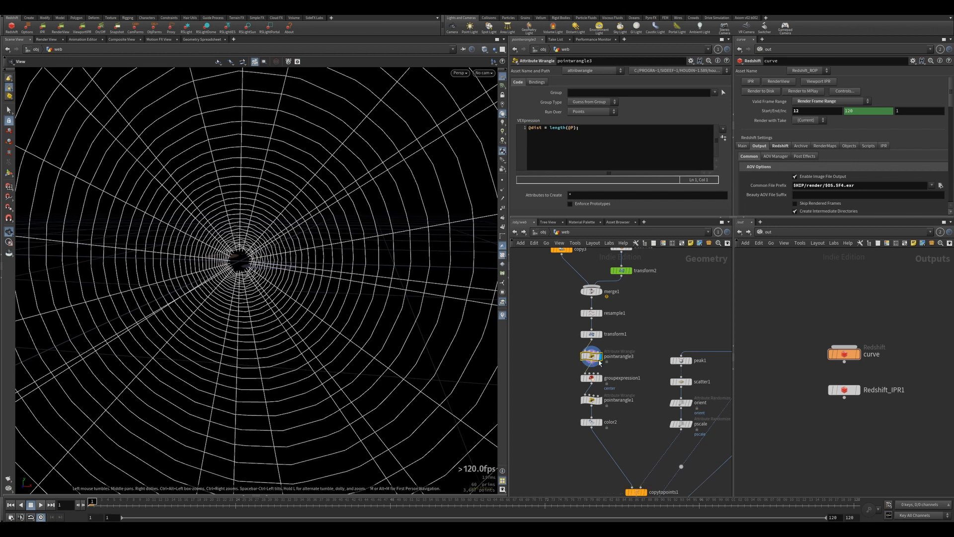
{"action": "left_click", "coordinate": [592, 378]}
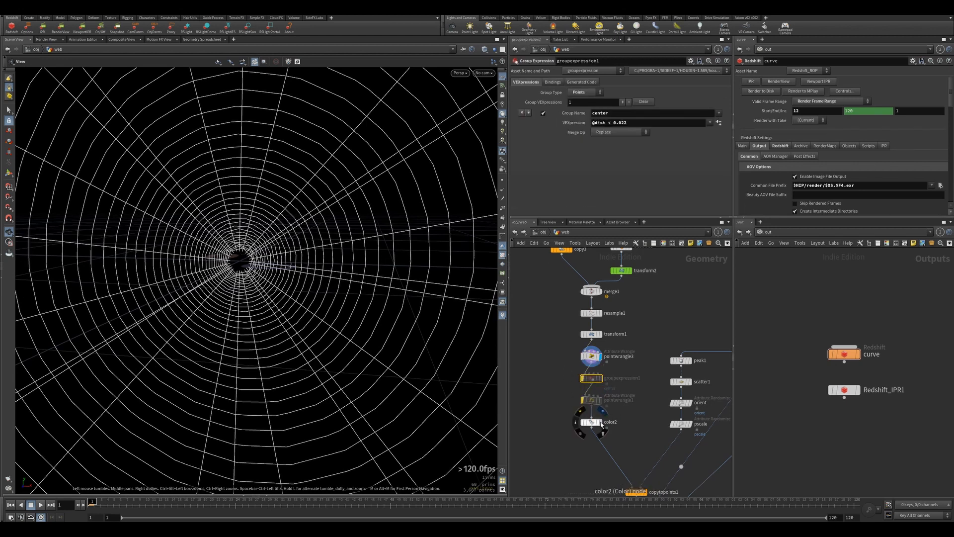
{"action": "left_click", "coordinate": [589, 401]}
Add a Color node beside pointwrangle1, wire it from pointwrangle3, and display it.
{"action": "key", "text": "Tab"}
{"action": "type", "text": "colo"}
{"action": "key", "text": "Return"}
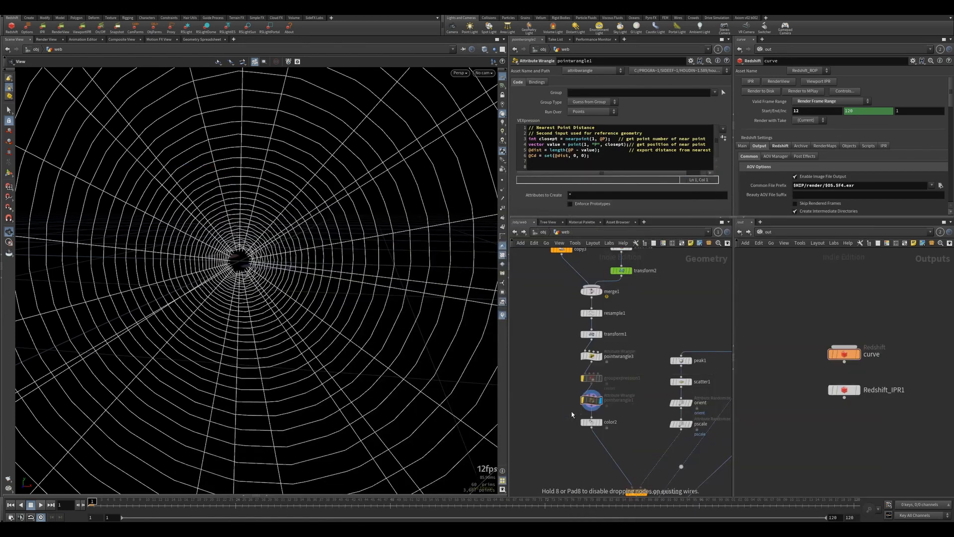
{"action": "left_click", "coordinate": [561, 400]}
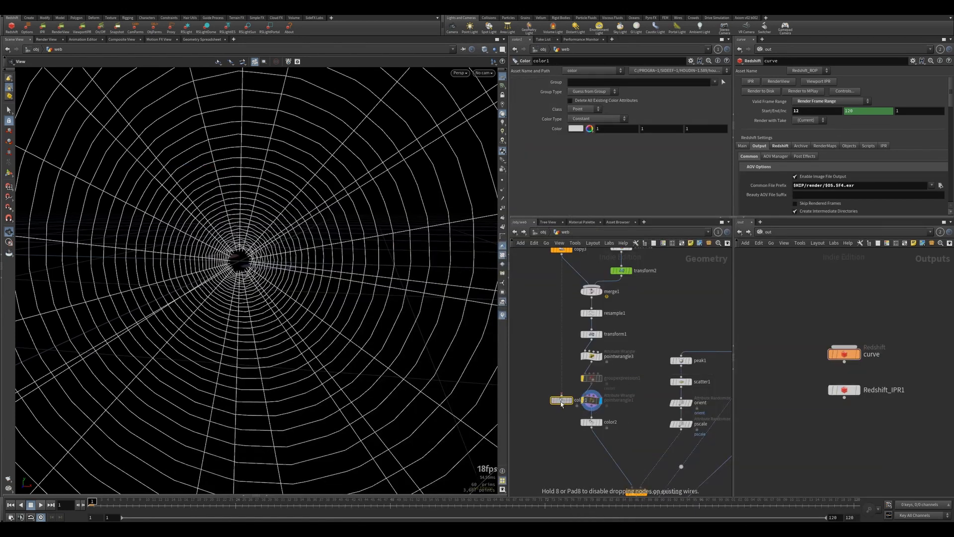
{"action": "left_click", "coordinate": [562, 396]}
{"action": "left_click", "coordinate": [592, 362]}
{"action": "left_click", "coordinate": [570, 400]}
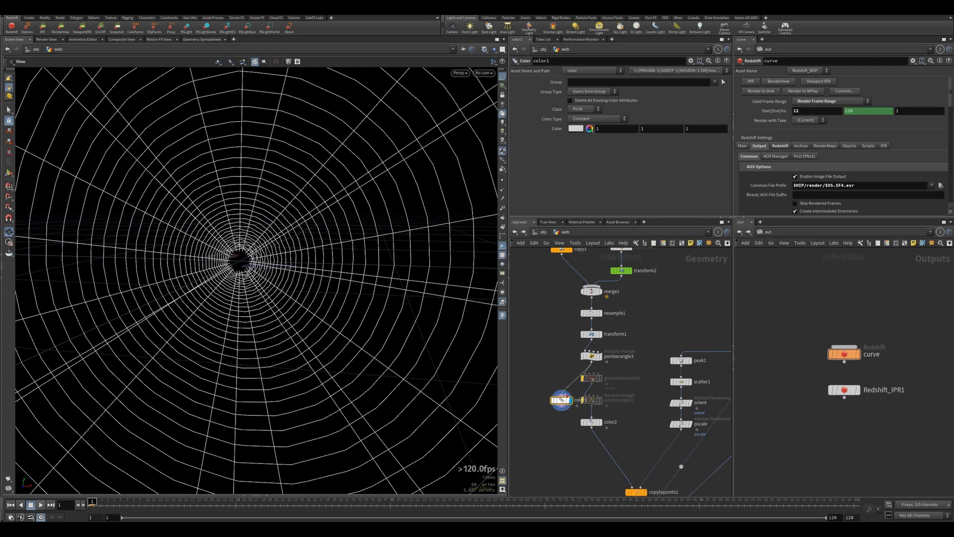
Set the new Color node's type to Ramp from Attribute, driven by the dist attribute.
{"action": "left_click", "coordinate": [598, 110]}
{"action": "left_click", "coordinate": [578, 131]}
{"action": "left_click", "coordinate": [597, 119]}
{"action": "left_click", "coordinate": [603, 150]}
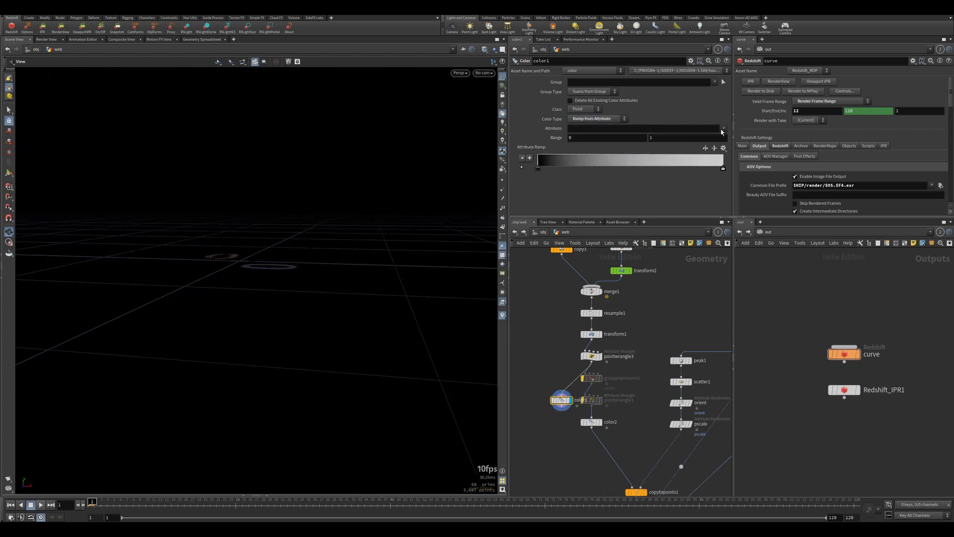
{"action": "left_click", "coordinate": [722, 130]}
{"action": "left_click", "coordinate": [730, 155]}
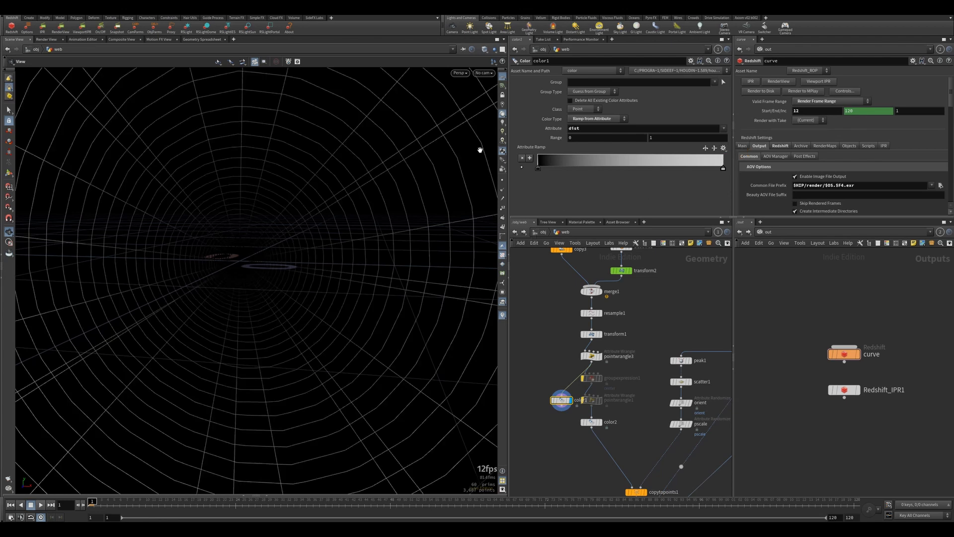
Examine the distance gradient across the web and set the ramp's start color to red.
{"action": "left_click_drag", "start_coordinate": [245, 253], "coordinate": [272, 283]}
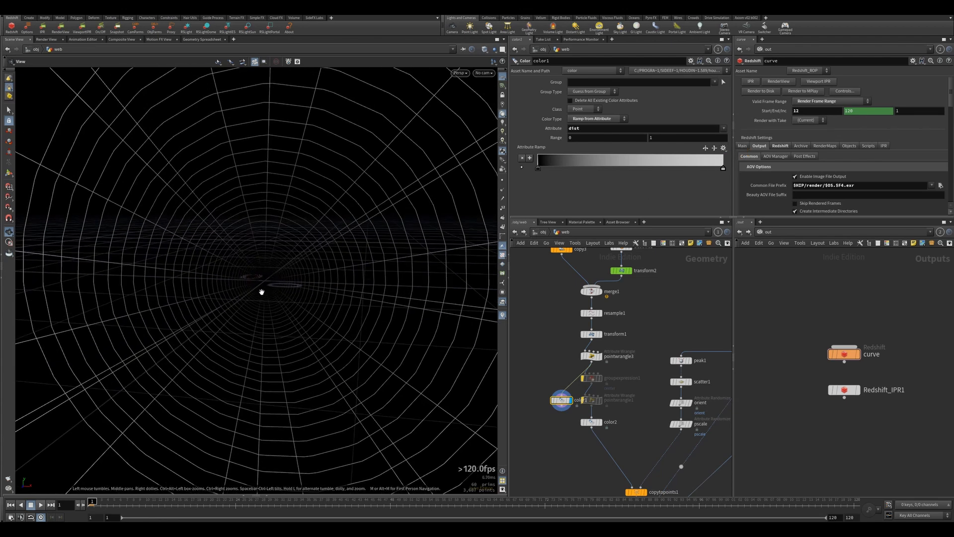
{"action": "scroll", "coordinate": [268, 289], "scroll_direction": "down", "scroll_amount": 5}
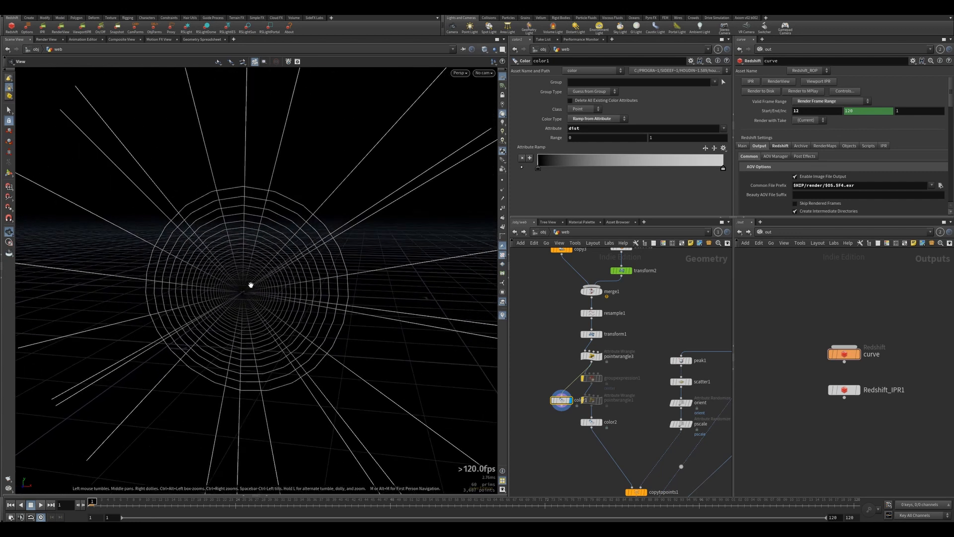
{"action": "left_click_drag", "start_coordinate": [251, 284], "coordinate": [283, 255]}
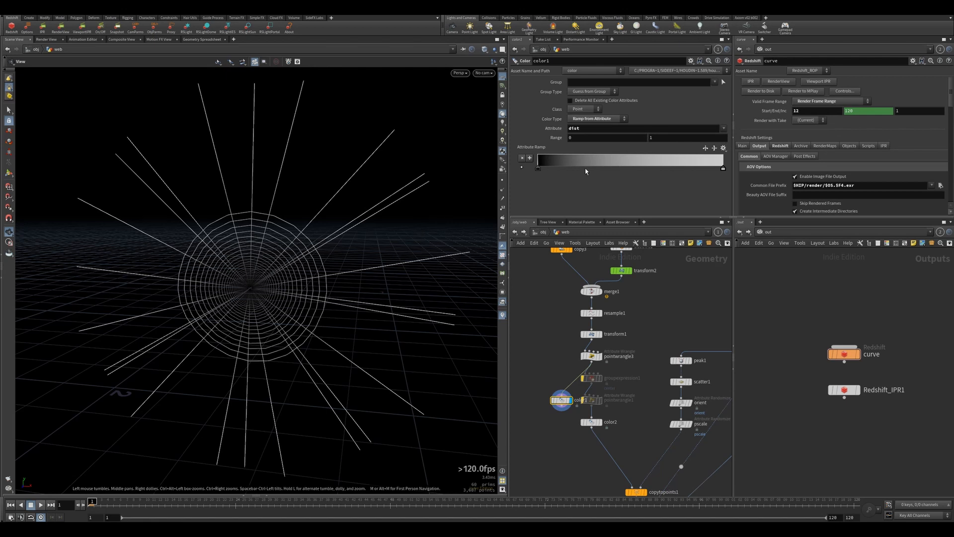
{"action": "double_click", "coordinate": [539, 168]}
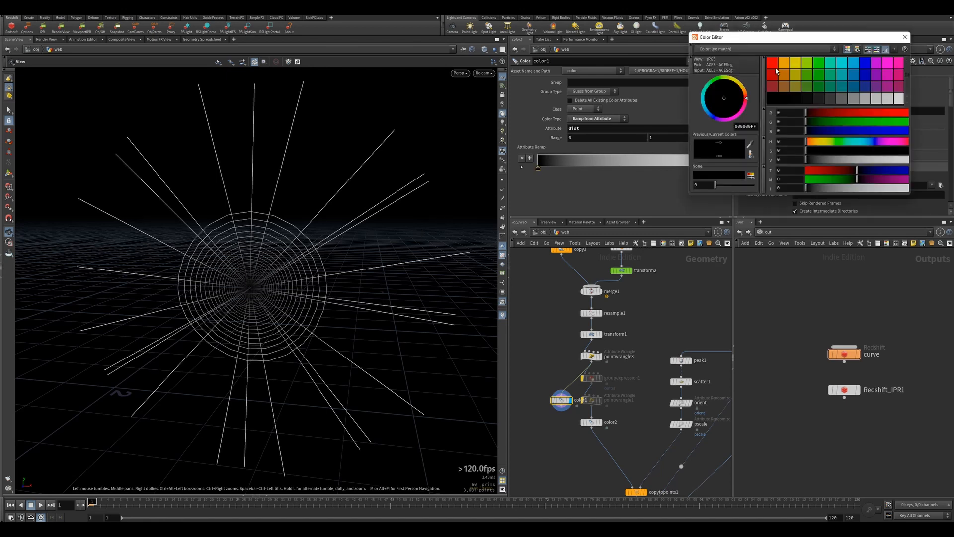
{"action": "left_click", "coordinate": [774, 65]}
{"action": "left_click", "coordinate": [905, 36]}
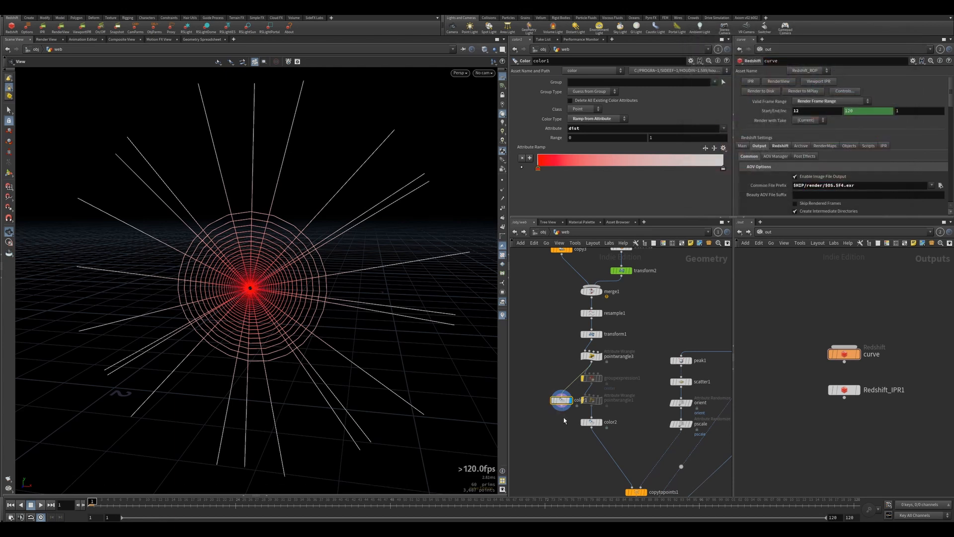
Delete the temporary Color node, and reactivate and display groupexpression1.
{"action": "key", "text": "Delete"}
{"action": "left_click_drag", "start_coordinate": [563, 379], "coordinate": [605, 413]}
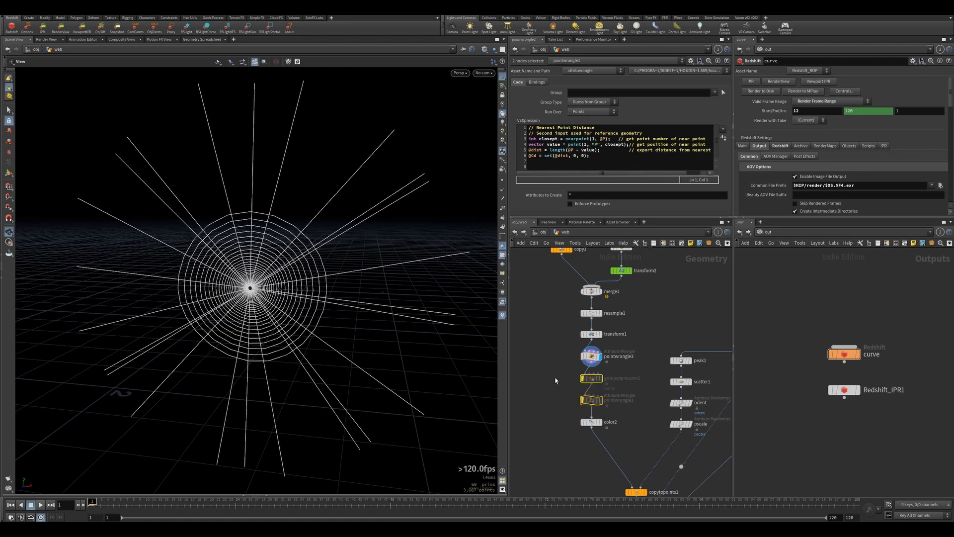
{"action": "left_click", "coordinate": [591, 379]}
{"action": "left_click", "coordinate": [600, 378]}
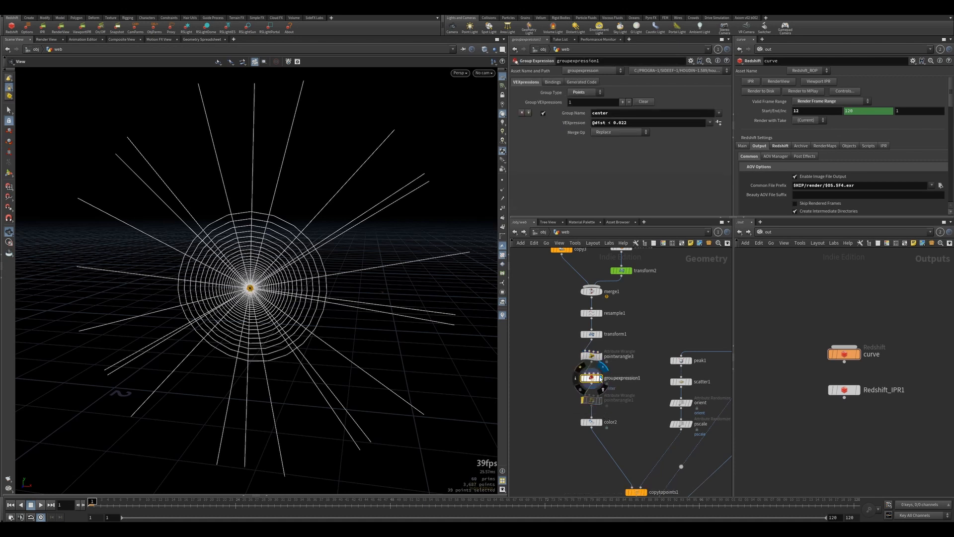
Examine the points of the center group around the hole in the middle of the web.
{"action": "scroll", "coordinate": [248, 287], "scroll_direction": "up", "scroll_amount": 10}
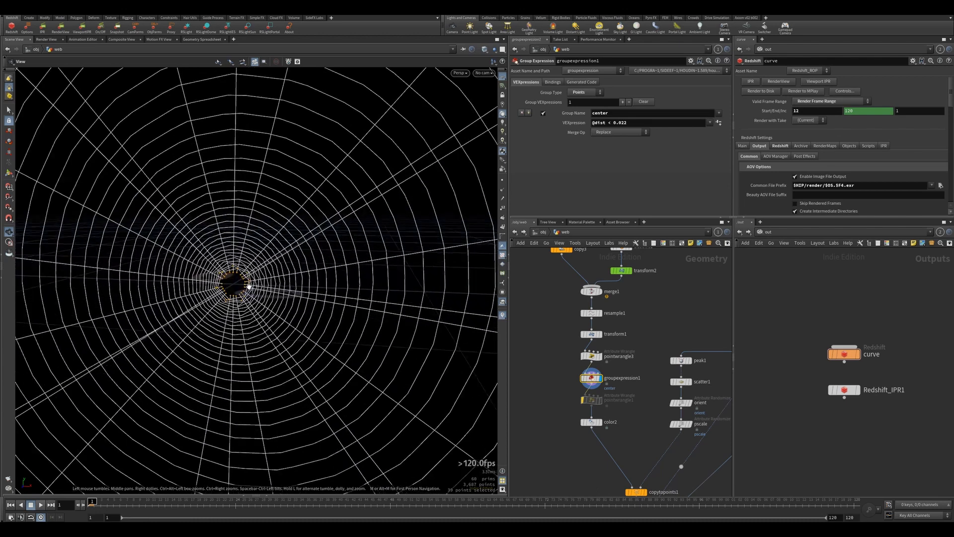
{"action": "scroll", "coordinate": [248, 286], "scroll_direction": "up", "scroll_amount": 2}
{"action": "scroll", "coordinate": [245, 284], "scroll_direction": "down", "scroll_amount": 2}
{"action": "middle_click_drag", "start_coordinate": [241, 283], "coordinate": [266, 278]}
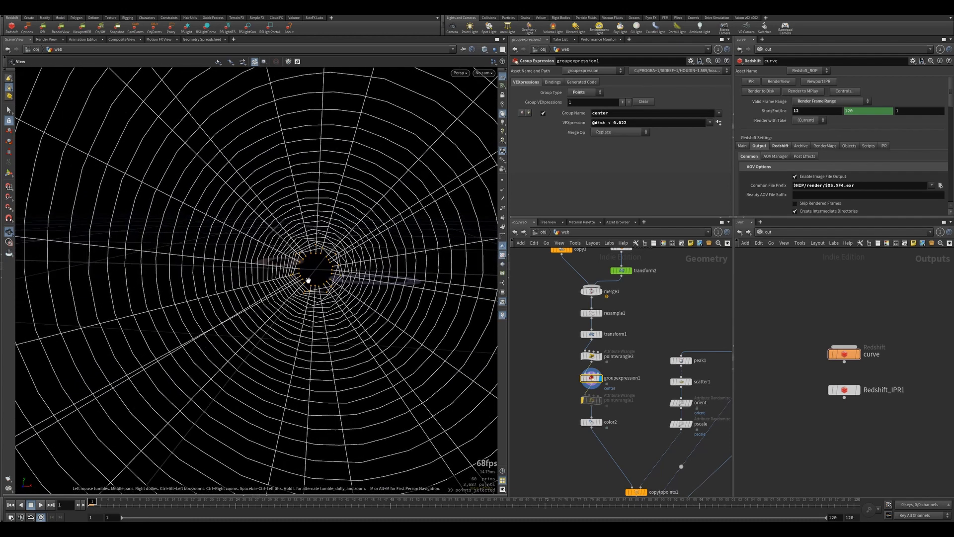
{"action": "scroll", "coordinate": [310, 279], "scroll_direction": "up", "scroll_amount": 3}
{"action": "left_click_drag", "start_coordinate": [334, 280], "coordinate": [300, 283]}
{"action": "scroll", "coordinate": [295, 284], "scroll_direction": "down", "scroll_amount": 3}
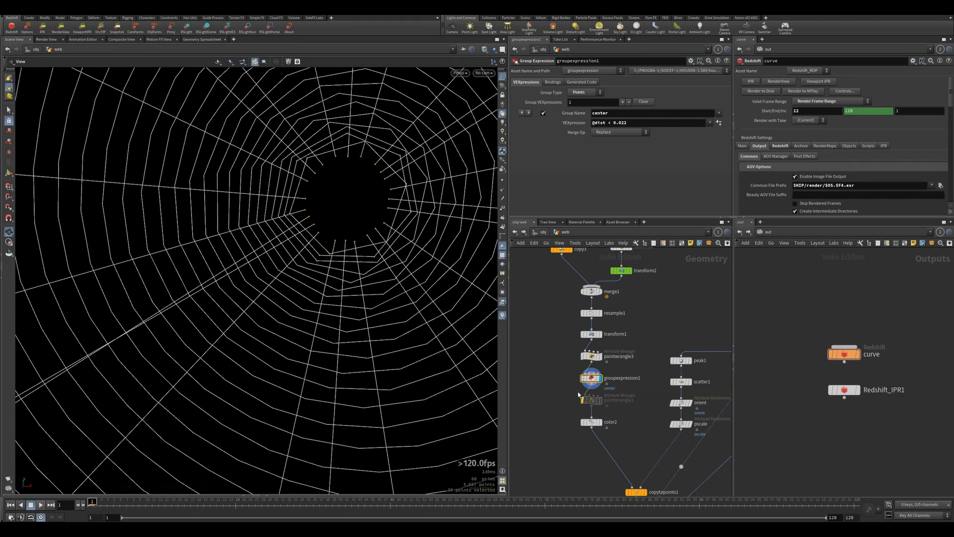
Reactivate and display pointwrangle1, and examine its Nearest Point Distance preset code and its effect on the whole web.
{"action": "left_click", "coordinate": [592, 400]}
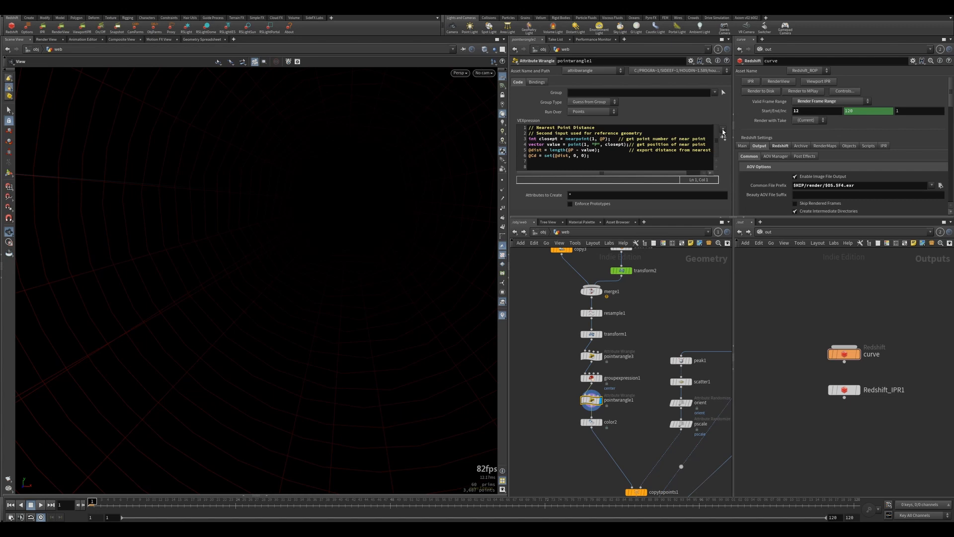
{"action": "left_click", "coordinate": [723, 131]}
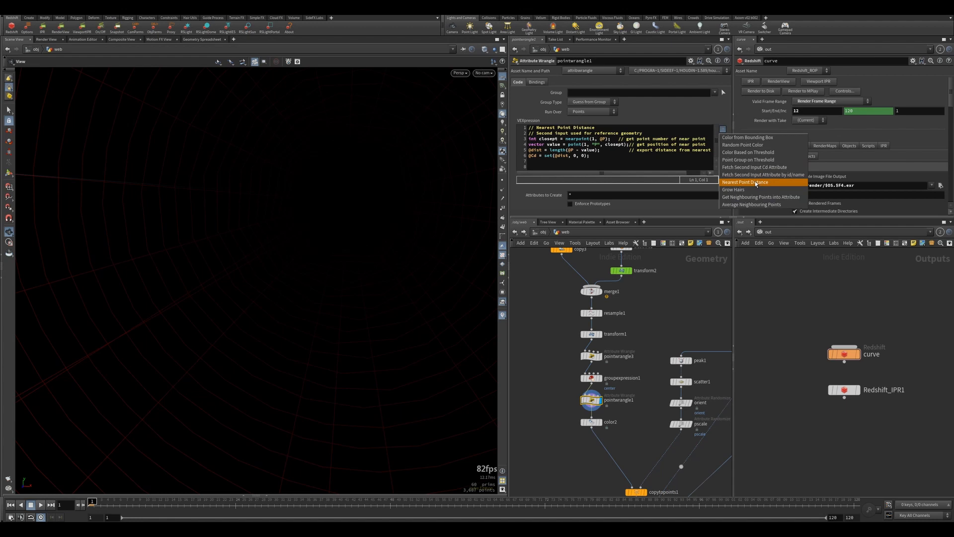
{"action": "left_click", "coordinate": [580, 406]}
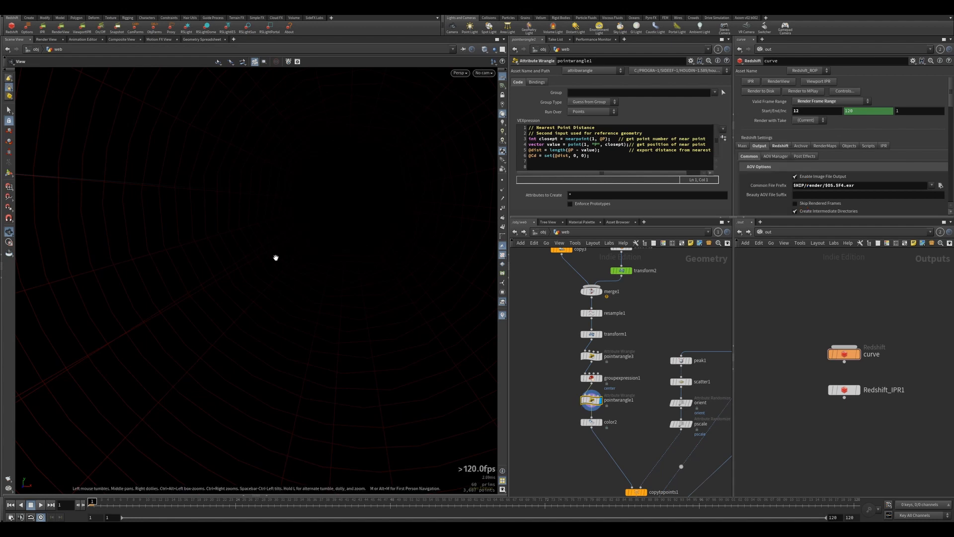
{"action": "right_click_drag", "start_coordinate": [275, 258], "coordinate": [312, 260], "text": "alt"}
{"action": "middle_click_drag", "start_coordinate": [312, 256], "coordinate": [303, 277], "text": "alt"}
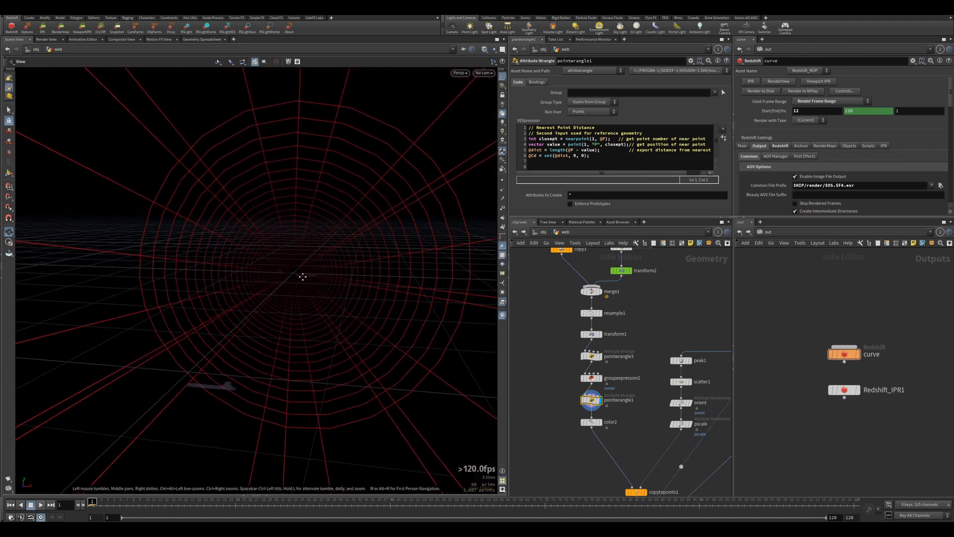
{"action": "left_click_drag", "start_coordinate": [303, 277], "coordinate": [314, 268], "text": "alt"}
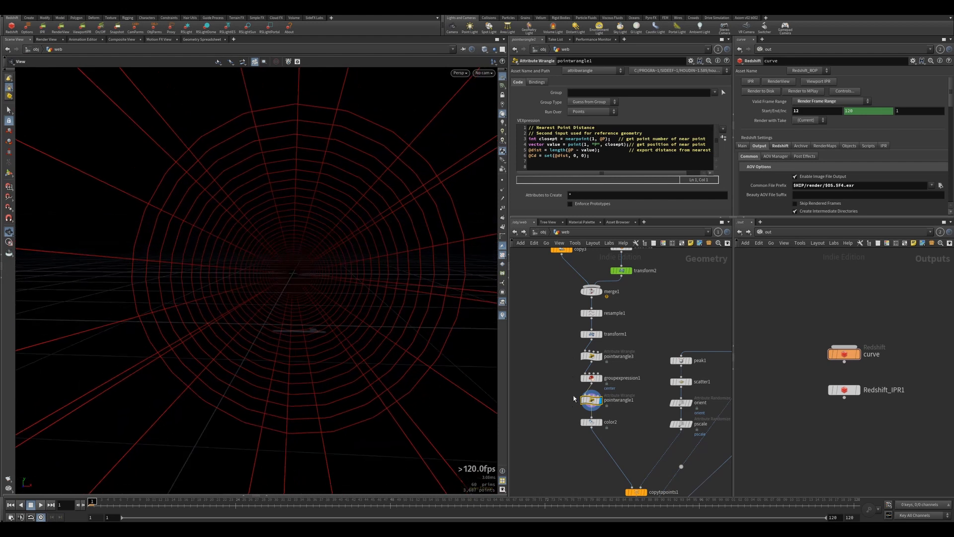
Review the center group name and distance expression in groupexpression1.
{"action": "left_click", "coordinate": [591, 378]}
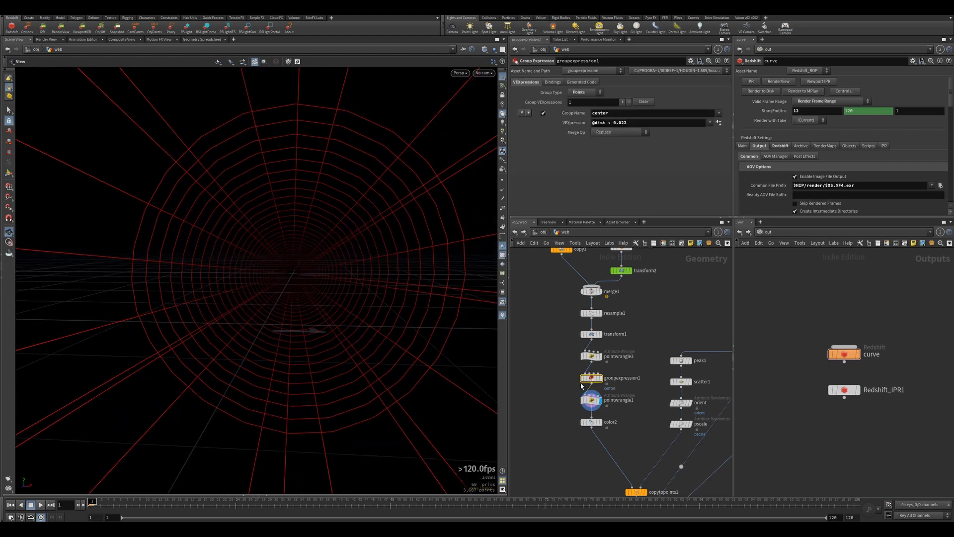
{"action": "double_click", "coordinate": [612, 112]}
{"action": "middle_click_drag", "start_coordinate": [642, 410], "coordinate": [623, 381]}
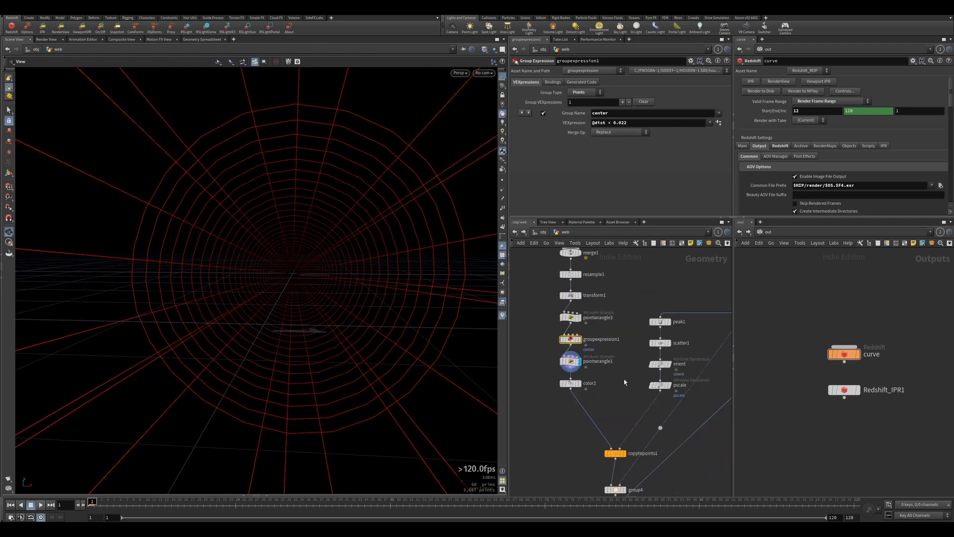
Display color2 to check its constant white color on the web, and compare it with the pointwrangle1 settings.
{"action": "left_click", "coordinate": [579, 384]}
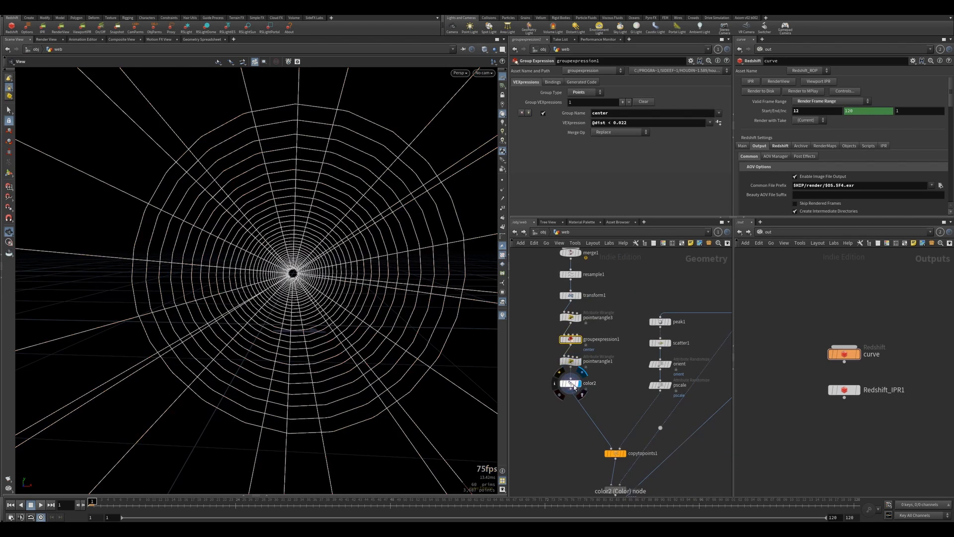
{"action": "left_click", "coordinate": [574, 386]}
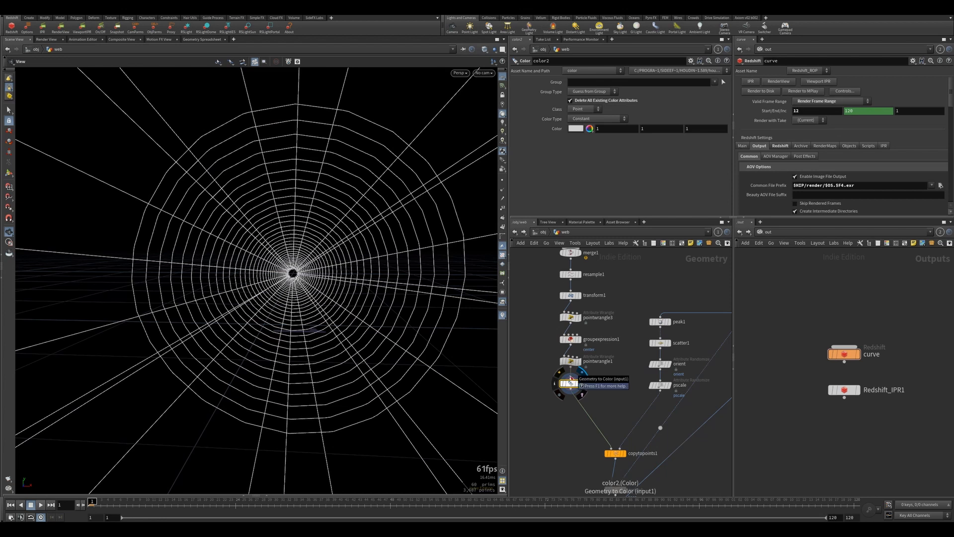
{"action": "scroll", "coordinate": [566, 356], "scroll_direction": "down", "scroll_amount": 4}
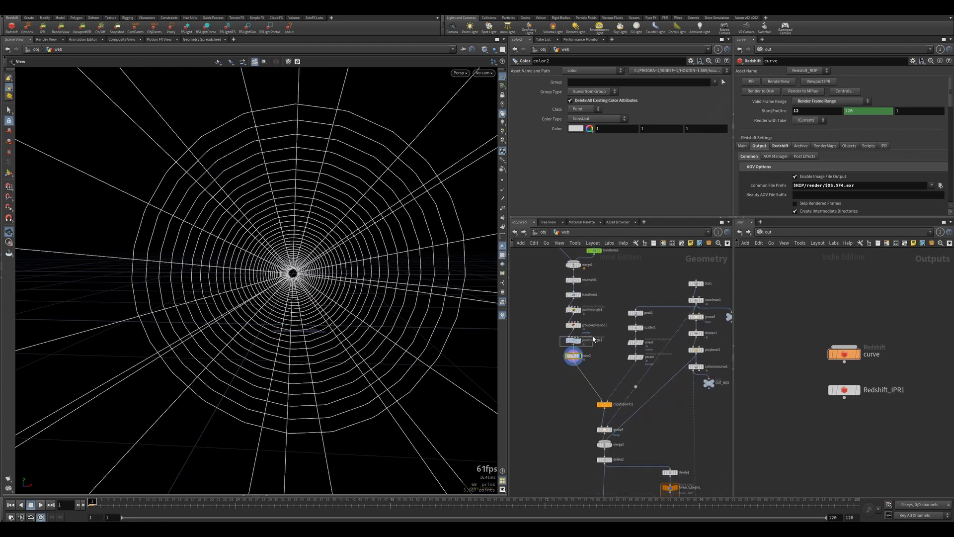
{"action": "left_click", "coordinate": [591, 339]}
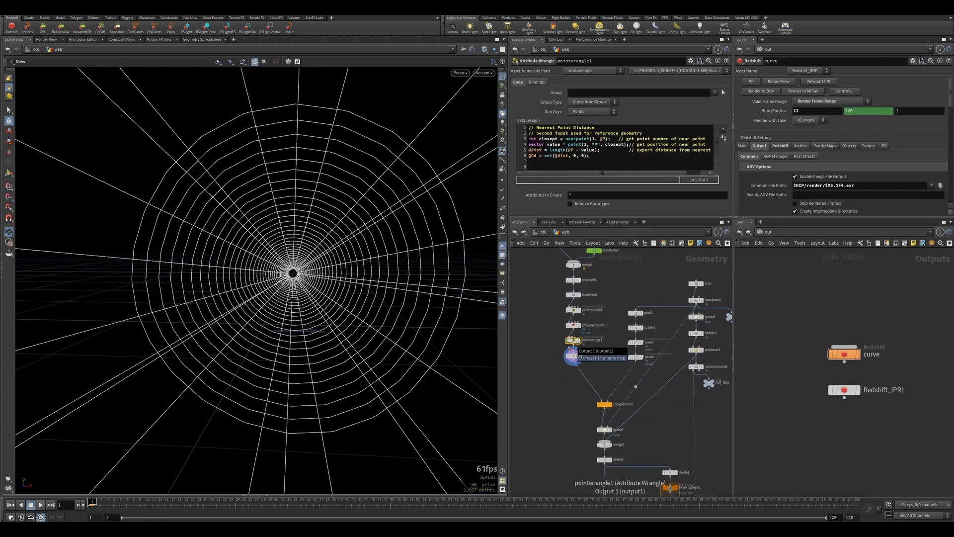
Display the web copies from copytopoints1 and the pscale points they are copied onto.
{"action": "middle_click_drag", "start_coordinate": [605, 378], "coordinate": [599, 351]}
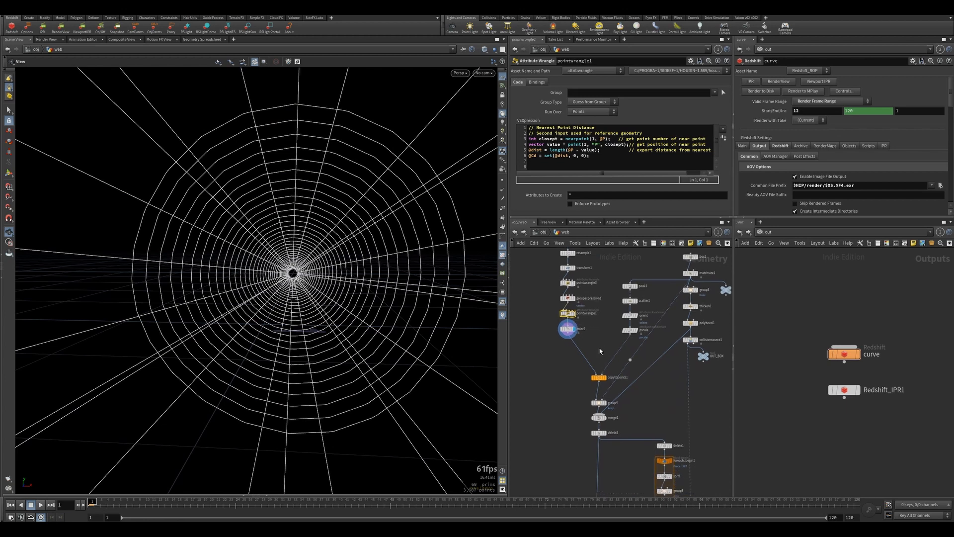
{"action": "middle_click_drag", "start_coordinate": [589, 416], "coordinate": [584, 387]}
{"action": "left_click", "coordinate": [602, 341]}
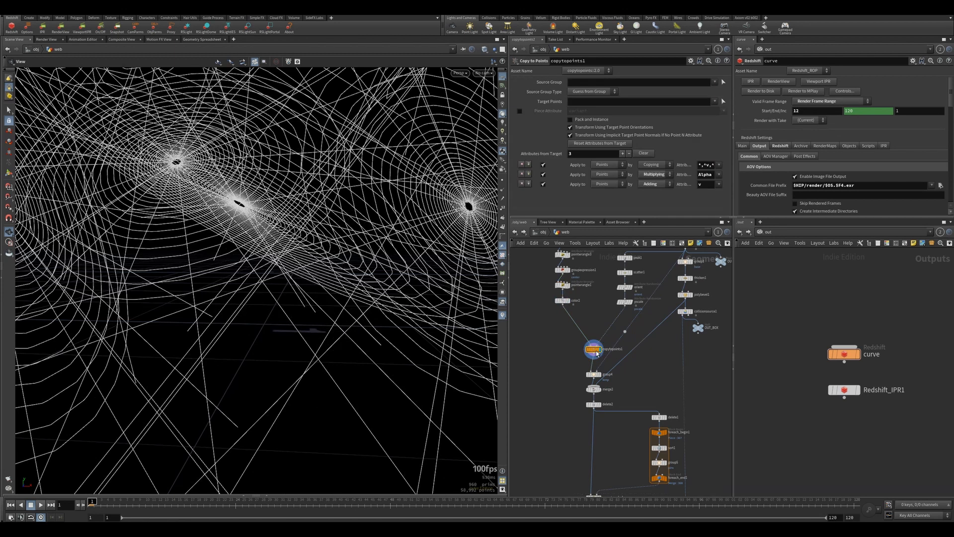
{"action": "left_click", "coordinate": [633, 295]}
{"action": "left_click", "coordinate": [625, 302]}
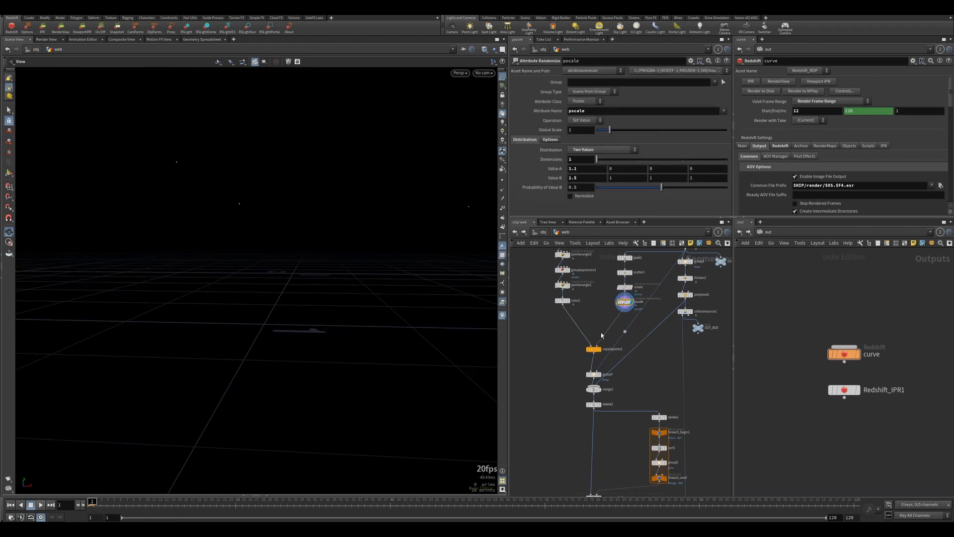
{"action": "middle_click_drag", "start_coordinate": [594, 320], "coordinate": [578, 362]}
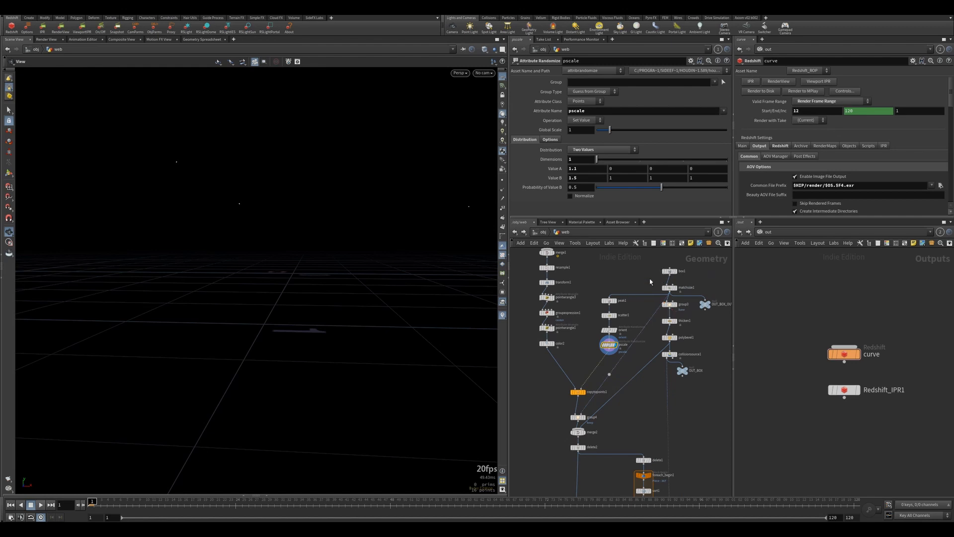
Display box1 at the start of the box branch, frame it in the viewport and examine it.
{"action": "middle_click_drag", "start_coordinate": [649, 279], "coordinate": [640, 273]}
{"action": "left_click", "coordinate": [638, 271]}
{"action": "left_click", "coordinate": [631, 271]}
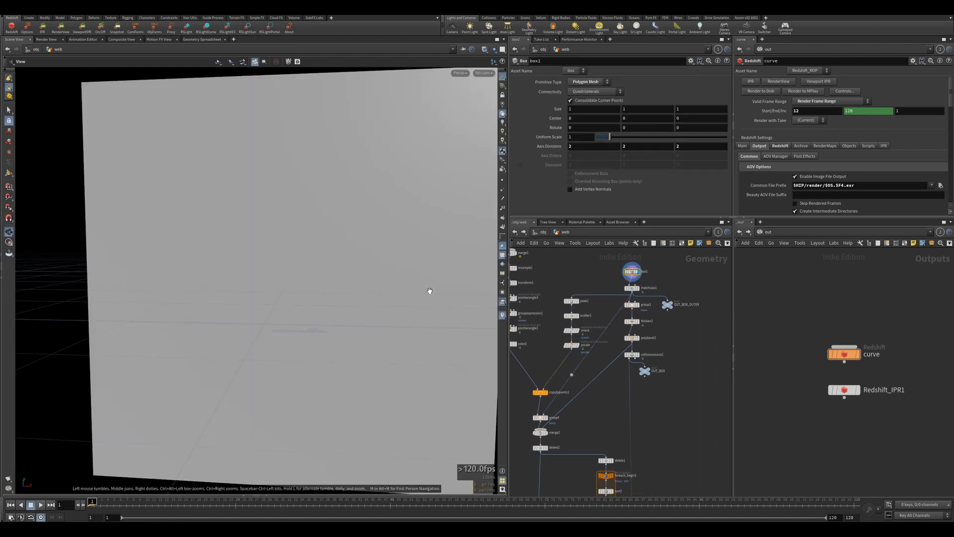
{"action": "key", "text": "f"}
{"action": "left_click_drag", "start_coordinate": [430, 292], "coordinate": [407, 279]}
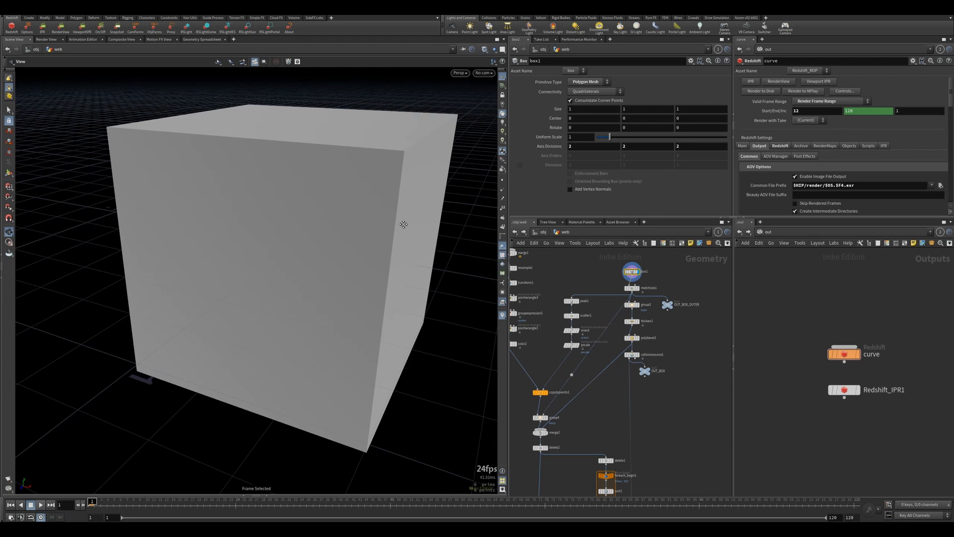
{"action": "left_click_drag", "start_coordinate": [404, 223], "coordinate": [396, 223]}
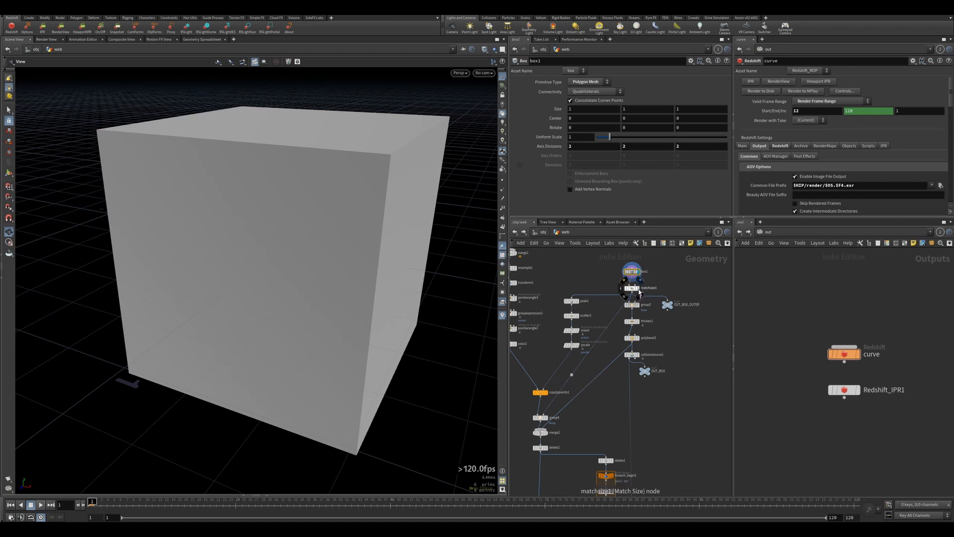
{"action": "mouse_move", "coordinate": [634, 275]}
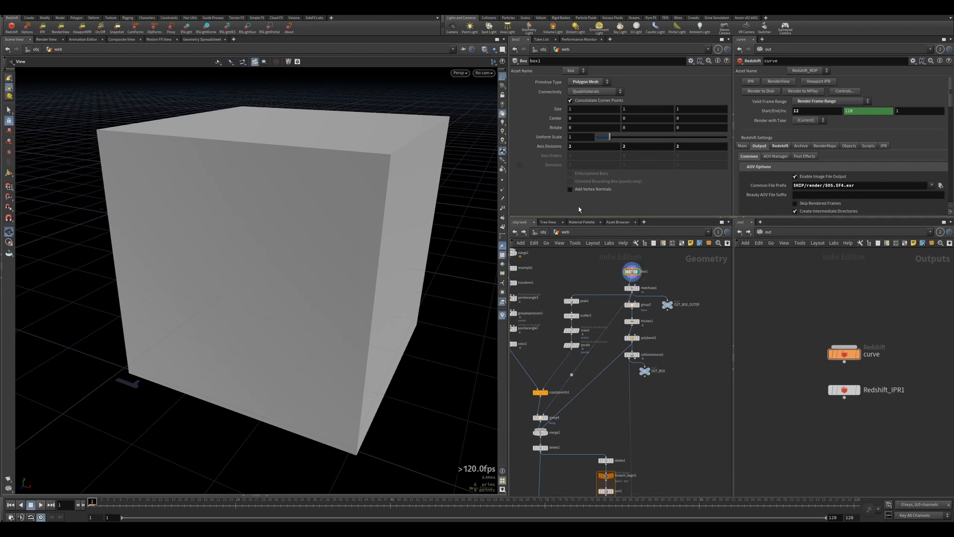
Display matchsize1, review its target size and matching options, and frame the resized box.
{"action": "left_click", "coordinate": [638, 289]}
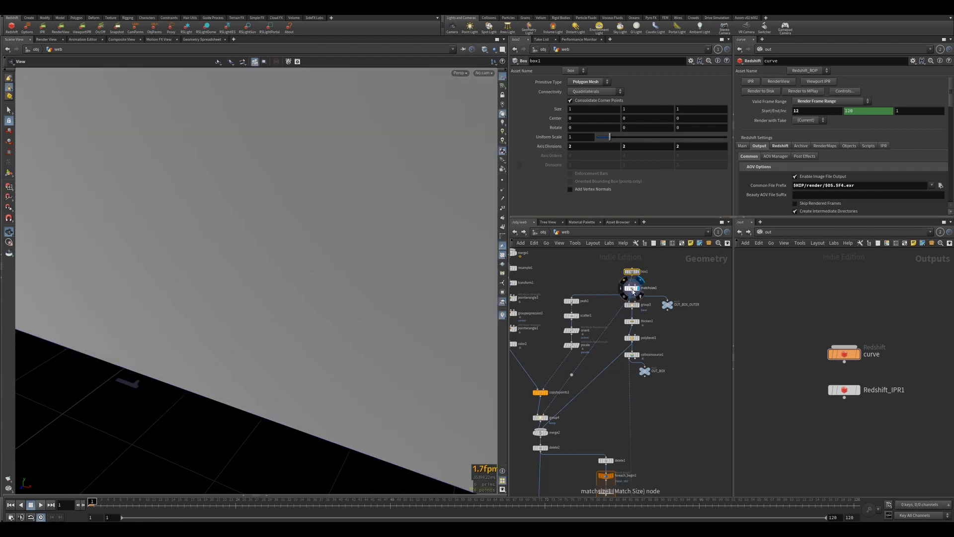
{"action": "left_click", "coordinate": [632, 288]}
{"action": "scroll", "coordinate": [558, 203], "scroll_direction": "down", "scroll_amount": 3}
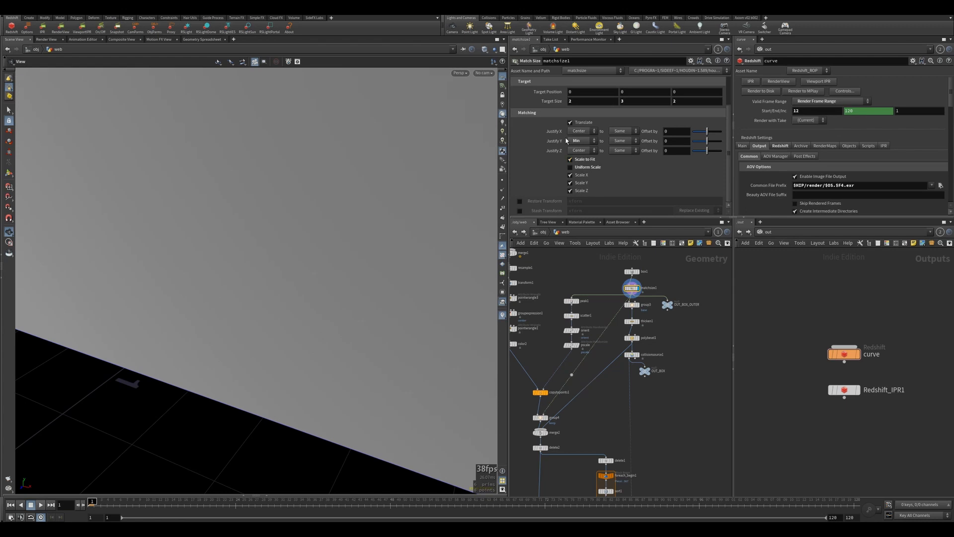
{"action": "left_click_drag", "start_coordinate": [370, 277], "coordinate": [353, 297]}
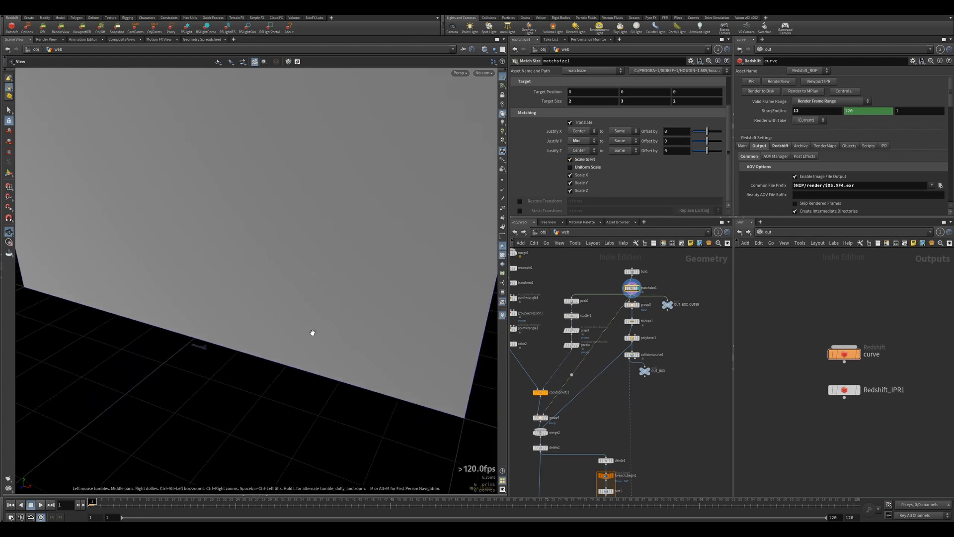
{"action": "key", "text": "f"}
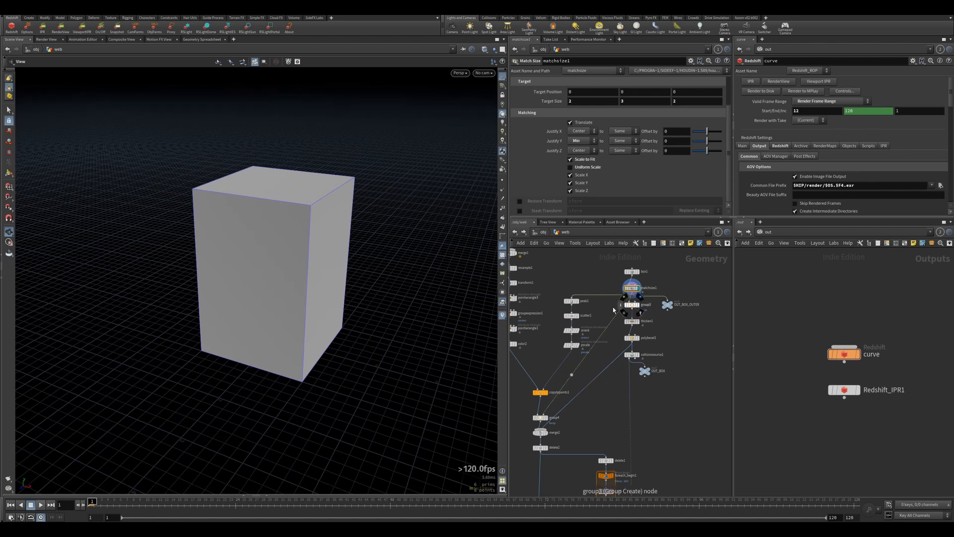
Display the peak1 box and the scatter1 points generated on it, reviewing the settings of both nodes.
{"action": "left_click", "coordinate": [575, 301]}
{"action": "left_click", "coordinate": [575, 302]}
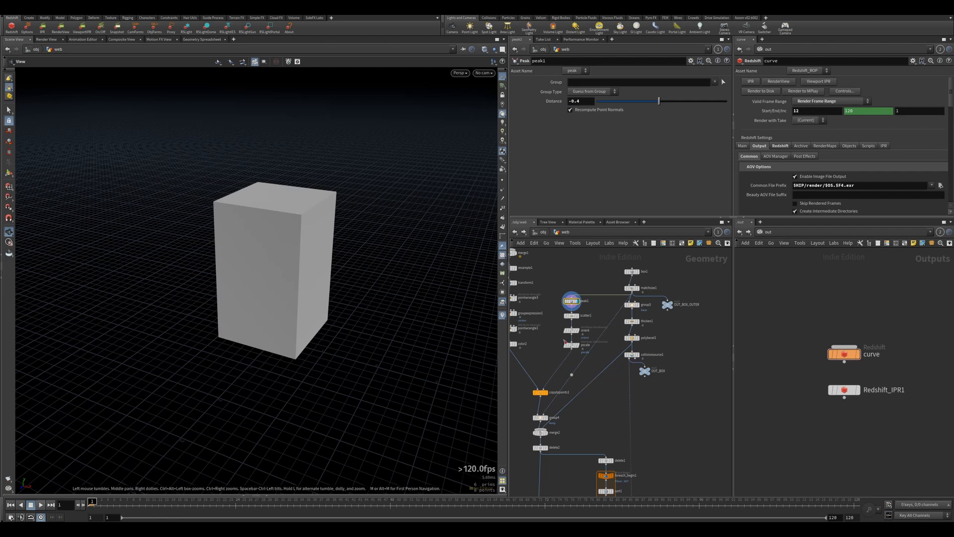
{"action": "left_click", "coordinate": [578, 315]}
{"action": "left_click", "coordinate": [573, 316]}
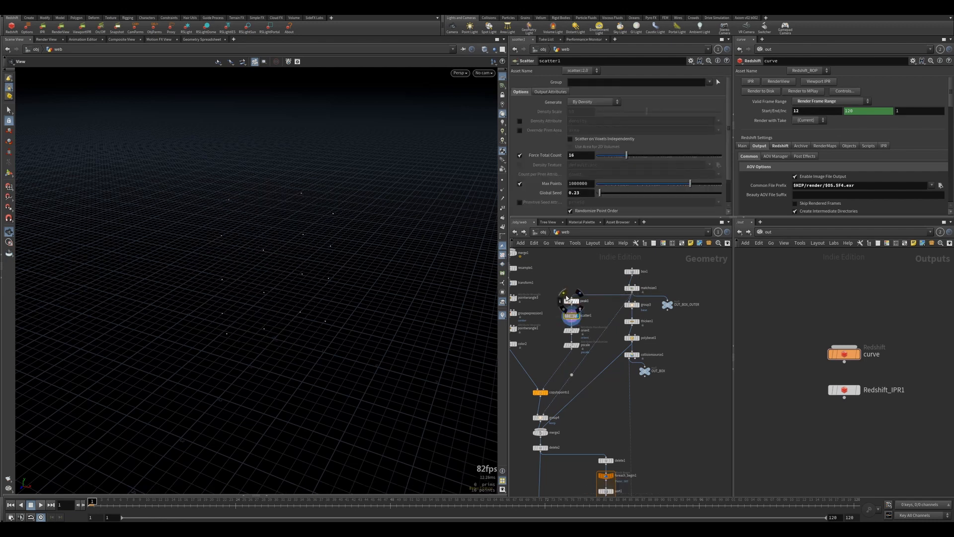
{"action": "left_click", "coordinate": [565, 295]}
{"action": "left_click_drag", "start_coordinate": [296, 241], "coordinate": [305, 234]}
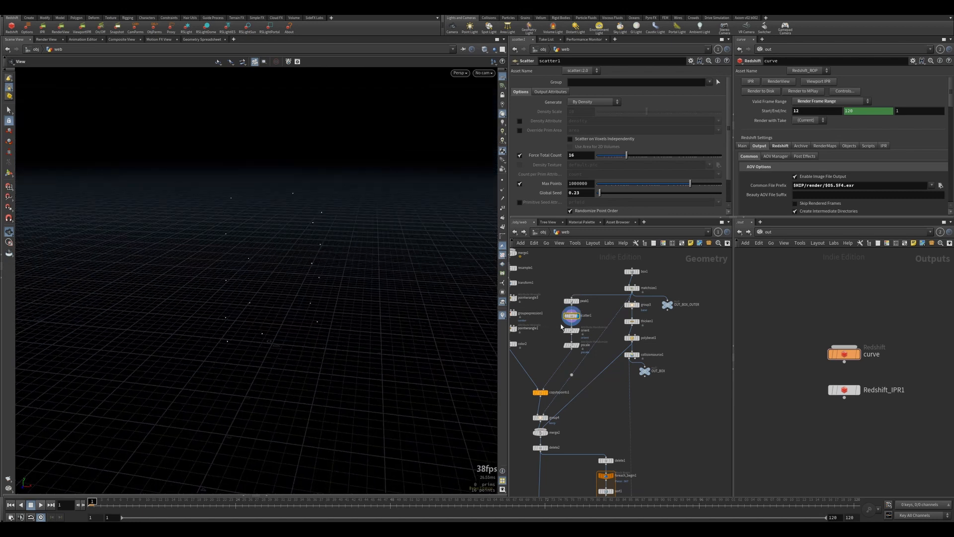
Review the orient and pscale attribute randomize settings applied to the scattered points.
{"action": "left_click", "coordinate": [572, 330]}
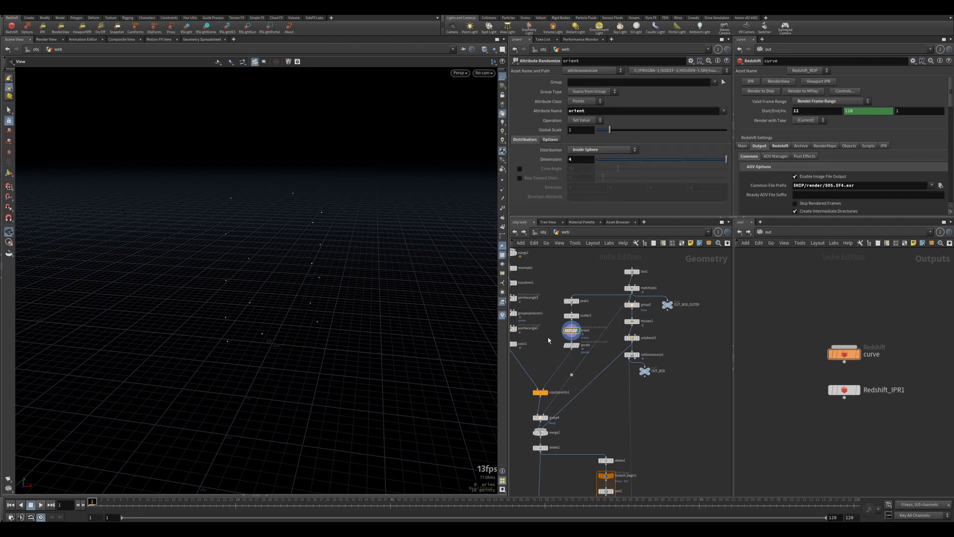
{"action": "left_click", "coordinate": [571, 345]}
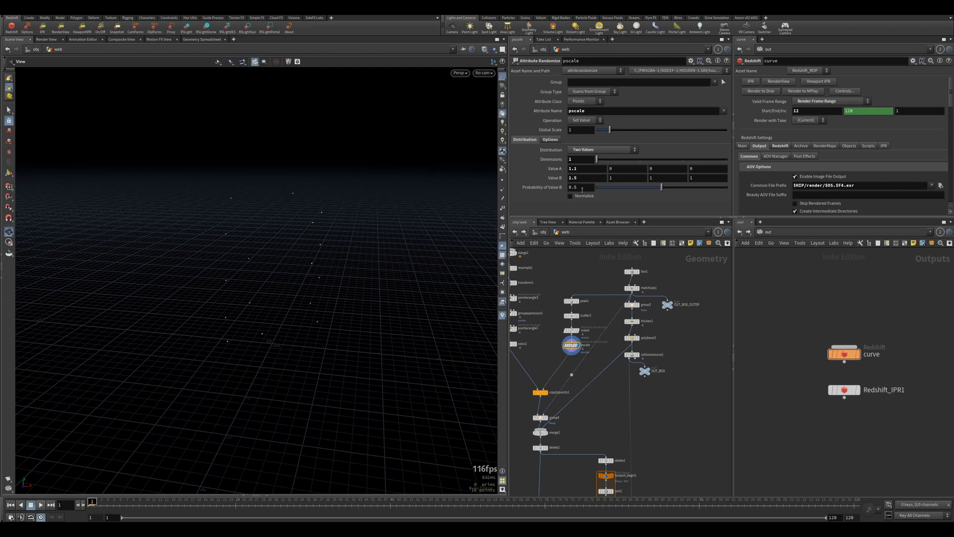
Display the copytopoints1 result and compare it with its two inputs, the color2 web and the pscale points.
{"action": "left_click", "coordinate": [547, 394]}
{"action": "left_click", "coordinate": [547, 396]}
{"action": "left_click_drag", "start_coordinate": [355, 325], "coordinate": [450, 288]}
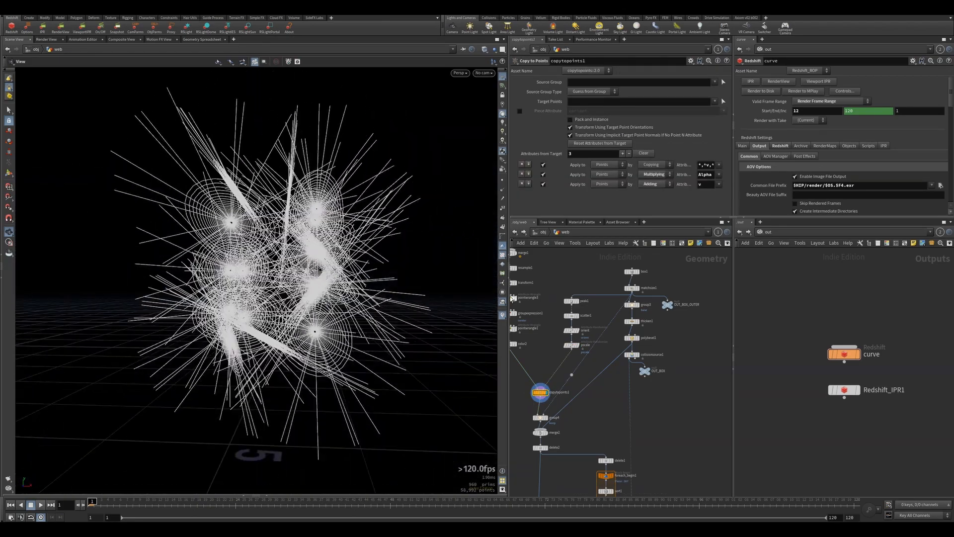
{"action": "middle_click_drag", "start_coordinate": [541, 333], "coordinate": [556, 348]}
{"action": "left_click", "coordinate": [528, 356]}
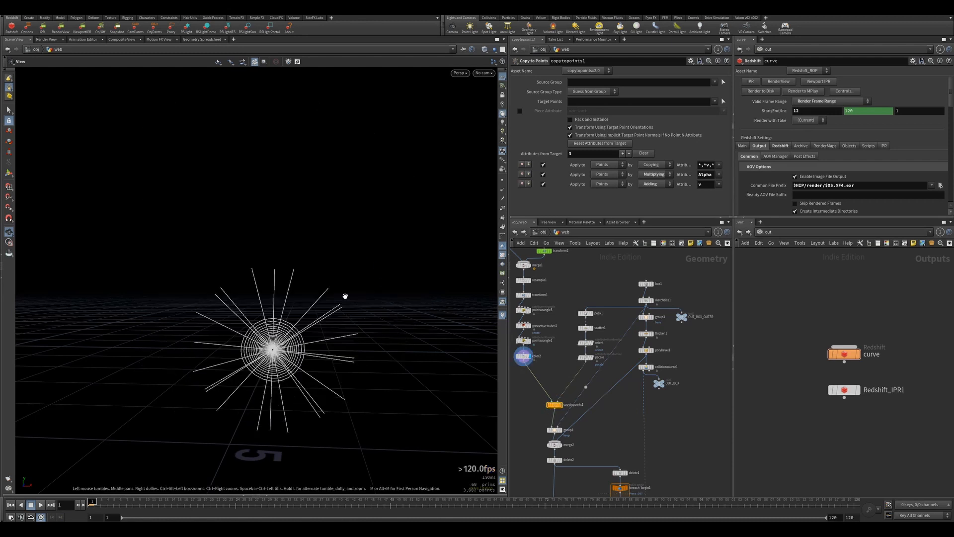
{"action": "left_click", "coordinate": [591, 357]}
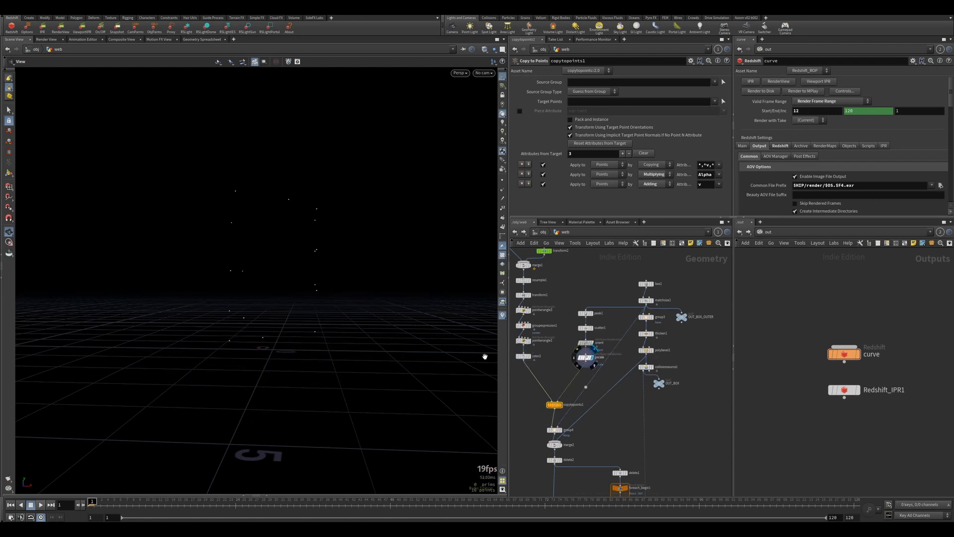
{"action": "left_click", "coordinate": [558, 405]}
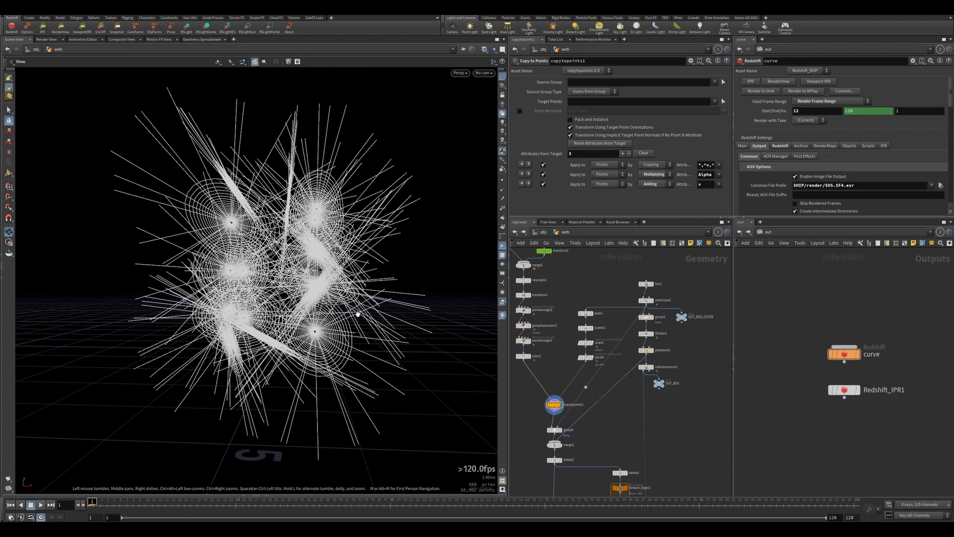
Display group4 and examine the keep point group defined by the bounding object.
{"action": "middle_click_drag", "start_coordinate": [601, 425], "coordinate": [601, 380]}
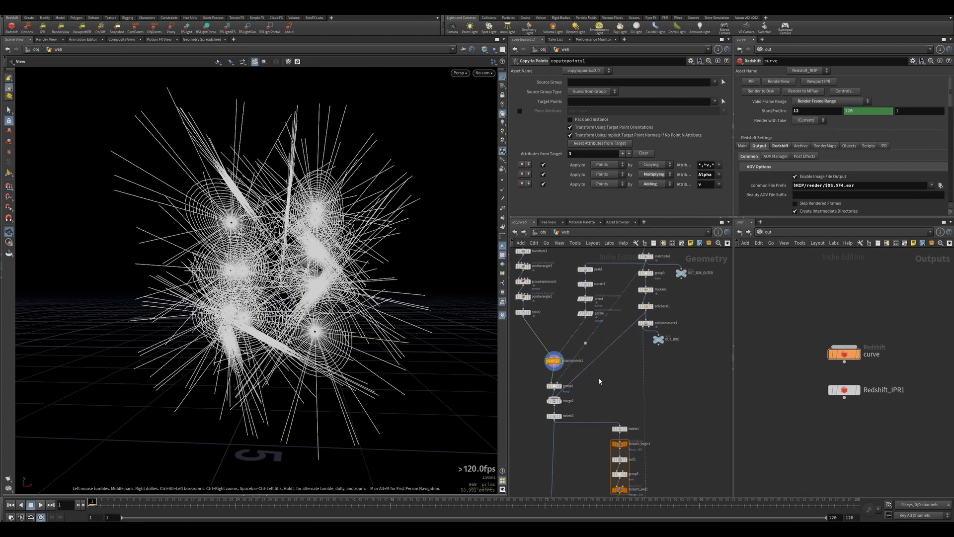
{"action": "left_click", "coordinate": [555, 430]}
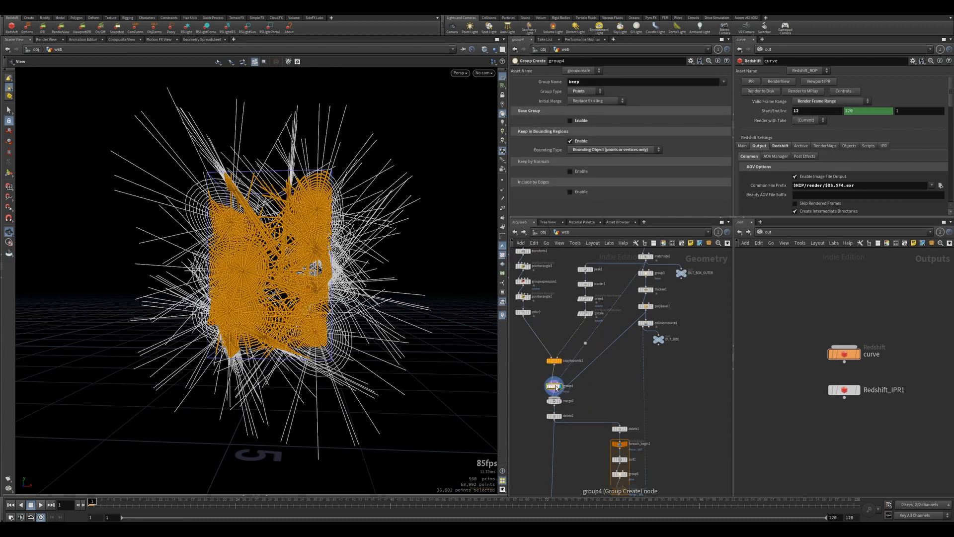
{"action": "middle_click_drag", "start_coordinate": [611, 345], "coordinate": [598, 363]}
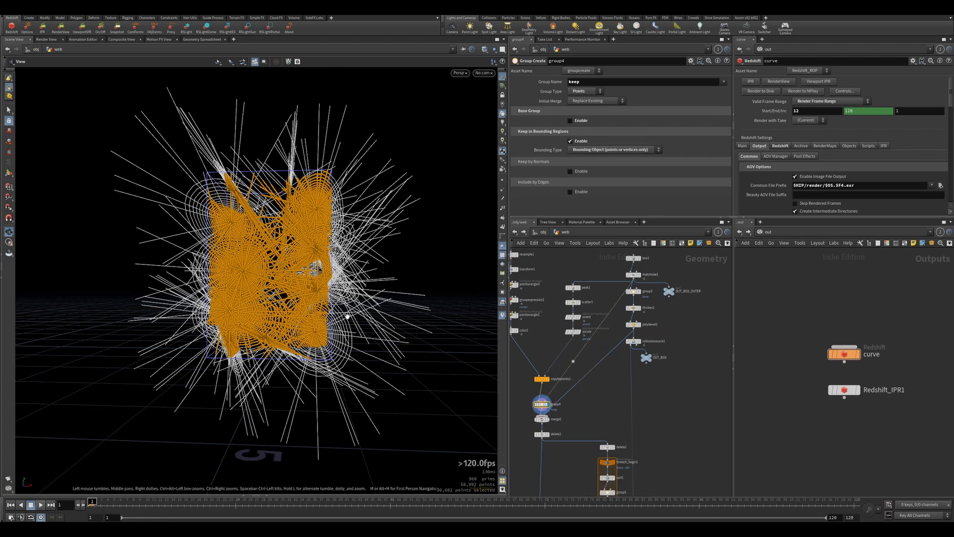
Display merge2 to view the web together with the beveled box, and move the node aside from the main chain.
{"action": "left_click_drag", "start_coordinate": [347, 316], "coordinate": [329, 329]}
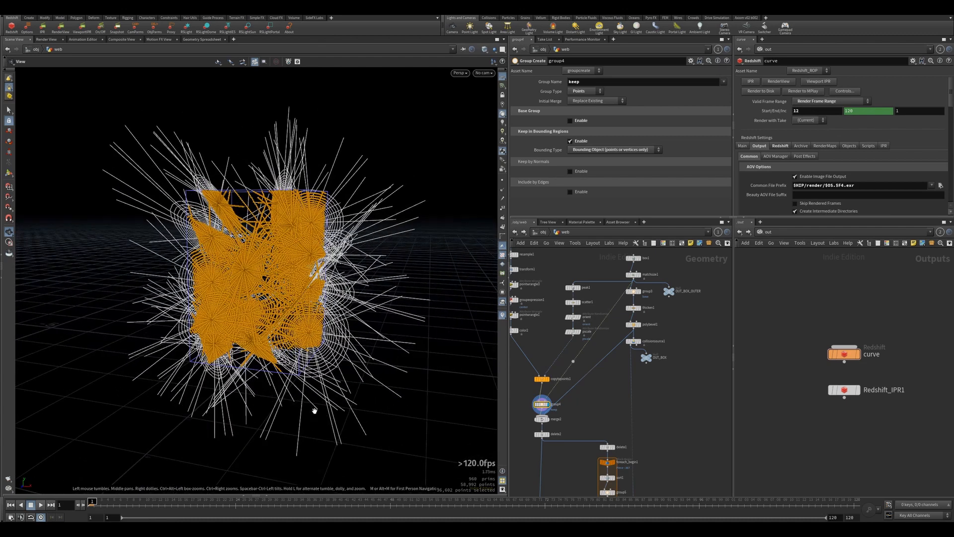
{"action": "left_click", "coordinate": [543, 422]}
{"action": "left_click", "coordinate": [543, 420]}
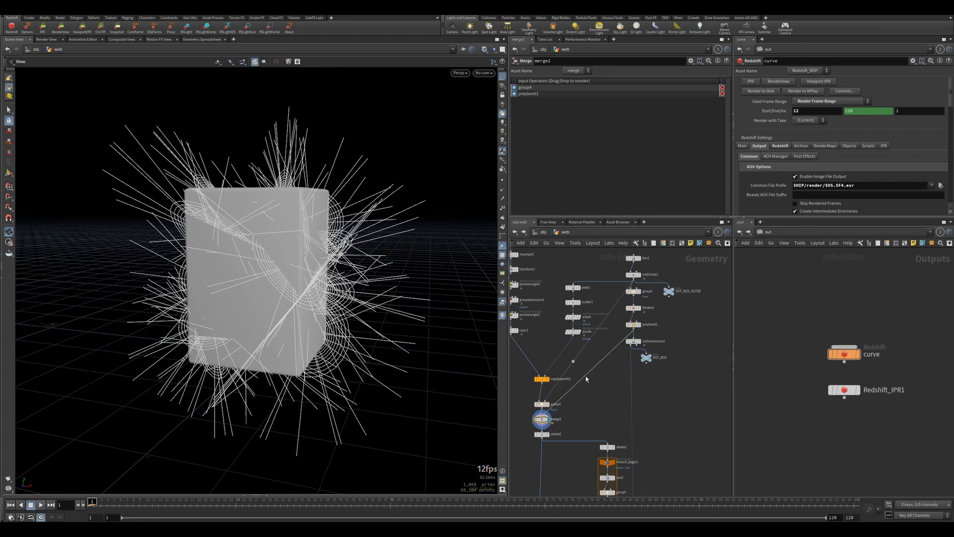
{"action": "left_click_drag", "start_coordinate": [541, 420], "coordinate": [568, 419]}
Display delete2 and review how it trims the web using group4's keep point group.
{"action": "left_click", "coordinate": [543, 409]}
{"action": "left_click", "coordinate": [542, 431]}
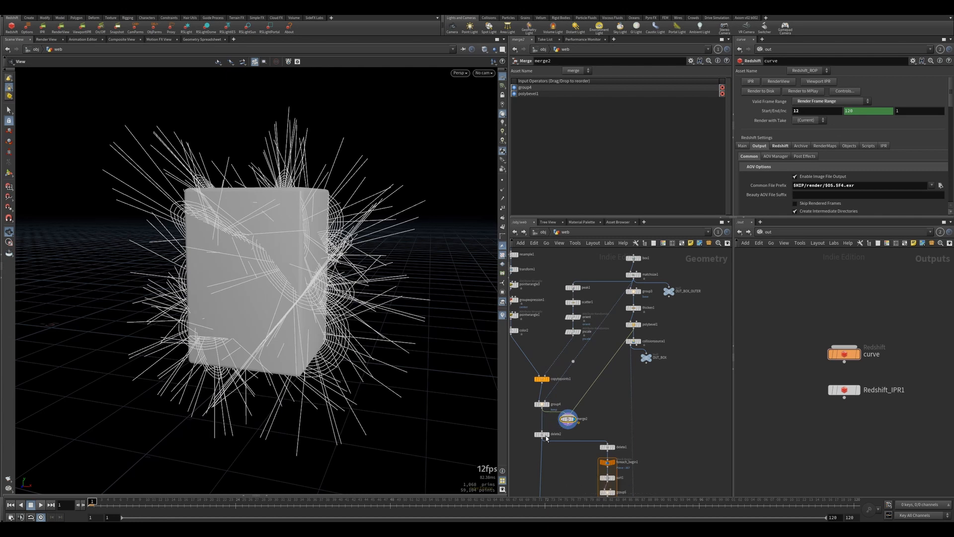
{"action": "left_click", "coordinate": [550, 426]}
{"action": "left_click", "coordinate": [542, 434]}
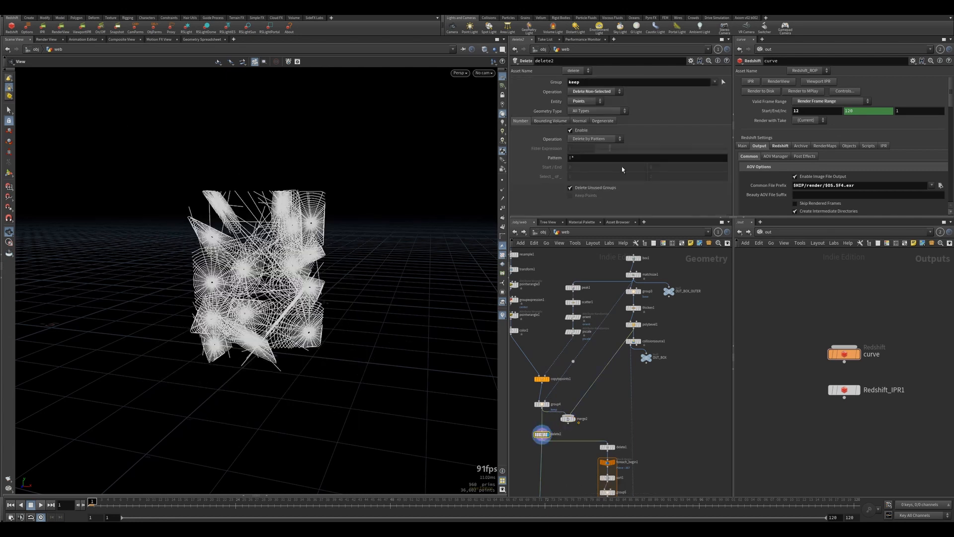
{"action": "left_click", "coordinate": [542, 404]}
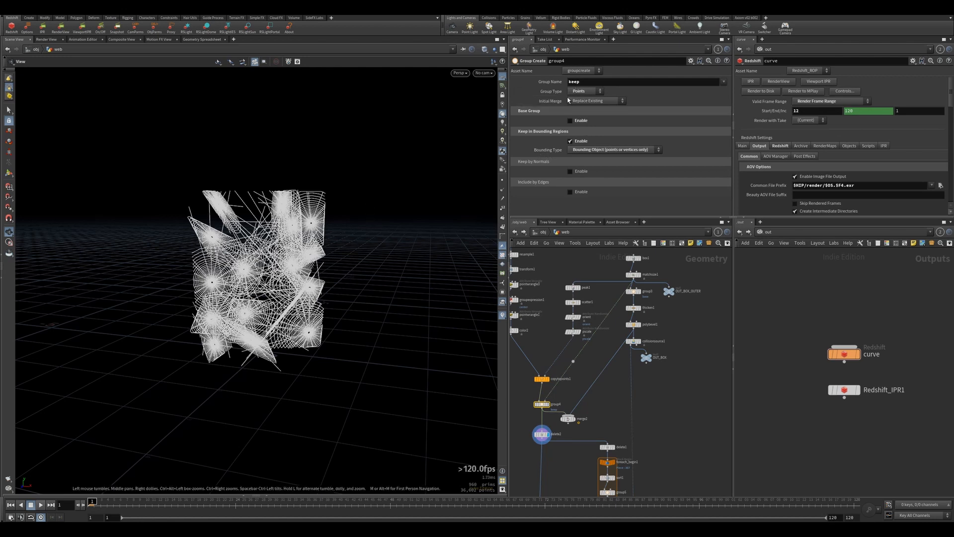
{"action": "left_click", "coordinate": [541, 434]}
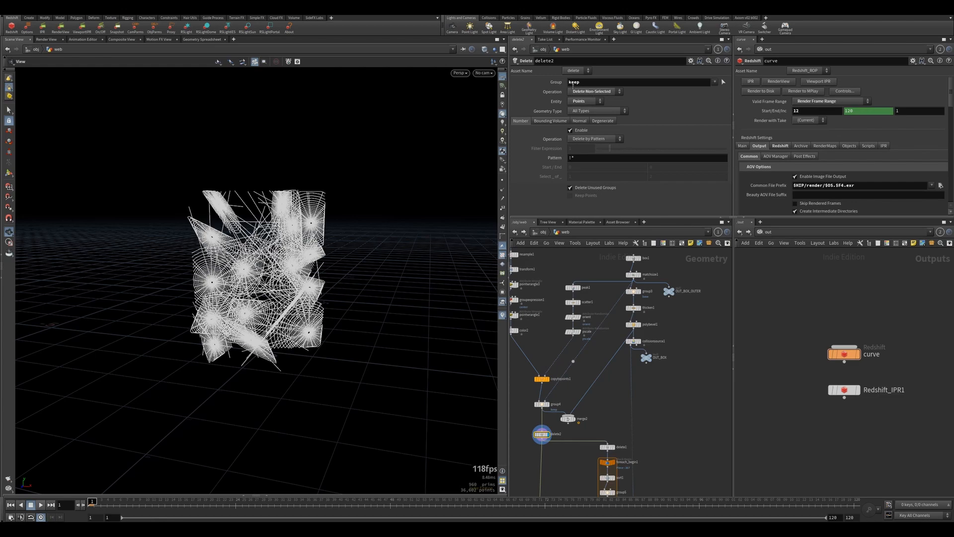
{"action": "mouse_move", "coordinate": [299, 239]}
{"action": "left_mouse_down"}
{"action": "mouse_move", "coordinate": [350, 241]}
{"action": "mouse_move", "coordinate": [244, 235]}
{"action": "mouse_move", "coordinate": [299, 238]}
{"action": "left_mouse_up"}
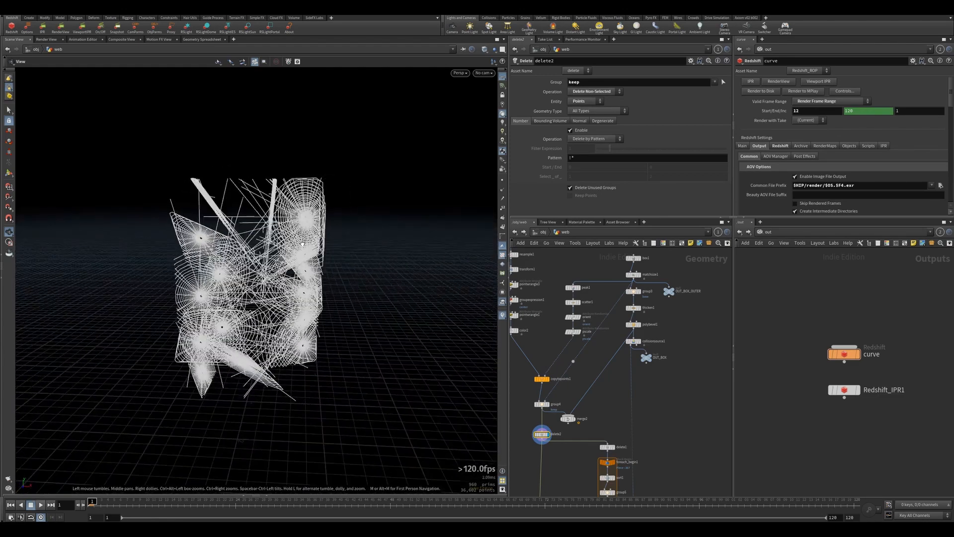
Bypass and re-enable join1 to compare its effect on the trimmed web's threads up close.
{"action": "scroll", "coordinate": [592, 398], "scroll_direction": "down", "scroll_amount": 4}
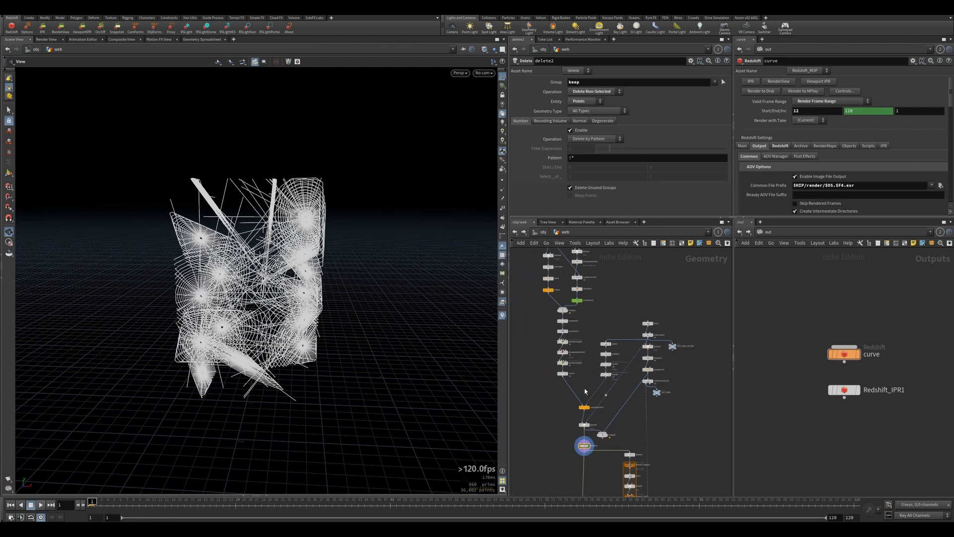
{"action": "middle_click_drag", "start_coordinate": [546, 347], "coordinate": [544, 380]}
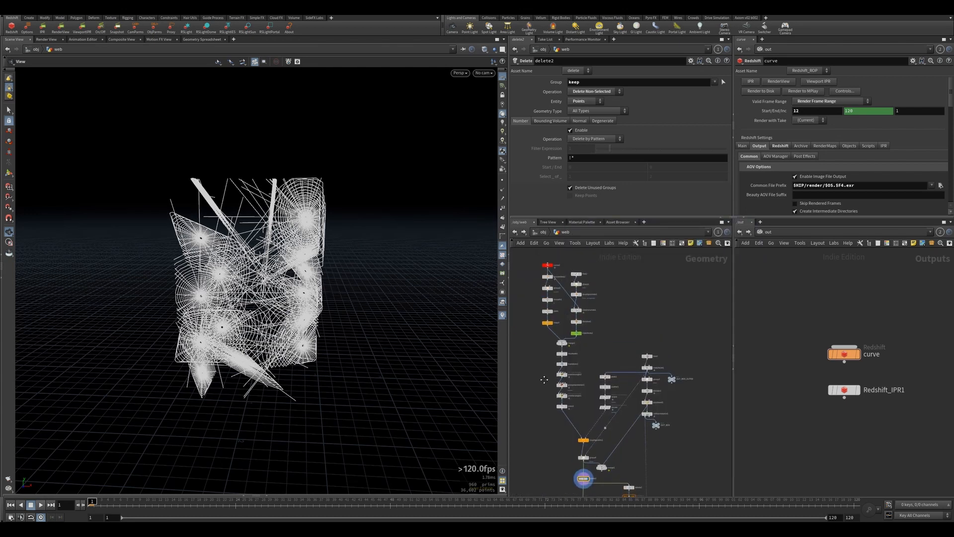
{"action": "scroll", "coordinate": [559, 313], "scroll_direction": "up", "scroll_amount": 4}
{"action": "middle_click_drag", "start_coordinate": [559, 319], "coordinate": [587, 333]}
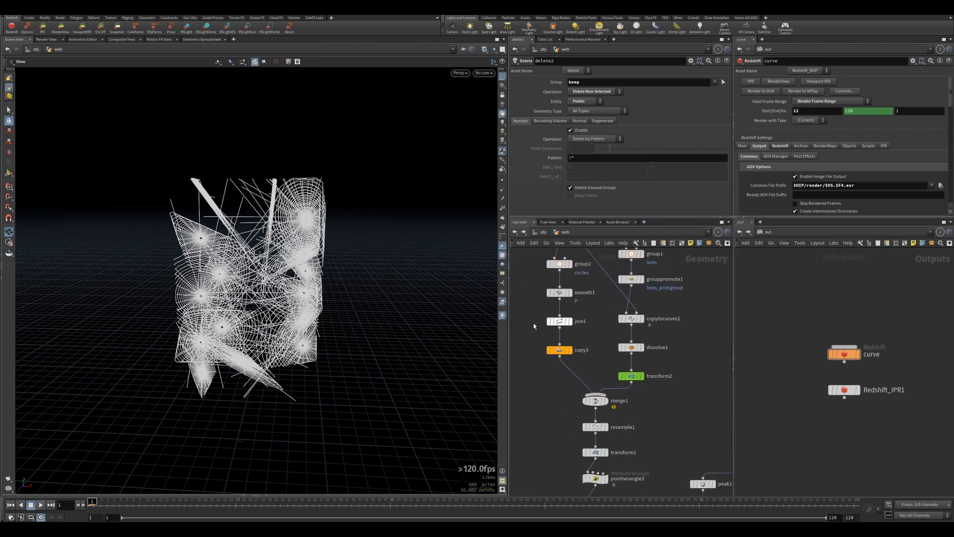
{"action": "scroll", "coordinate": [306, 208], "scroll_direction": "up", "scroll_amount": 3}
{"action": "scroll", "coordinate": [306, 206], "scroll_direction": "up", "scroll_amount": 2}
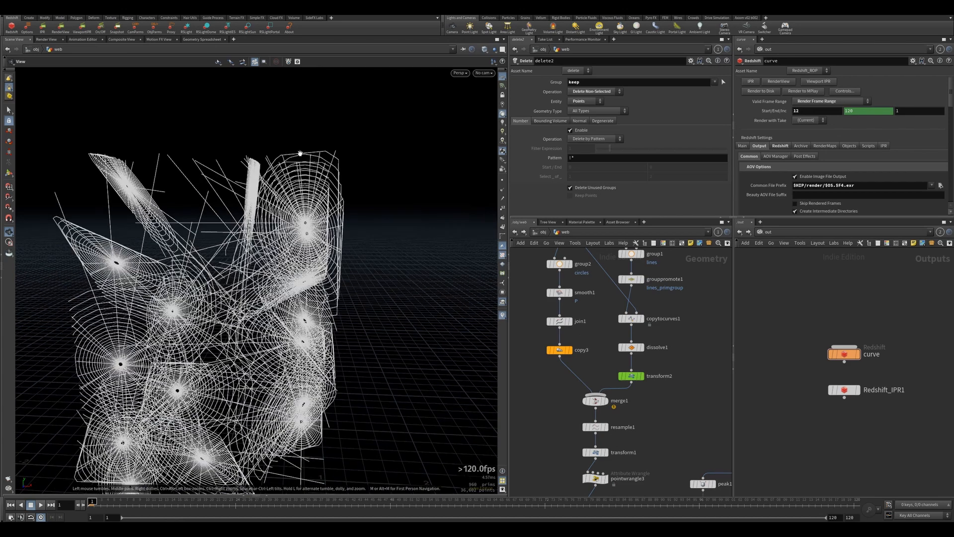
{"action": "scroll", "coordinate": [300, 154], "scroll_direction": "up", "scroll_amount": 3}
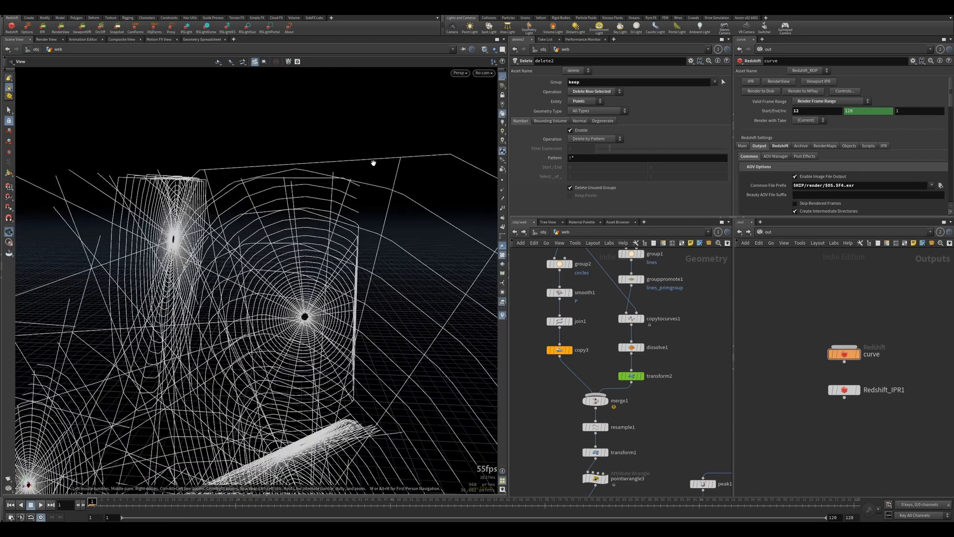
{"action": "left_click", "coordinate": [550, 321]}
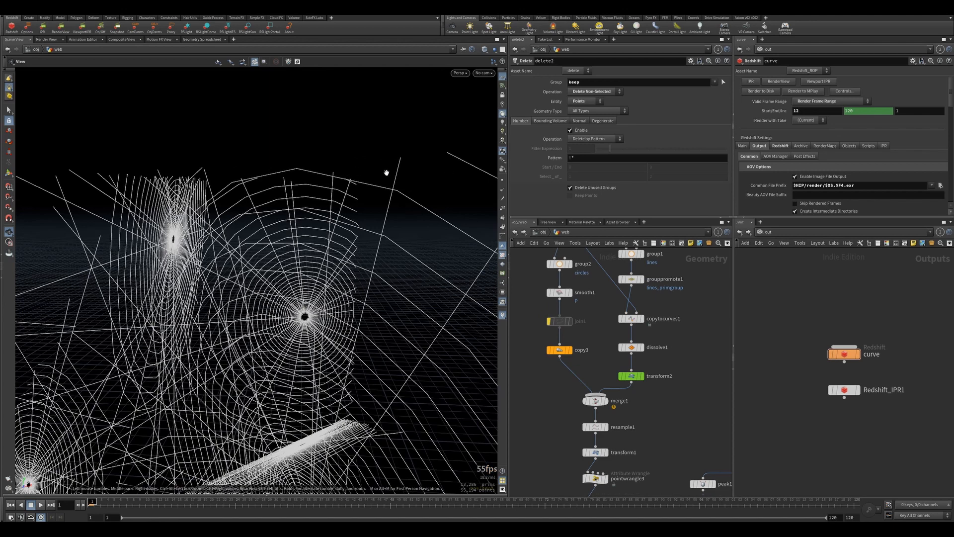
{"action": "left_click", "coordinate": [549, 321]}
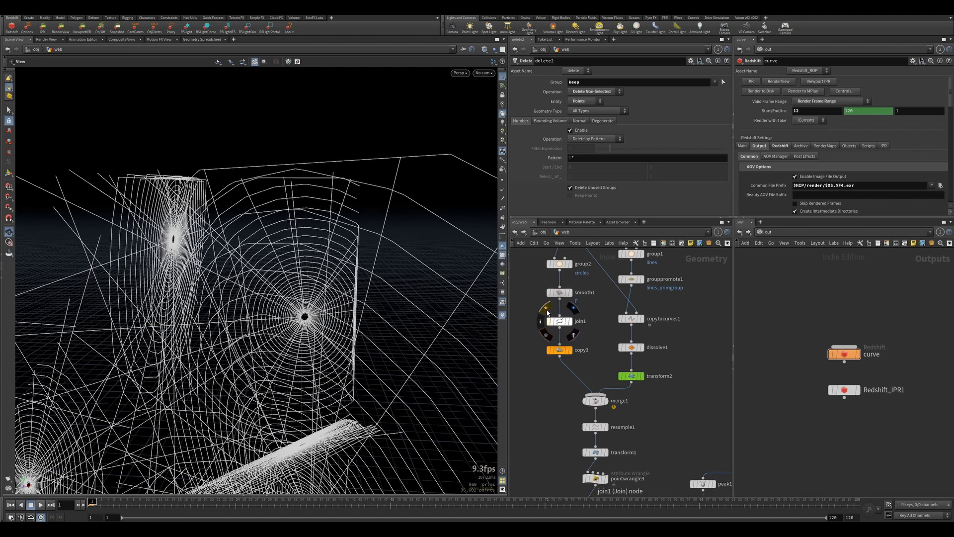
Repeat the join1 bypass comparison from a wider view of the webs.
{"action": "scroll", "coordinate": [365, 221], "scroll_direction": "down", "scroll_amount": 5}
{"action": "left_click_drag", "start_coordinate": [358, 232], "coordinate": [359, 223]}
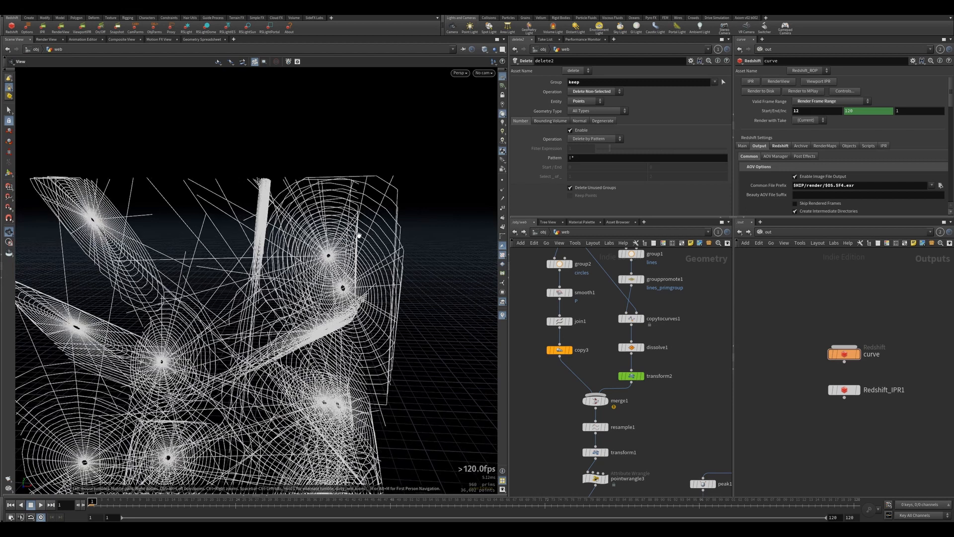
{"action": "left_click", "coordinate": [549, 321]}
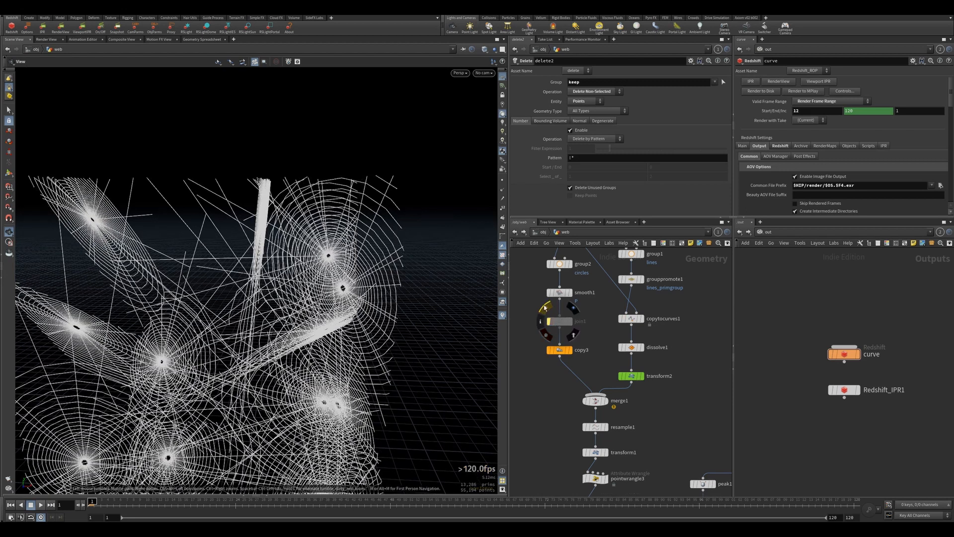
{"action": "left_click", "coordinate": [549, 321]}
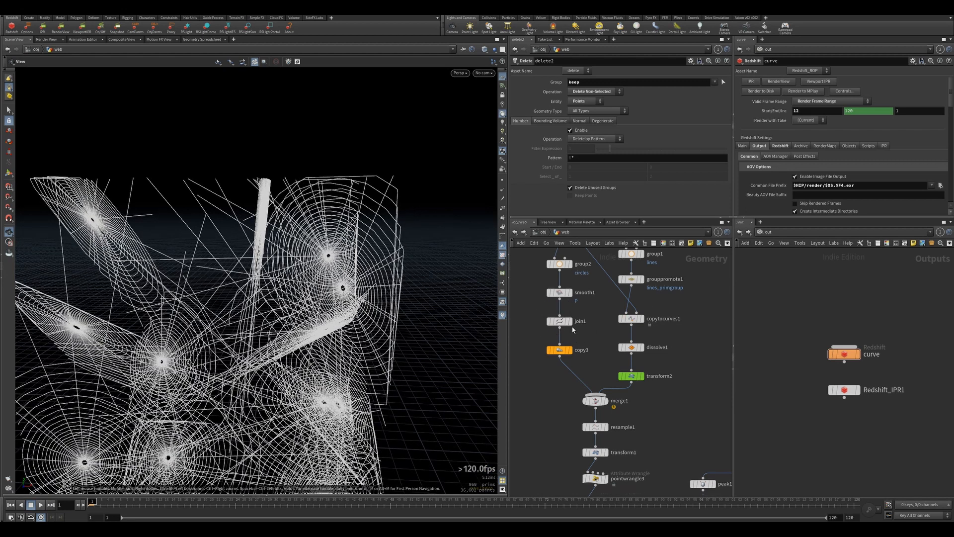
Retrace the network from the web curves down to copytopoints1 and group4, reviewing the settings of both nodes.
{"action": "scroll", "coordinate": [551, 309], "scroll_direction": "down", "scroll_amount": 3}
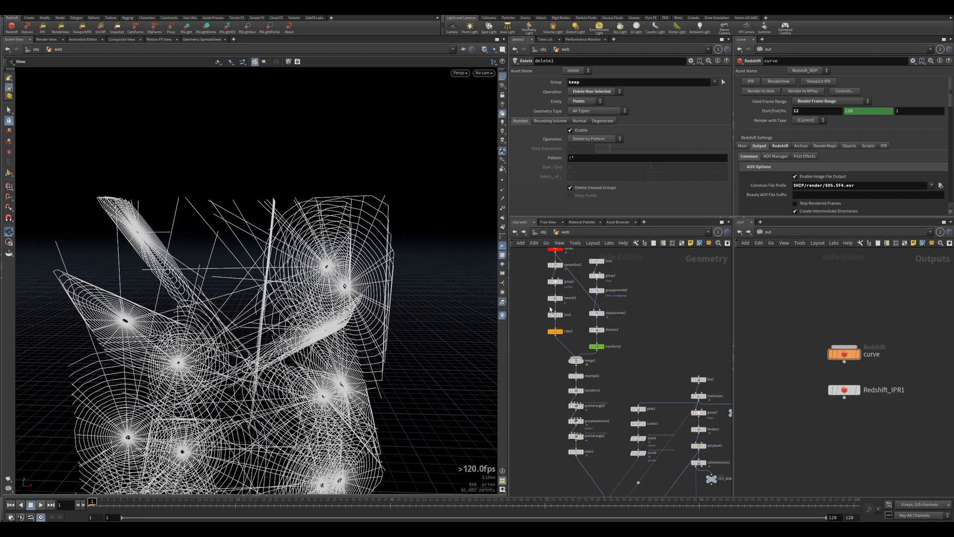
{"action": "middle_click_drag", "start_coordinate": [531, 299], "coordinate": [536, 315]}
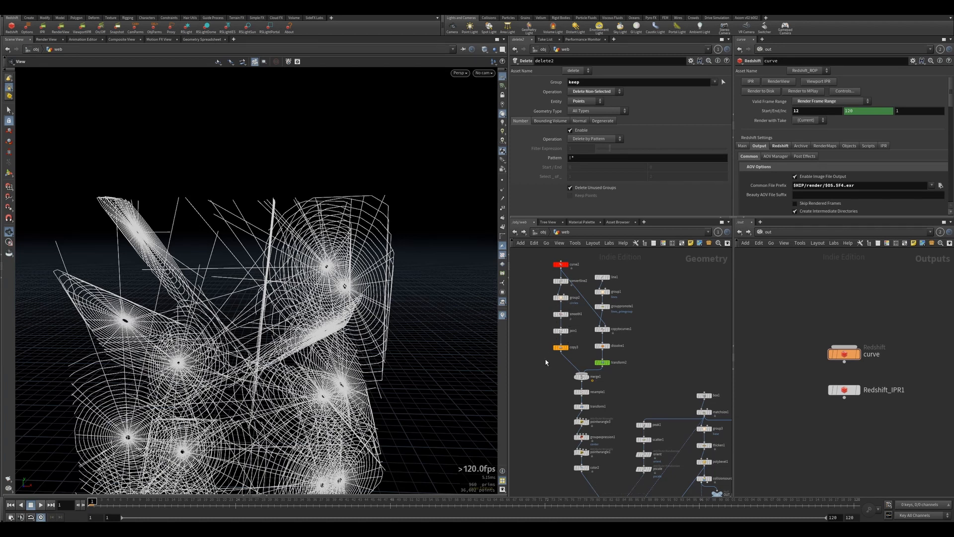
{"action": "middle_click_drag", "start_coordinate": [544, 393], "coordinate": [554, 335]}
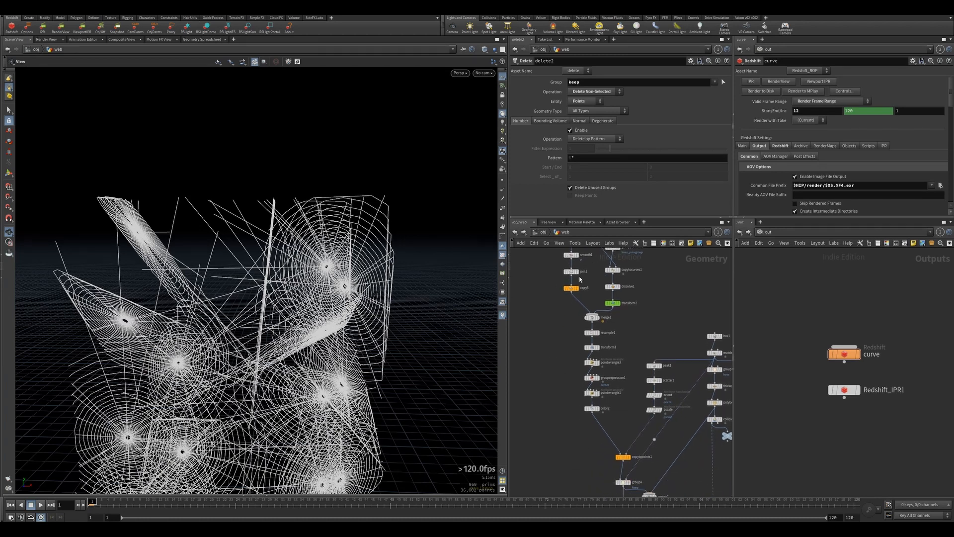
{"action": "scroll", "coordinate": [366, 277], "scroll_direction": "down", "scroll_amount": 3}
{"action": "middle_click_drag", "start_coordinate": [367, 277], "coordinate": [366, 232]}
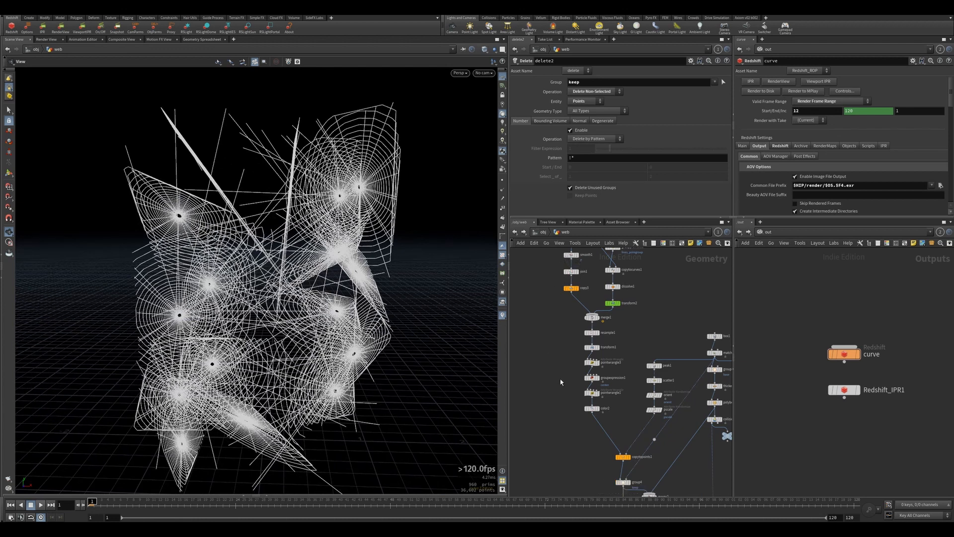
{"action": "middle_click_drag", "start_coordinate": [559, 379], "coordinate": [551, 339]}
{"action": "left_click", "coordinate": [572, 345]}
{"action": "left_click", "coordinate": [603, 394]}
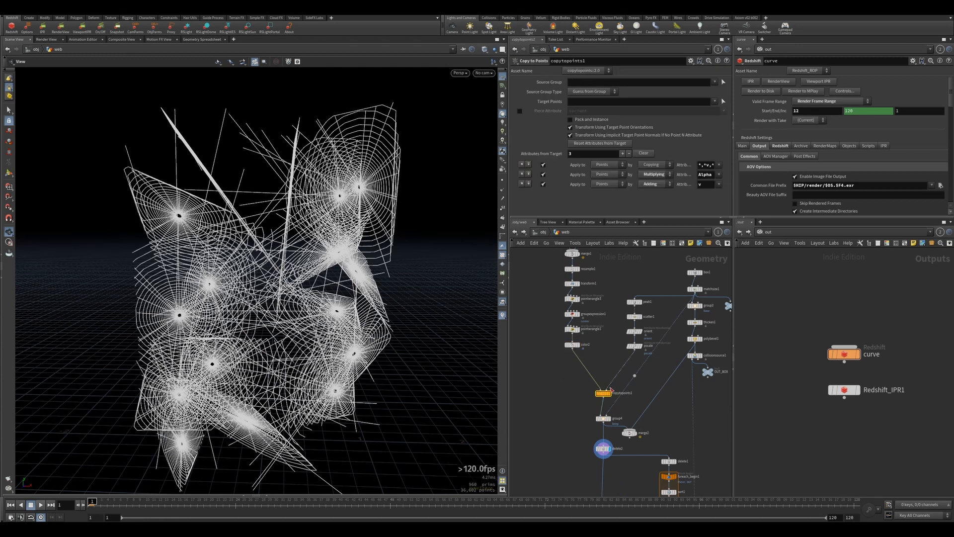
{"action": "middle_click_drag", "start_coordinate": [587, 426], "coordinate": [583, 383]}
{"action": "left_click", "coordinate": [599, 377]}
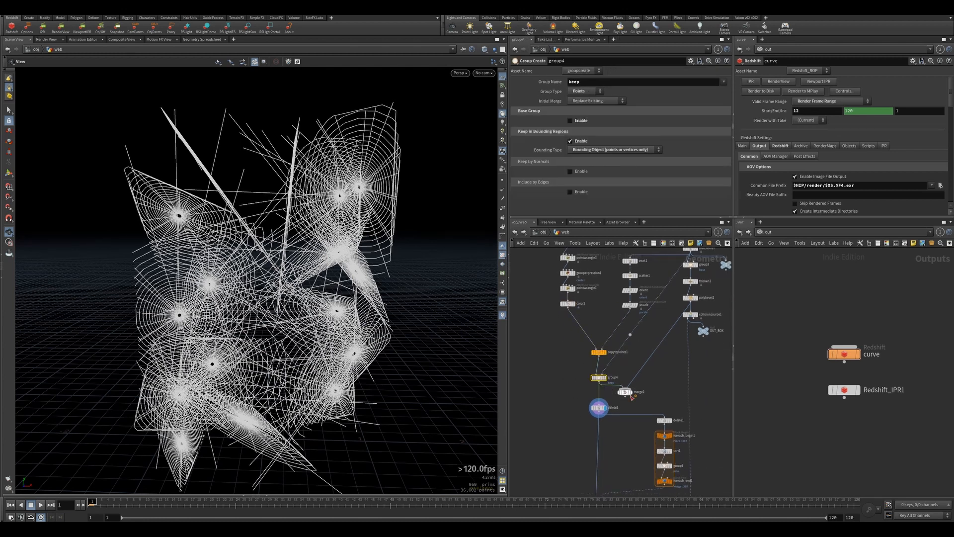
Display group3 and review the base primitive group defined on the box.
{"action": "middle_click_drag", "start_coordinate": [666, 364], "coordinate": [621, 402]}
{"action": "left_click", "coordinate": [651, 302]}
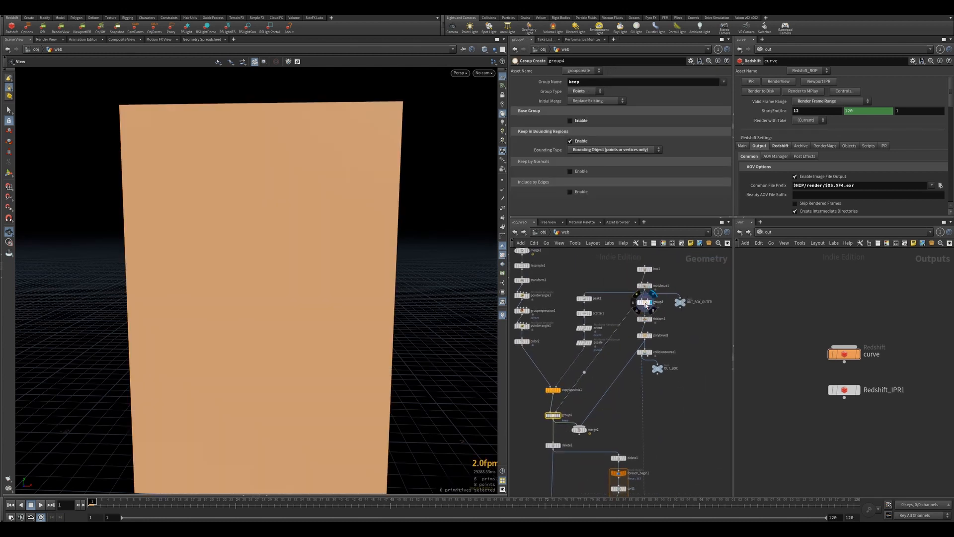
{"action": "left_click", "coordinate": [645, 303]}
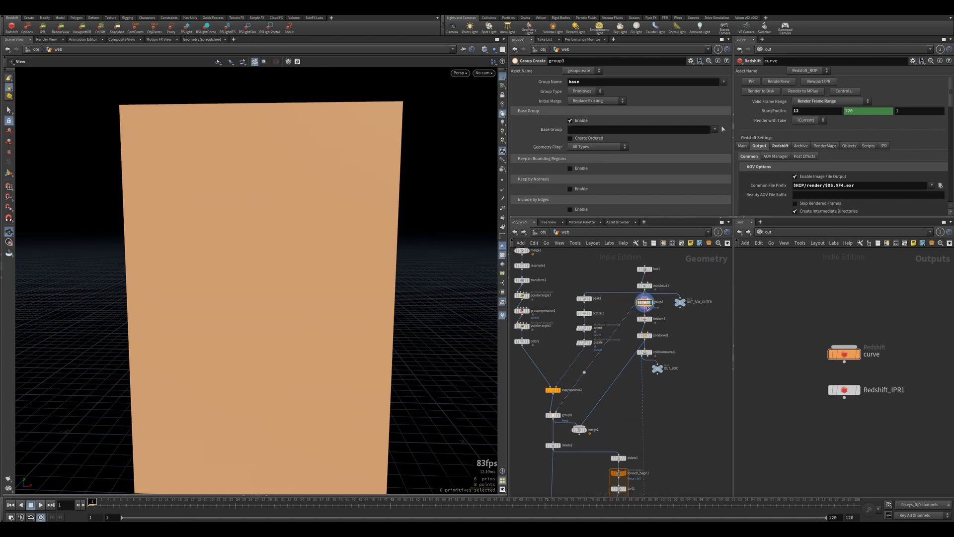
Display thicken1 in wireframe and examine the wall thickness it gives the box in both directions.
{"action": "left_click", "coordinate": [650, 319]}
{"action": "left_click", "coordinate": [646, 320]}
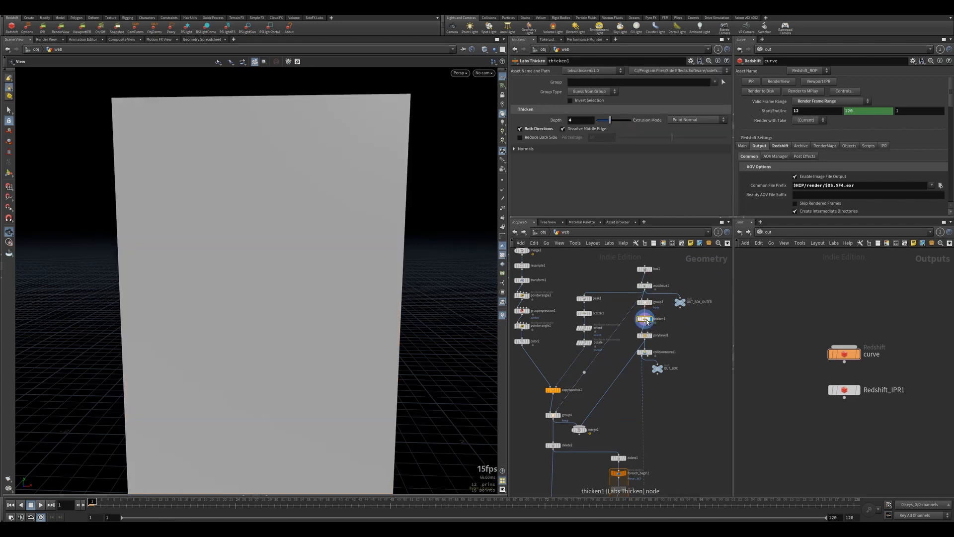
{"action": "scroll", "coordinate": [367, 215], "scroll_direction": "down", "scroll_amount": 3}
{"action": "left_click_drag", "start_coordinate": [366, 215], "coordinate": [349, 234]}
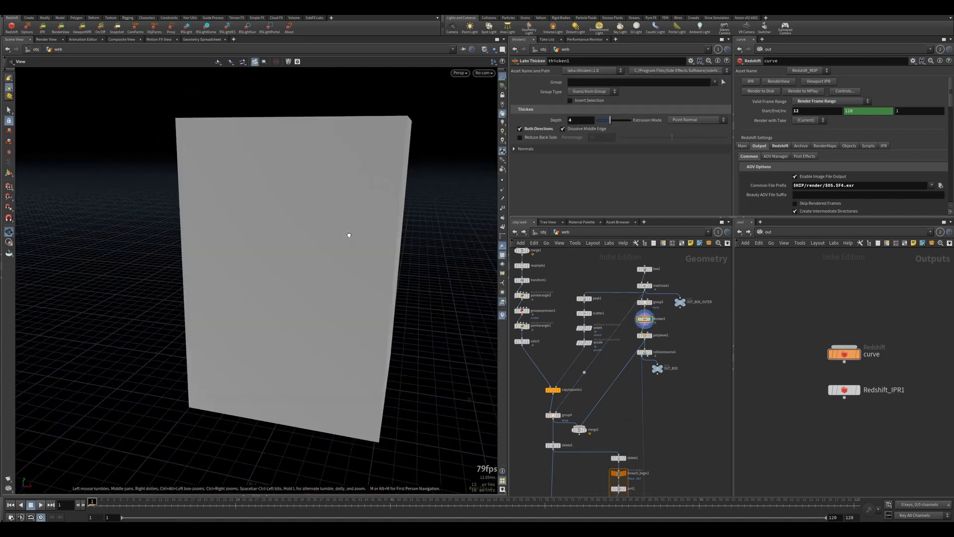
{"action": "key", "text": "w"}
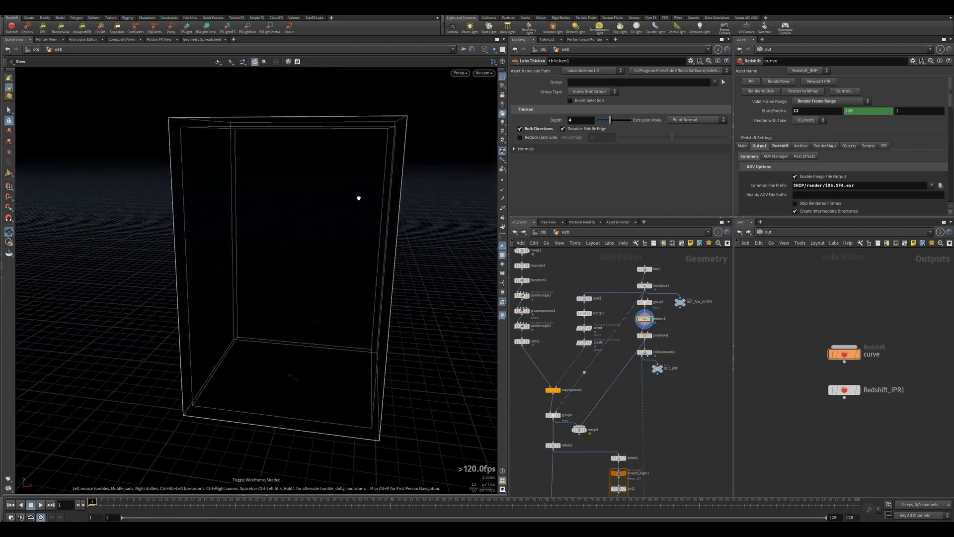
{"action": "left_click_drag", "start_coordinate": [358, 198], "coordinate": [356, 202]}
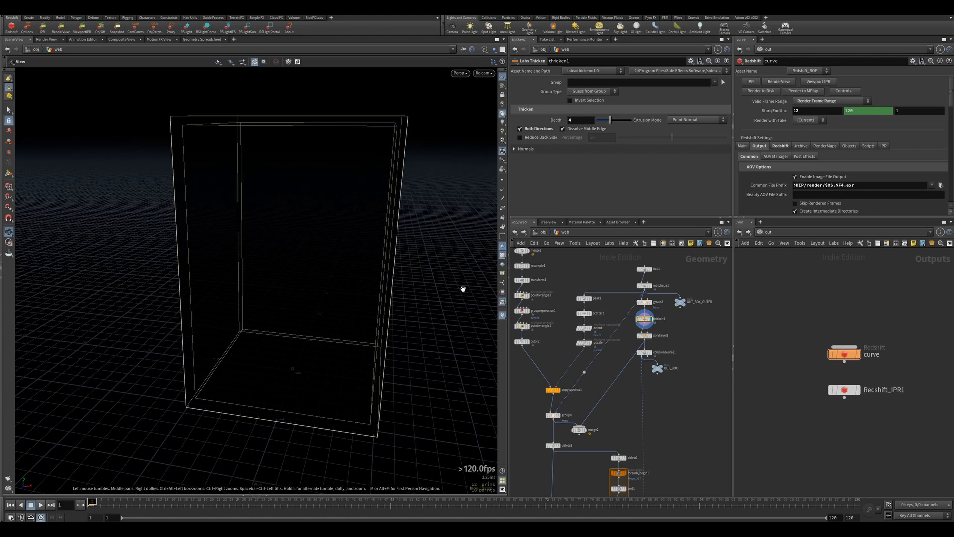
Display the polybevel1 result and the collisionsource1 node, reviewing the collision volume settings.
{"action": "left_click", "coordinate": [652, 336]}
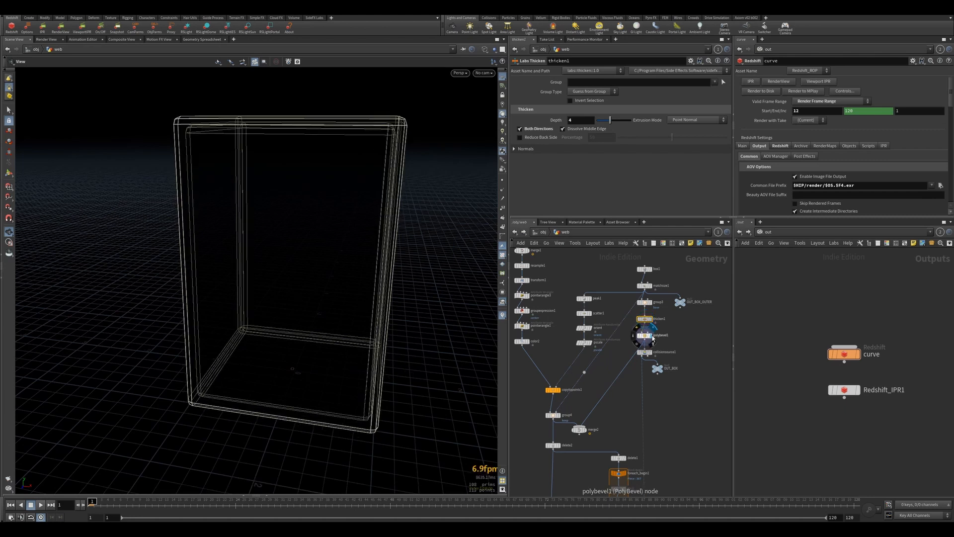
{"action": "left_click", "coordinate": [650, 355]}
{"action": "scroll", "coordinate": [649, 355], "scroll_direction": "down", "scroll_amount": 3}
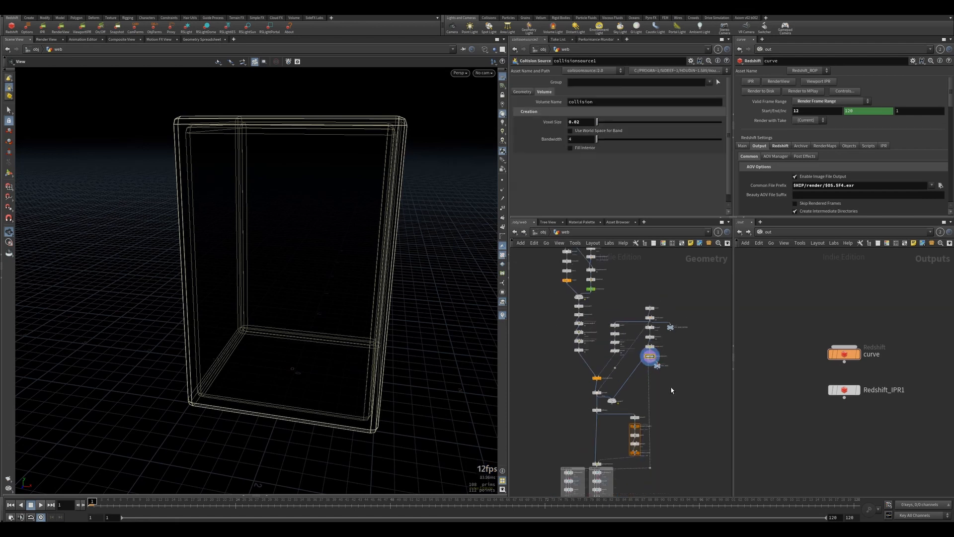
{"action": "middle_click_drag", "start_coordinate": [670, 387], "coordinate": [660, 348]}
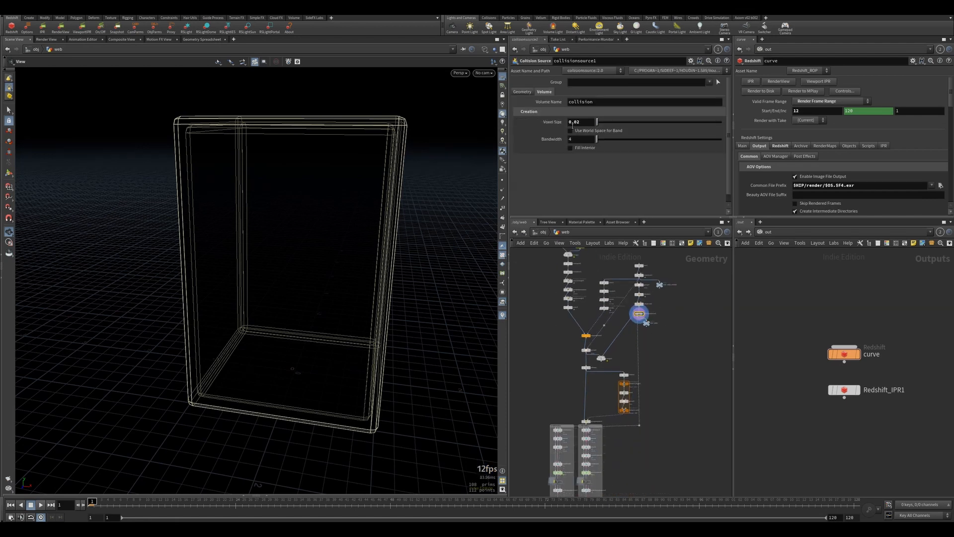
{"action": "scroll", "coordinate": [649, 323], "scroll_direction": "up", "scroll_amount": 2}
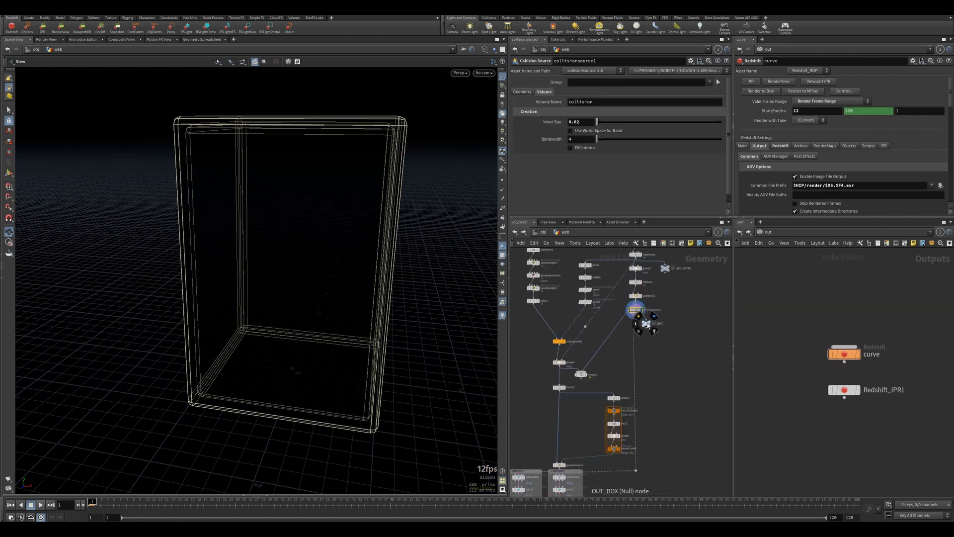
Display the OUT_BOX null and examine how it connects to the outputs of collisionsource1.
{"action": "left_click", "coordinate": [651, 324]}
{"action": "scroll", "coordinate": [649, 323], "scroll_direction": "up", "scroll_amount": 4}
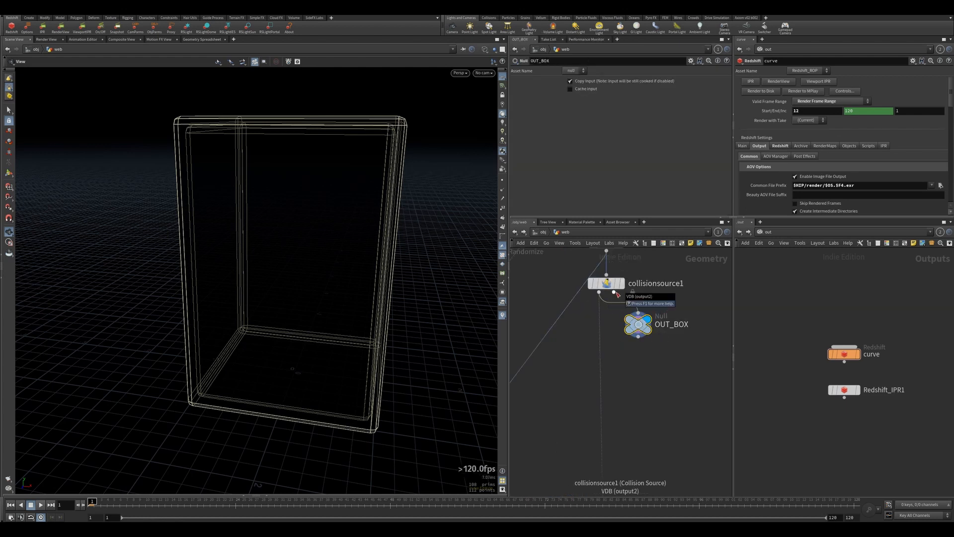
{"action": "scroll", "coordinate": [656, 306], "scroll_direction": "down", "scroll_amount": 3}
{"action": "left_click_drag", "start_coordinate": [661, 337], "coordinate": [631, 291]}
Trace where the collisionsource1 outputs run down the network to the METHOD 1 Vellum chain.
{"action": "scroll", "coordinate": [643, 344], "scroll_direction": "down", "scroll_amount": 4}
{"action": "middle_click_drag", "start_coordinate": [652, 380], "coordinate": [664, 318]}
{"action": "middle_click_drag", "start_coordinate": [630, 397], "coordinate": [640, 374]}
{"action": "scroll", "coordinate": [621, 369], "scroll_direction": "up", "scroll_amount": 5}
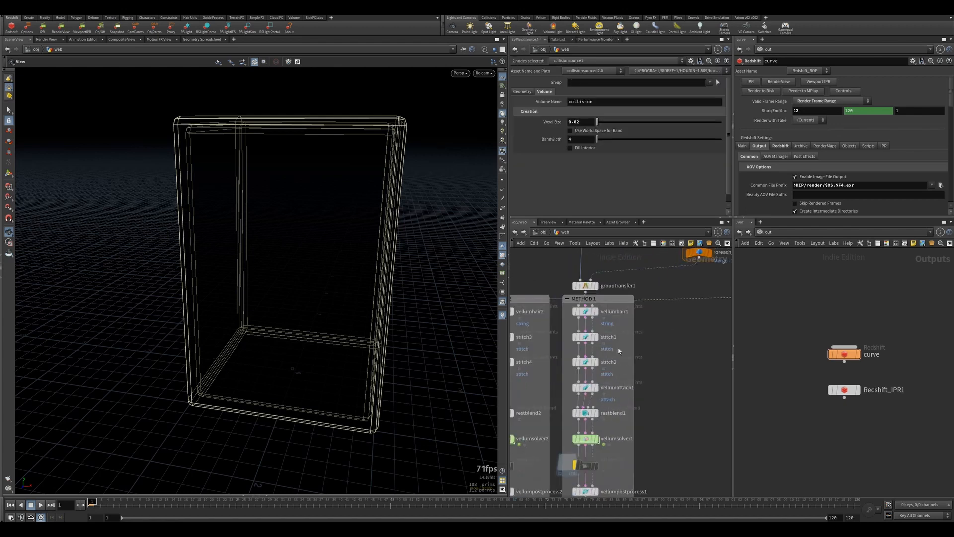
{"action": "scroll", "coordinate": [609, 317], "scroll_direction": "down", "scroll_amount": 3}
{"action": "middle_click_drag", "start_coordinate": [577, 330], "coordinate": [602, 322]}
{"action": "scroll", "coordinate": [621, 340], "scroll_direction": "down", "scroll_amount": 3}
{"action": "middle_click_drag", "start_coordinate": [656, 347], "coordinate": [624, 392]}
{"action": "middle_click_drag", "start_coordinate": [678, 291], "coordinate": [653, 365]}
{"action": "scroll", "coordinate": [634, 302], "scroll_direction": "up", "scroll_amount": 6}
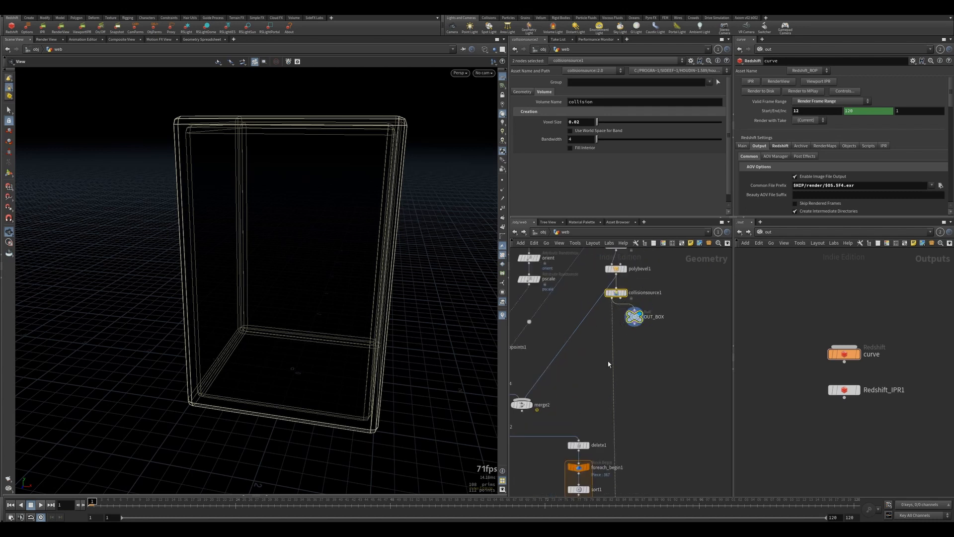
{"action": "middle_click_drag", "start_coordinate": [582, 367], "coordinate": [626, 357]}
{"action": "scroll", "coordinate": [621, 356], "scroll_direction": "down", "scroll_amount": 2}
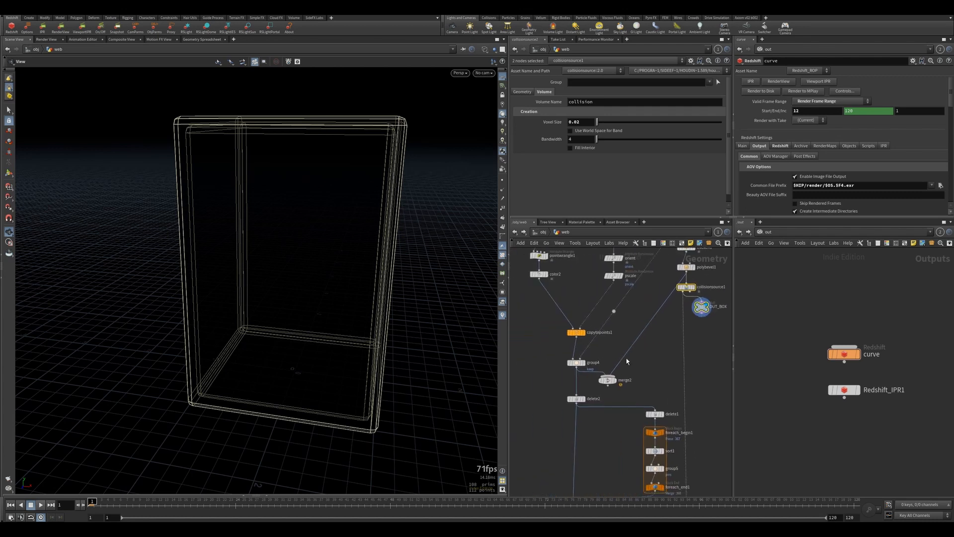
Display group4 and delete2 in turn, reviewing how the keep point group trims the webs to the box.
{"action": "left_click", "coordinate": [584, 363]}
{"action": "left_click", "coordinate": [577, 363]}
{"action": "middle_click_drag", "start_coordinate": [595, 391], "coordinate": [602, 355]}
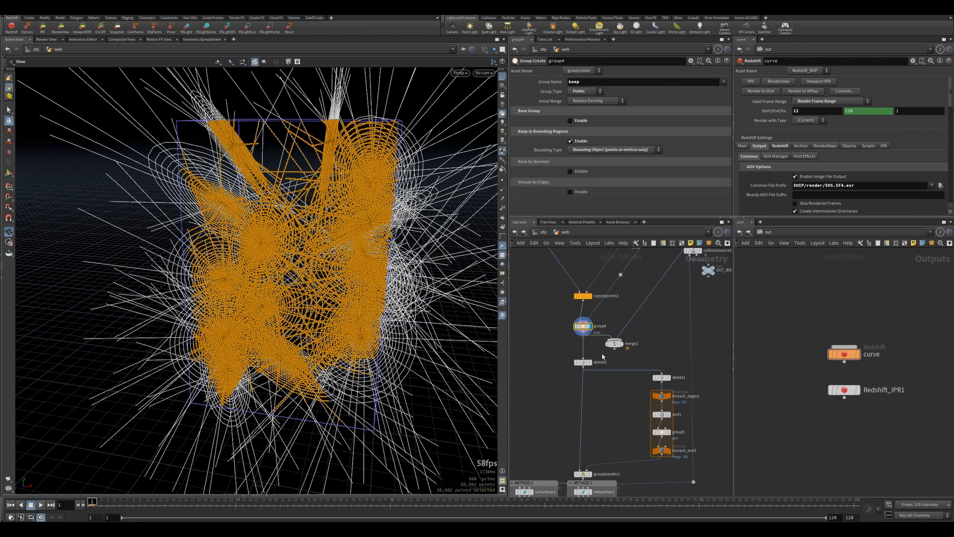
{"action": "left_click", "coordinate": [590, 363]}
{"action": "left_click", "coordinate": [583, 363]}
{"action": "middle_click_drag", "start_coordinate": [607, 394], "coordinate": [594, 327]}
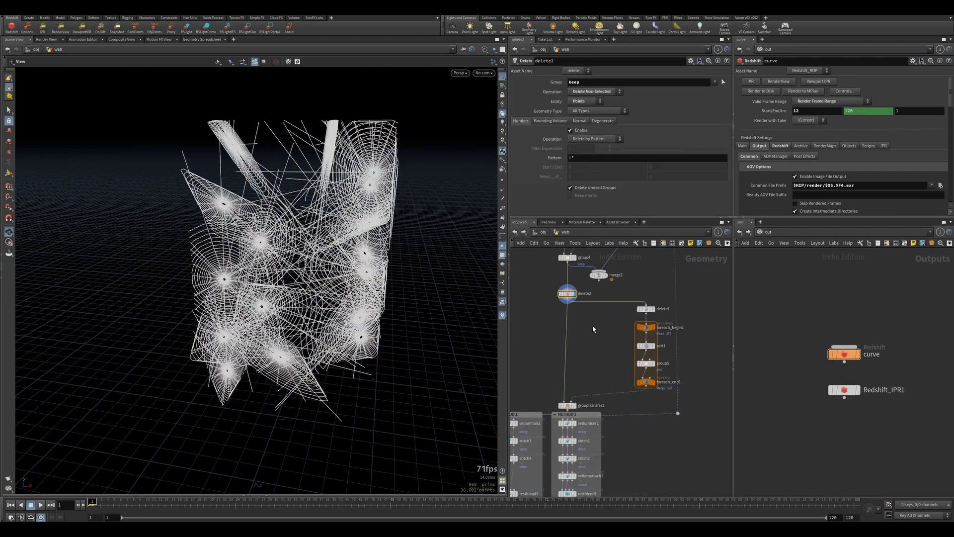
Display delete1 and inspect the web lines it isolates with lines_primgroup.
{"action": "scroll", "coordinate": [640, 320], "scroll_direction": "up", "scroll_amount": 3}
{"action": "left_click", "coordinate": [661, 305]}
{"action": "left_click", "coordinate": [649, 305]}
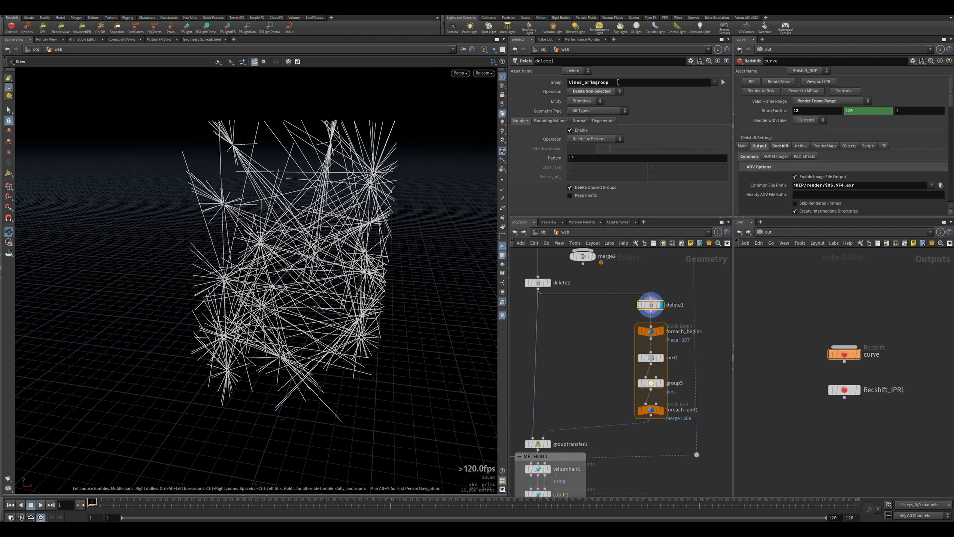
{"action": "left_click_drag", "start_coordinate": [348, 198], "coordinate": [398, 226]}
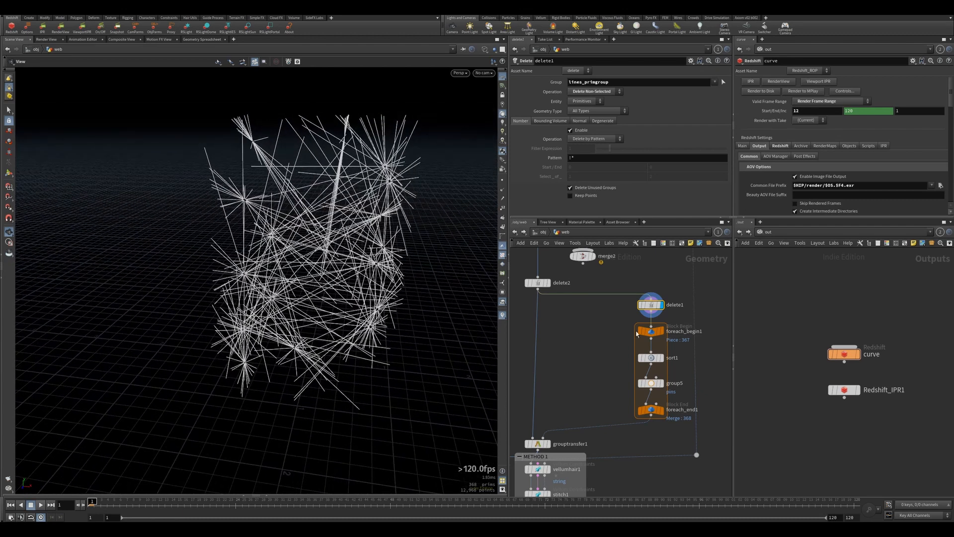
Add network boxes around collisionsource1 with OUT_BOX and around delete1 through foreach_end1, titling the latter FOR METHOD 2.
{"action": "left_click_drag", "start_coordinate": [621, 279], "coordinate": [663, 434]}
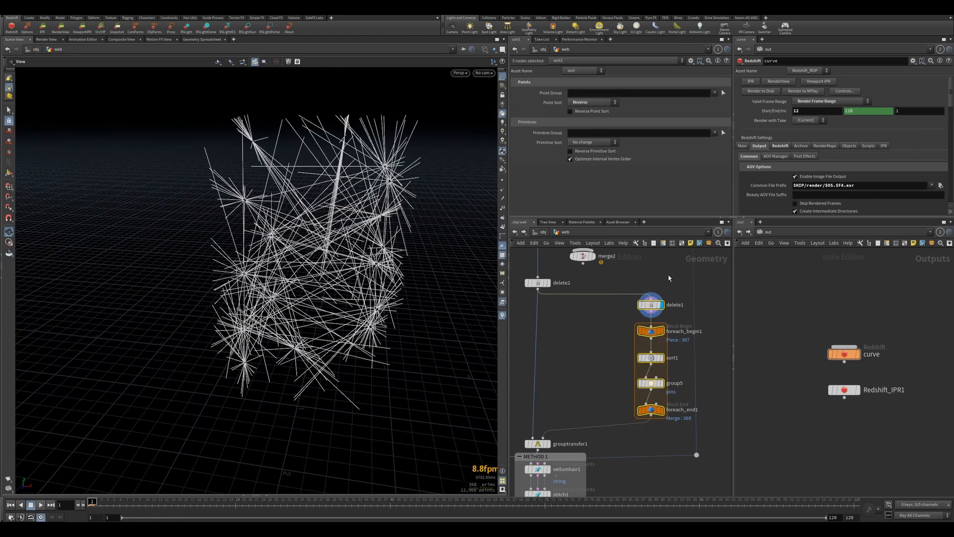
{"action": "scroll", "coordinate": [627, 322], "scroll_direction": "down", "scroll_amount": 5}
{"action": "left_click_drag", "start_coordinate": [687, 329], "coordinate": [641, 286]}
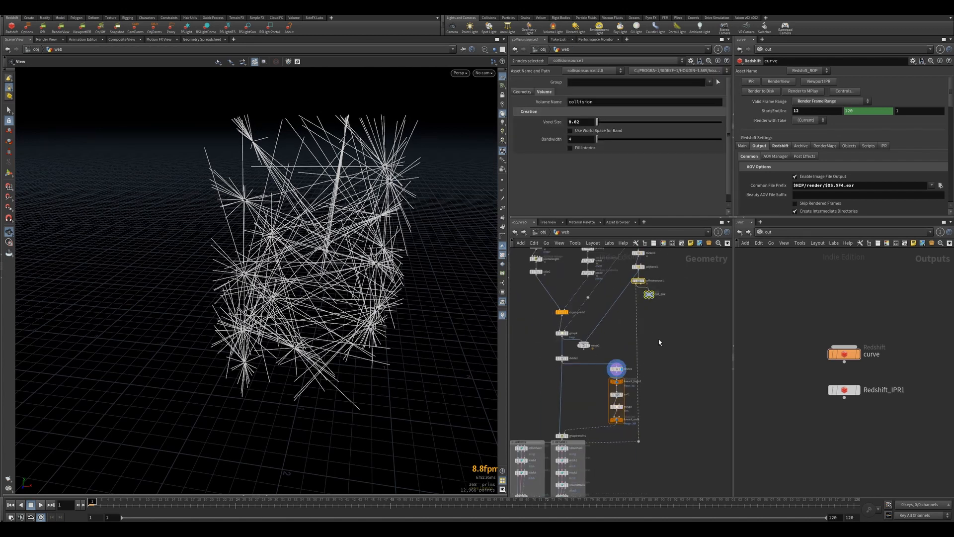
{"action": "left_click", "coordinate": [673, 243]}
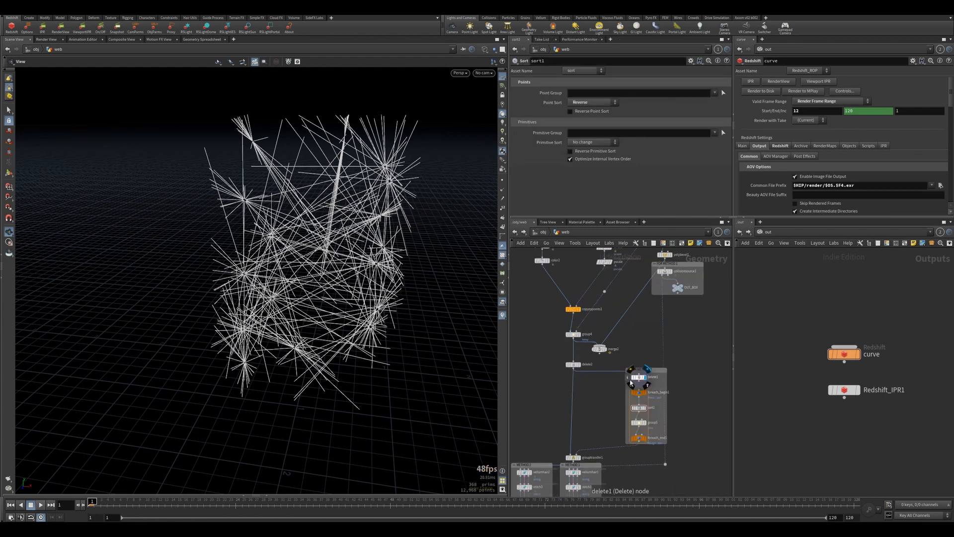
{"action": "scroll", "coordinate": [642, 392], "scroll_direction": "up", "scroll_amount": 5}
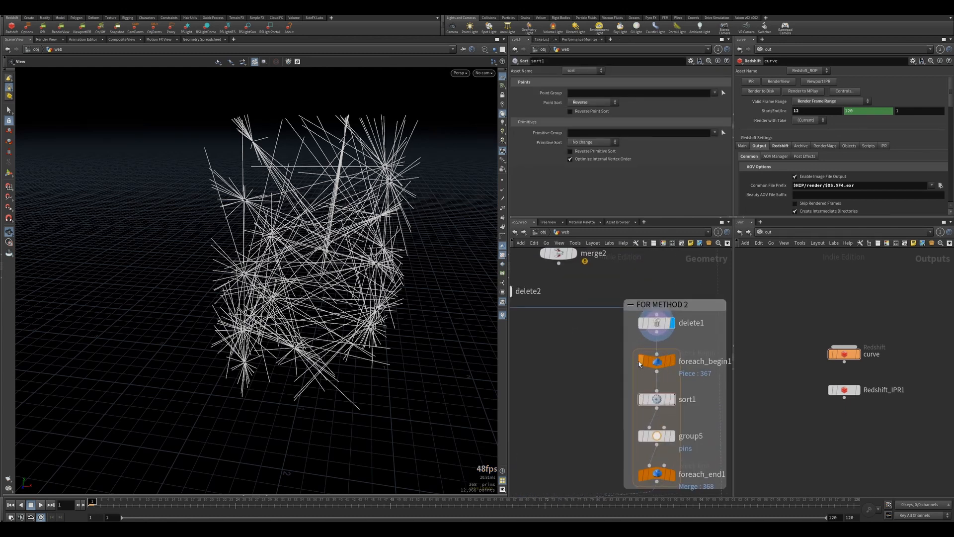
Review the delete1 settings inside the FOR METHOD 2 box and examine the isolated lines from another angle.
{"action": "scroll", "coordinate": [647, 362], "scroll_direction": "down", "scroll_amount": 3}
{"action": "left_click", "coordinate": [652, 334]}
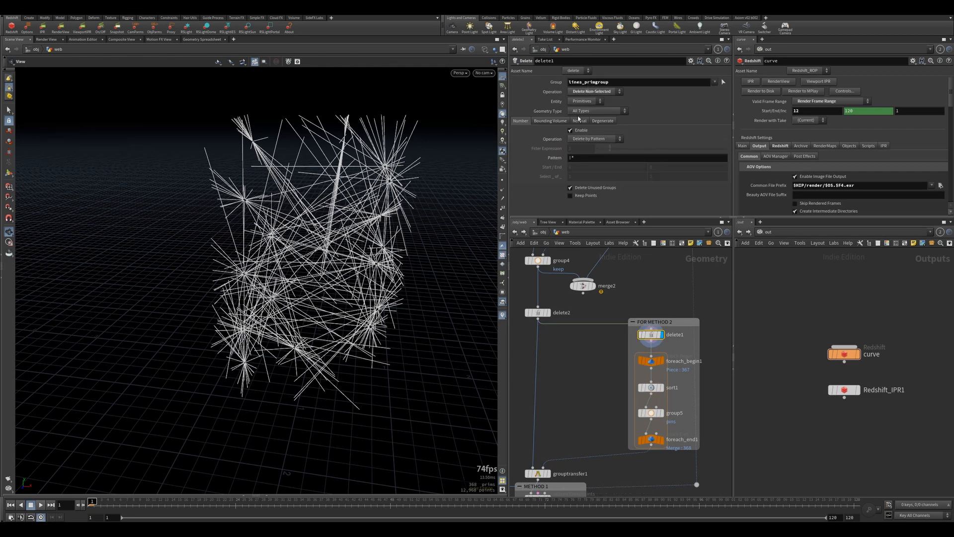
{"action": "left_click_drag", "start_coordinate": [343, 194], "coordinate": [369, 189]}
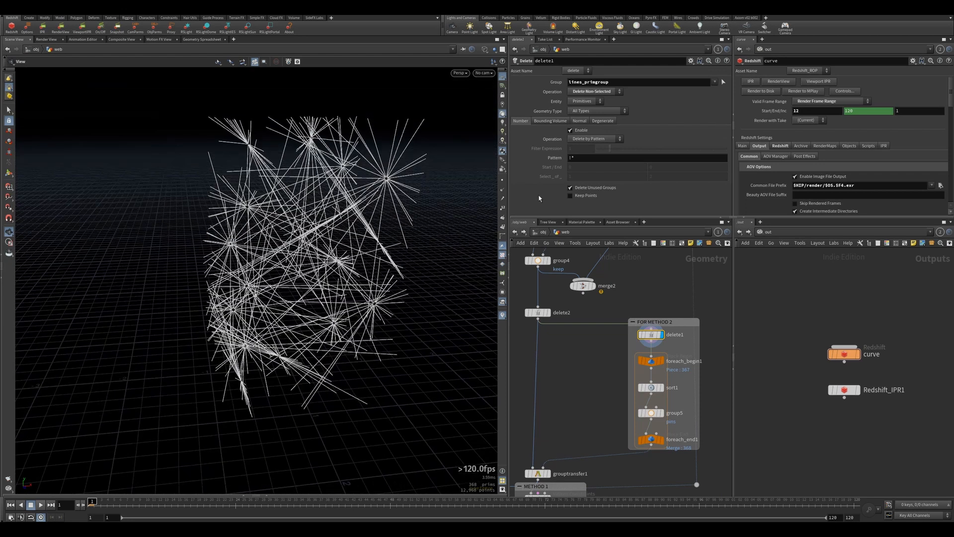
Display foreach_end1, bypass sort1 and display group5 to check the pins point group without sorting.
{"action": "left_click", "coordinate": [650, 441]}
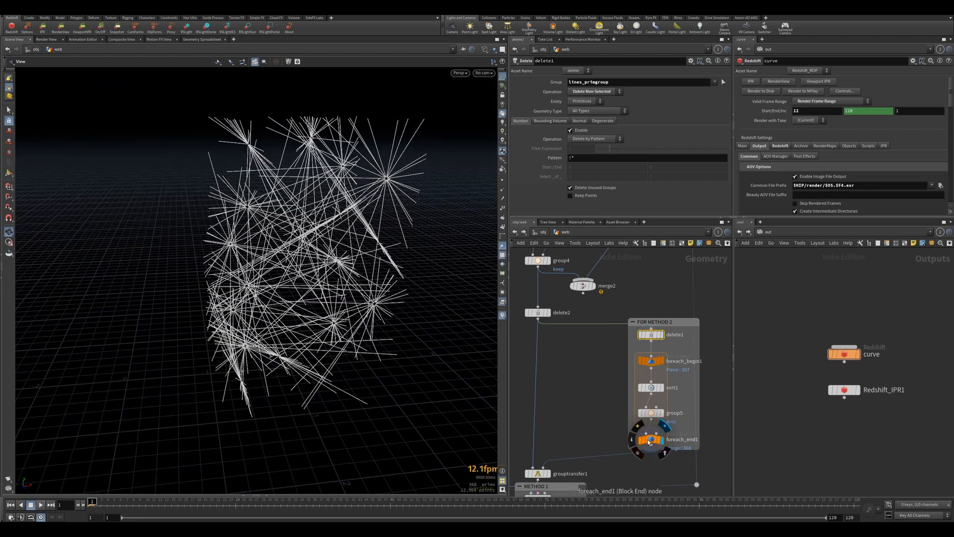
{"action": "left_click", "coordinate": [650, 388]}
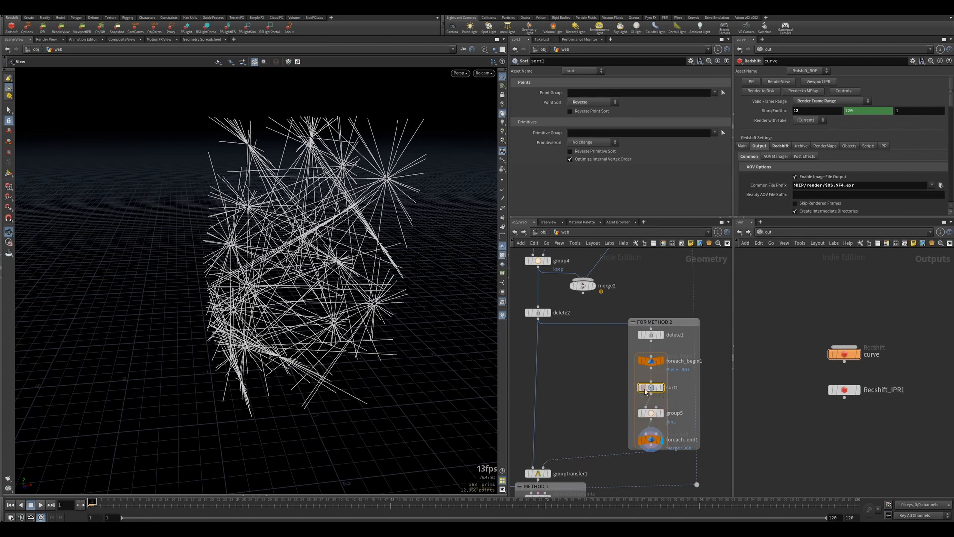
{"action": "left_click", "coordinate": [638, 376]}
{"action": "left_click", "coordinate": [649, 411]}
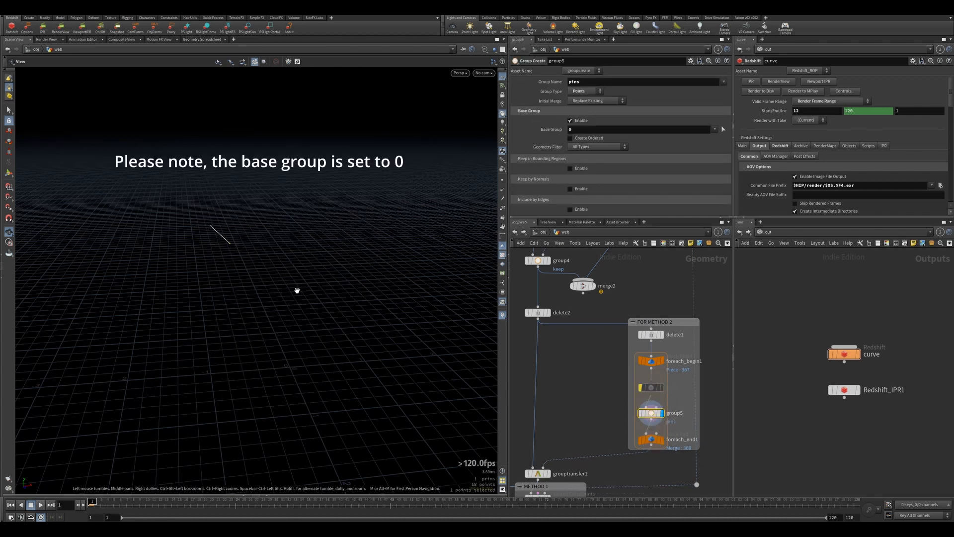
Compare the merged foreach_end1 lines with the single line at group5 to locate its pinned end.
{"action": "left_click", "coordinate": [664, 426]}
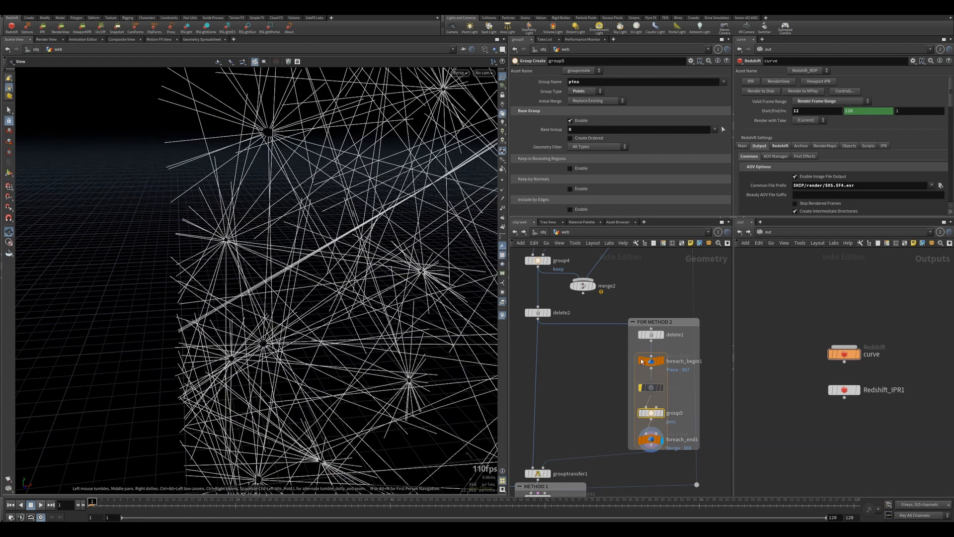
{"action": "left_click", "coordinate": [662, 414]}
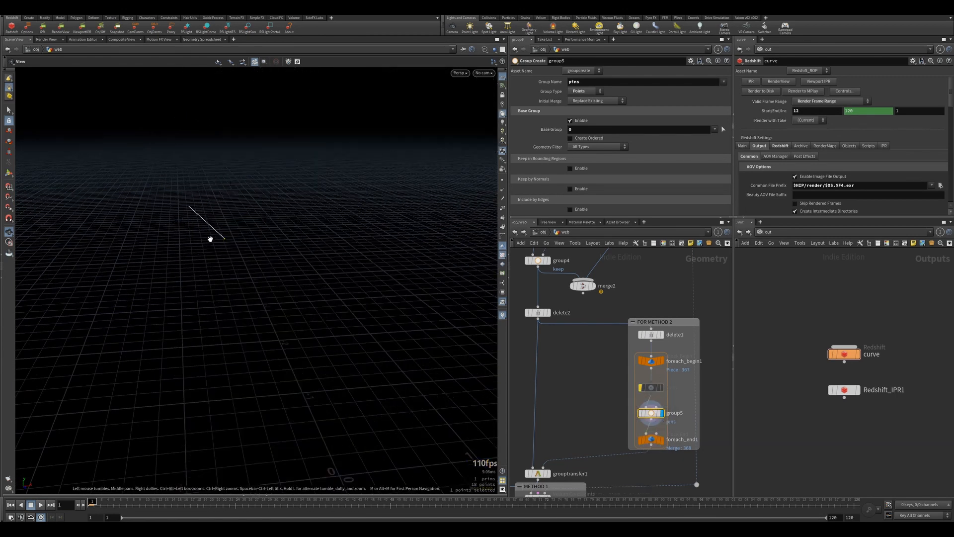
{"action": "scroll", "coordinate": [228, 237], "scroll_direction": "up", "scroll_amount": 10}
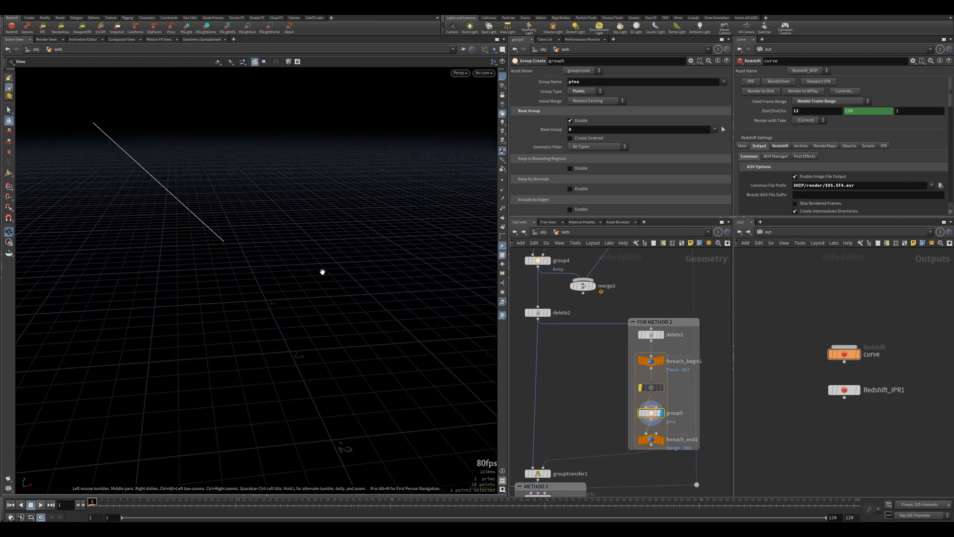
{"action": "left_click", "coordinate": [662, 439]}
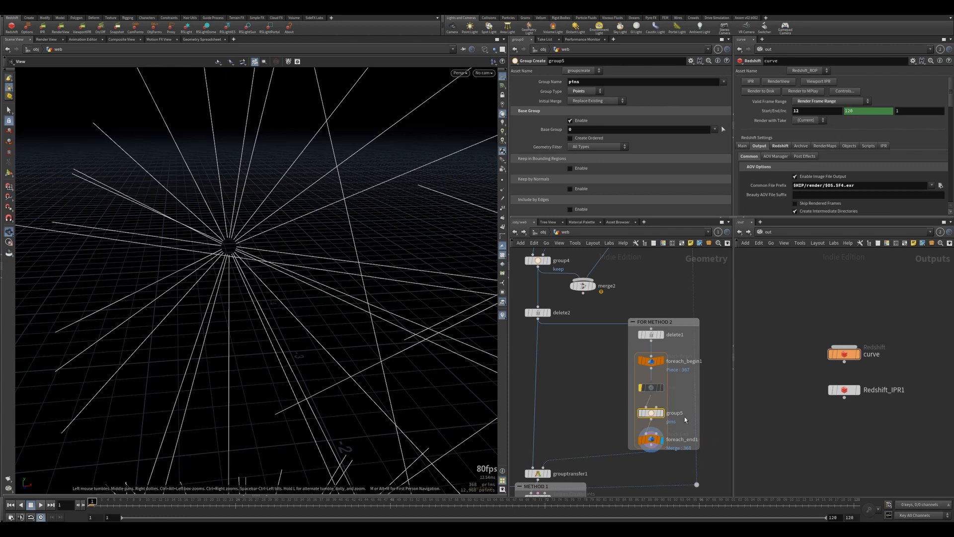
Re-enable sort1, review its Reverse point sort, and compare group5 with foreach_end1 again.
{"action": "left_click", "coordinate": [641, 388]}
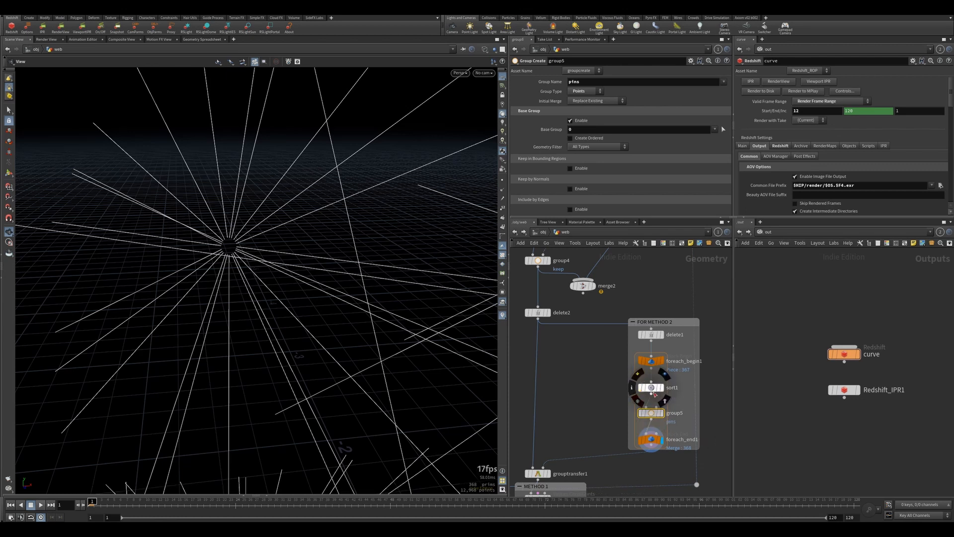
{"action": "left_click", "coordinate": [653, 389]}
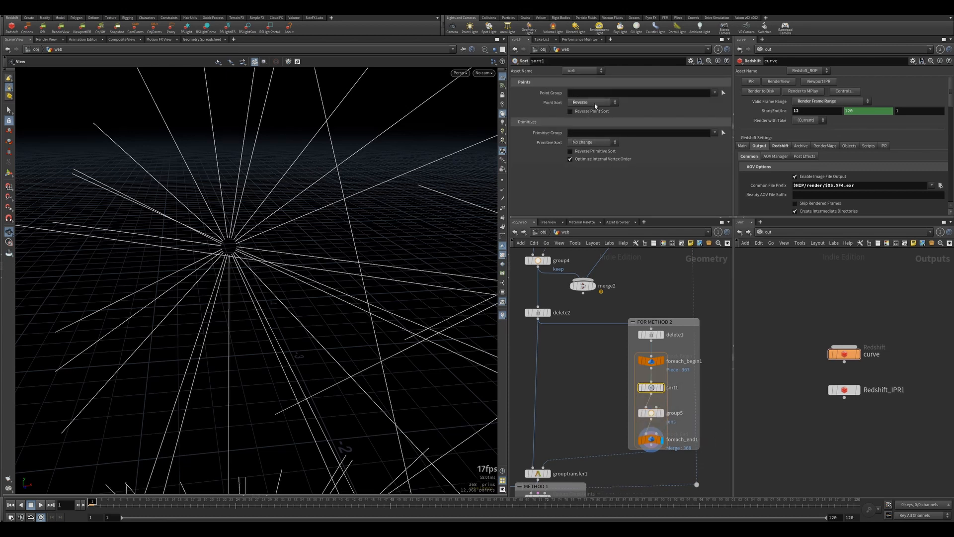
{"action": "left_click", "coordinate": [662, 414]}
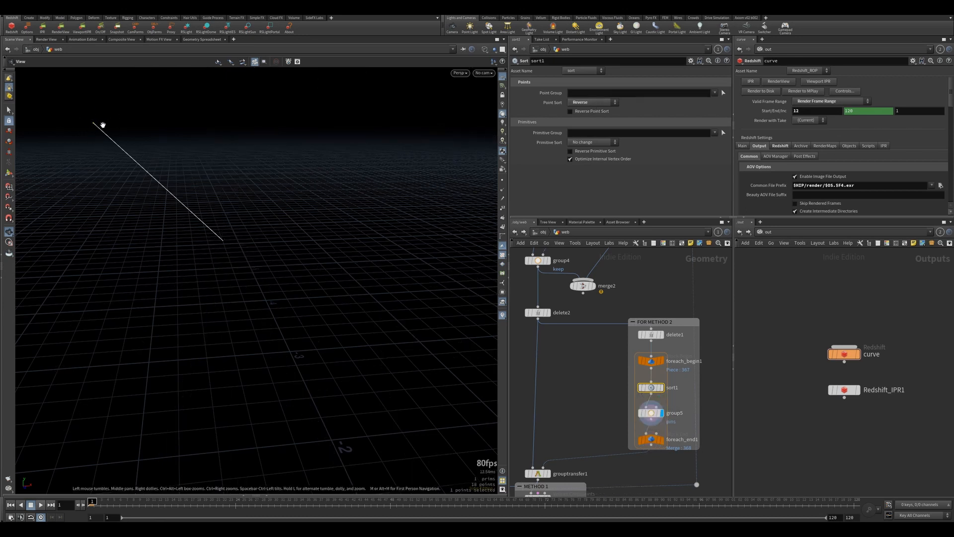
{"action": "left_click", "coordinate": [663, 440]}
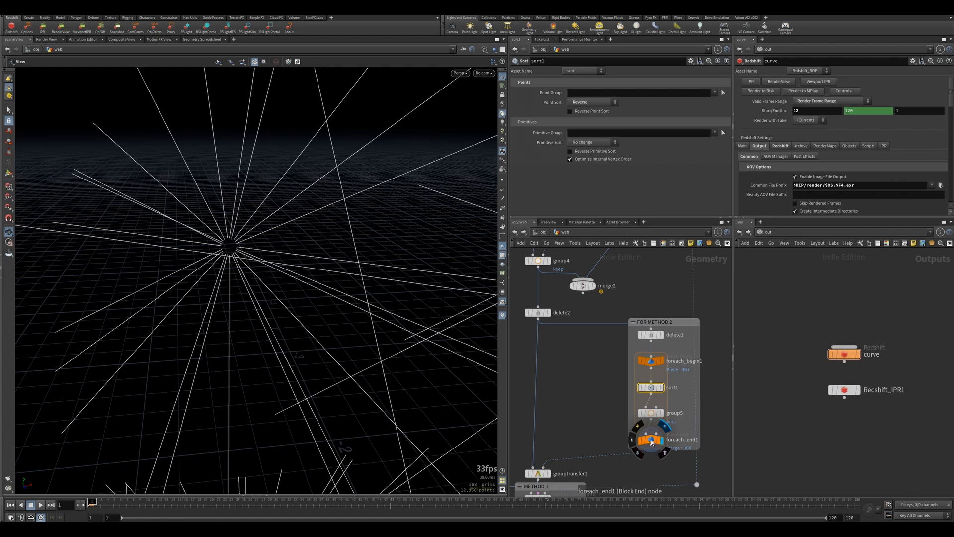
Review the foreach_end1 loop settings and inspect the merged radial lines across several web centers.
{"action": "left_click", "coordinate": [652, 440]}
{"action": "scroll", "coordinate": [652, 441], "scroll_direction": "down", "scroll_amount": 3}
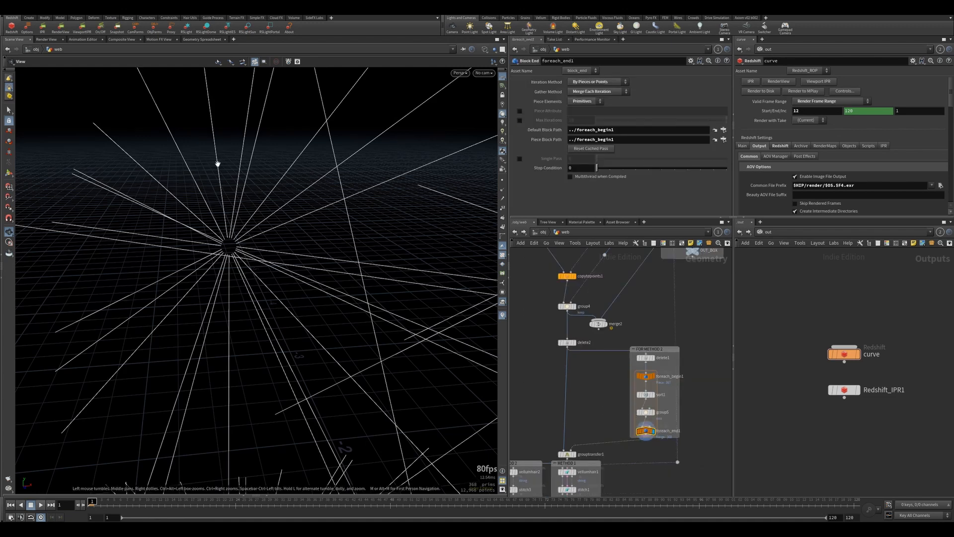
{"action": "left_click_drag", "start_coordinate": [217, 159], "coordinate": [234, 255]}
{"action": "right_click_drag", "start_coordinate": [234, 255], "coordinate": [328, 268]}
{"action": "middle_click_drag", "start_coordinate": [353, 270], "coordinate": [301, 264]}
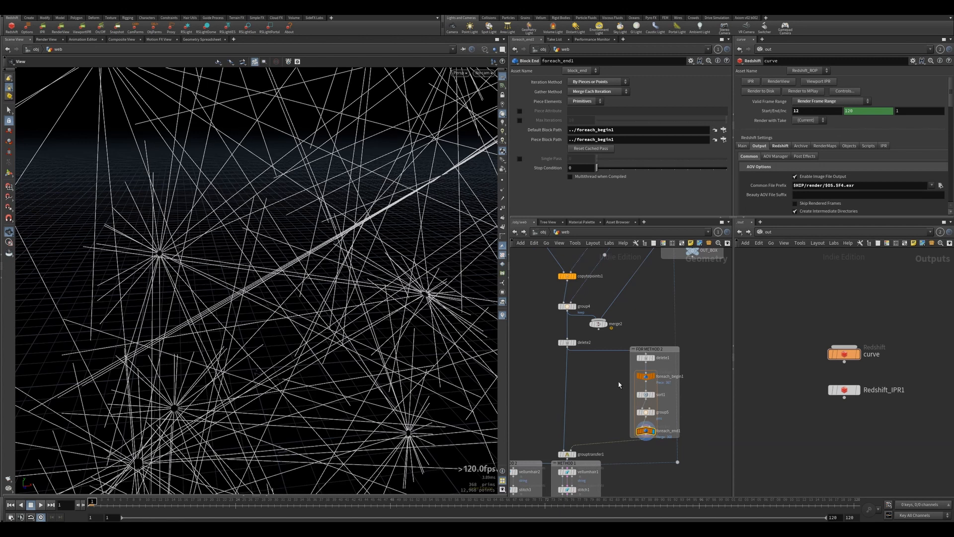
Display grouptransfer1 and review its transfer of the pins point group onto the full webs.
{"action": "scroll", "coordinate": [619, 384], "scroll_direction": "down", "scroll_amount": 4}
{"action": "middle_click_drag", "start_coordinate": [603, 392], "coordinate": [618, 358]}
{"action": "scroll", "coordinate": [616, 395], "scroll_direction": "up", "scroll_amount": 3}
{"action": "middle_click_drag", "start_coordinate": [669, 426], "coordinate": [679, 386]}
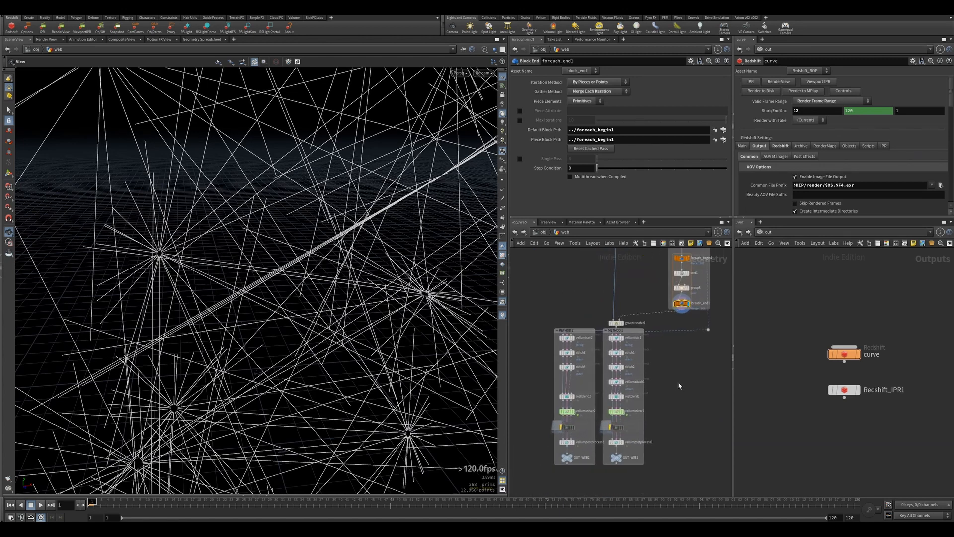
{"action": "left_click", "coordinate": [616, 324]}
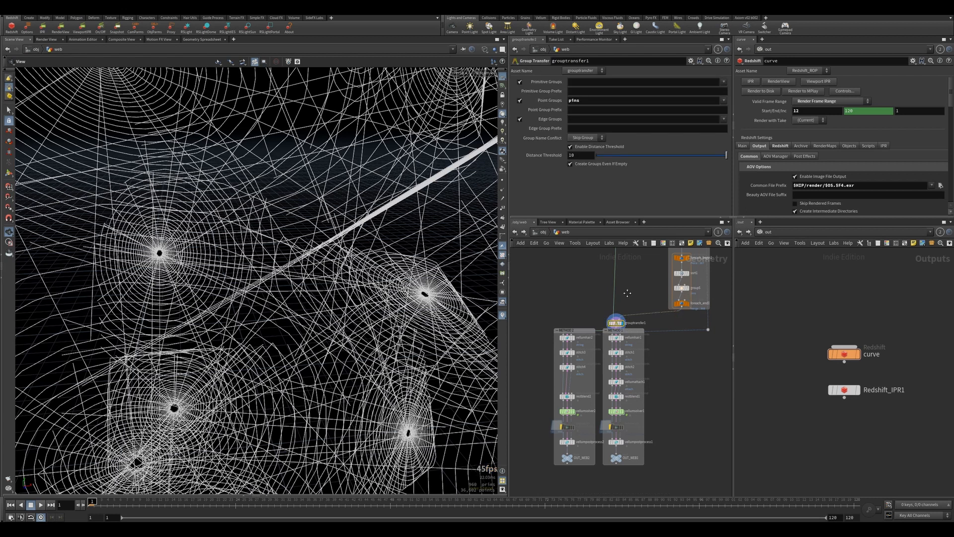
{"action": "middle_click_drag", "start_coordinate": [627, 291], "coordinate": [620, 338]}
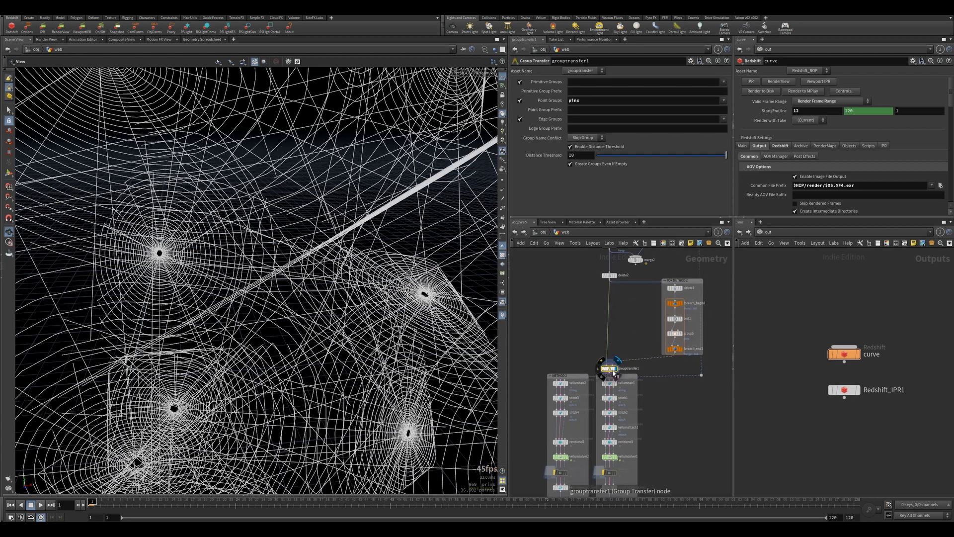
{"action": "left_click_drag", "start_coordinate": [612, 369], "coordinate": [612, 366]}
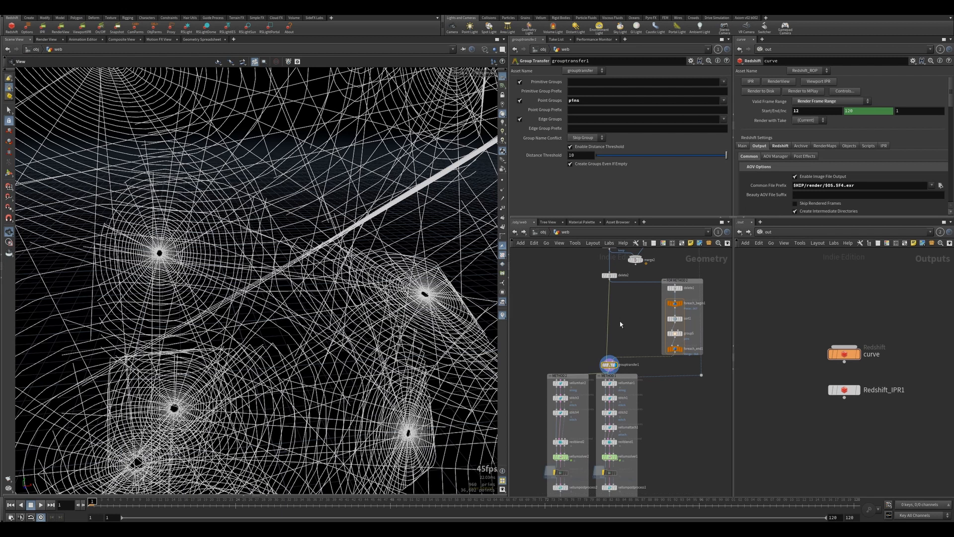
Examine restblend2 in the METHOD 2 Vellum chain and the FOR METHOD 2 nodes that prepare its pins.
{"action": "scroll", "coordinate": [619, 370], "scroll_direction": "down", "scroll_amount": 2}
{"action": "middle_click_drag", "start_coordinate": [666, 412], "coordinate": [662, 372]}
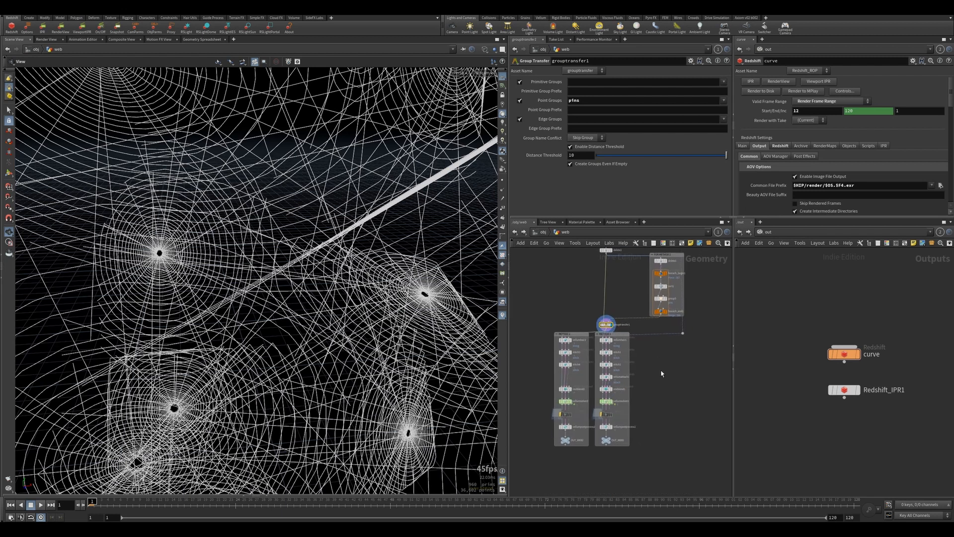
{"action": "left_click", "coordinate": [565, 389]}
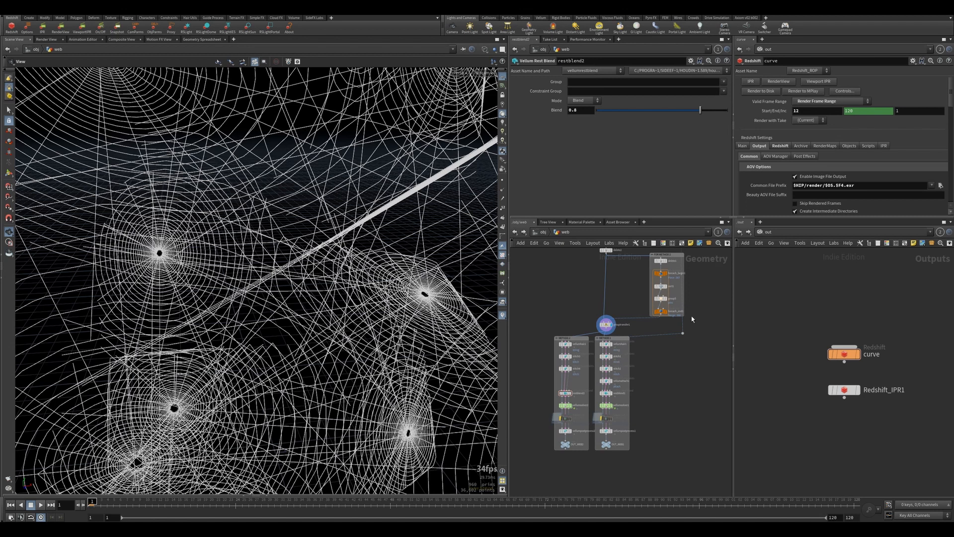
{"action": "left_click_drag", "start_coordinate": [705, 328], "coordinate": [652, 265]}
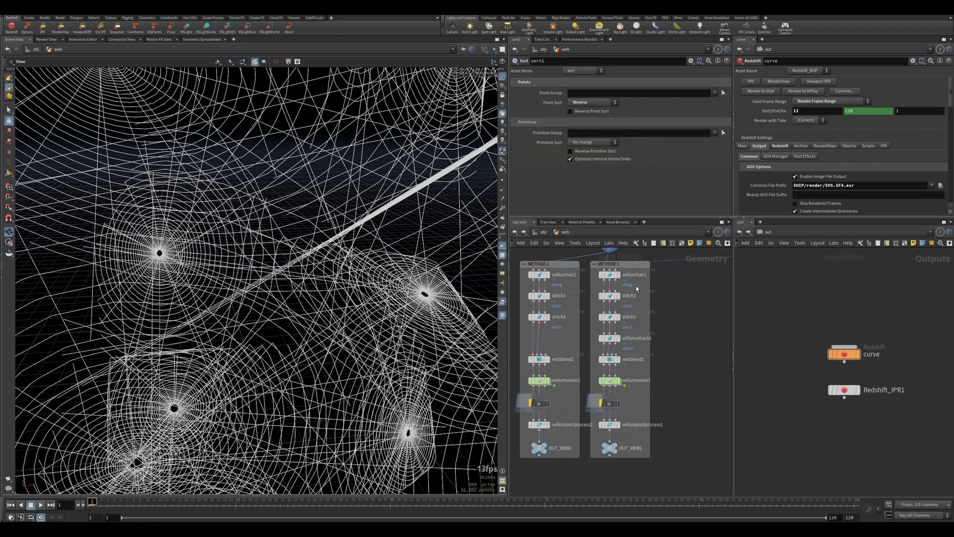
Display vellumhair1 in METHOD 1 and review its String constraint settings on the webs.
{"action": "left_click", "coordinate": [613, 274]}
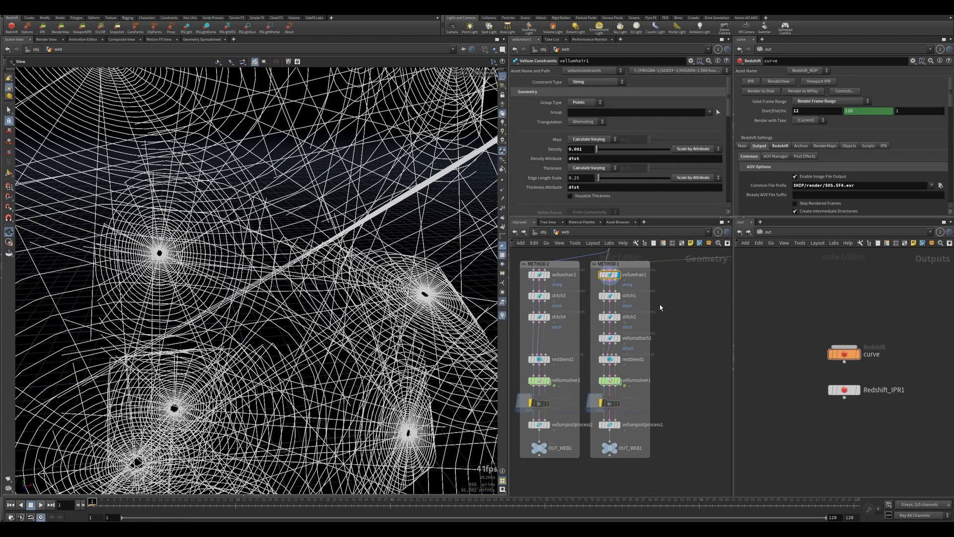
{"action": "scroll", "coordinate": [358, 260], "scroll_direction": "down", "scroll_amount": 5}
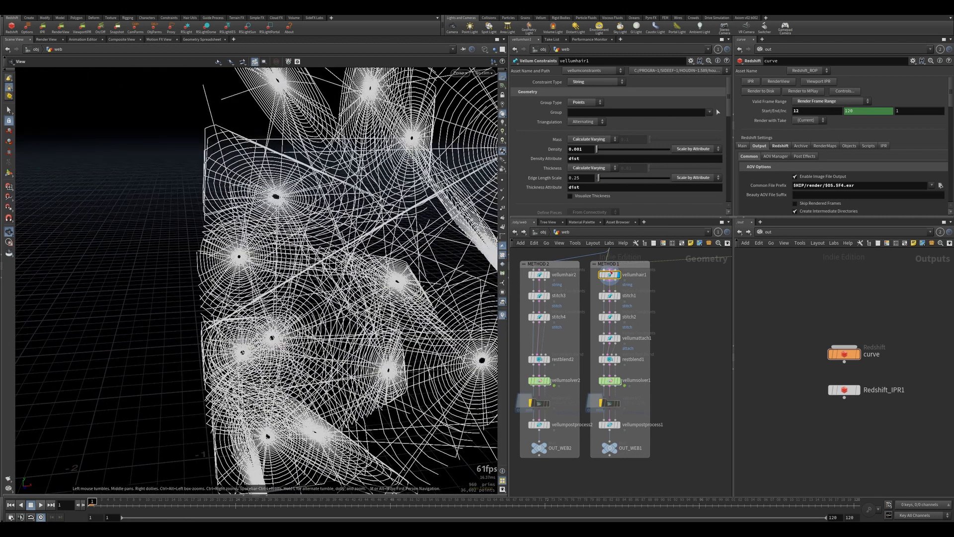
Display delete2 below the merged box and webs and check its deletion of points outside the keep group.
{"action": "scroll", "coordinate": [659, 318], "scroll_direction": "down", "scroll_amount": 5}
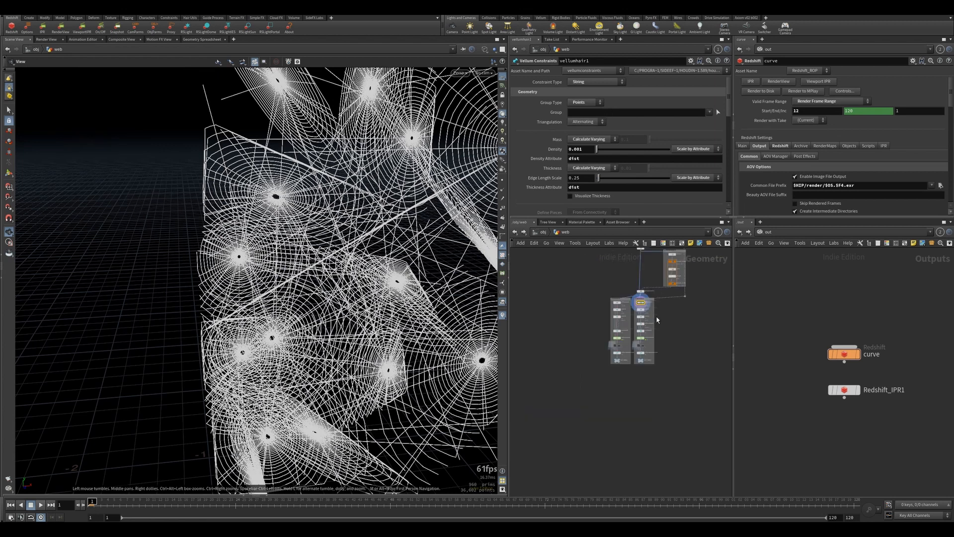
{"action": "middle_click_drag", "start_coordinate": [671, 317], "coordinate": [660, 362]}
{"action": "middle_click_drag", "start_coordinate": [651, 285], "coordinate": [634, 349]}
{"action": "scroll", "coordinate": [634, 349], "scroll_direction": "up", "scroll_amount": 3}
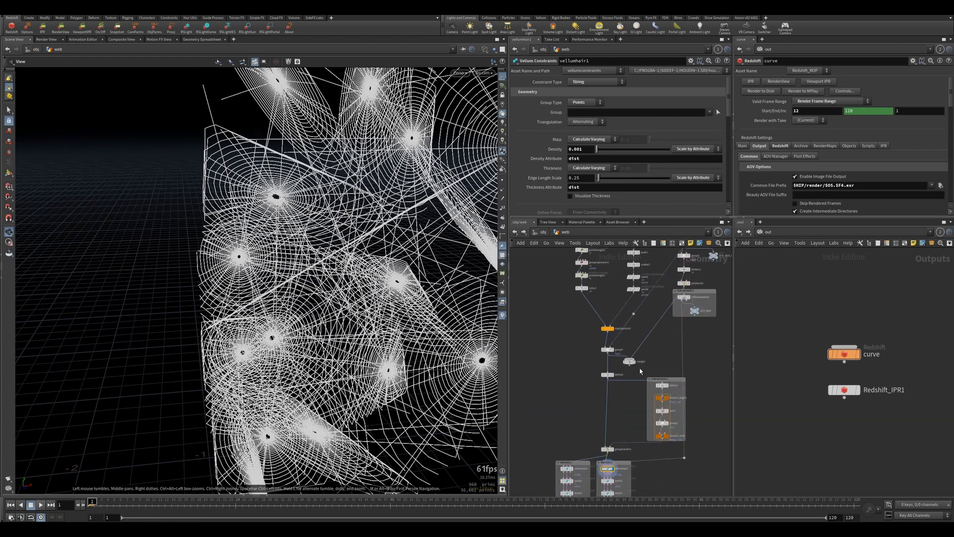
{"action": "left_click", "coordinate": [630, 367]}
{"action": "left_click", "coordinate": [613, 374]}
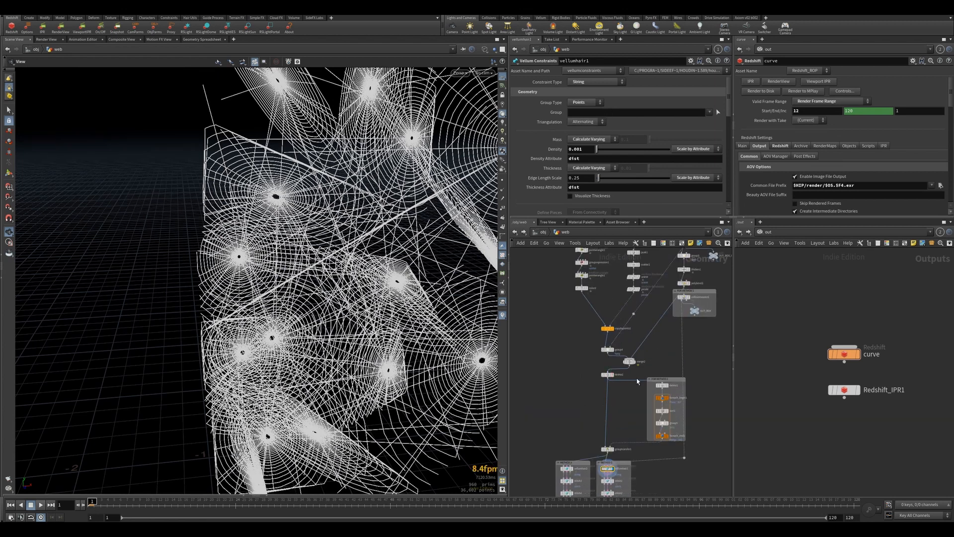
{"action": "scroll", "coordinate": [619, 402], "scroll_direction": "down", "scroll_amount": 2}
{"action": "middle_click_drag", "start_coordinate": [619, 402], "coordinate": [619, 361]}
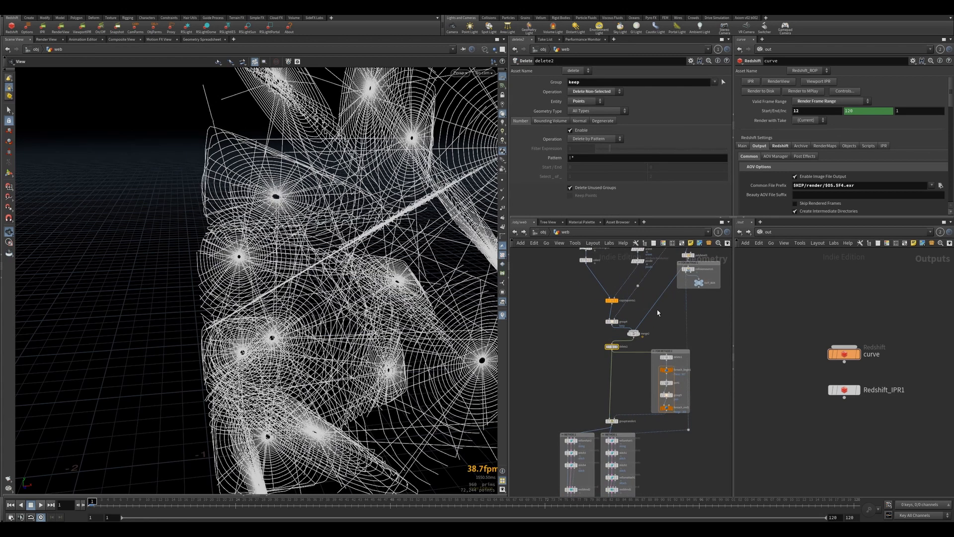
Set scatter1's Force Total Count to 1 and frame the resulting single web in the viewport.
{"action": "middle_click_drag", "start_coordinate": [666, 270], "coordinate": [662, 330]}
{"action": "left_click", "coordinate": [630, 321]}
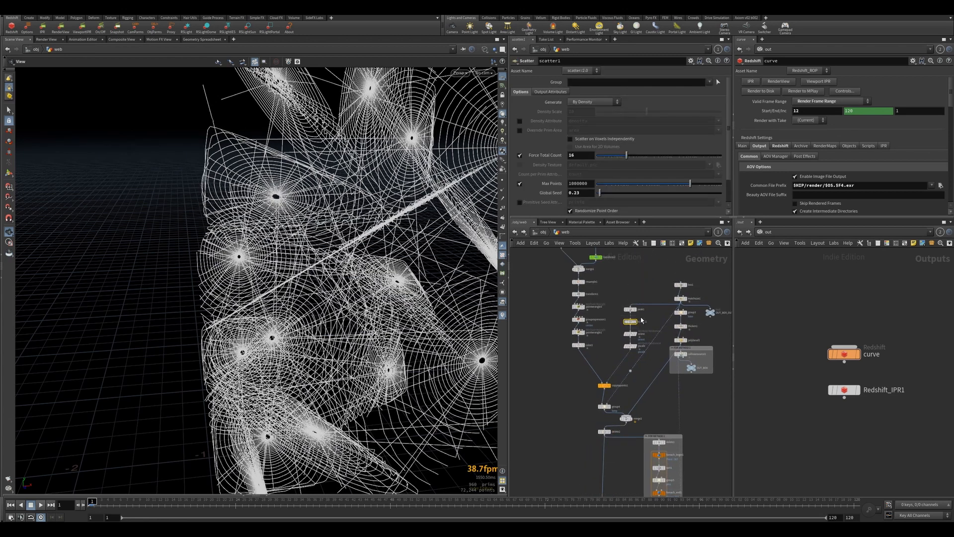
{"action": "left_click_drag", "start_coordinate": [578, 158], "coordinate": [581, 159]}
{"action": "key", "text": "Return"}
{"action": "key", "text": "h"}
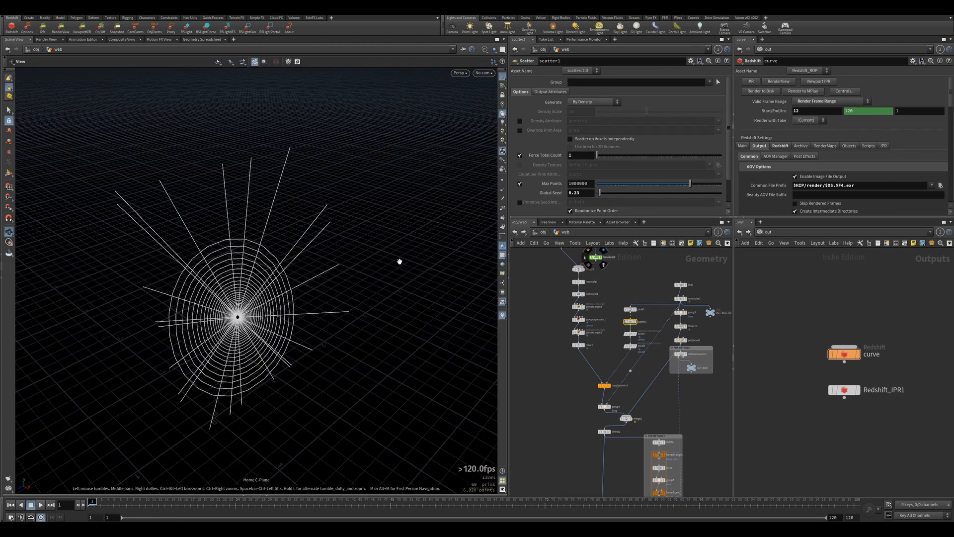
{"action": "middle_click_drag", "start_coordinate": [341, 262], "coordinate": [376, 217]}
{"action": "left_click_drag", "start_coordinate": [322, 260], "coordinate": [277, 272]}
{"action": "scroll", "coordinate": [276, 271], "scroll_direction": "up", "scroll_amount": 2}
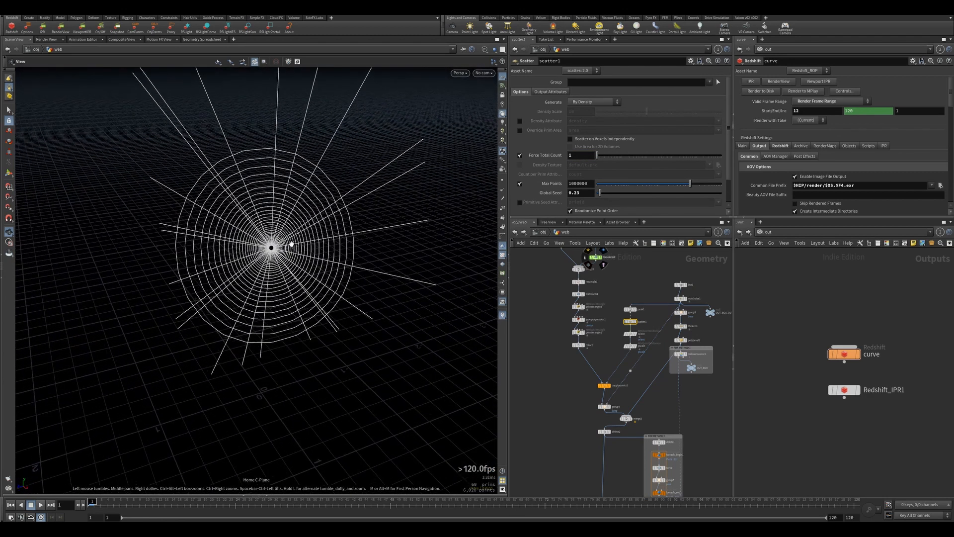
{"action": "scroll", "coordinate": [687, 343], "scroll_direction": "down", "scroll_amount": 3}
{"action": "scroll", "coordinate": [692, 347], "scroll_direction": "up", "scroll_amount": 4}
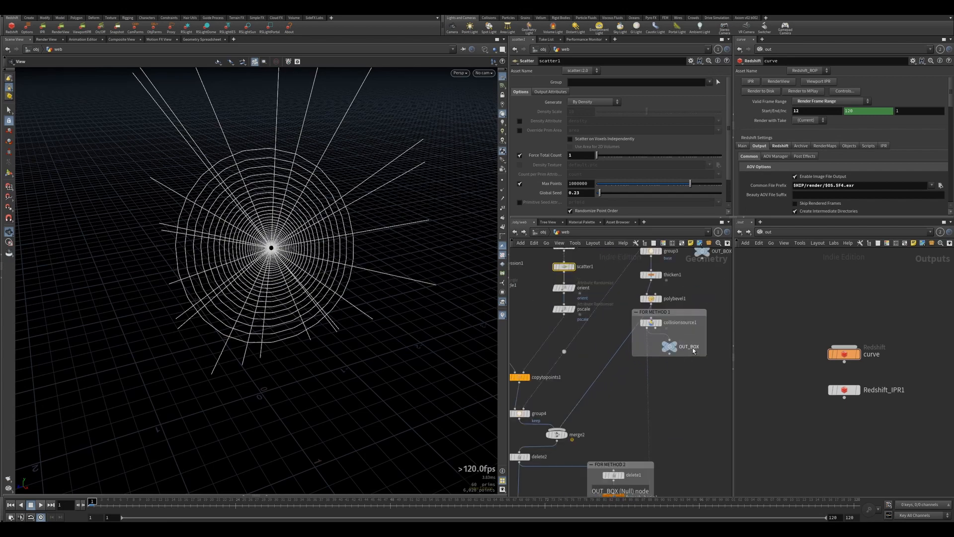
Show the OUT_BOX null as template geometry around the single web.
{"action": "left_click", "coordinate": [681, 355]}
{"action": "left_click_drag", "start_coordinate": [271, 247], "coordinate": [304, 255]}
{"action": "middle_click_drag", "start_coordinate": [689, 404], "coordinate": [698, 353]}
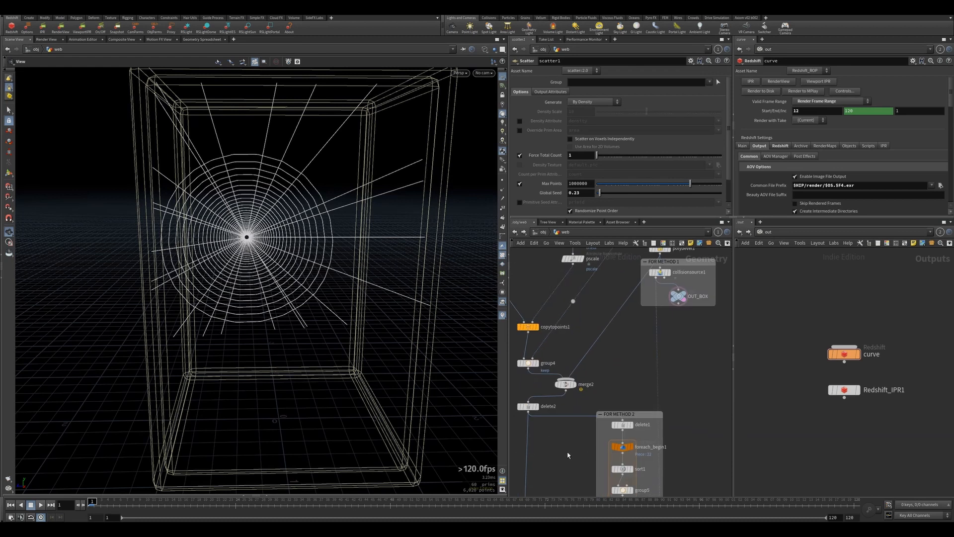
Display vellumhair1 in METHOD 1 on the single web and review its mass, density and thickness settings.
{"action": "middle_click_drag", "start_coordinate": [569, 455], "coordinate": [617, 338]}
{"action": "middle_click_drag", "start_coordinate": [596, 464], "coordinate": [623, 360]}
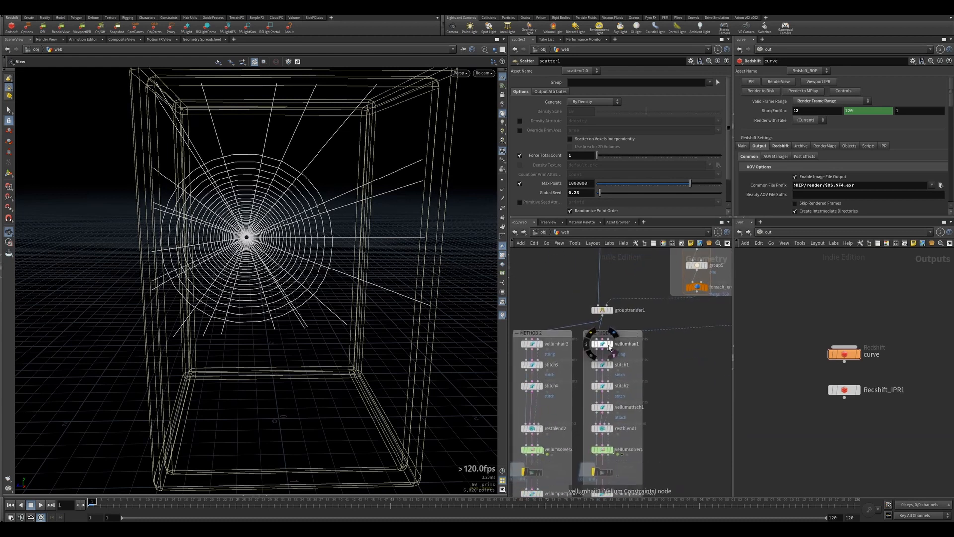
{"action": "left_click", "coordinate": [604, 344]}
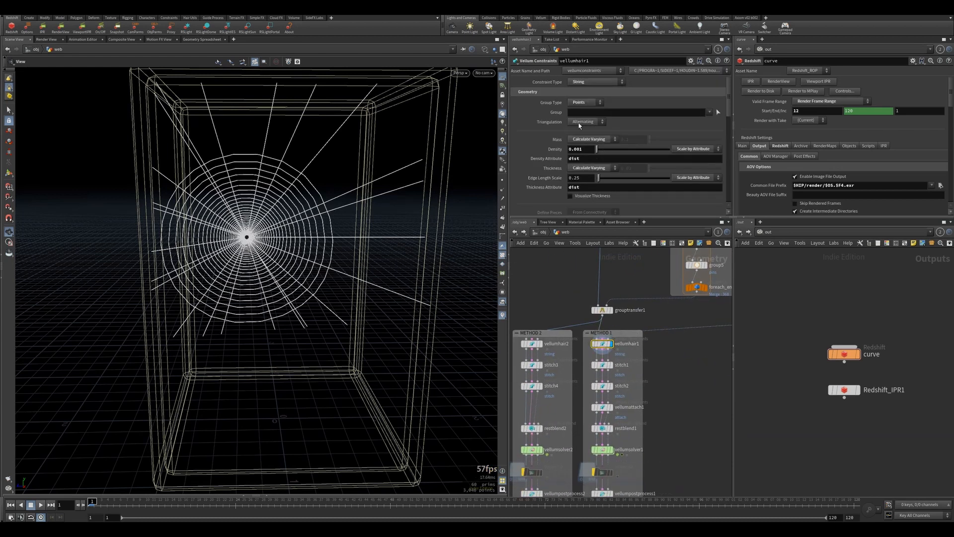
{"action": "scroll", "coordinate": [547, 106], "scroll_direction": "down", "scroll_amount": 1}
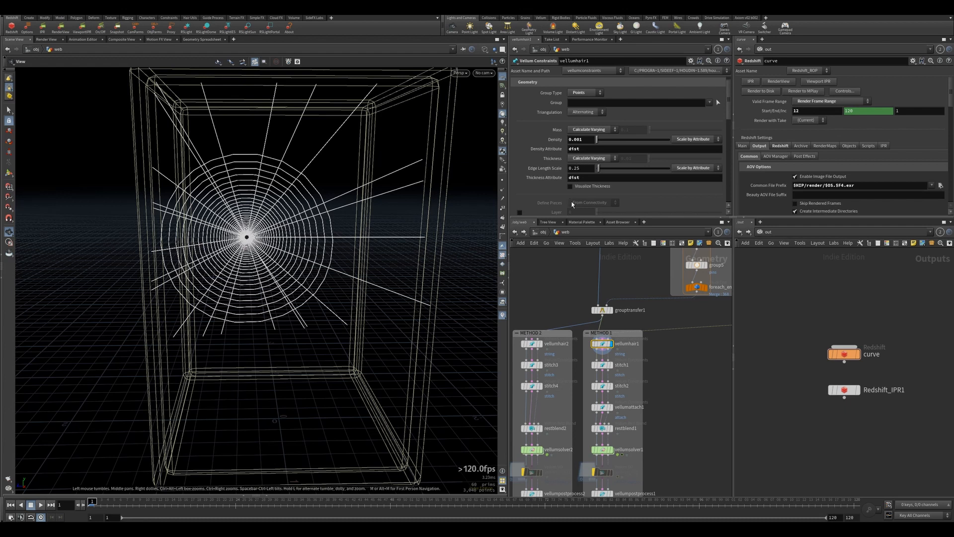
Review vellumhair1's Drag, Pin to Animation, Stretch and Bend settings, including the bend damping ratio.
{"action": "scroll", "coordinate": [548, 177], "scroll_direction": "down", "scroll_amount": 10}
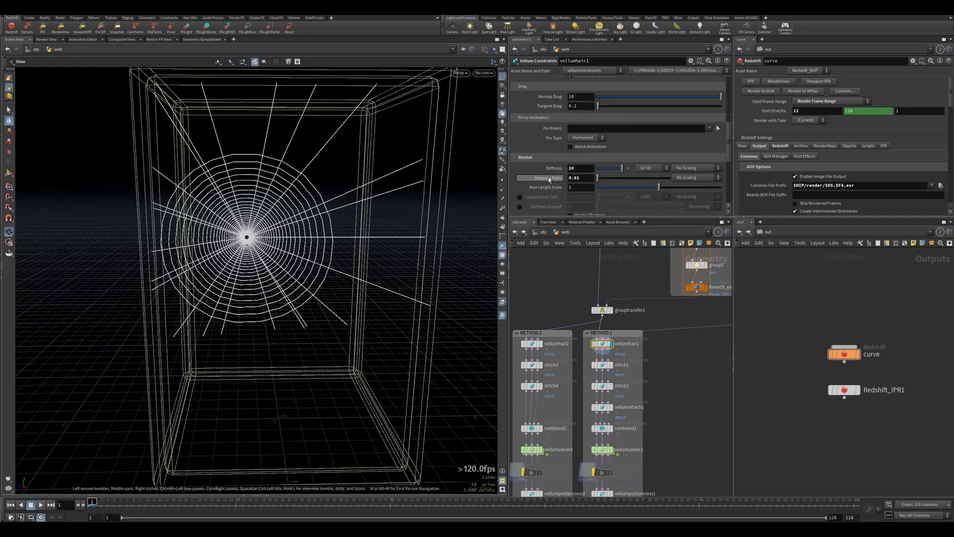
{"action": "scroll", "coordinate": [560, 156], "scroll_direction": "down", "scroll_amount": 1}
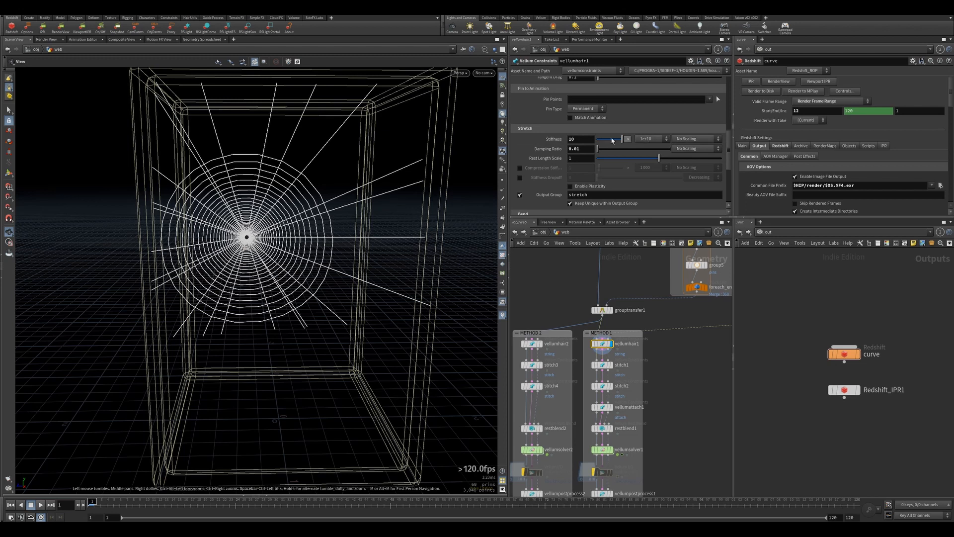
{"action": "scroll", "coordinate": [564, 170], "scroll_direction": "down", "scroll_amount": 2}
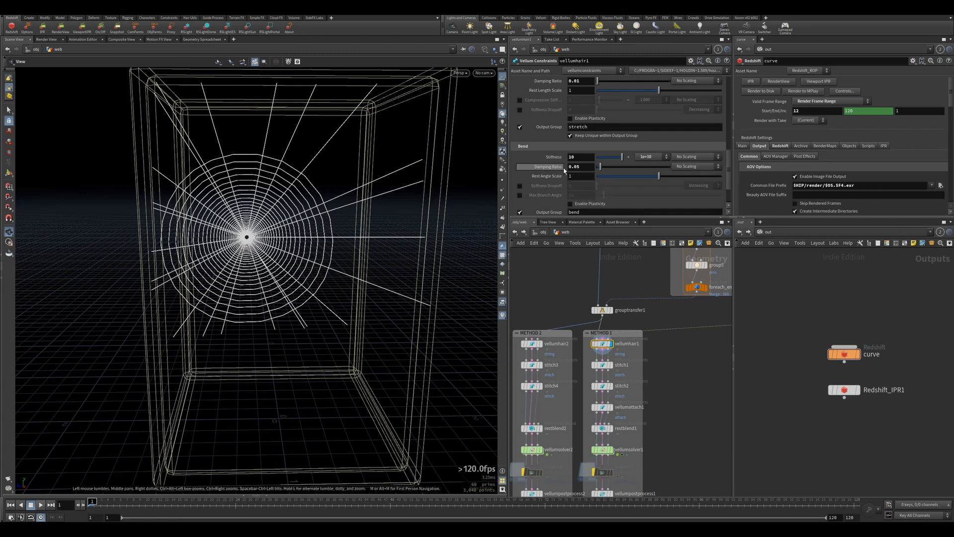
{"action": "left_click_drag", "start_coordinate": [574, 167], "coordinate": [580, 167]}
{"action": "scroll", "coordinate": [553, 203], "scroll_direction": "down", "scroll_amount": 2}
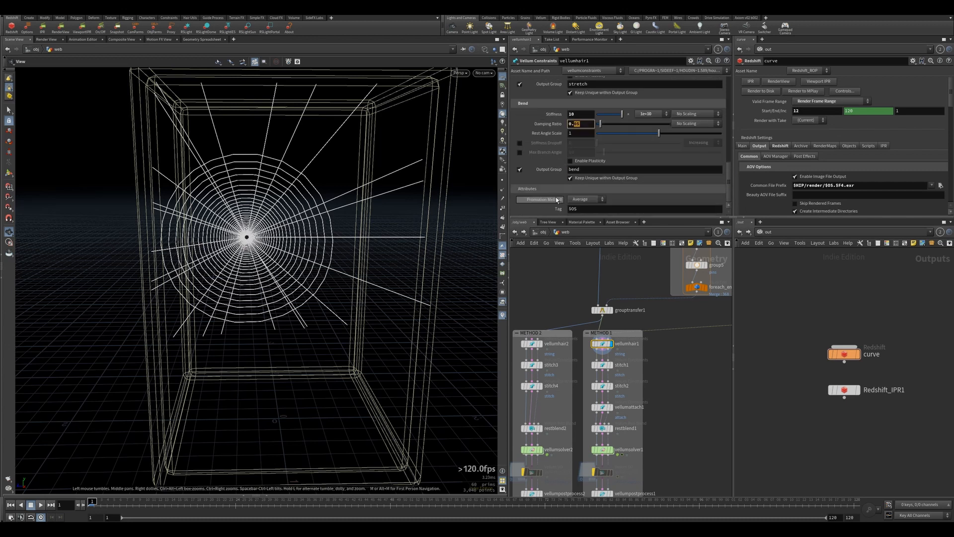
{"action": "left_click", "coordinate": [579, 285]}
Display stitch1 and compare its target group with the one used by stitch2.
{"action": "left_click", "coordinate": [614, 365]}
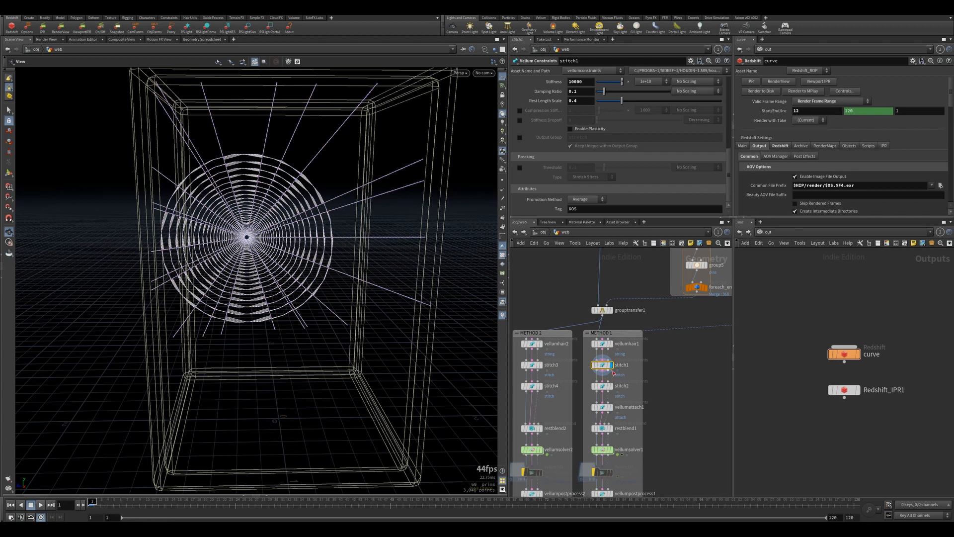
{"action": "scroll", "coordinate": [616, 367], "scroll_direction": "up", "scroll_amount": 4}
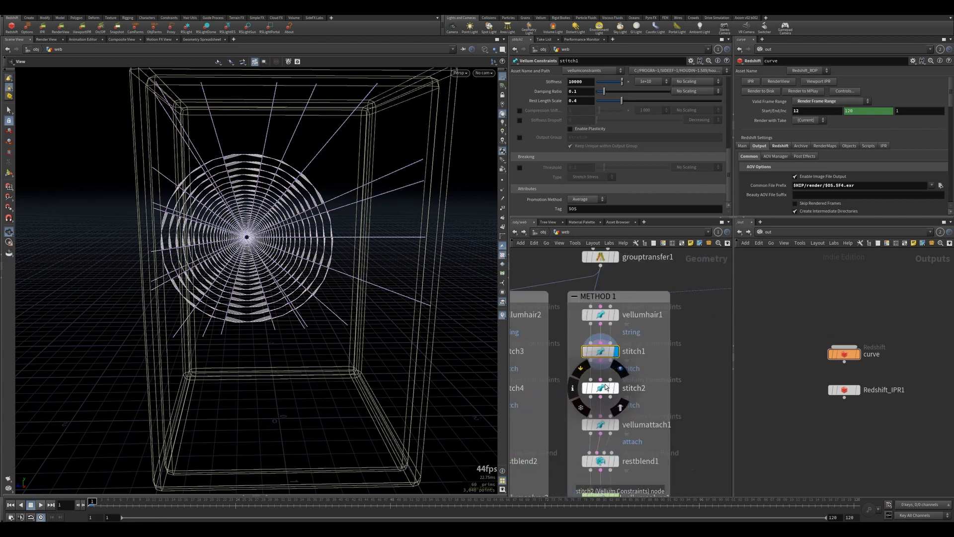
{"action": "scroll", "coordinate": [544, 168], "scroll_direction": "up", "scroll_amount": 5}
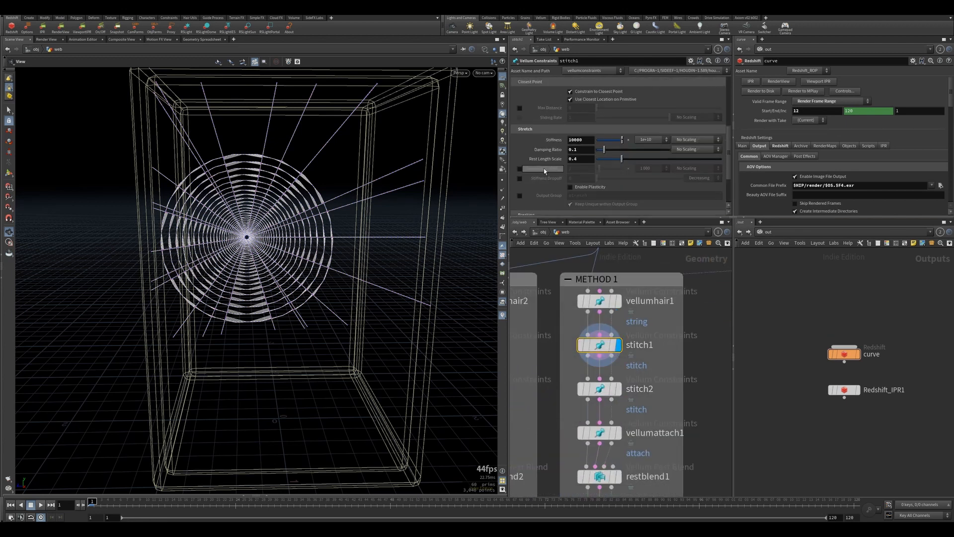
{"action": "scroll", "coordinate": [545, 169], "scroll_direction": "down", "scroll_amount": 2}
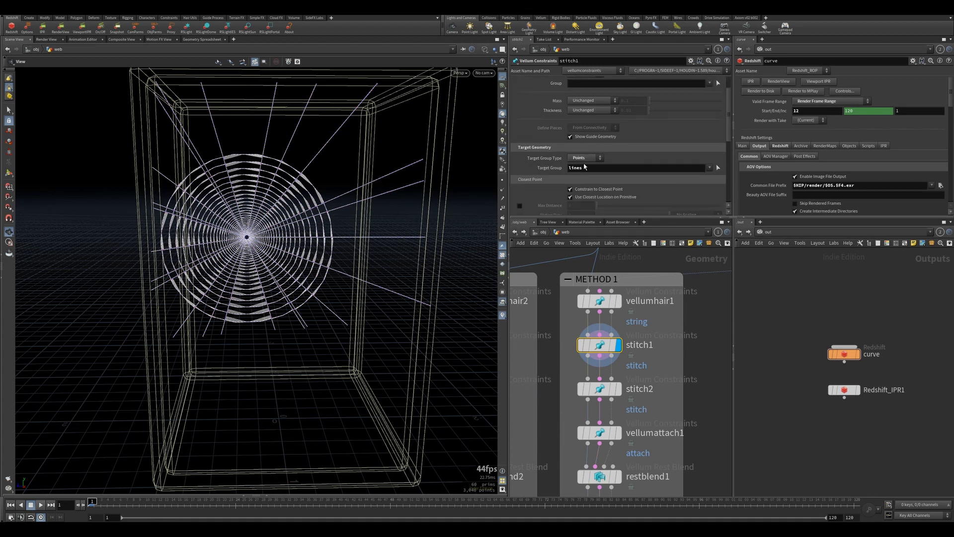
{"action": "left_click", "coordinate": [598, 389]}
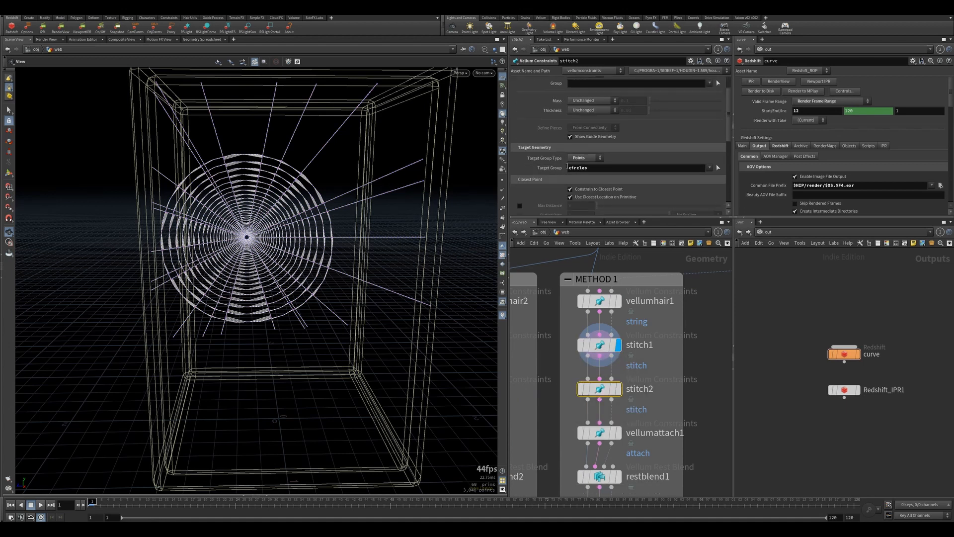
{"action": "left_click", "coordinate": [599, 345]}
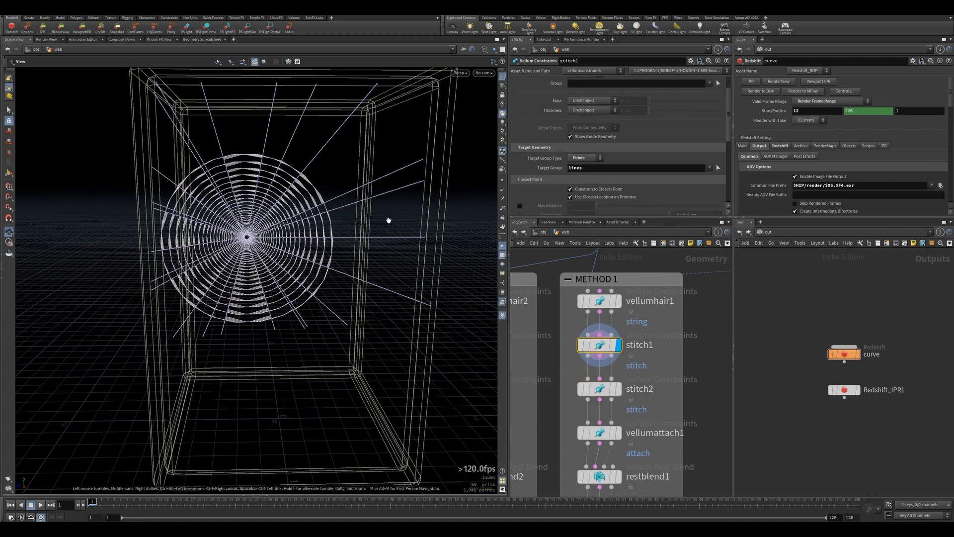
Review the Stretch stiffness, damping ratio and rest length scale of stitch1.
{"action": "scroll", "coordinate": [540, 168], "scroll_direction": "down", "scroll_amount": 1}
{"action": "scroll", "coordinate": [541, 167], "scroll_direction": "down", "scroll_amount": 5}
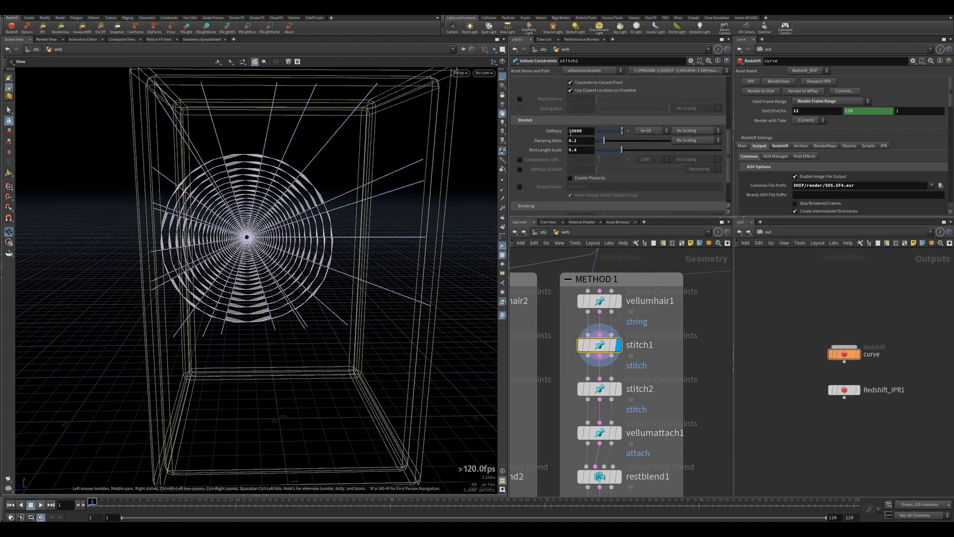
{"action": "left_click", "coordinate": [580, 131]}
{"action": "left_click_drag", "start_coordinate": [574, 141], "coordinate": [583, 142]}
{"action": "double_click", "coordinate": [578, 151]}
{"action": "left_click", "coordinate": [583, 149]}
{"action": "left_click_drag", "start_coordinate": [576, 150], "coordinate": [568, 150]}
{"action": "scroll", "coordinate": [561, 169], "scroll_direction": "down", "scroll_amount": 3}
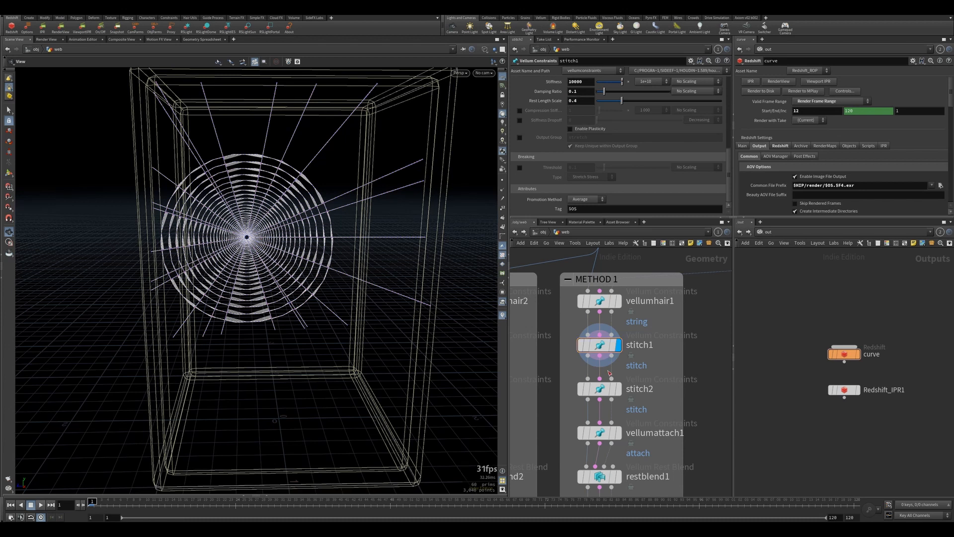
Display stitch2 and review its constraint type, target group and Stretch settings.
{"action": "left_click", "coordinate": [616, 386]}
{"action": "left_click", "coordinate": [607, 388]}
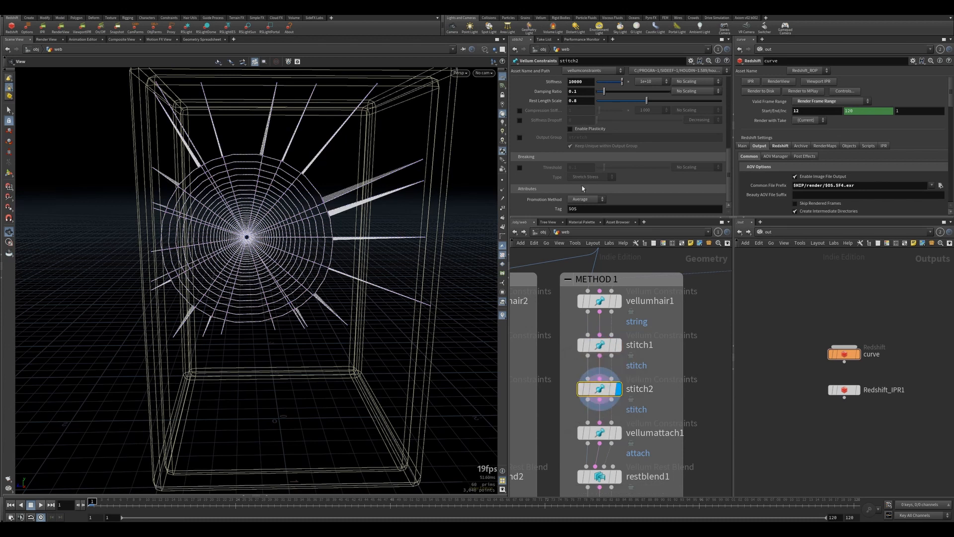
{"action": "scroll", "coordinate": [559, 162], "scroll_direction": "up", "scroll_amount": 2}
{"action": "scroll", "coordinate": [560, 149], "scroll_direction": "down", "scroll_amount": 2}
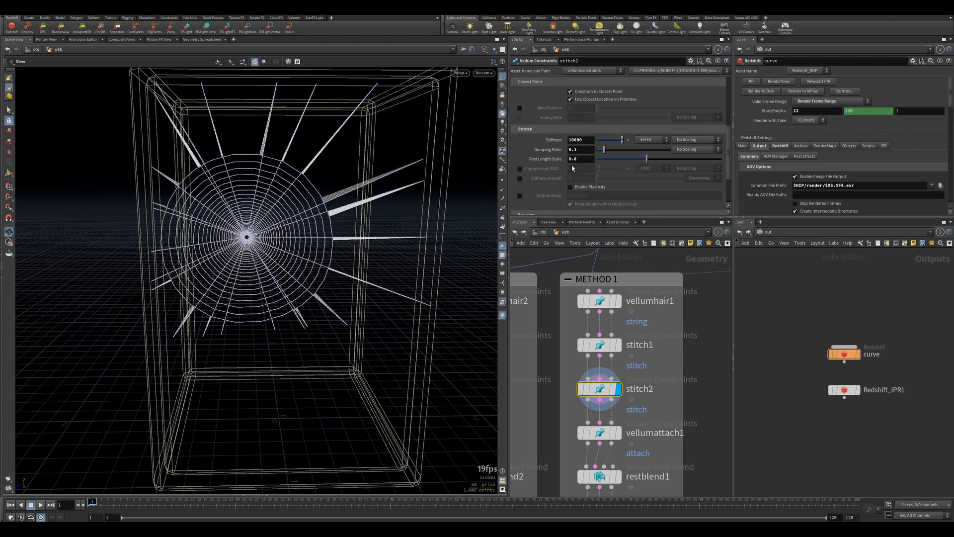
{"action": "scroll", "coordinate": [561, 154], "scroll_direction": "down", "scroll_amount": 5}
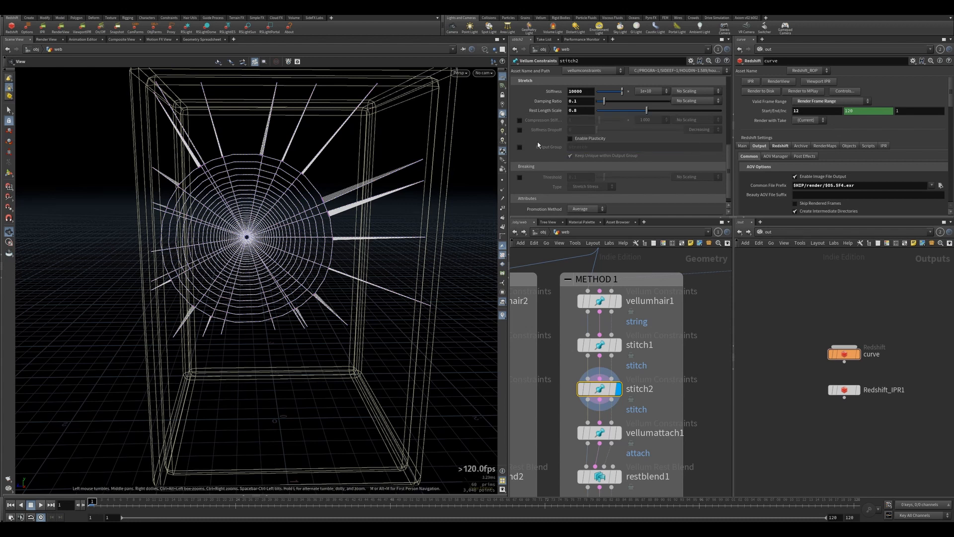
{"action": "scroll", "coordinate": [539, 145], "scroll_direction": "up", "scroll_amount": 7}
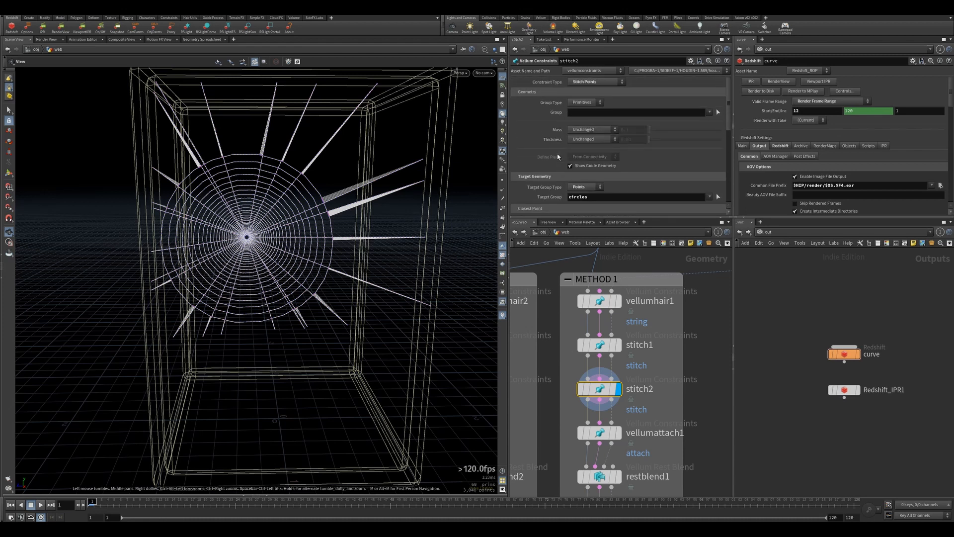
{"action": "scroll", "coordinate": [558, 156], "scroll_direction": "down", "scroll_amount": 7}
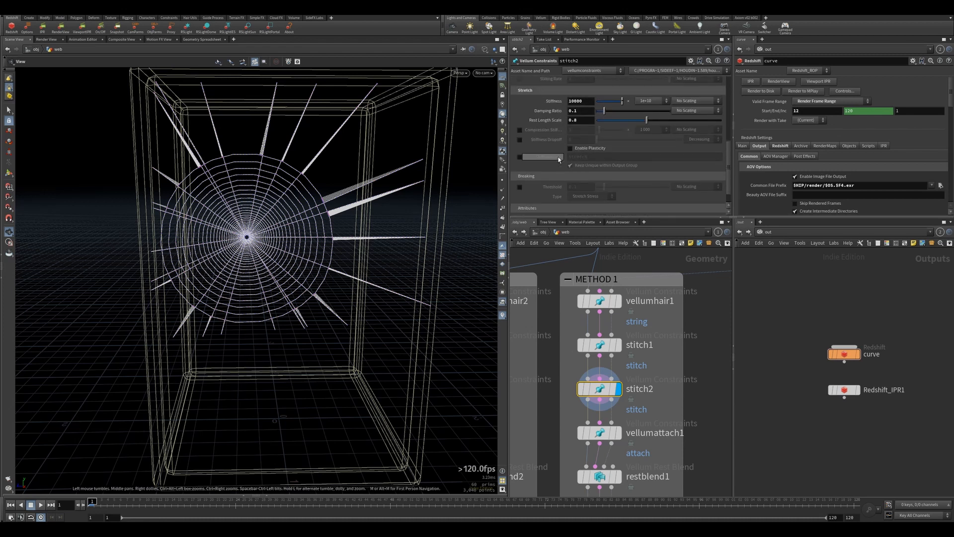
{"action": "scroll", "coordinate": [559, 159], "scroll_direction": "down", "scroll_amount": 1}
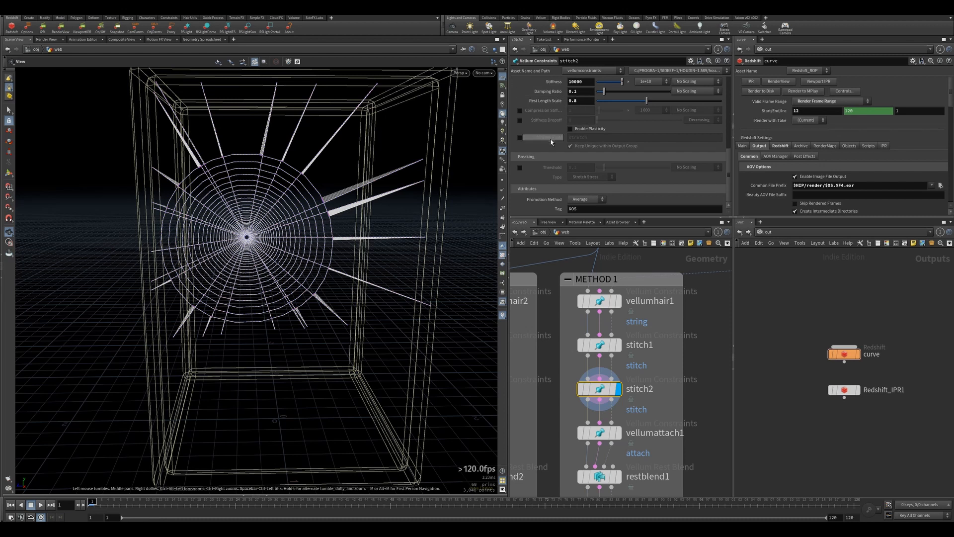
Display vellumattach1 and trace its incoming connection back up the network to the collision box in the first method's preparation nodes.
{"action": "middle_click_drag", "start_coordinate": [690, 388], "coordinate": [680, 332]}
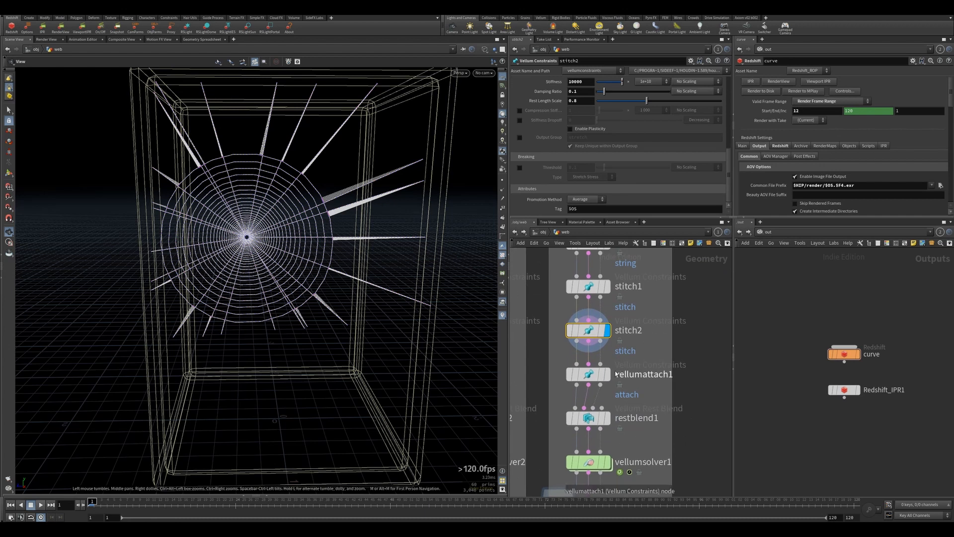
{"action": "left_click", "coordinate": [594, 377]}
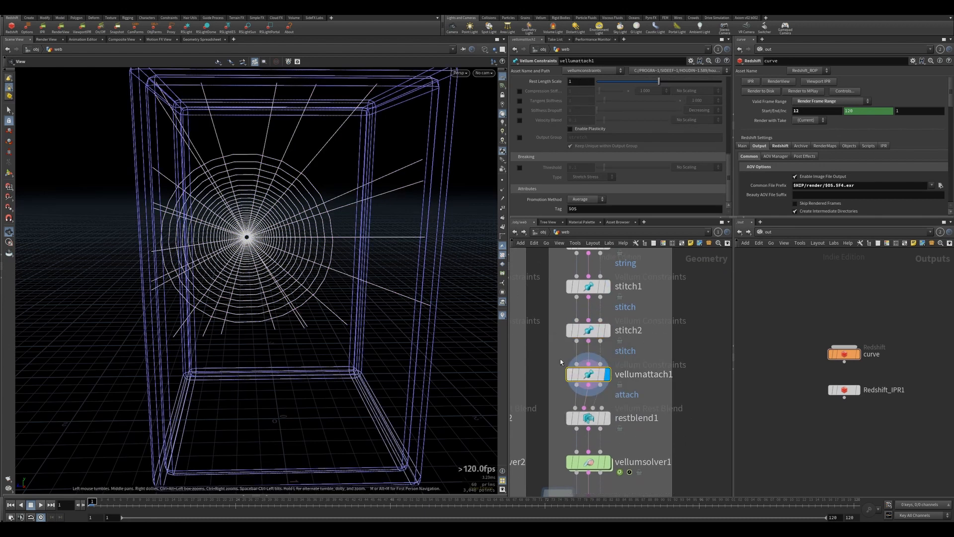
{"action": "scroll", "coordinate": [623, 340], "scroll_direction": "down", "scroll_amount": 5}
{"action": "middle_click_drag", "start_coordinate": [662, 333], "coordinate": [634, 406]}
{"action": "middle_click_drag", "start_coordinate": [717, 322], "coordinate": [663, 411]}
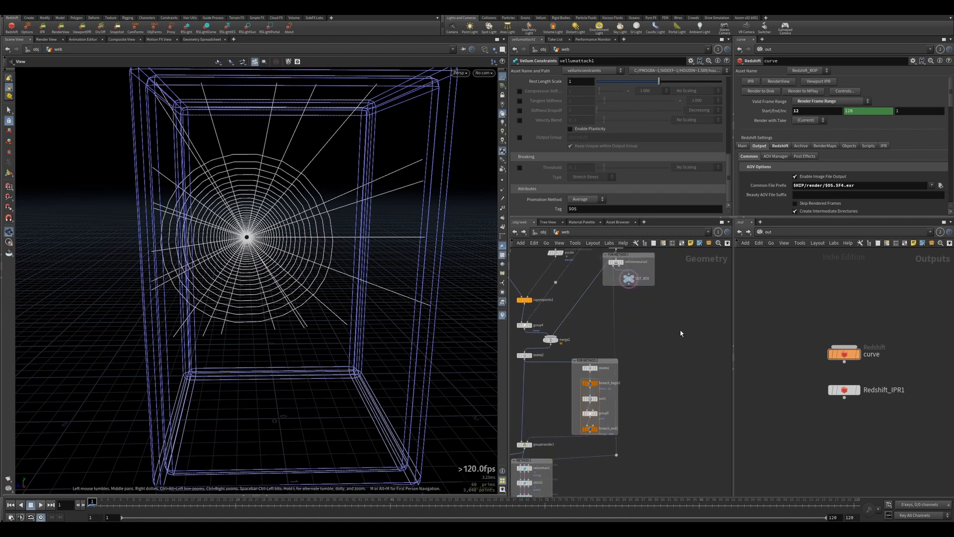
{"action": "middle_click_drag", "start_coordinate": [681, 333], "coordinate": [677, 314]}
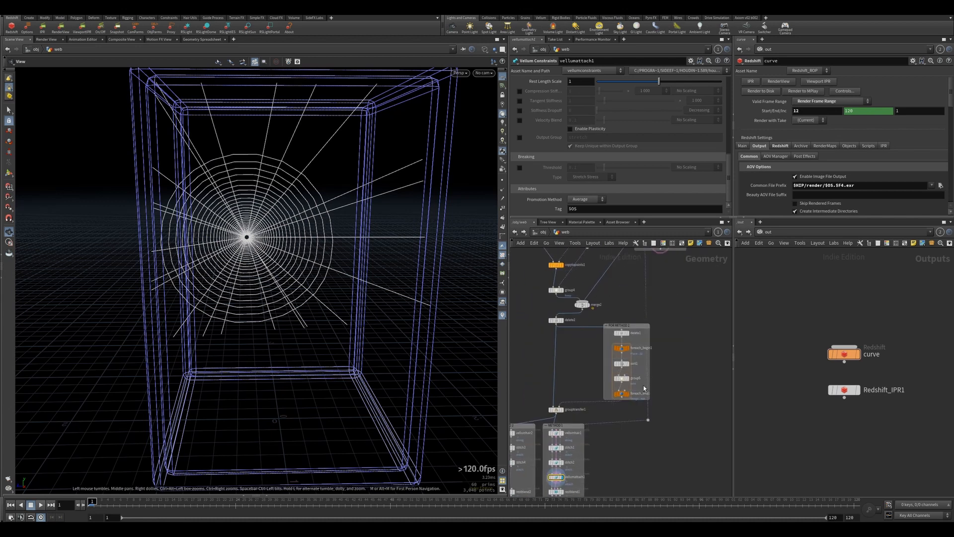
{"action": "middle_click_drag", "start_coordinate": [647, 384], "coordinate": [663, 353]}
{"action": "middle_click_drag", "start_coordinate": [648, 420], "coordinate": [599, 423]}
{"action": "scroll", "coordinate": [605, 371], "scroll_direction": "up", "scroll_amount": 3}
{"action": "scroll", "coordinate": [643, 390], "scroll_direction": "down", "scroll_amount": 5}
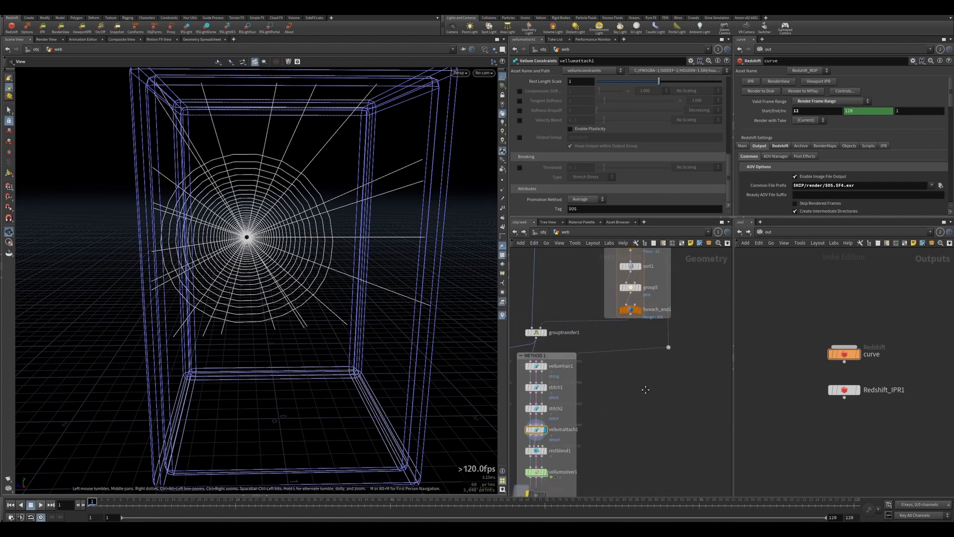
{"action": "middle_click_drag", "start_coordinate": [686, 251], "coordinate": [665, 308]}
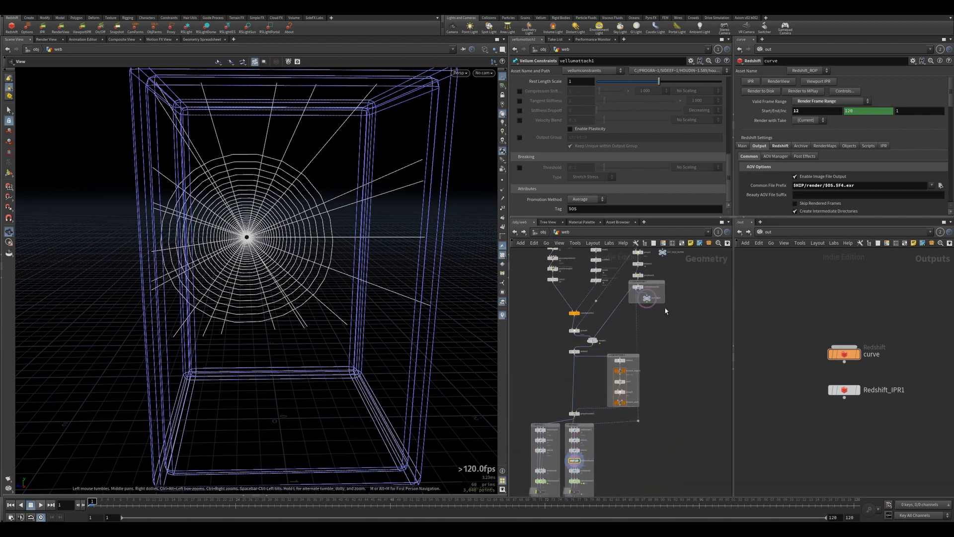
Examine the web node network from the collision source group down to the METHOD 1 Vellum constraint chain.
{"action": "scroll", "coordinate": [640, 282], "scroll_direction": "up", "scroll_amount": 3}
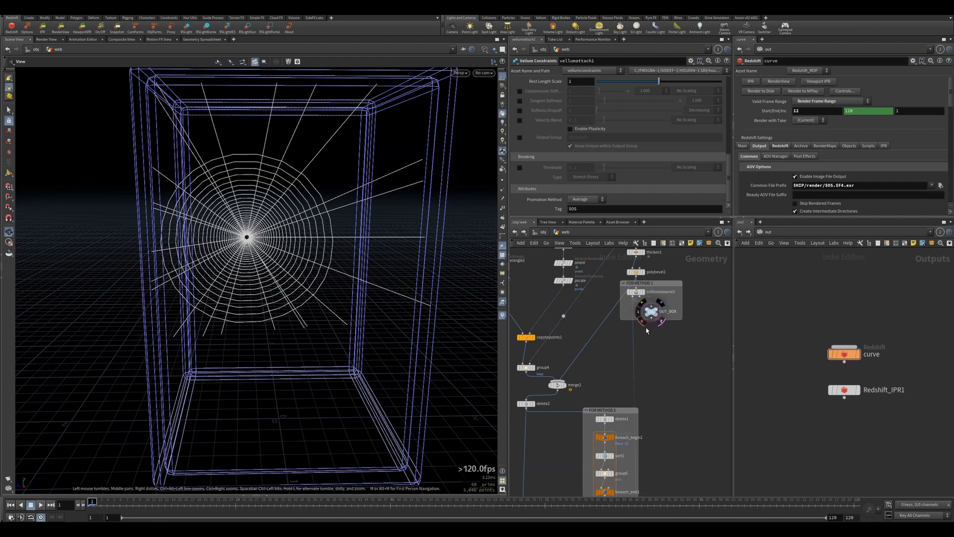
{"action": "scroll", "coordinate": [646, 327], "scroll_direction": "down", "scroll_amount": 5}
{"action": "scroll", "coordinate": [629, 359], "scroll_direction": "up", "scroll_amount": 3}
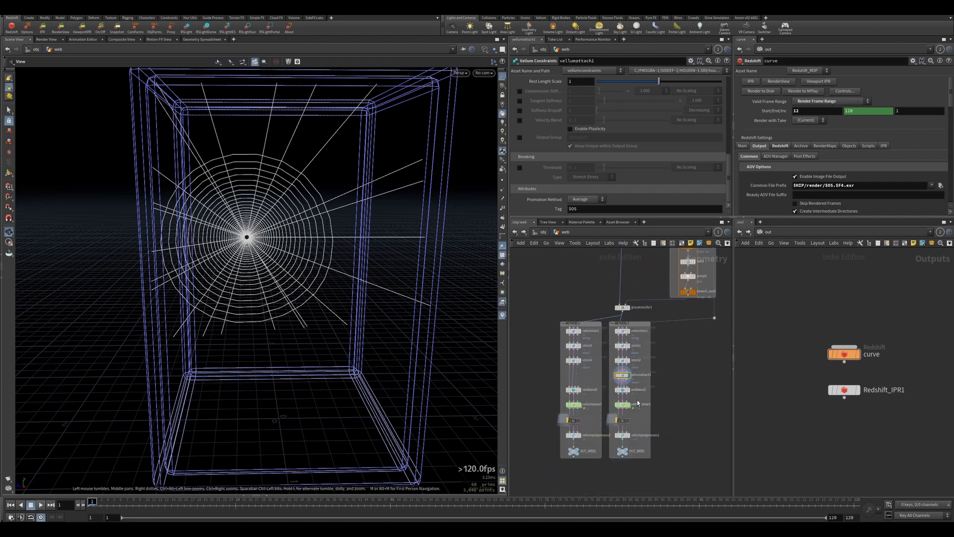
{"action": "scroll", "coordinate": [682, 333], "scroll_direction": "down", "scroll_amount": 3}
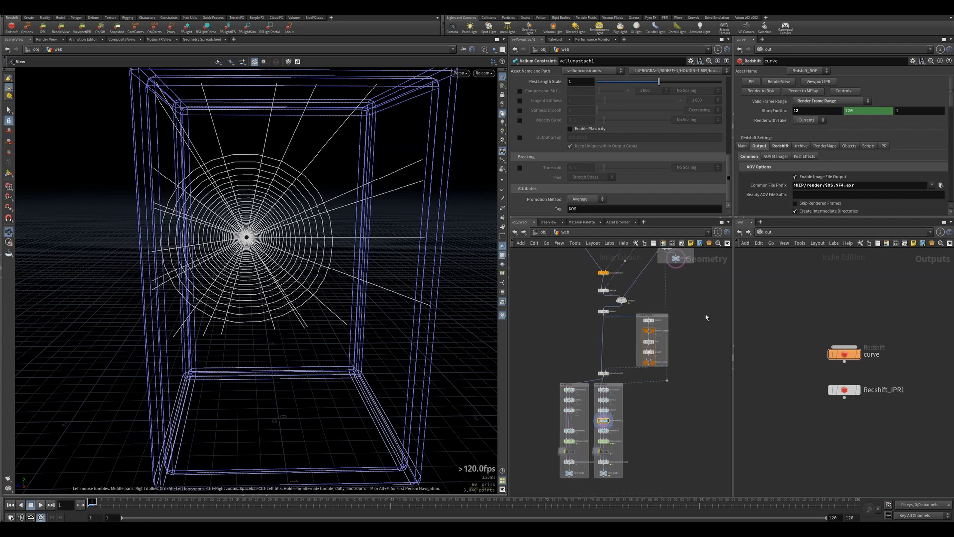
{"action": "middle_click_drag", "start_coordinate": [687, 264], "coordinate": [668, 306]}
{"action": "scroll", "coordinate": [667, 305], "scroll_direction": "up", "scroll_amount": 2}
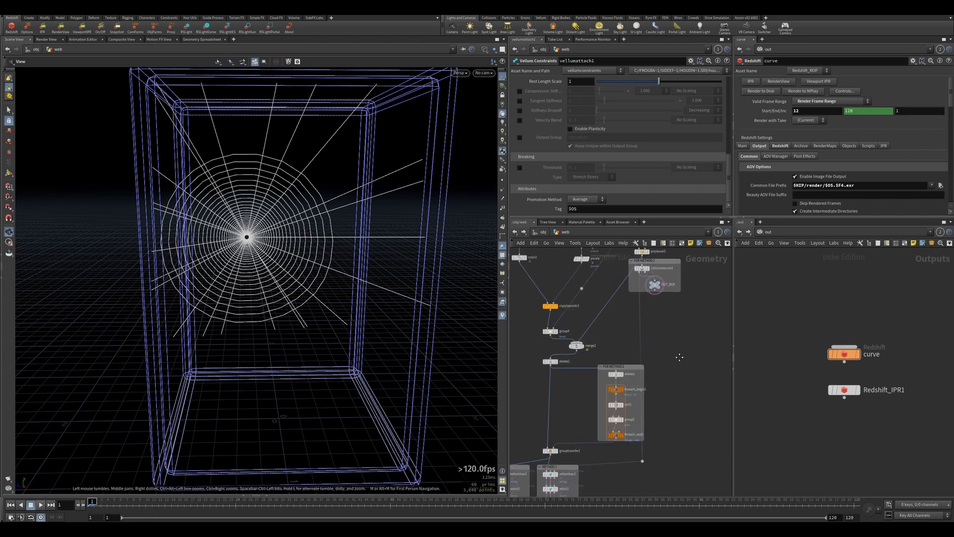
{"action": "scroll", "coordinate": [639, 378], "scroll_direction": "up", "scroll_amount": 1}
{"action": "middle_click_drag", "start_coordinate": [635, 431], "coordinate": [696, 316]}
{"action": "middle_click_drag", "start_coordinate": [674, 391], "coordinate": [686, 348]}
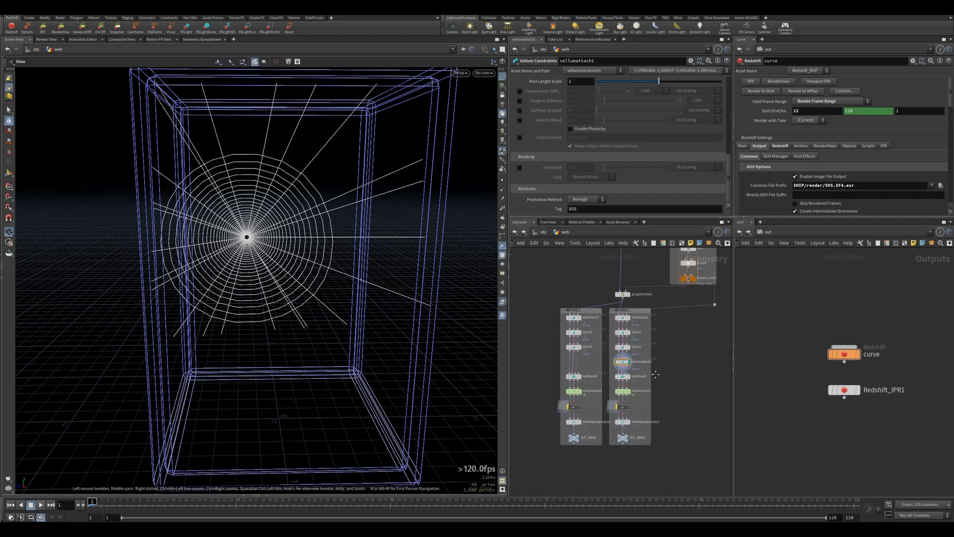
{"action": "scroll", "coordinate": [654, 360], "scroll_direction": "up", "scroll_amount": 3}
{"action": "scroll", "coordinate": [633, 366], "scroll_direction": "up", "scroll_amount": 2}
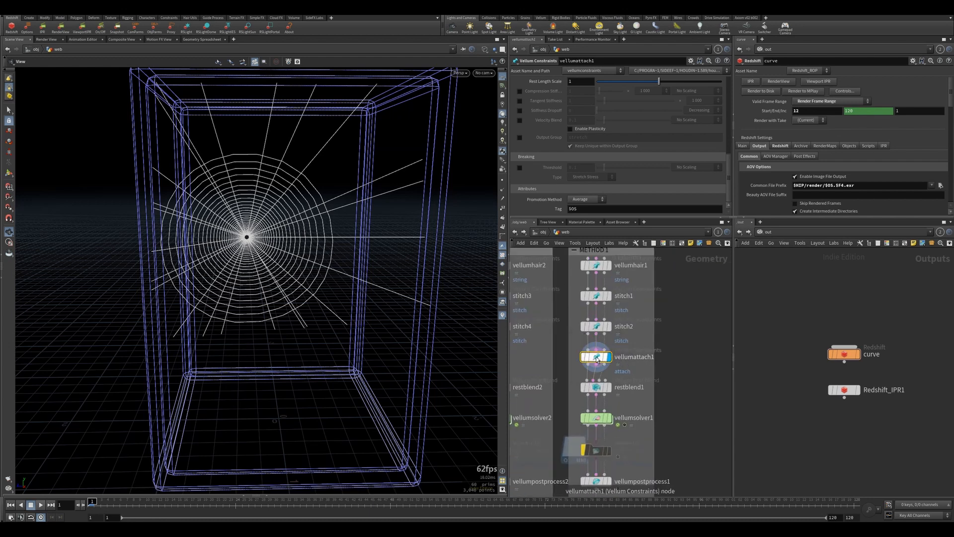
Review the group, target geometry and stretch settings of vellumattach1, along with the stitch nodes above it.
{"action": "scroll", "coordinate": [553, 179], "scroll_direction": "up", "scroll_amount": 6}
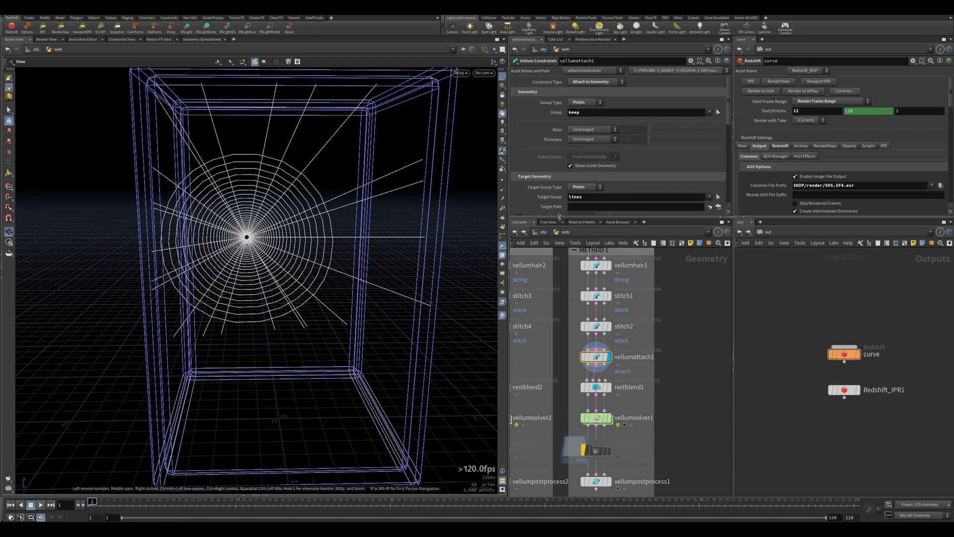
{"action": "scroll", "coordinate": [555, 191], "scroll_direction": "down", "scroll_amount": 4}
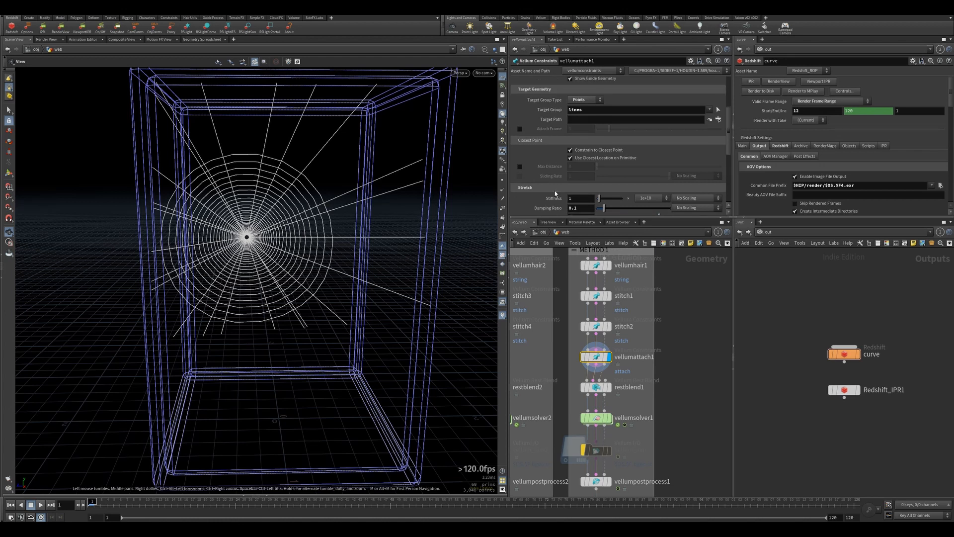
{"action": "scroll", "coordinate": [555, 190], "scroll_direction": "down", "scroll_amount": 1}
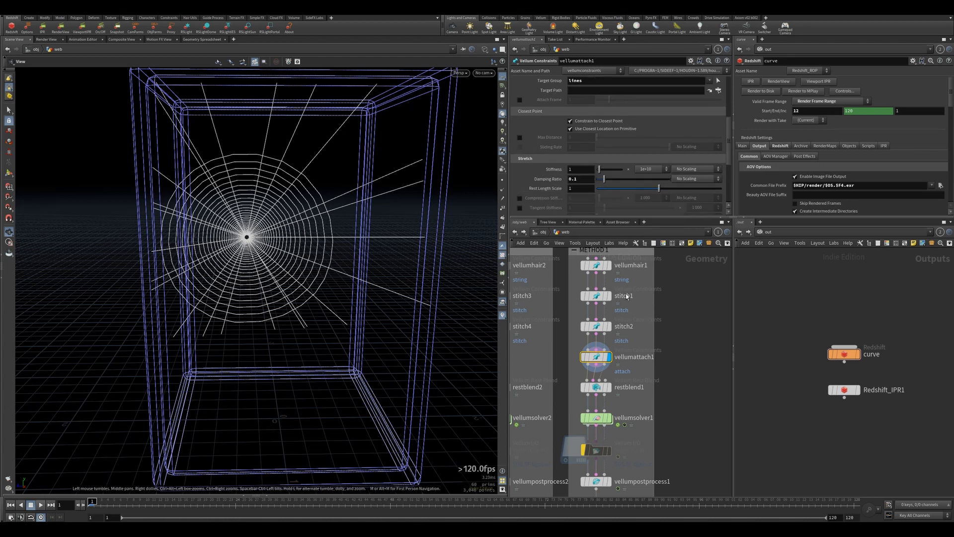
{"action": "scroll", "coordinate": [668, 330], "scroll_direction": "down", "scroll_amount": 3}
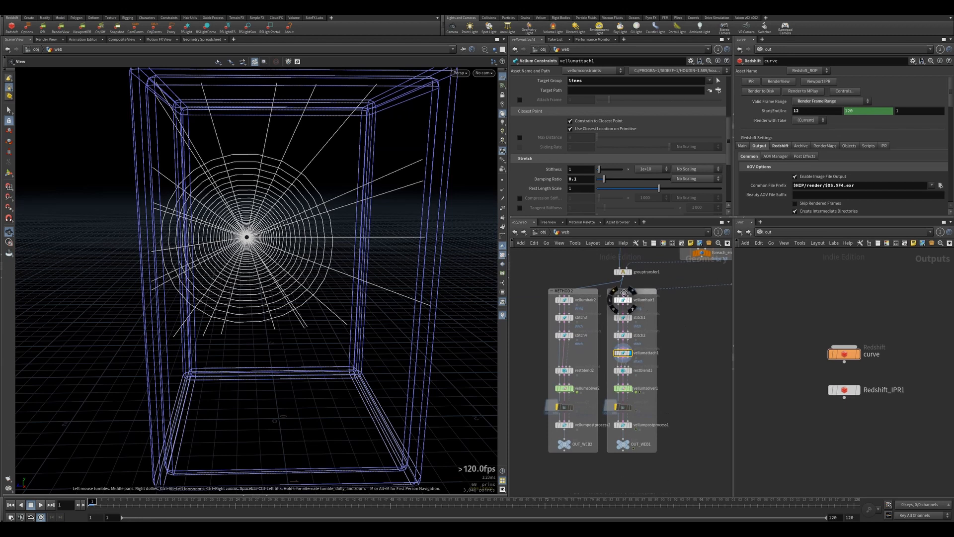
{"action": "scroll", "coordinate": [637, 301], "scroll_direction": "up", "scroll_amount": 5}
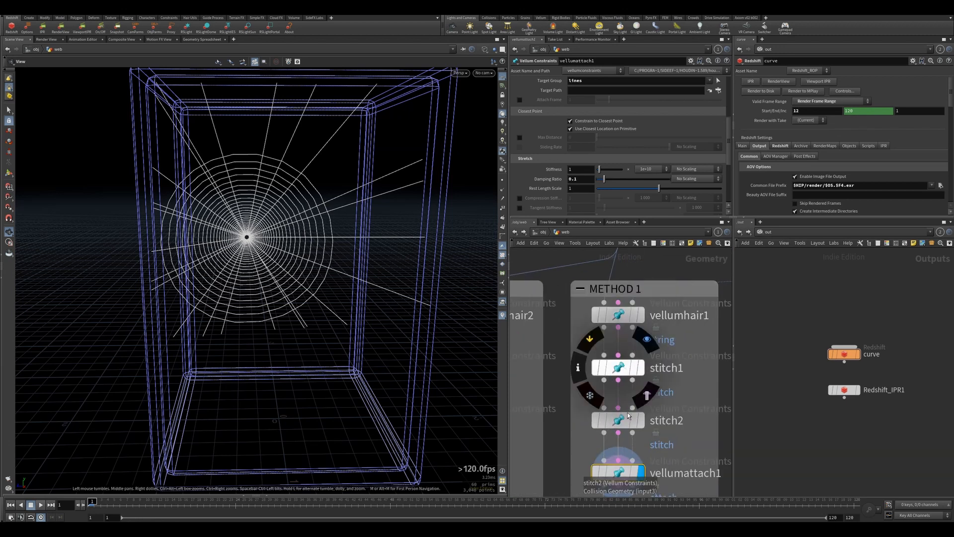
{"action": "scroll", "coordinate": [649, 416], "scroll_direction": "down", "scroll_amount": 5}
{"action": "middle_click_drag", "start_coordinate": [649, 417], "coordinate": [651, 322]}
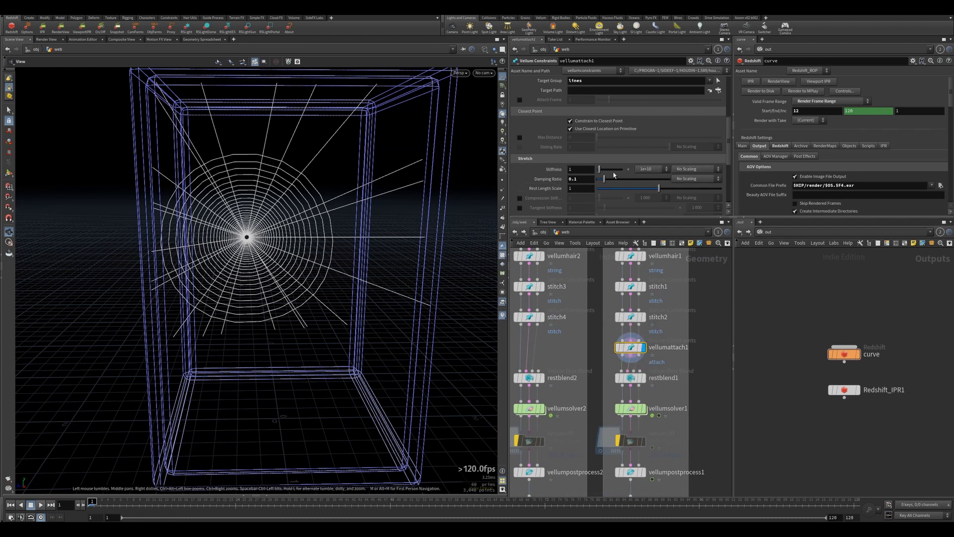
Reset the Damping Ratio of vellumattach1 to its default and restore it to 0.1.
{"action": "middle_click", "coordinate": [557, 182], "text": "ctrl"}
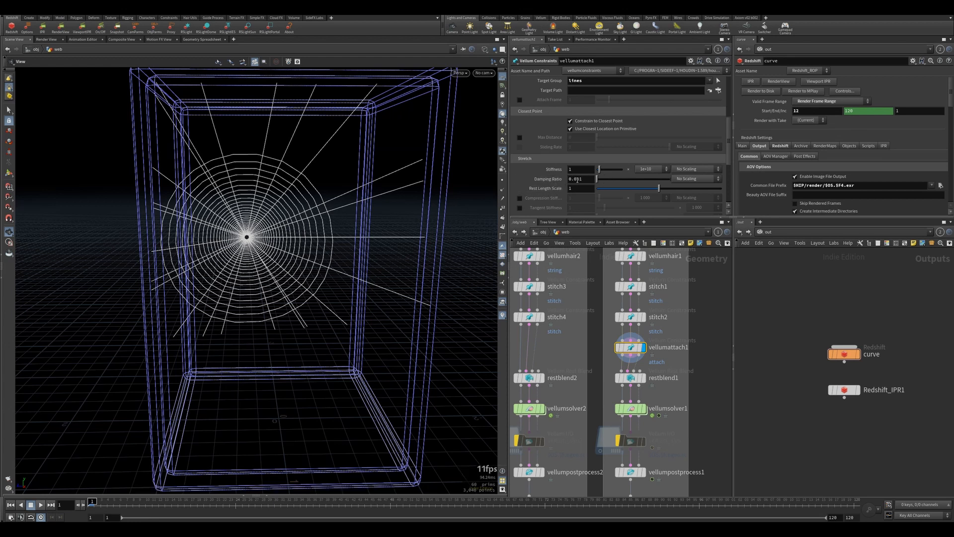
{"action": "left_click", "coordinate": [575, 180]}
{"action": "key", "text": "Return"}
Check the remaining plasticity and breaking settings of vellumattach1 and display the restblend1 node with its parameters.
{"action": "scroll", "coordinate": [536, 178], "scroll_direction": "down", "scroll_amount": 3}
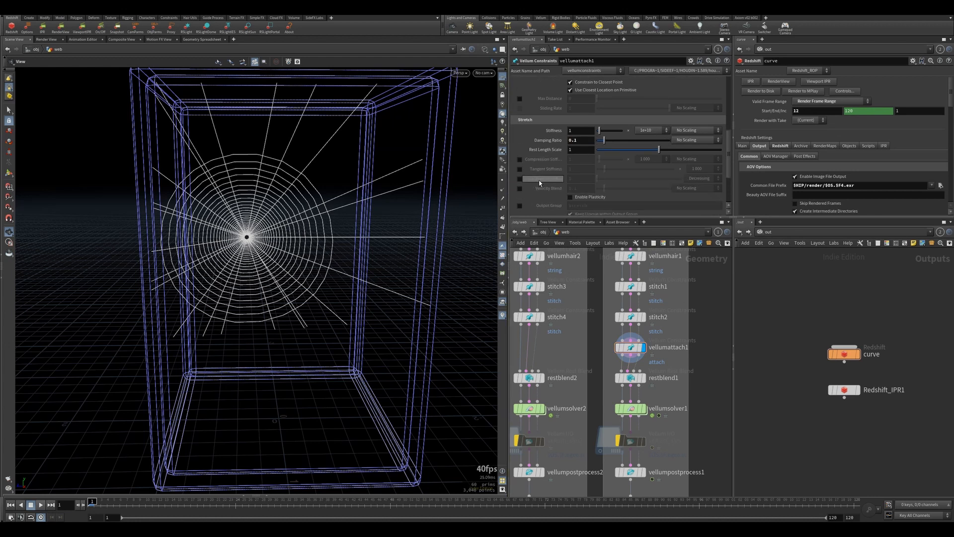
{"action": "scroll", "coordinate": [552, 205], "scroll_direction": "down", "scroll_amount": 3}
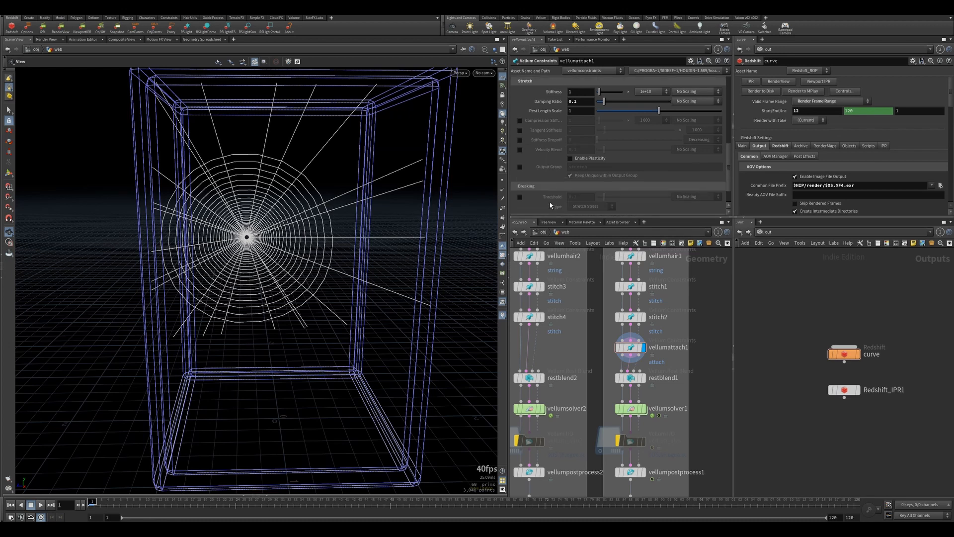
{"action": "scroll", "coordinate": [549, 203], "scroll_direction": "down", "scroll_amount": 2}
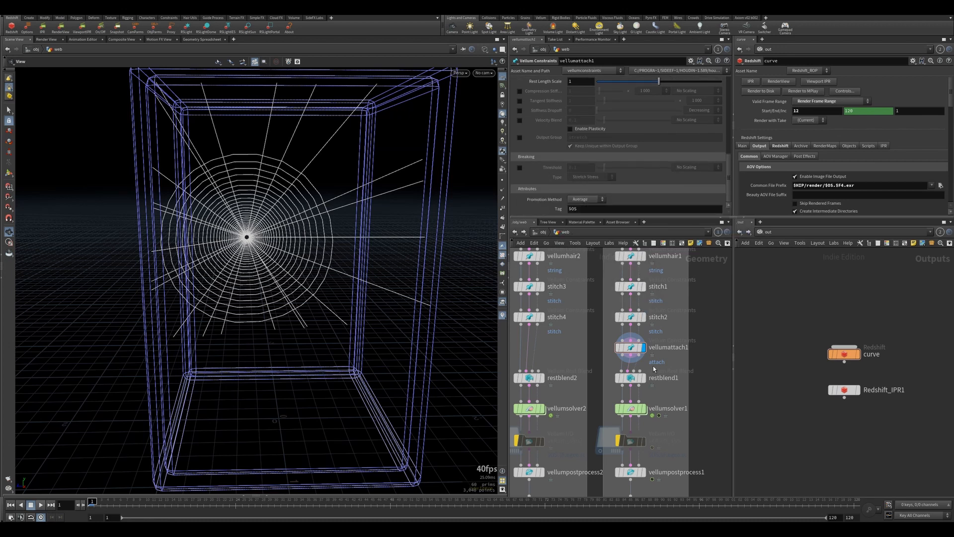
{"action": "left_click", "coordinate": [631, 378]}
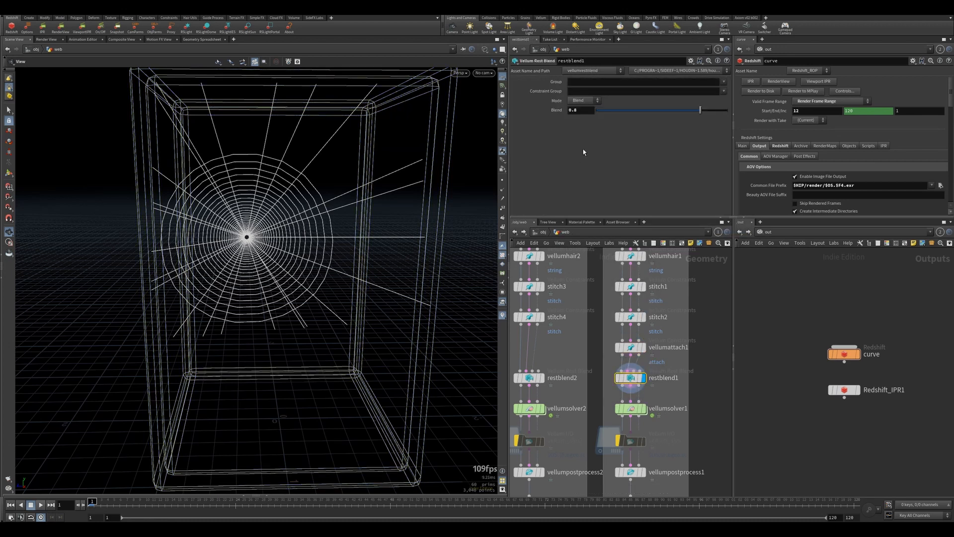
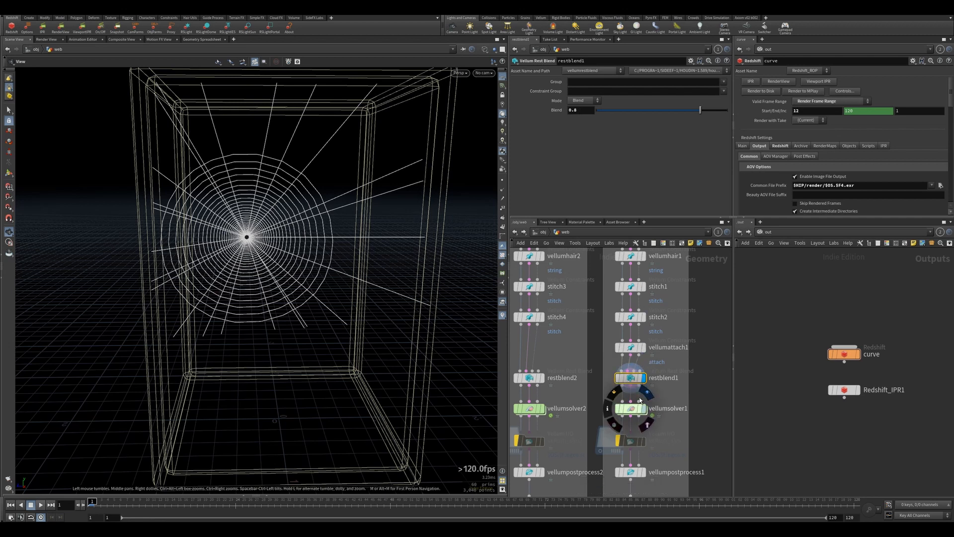
Display the vellumsolver1 node, play the web simulation from frame 1, and view the result from an angle.
{"action": "left_click", "coordinate": [641, 401]}
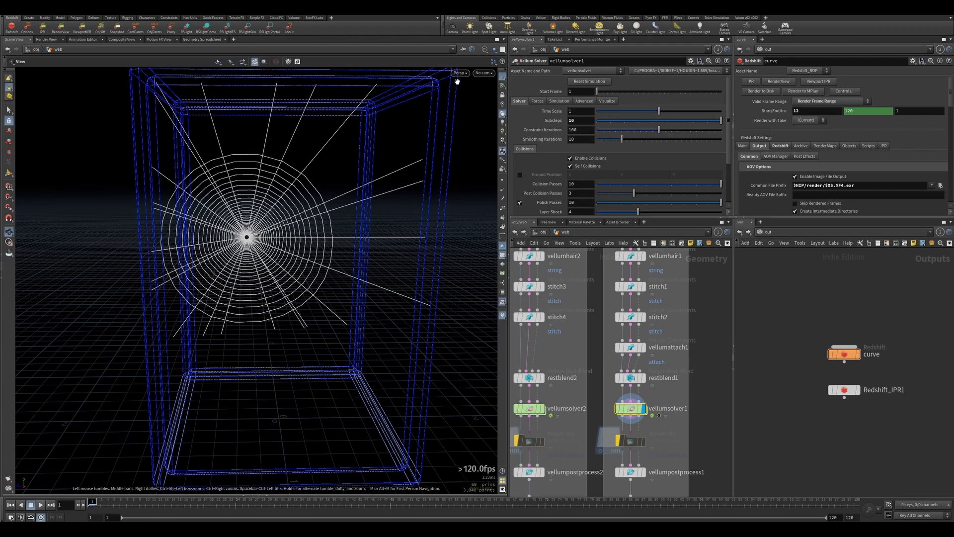
{"action": "left_click", "coordinate": [483, 74]}
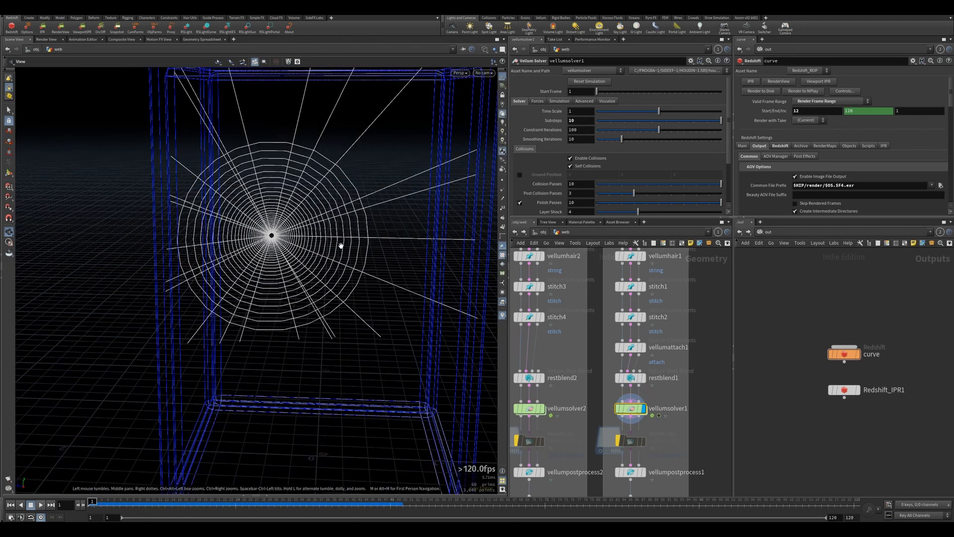
{"action": "middle_click_drag", "start_coordinate": [341, 245], "coordinate": [334, 265]}
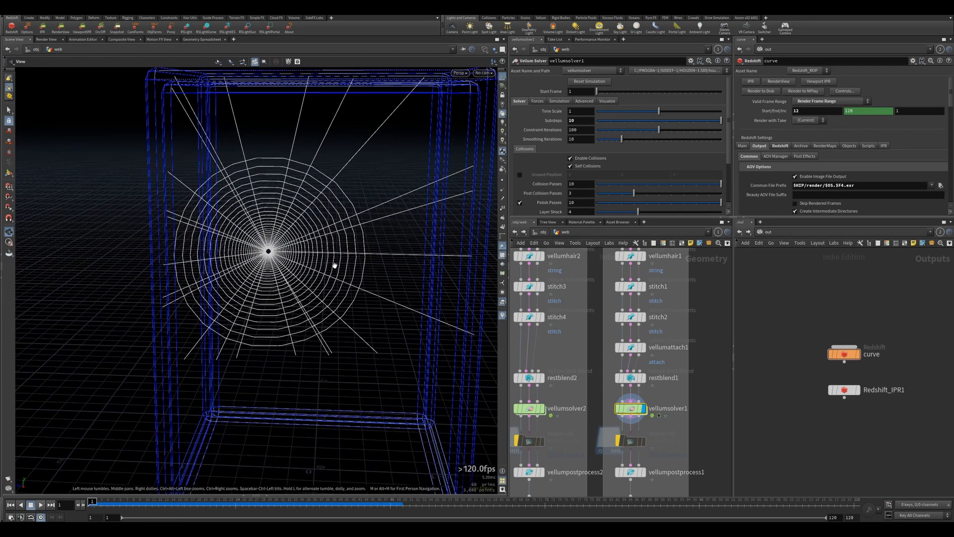
{"action": "left_click", "coordinate": [42, 505]}
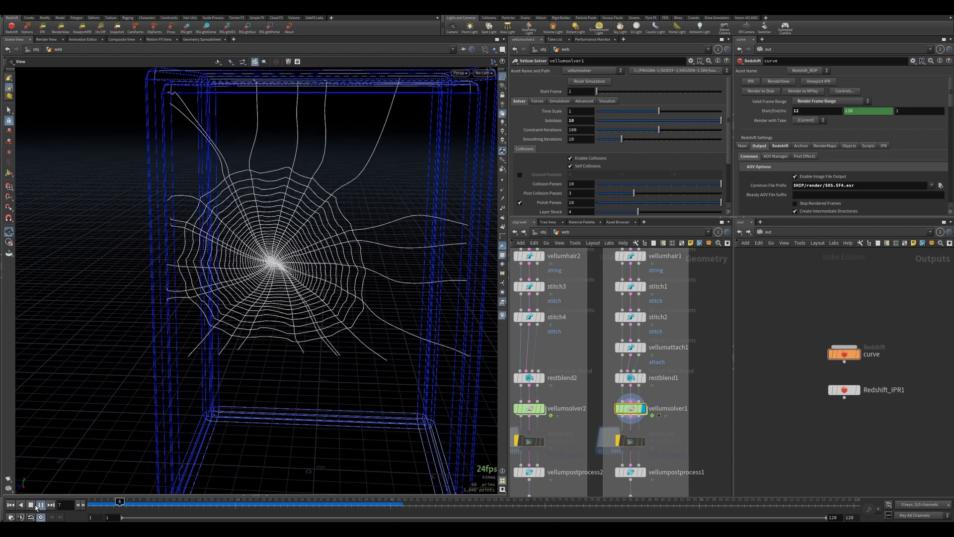
{"action": "left_click", "coordinate": [33, 505]}
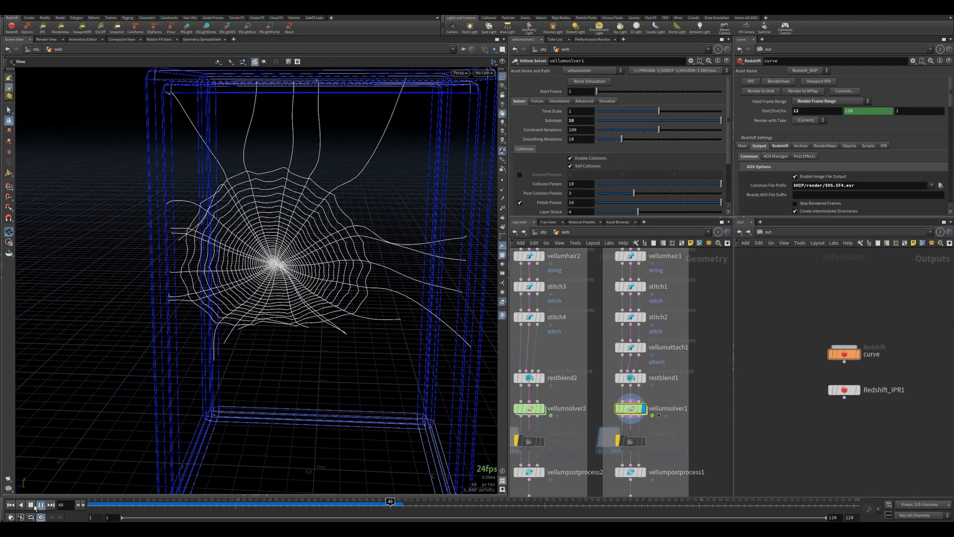
{"action": "left_click_drag", "start_coordinate": [279, 266], "coordinate": [412, 217]}
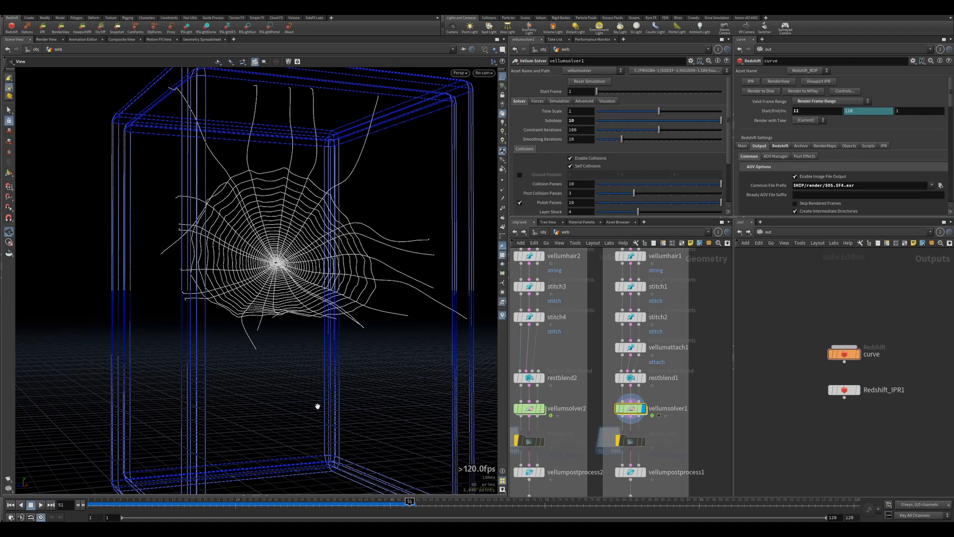
Replay the web simulation twice from the first frame, stopping after each run.
{"action": "left_click", "coordinate": [10, 505]}
{"action": "left_click", "coordinate": [40, 505]}
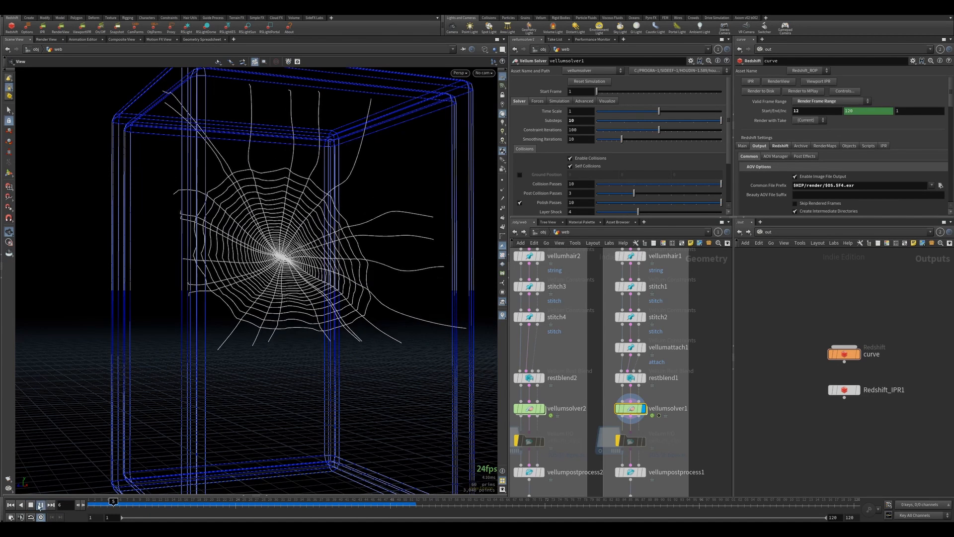
{"action": "left_click", "coordinate": [31, 506]}
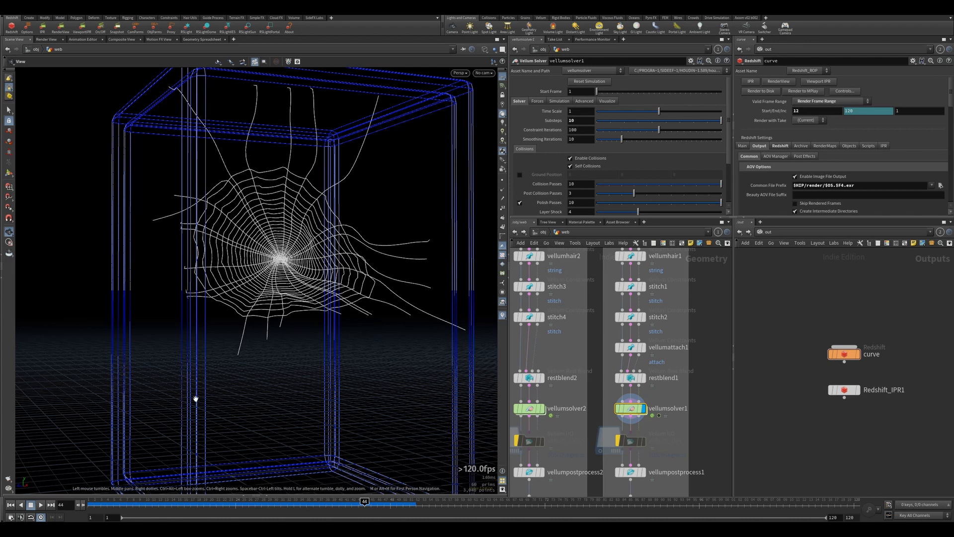
{"action": "left_click", "coordinate": [10, 505]}
{"action": "left_click", "coordinate": [41, 505]}
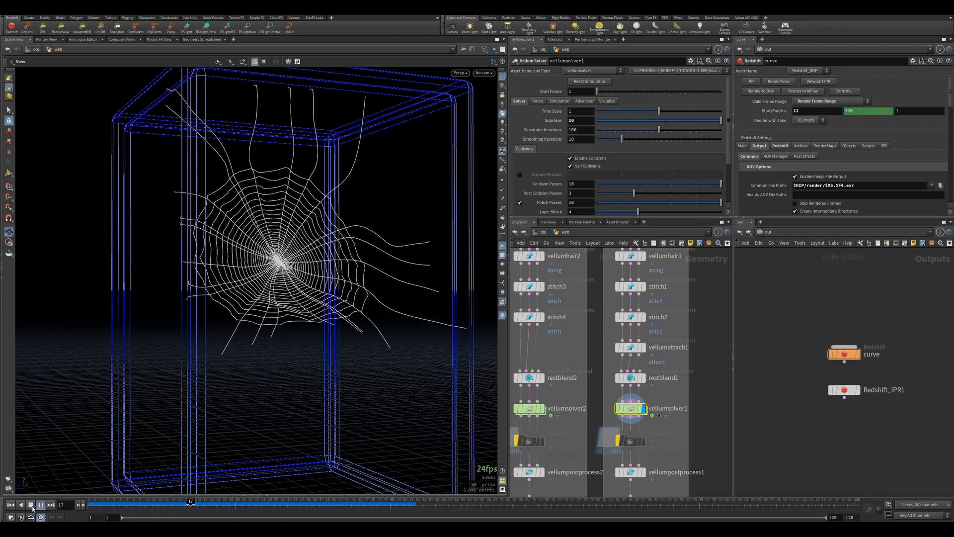
{"action": "left_click", "coordinate": [30, 506]}
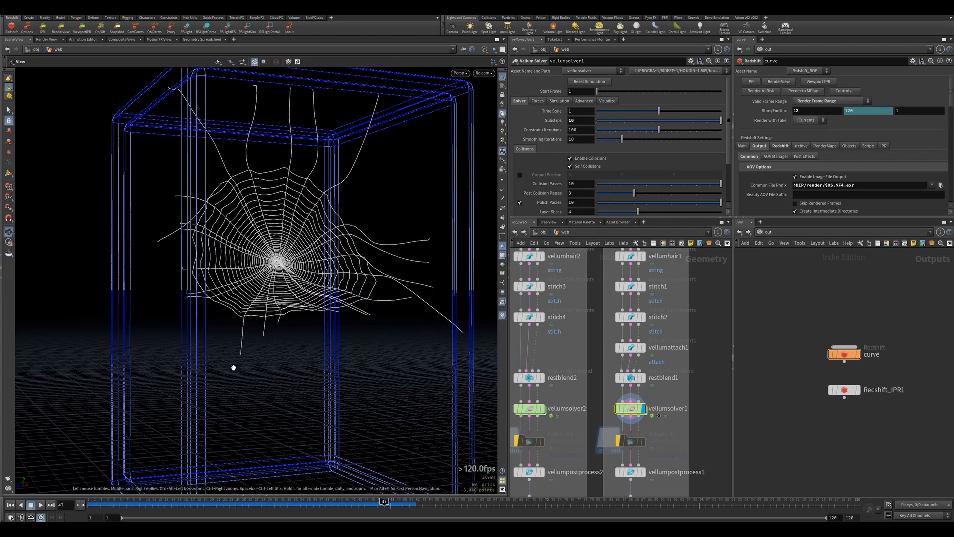
Inspect the simulated web up close from the side and the front, replaying it from the first frame.
{"action": "left_click_drag", "start_coordinate": [233, 368], "coordinate": [359, 111]}
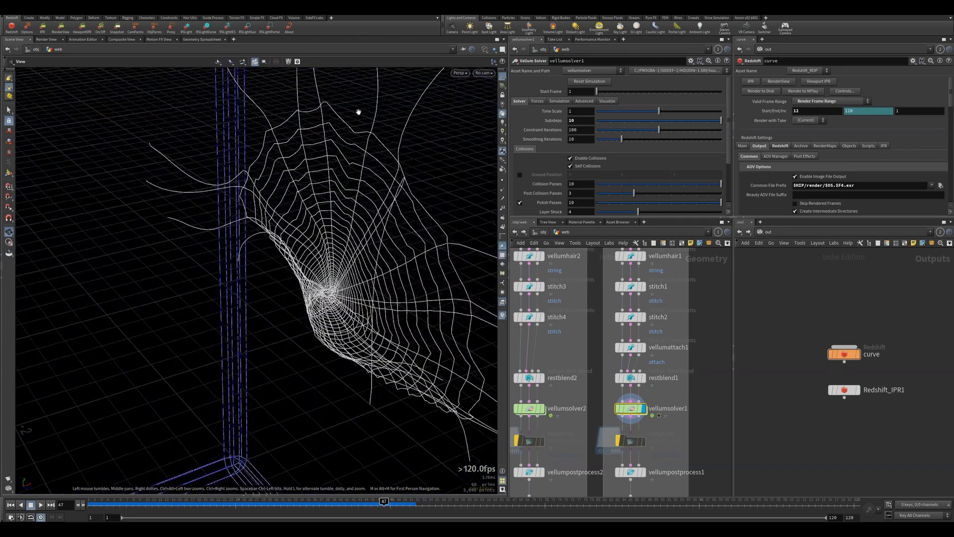
{"action": "left_click_drag", "start_coordinate": [374, 168], "coordinate": [280, 218]}
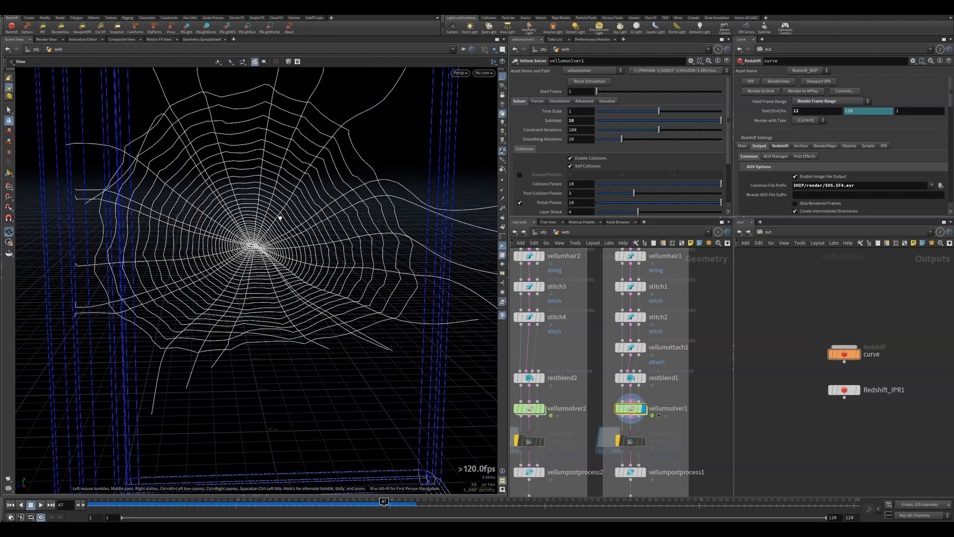
{"action": "left_click", "coordinate": [10, 505]}
{"action": "left_click", "coordinate": [41, 504]}
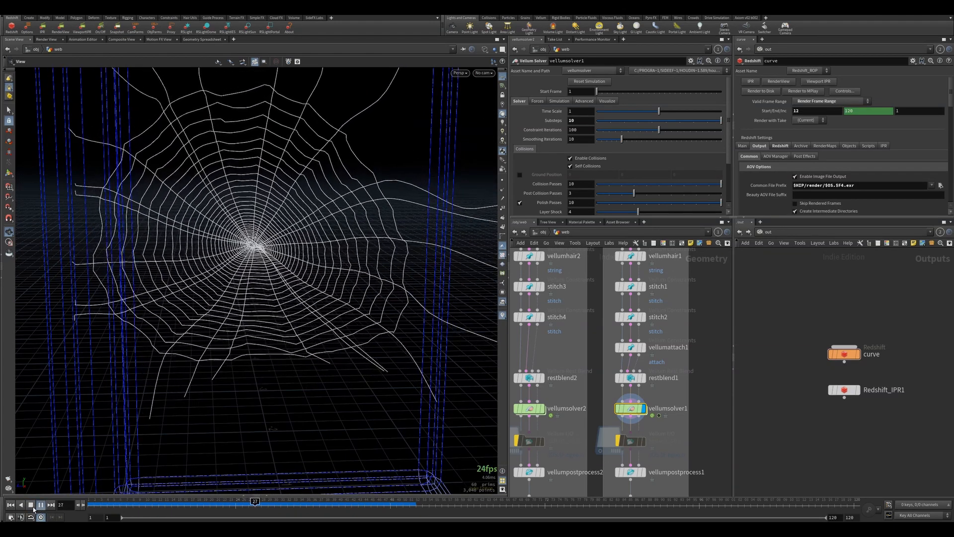
{"action": "left_click", "coordinate": [33, 507]}
{"action": "mouse_move", "coordinate": [243, 309]}
{"action": "left_mouse_down"}
{"action": "mouse_move", "coordinate": [258, 288]}
{"action": "mouse_move", "coordinate": [294, 273]}
{"action": "mouse_move", "coordinate": [266, 251]}
{"action": "mouse_move", "coordinate": [166, 273]}
{"action": "mouse_move", "coordinate": [247, 294]}
{"action": "mouse_move", "coordinate": [269, 278]}
{"action": "mouse_move", "coordinate": [261, 300]}
{"action": "mouse_move", "coordinate": [273, 282]}
{"action": "mouse_move", "coordinate": [234, 309]}
{"action": "left_mouse_up"}
Bypass the restblend1 node and run the web simulation again from the first frame.
{"action": "left_click", "coordinate": [14, 505]}
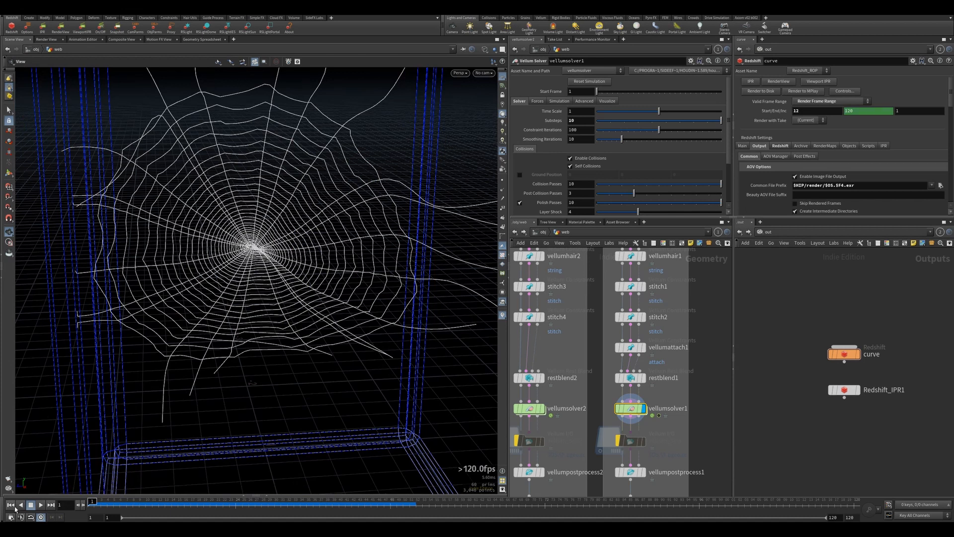
{"action": "mouse_move", "coordinate": [633, 375]}
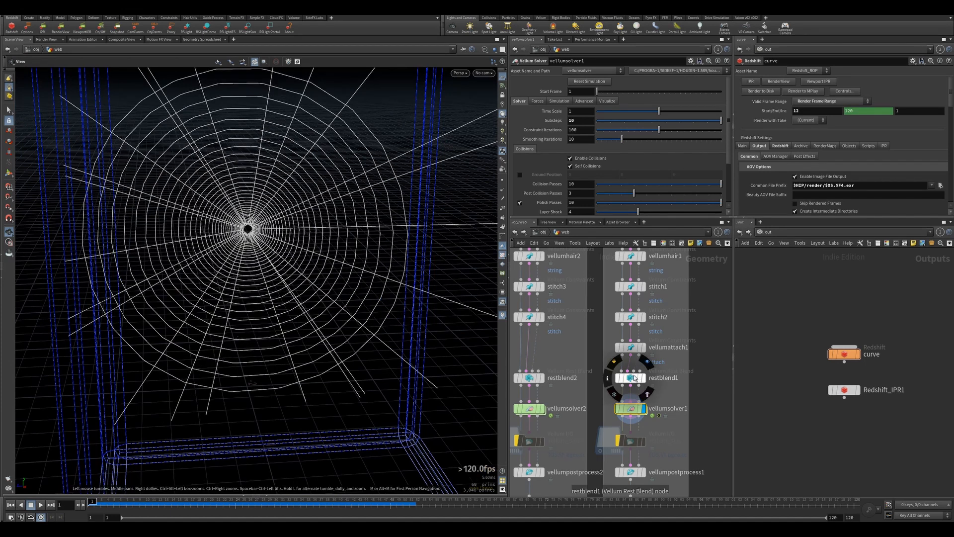
{"action": "left_click", "coordinate": [39, 505]}
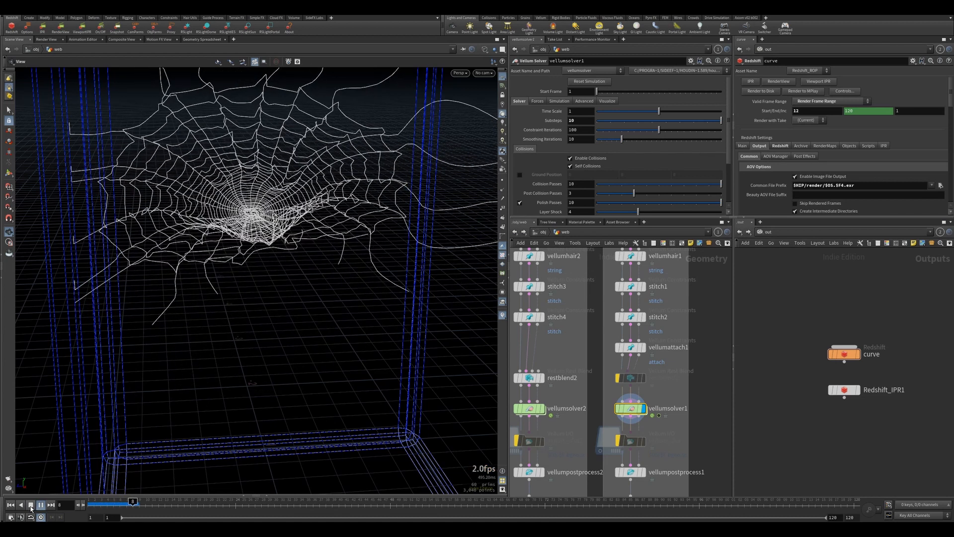
{"action": "left_click", "coordinate": [31, 505]}
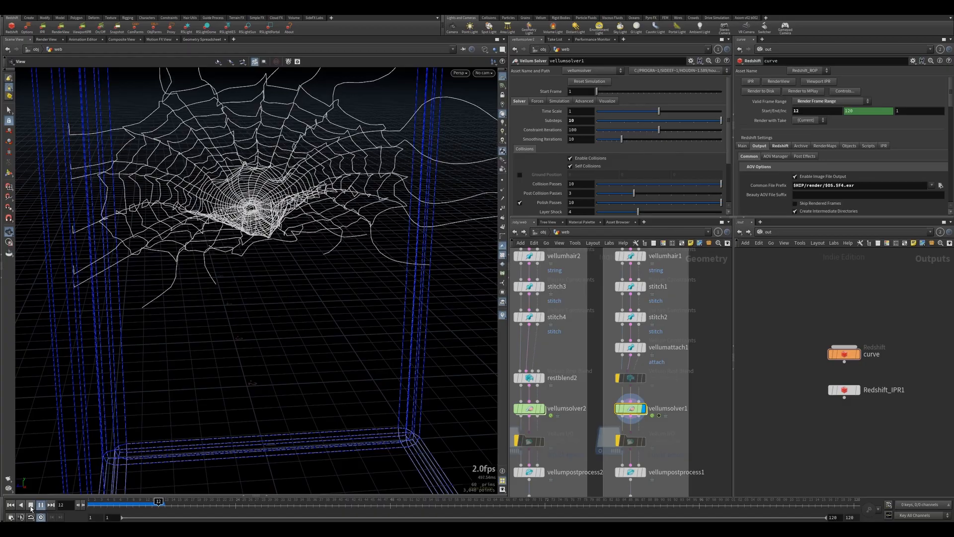
Inspect the collapsed web from the side and the front, and review the string constraint settings of vellumhair1.
{"action": "left_click_drag", "start_coordinate": [289, 239], "coordinate": [188, 222]}
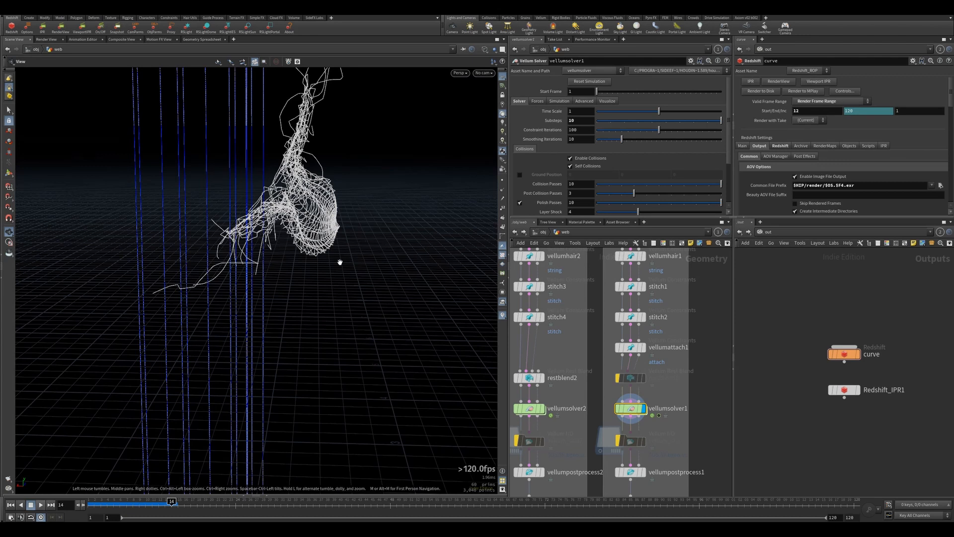
{"action": "scroll", "coordinate": [705, 290], "scroll_direction": "down", "scroll_amount": 5}
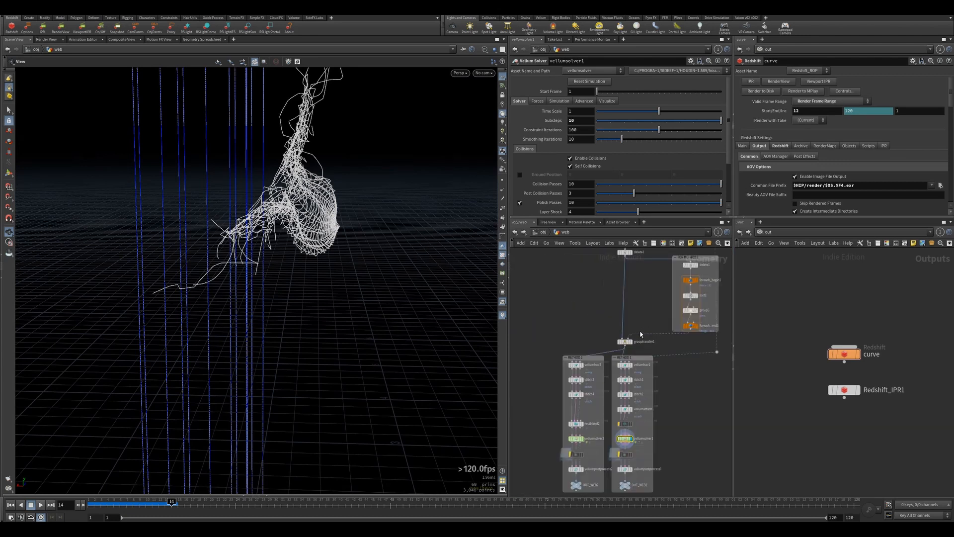
{"action": "scroll", "coordinate": [619, 382], "scroll_direction": "up", "scroll_amount": 3}
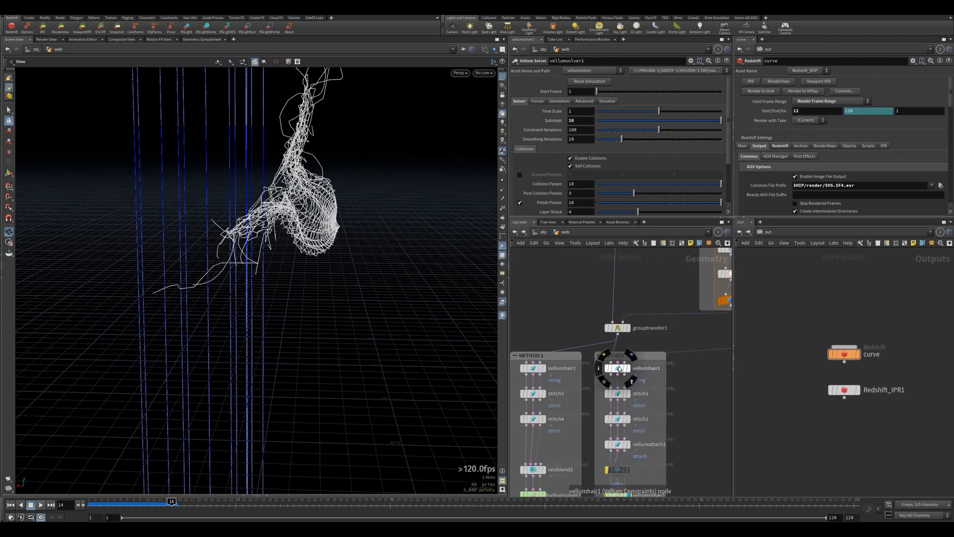
{"action": "left_click", "coordinate": [617, 368]}
{"action": "scroll", "coordinate": [546, 138], "scroll_direction": "down", "scroll_amount": 3}
{"action": "scroll", "coordinate": [546, 138], "scroll_direction": "up", "scroll_amount": 5}
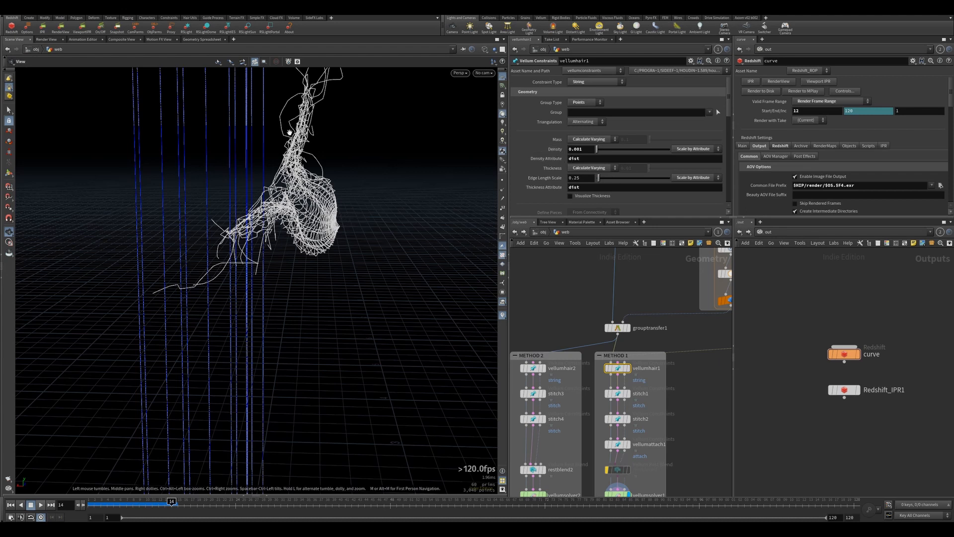
{"action": "left_click_drag", "start_coordinate": [295, 210], "coordinate": [415, 115]}
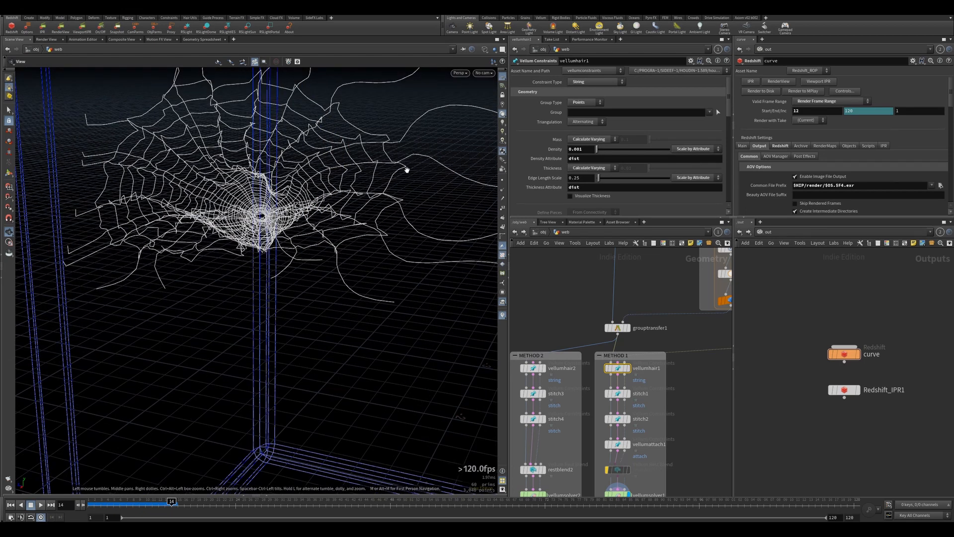
{"action": "left_click_drag", "start_coordinate": [314, 211], "coordinate": [325, 227]}
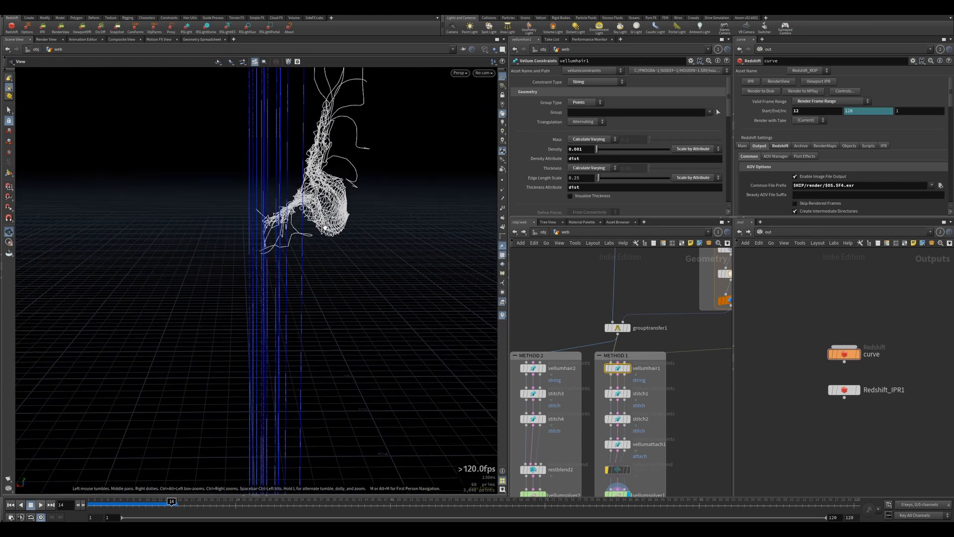
Re-enable the restblend1 node and run the web simulation again from the first frame.
{"action": "scroll", "coordinate": [635, 354], "scroll_direction": "down", "scroll_amount": 4}
{"action": "middle_click_drag", "start_coordinate": [664, 416], "coordinate": [673, 380]}
{"action": "scroll", "coordinate": [648, 383], "scroll_direction": "up", "scroll_amount": 5}
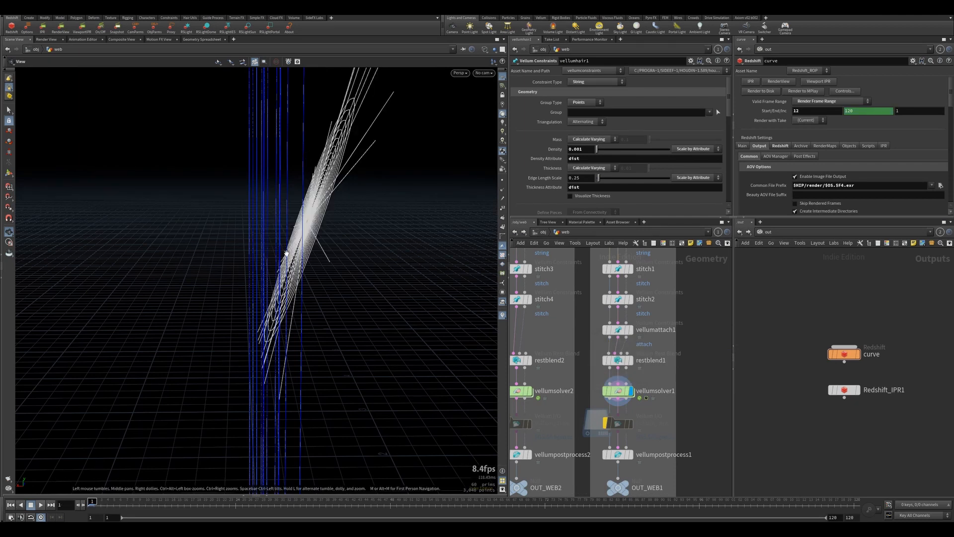
{"action": "left_click", "coordinate": [41, 505]}
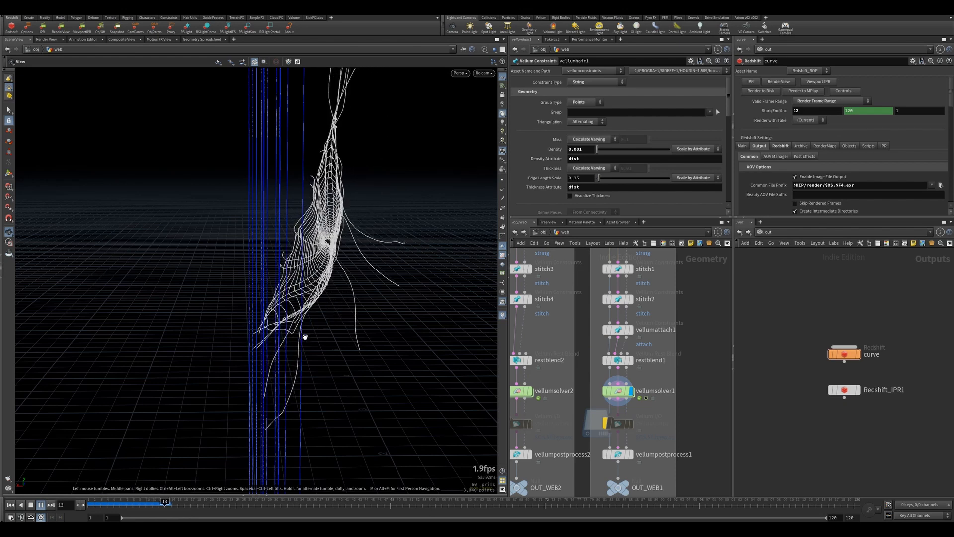
{"action": "left_click", "coordinate": [39, 505]}
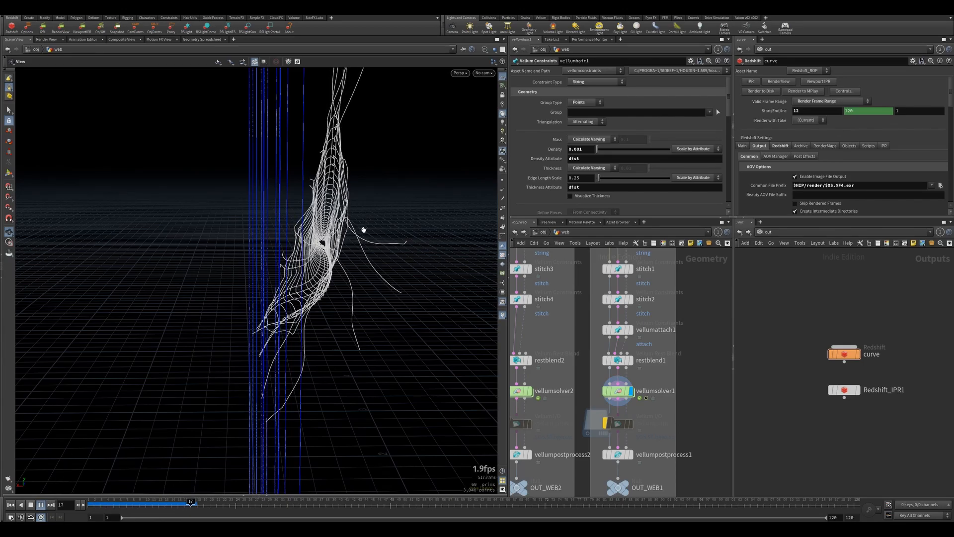
Examine the simulated web from the front, run it a few frames further, and return to frame 1.
{"action": "left_click_drag", "start_coordinate": [364, 228], "coordinate": [478, 230]}
{"action": "mouse_move", "coordinate": [374, 231]}
{"action": "left_mouse_down"}
{"action": "mouse_move", "coordinate": [338, 235]}
{"action": "mouse_move", "coordinate": [368, 244]}
{"action": "left_mouse_up"}
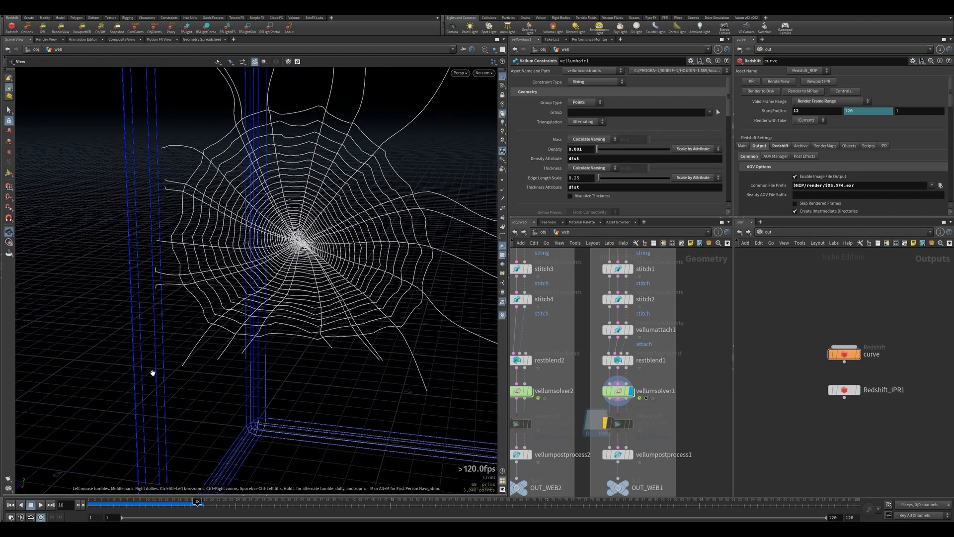
{"action": "left_click", "coordinate": [42, 504]}
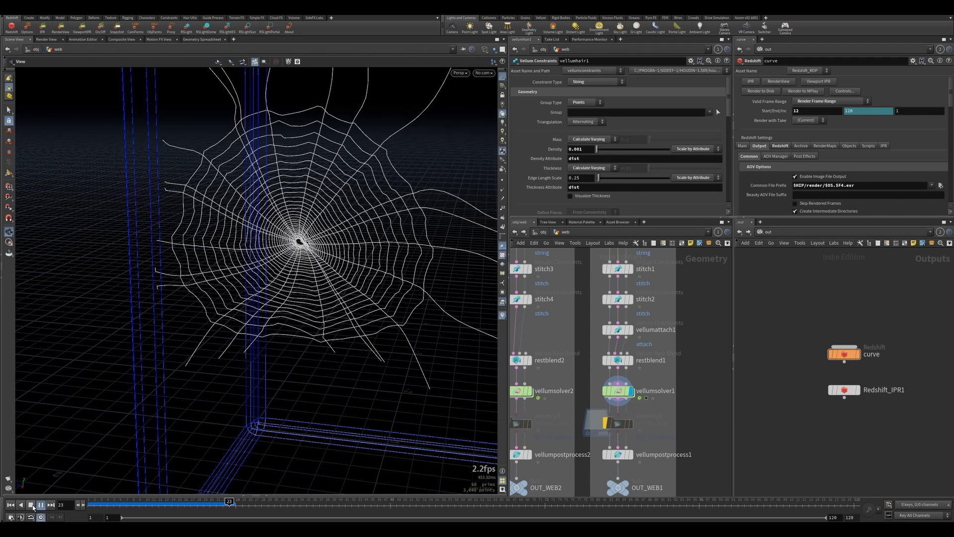
{"action": "left_click", "coordinate": [31, 505]}
{"action": "left_click_drag", "start_coordinate": [238, 283], "coordinate": [278, 262]}
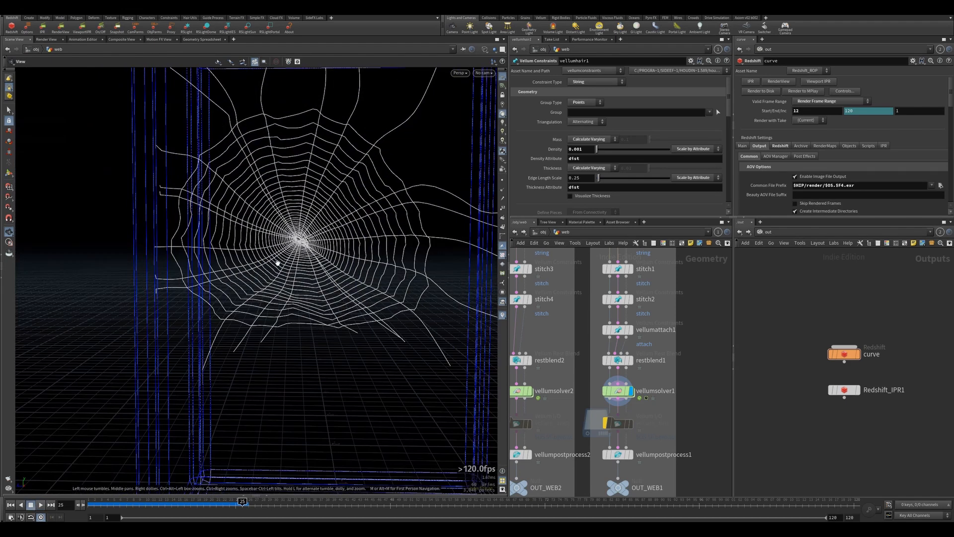
{"action": "left_click", "coordinate": [11, 505]}
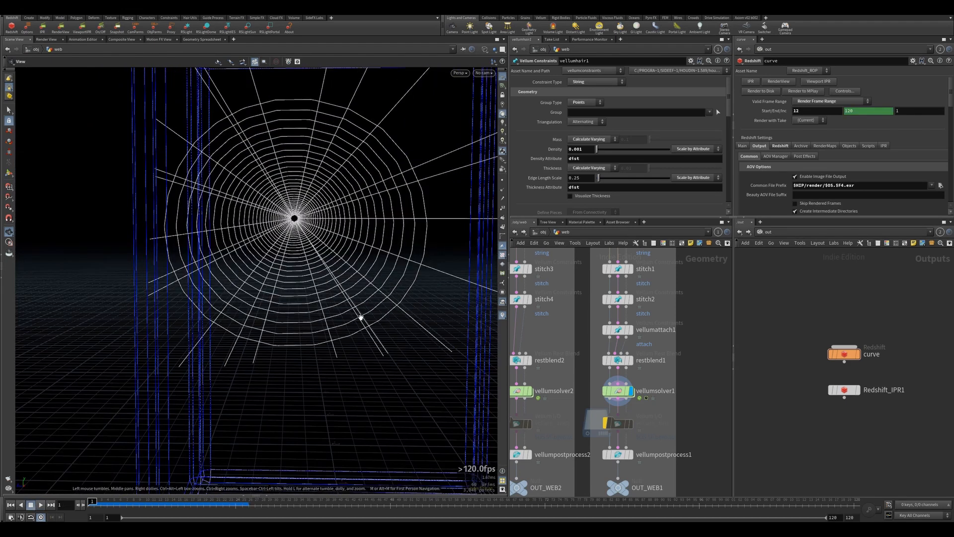
Select and display the vellumhair2 node at the start of METHOD 2.
{"action": "scroll", "coordinate": [612, 324], "scroll_direction": "down", "scroll_amount": 2}
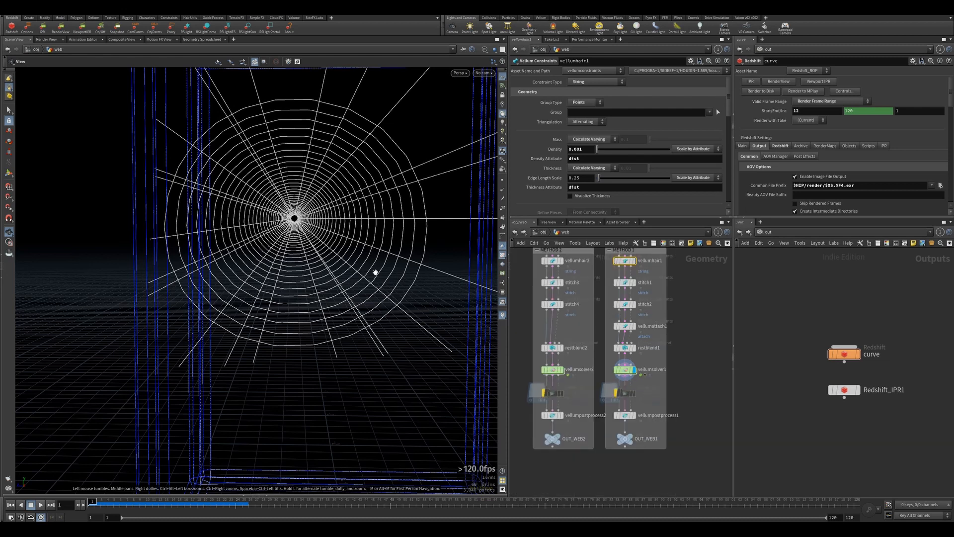
{"action": "scroll", "coordinate": [591, 316], "scroll_direction": "down", "scroll_amount": 2}
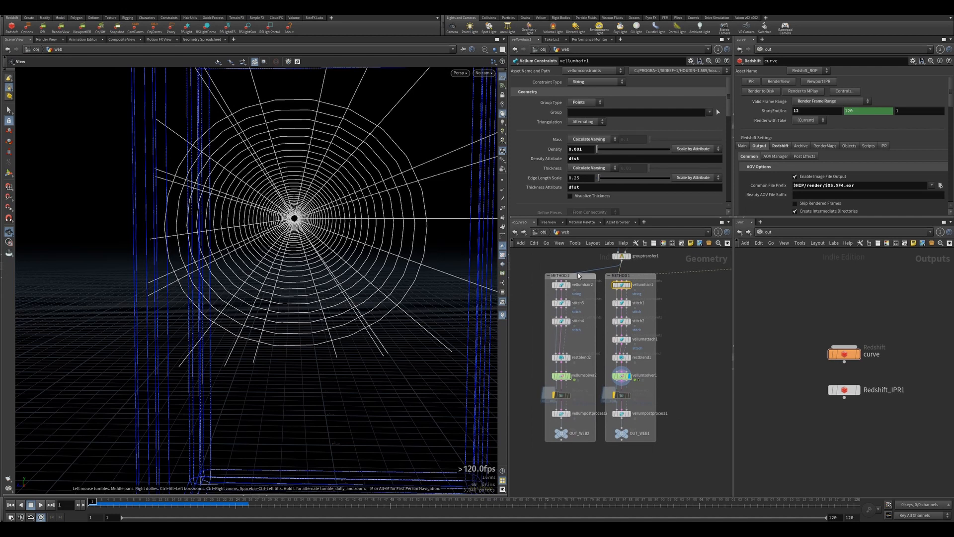
{"action": "left_click", "coordinate": [561, 285]}
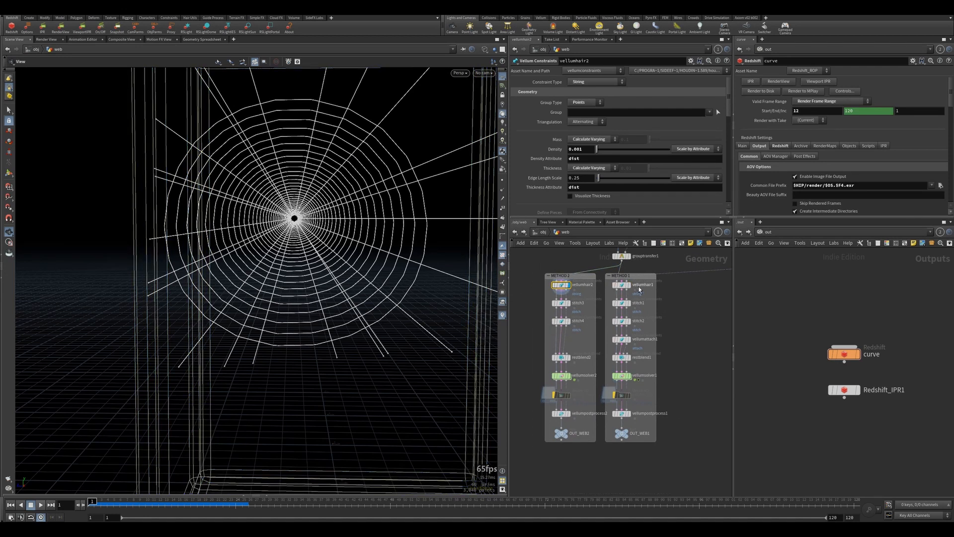
Compare the target group and stretch settings of the stitch3 and stitch4 constraints in METHOD 2.
{"action": "left_click", "coordinate": [562, 303]}
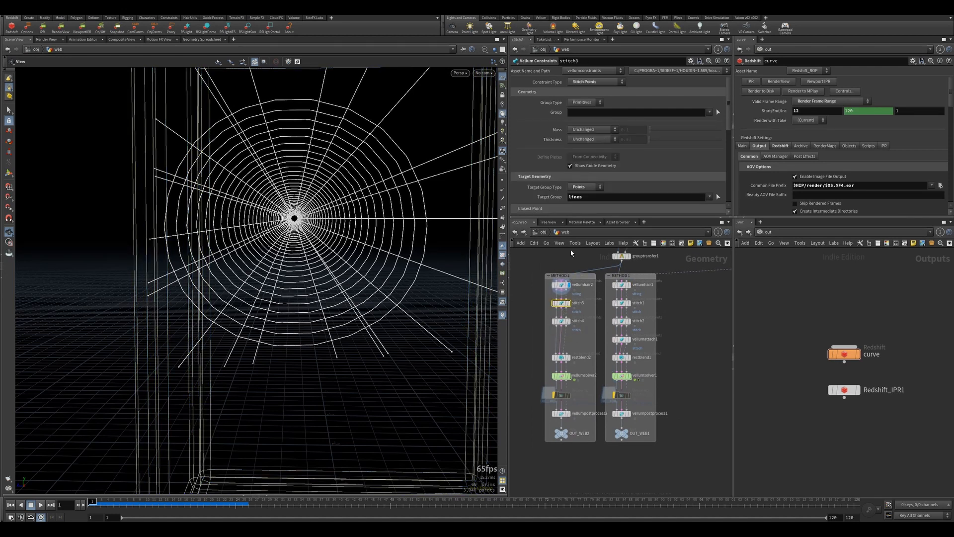
{"action": "scroll", "coordinate": [558, 211], "scroll_direction": "down", "scroll_amount": 4}
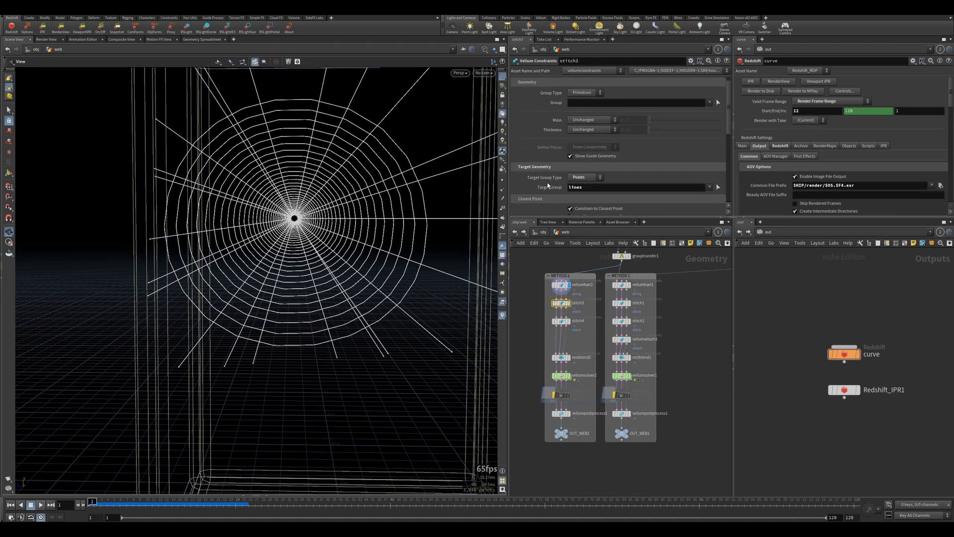
{"action": "left_click", "coordinate": [572, 322]}
{"action": "scroll", "coordinate": [561, 188], "scroll_direction": "down", "scroll_amount": 4}
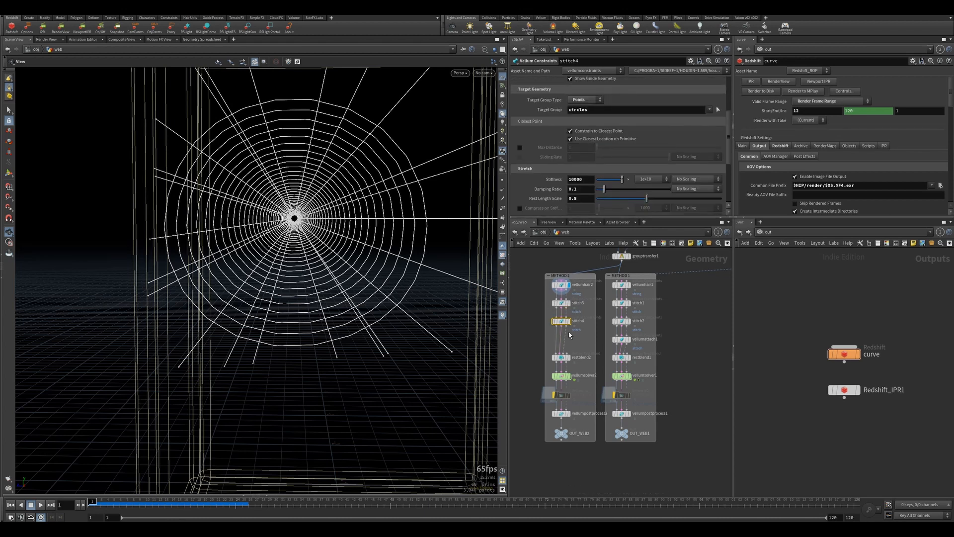
{"action": "left_click", "coordinate": [561, 303]}
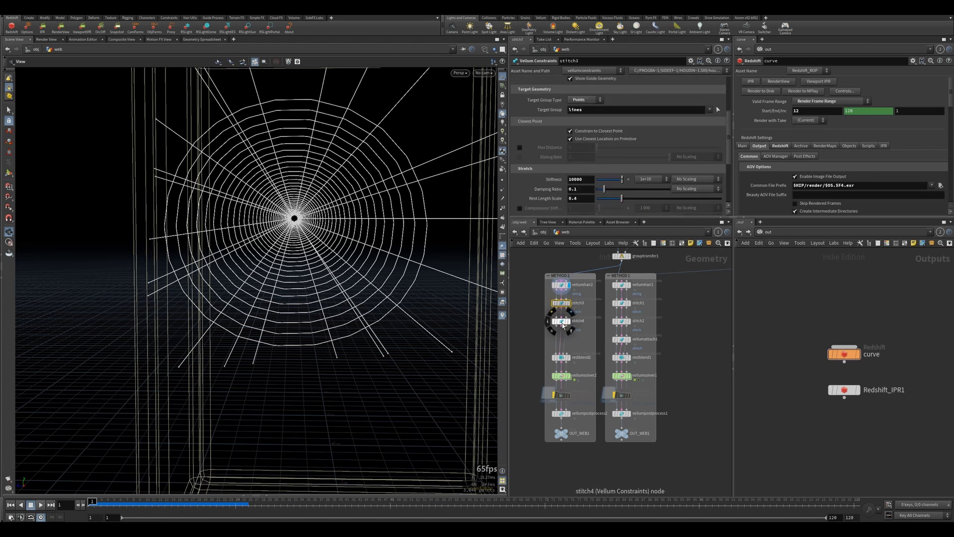
{"action": "left_click", "coordinate": [562, 322]}
{"action": "scroll", "coordinate": [583, 342], "scroll_direction": "up", "scroll_amount": 3}
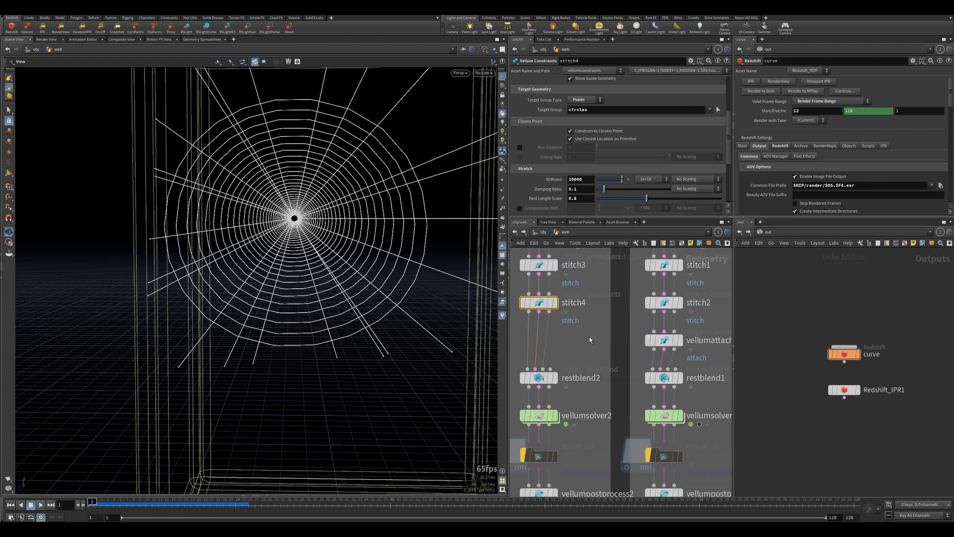
{"action": "scroll", "coordinate": [590, 340], "scroll_direction": "down", "scroll_amount": 2}
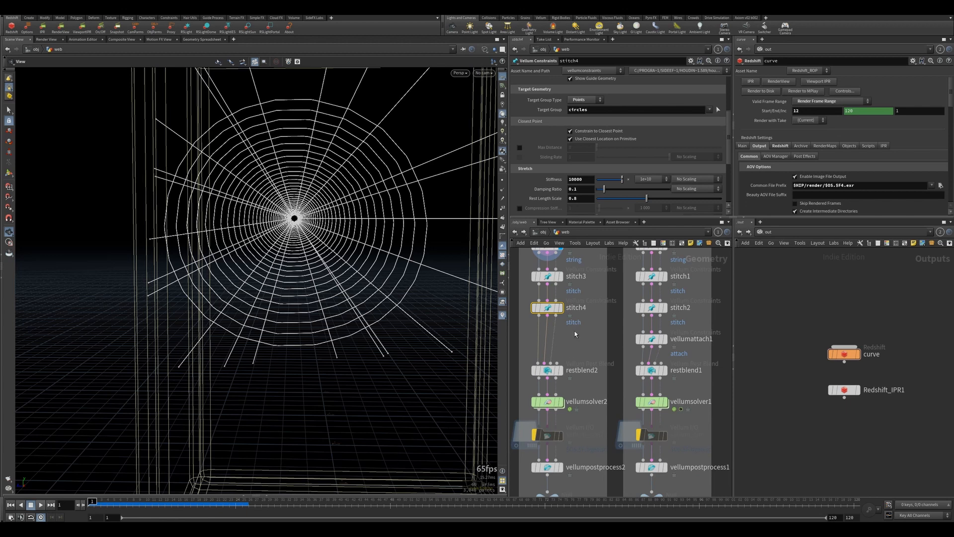
Review the blend setting of restblend2 and the Pin to Animation settings of vellumhair2.
{"action": "left_click", "coordinate": [550, 373]}
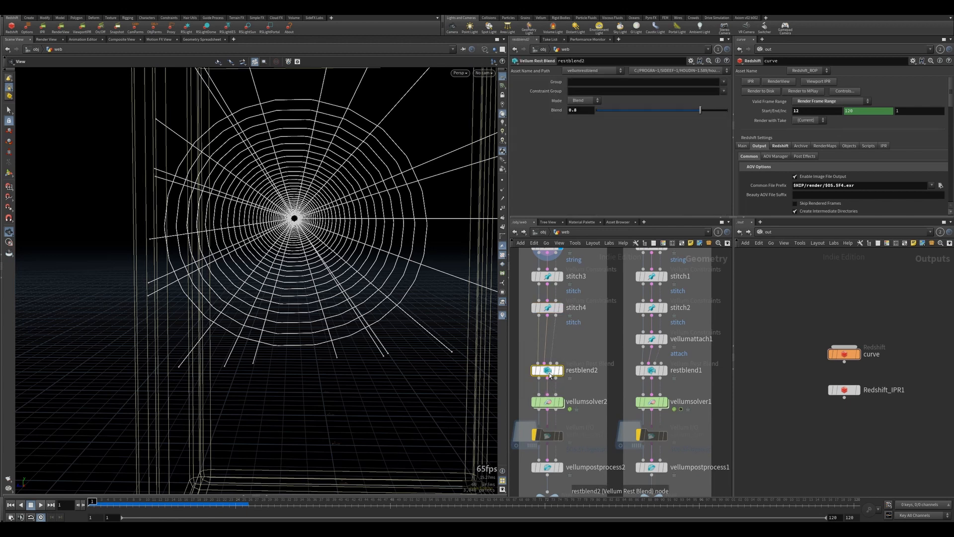
{"action": "middle_click_drag", "start_coordinate": [571, 342], "coordinate": [570, 378]}
{"action": "left_click", "coordinate": [560, 280]}
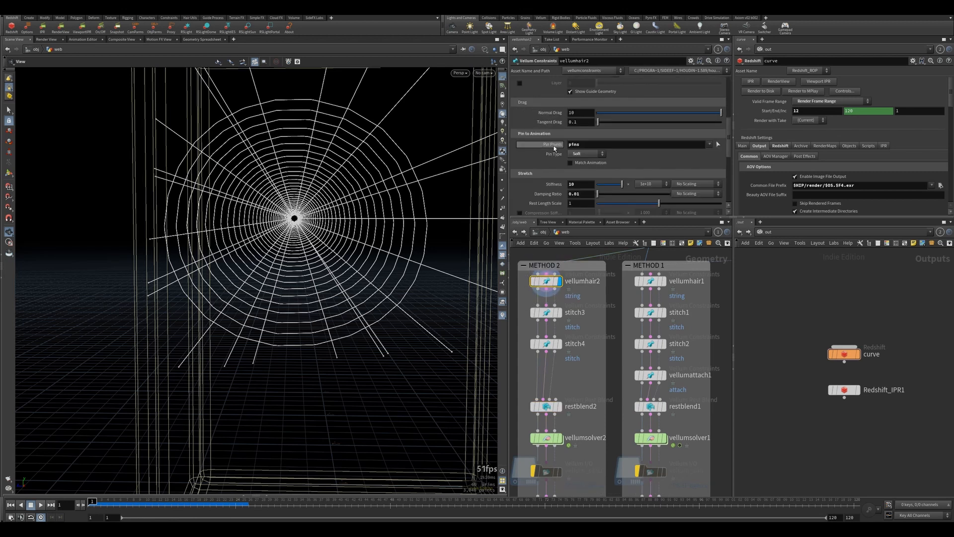
Trace the pins group back to the group node that creates it, and check vellumhair2's Pin Type.
{"action": "key", "text": "h"}
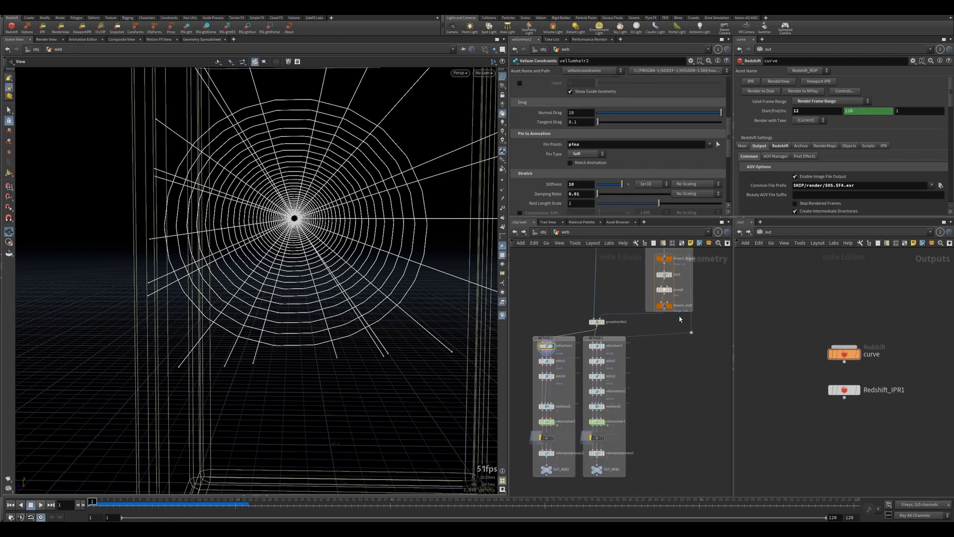
{"action": "left_click_drag", "start_coordinate": [681, 319], "coordinate": [656, 261]}
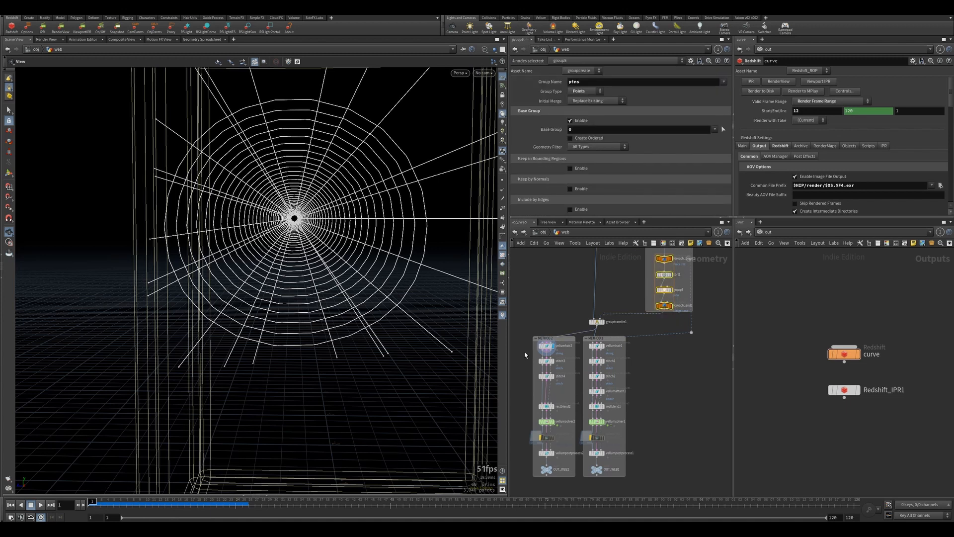
{"action": "left_click", "coordinate": [546, 345]}
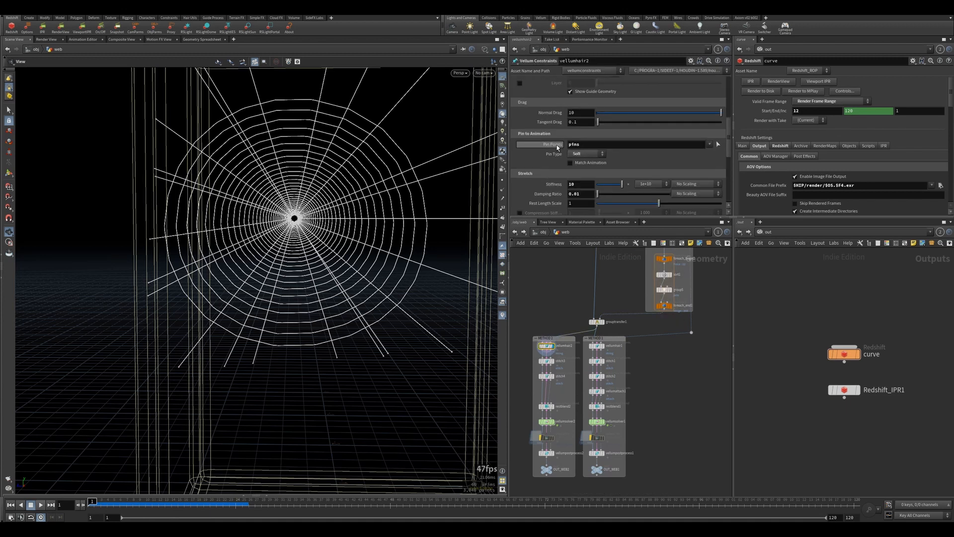
{"action": "left_click", "coordinate": [588, 156]}
Display the vellumsolver2 node, frame the whole web in its box, and play the METHOD 2 simulation from frame 1.
{"action": "scroll", "coordinate": [542, 462], "scroll_direction": "up", "scroll_amount": 5}
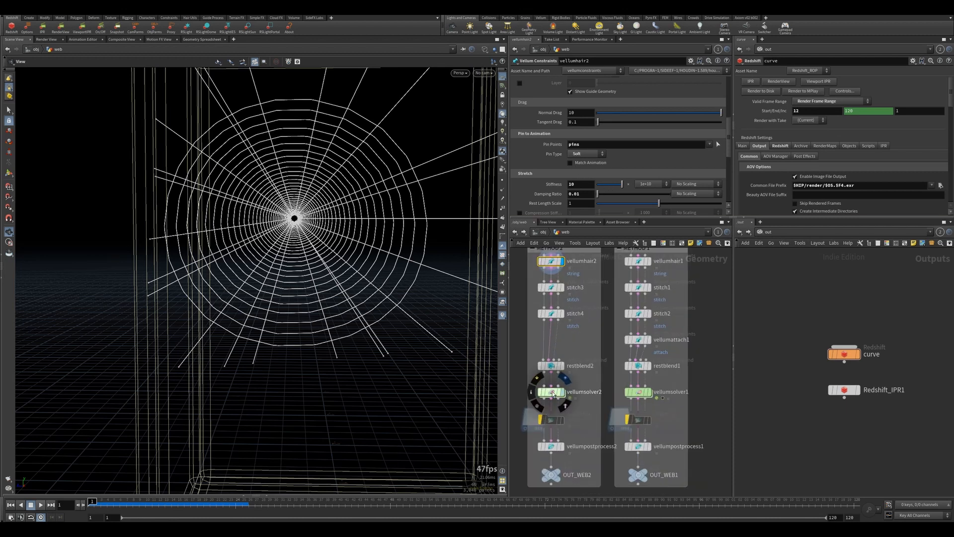
{"action": "left_click", "coordinate": [553, 393]}
{"action": "left_click_drag", "start_coordinate": [390, 241], "coordinate": [400, 80]}
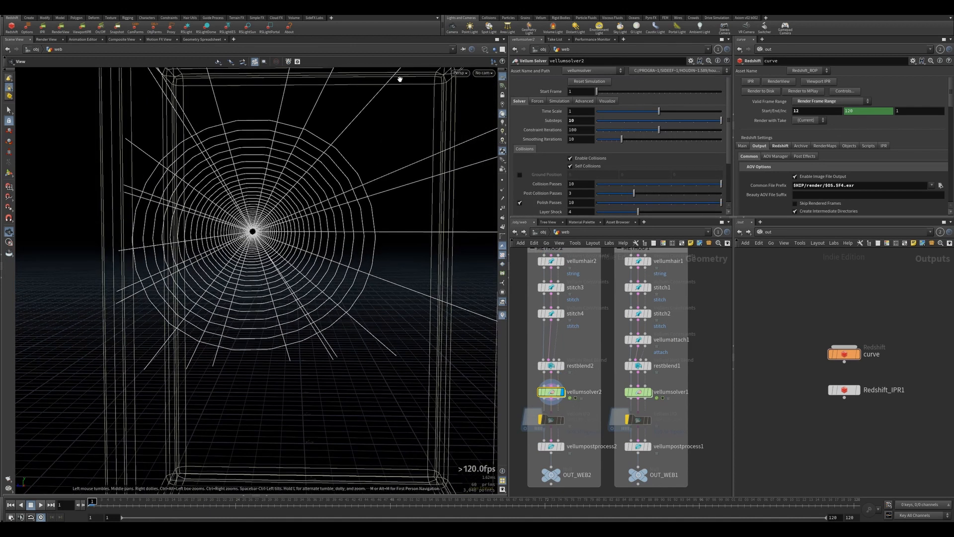
{"action": "left_click_drag", "start_coordinate": [367, 200], "coordinate": [392, 201]}
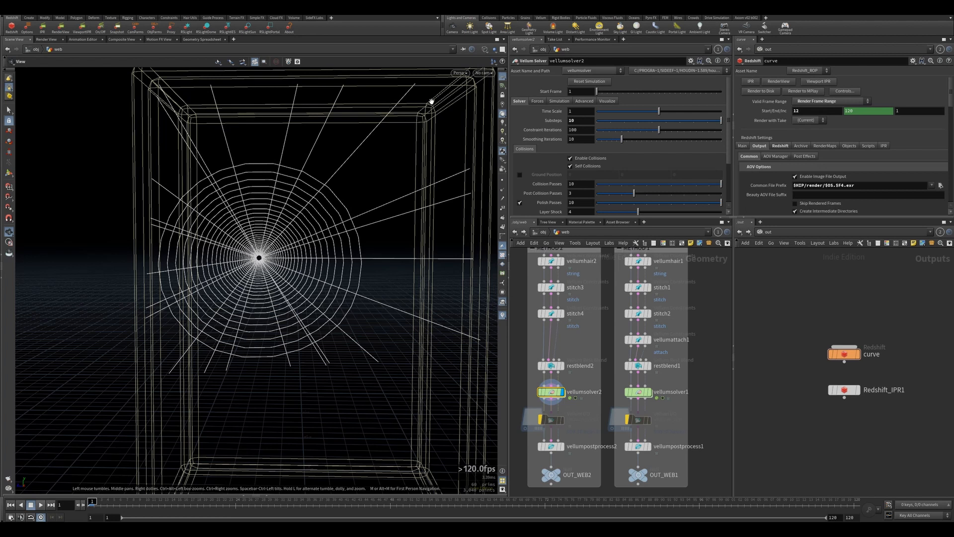
{"action": "left_click", "coordinate": [41, 505]}
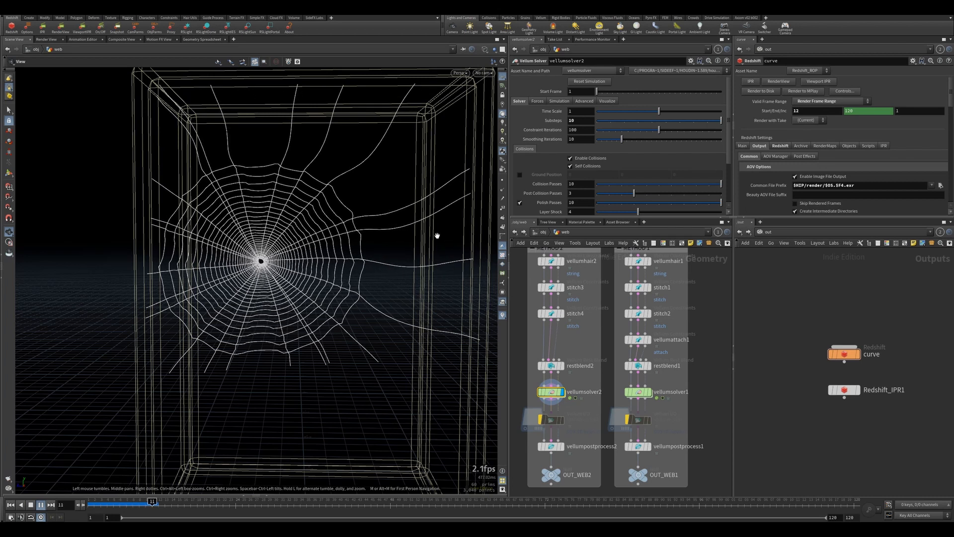
{"action": "left_click", "coordinate": [31, 505]}
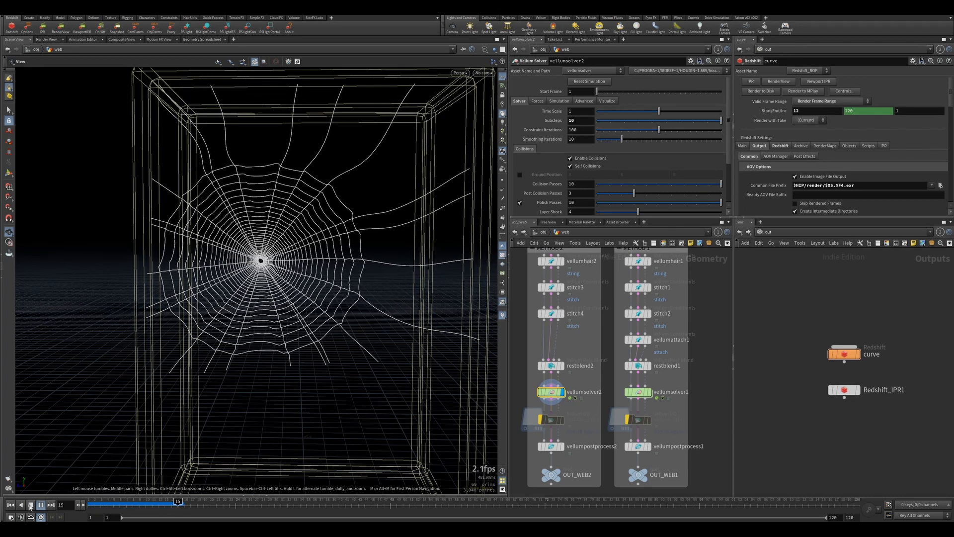
View the METHOD 2 web simulation from an angle and return to the first frame.
{"action": "left_click_drag", "start_coordinate": [259, 272], "coordinate": [206, 278]}
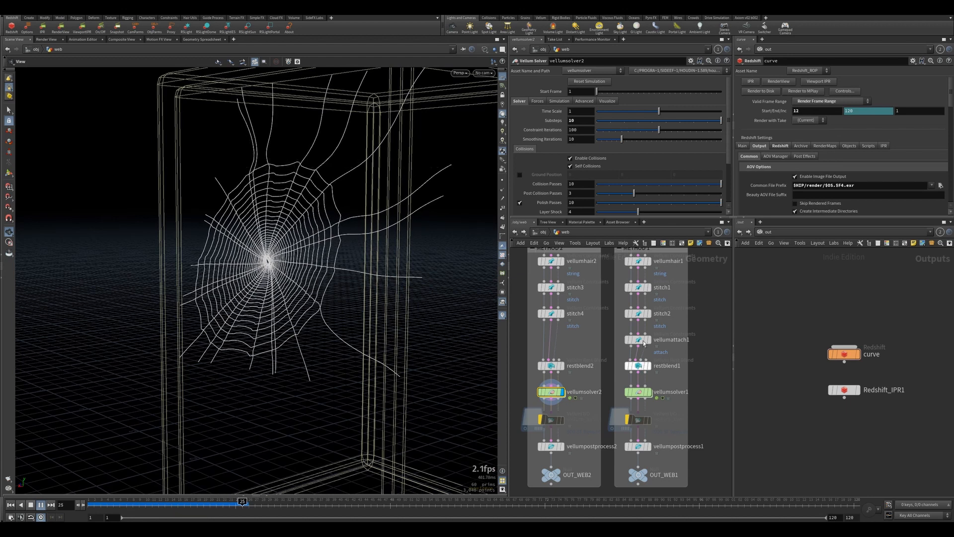
{"action": "mouse_move", "coordinate": [644, 343]}
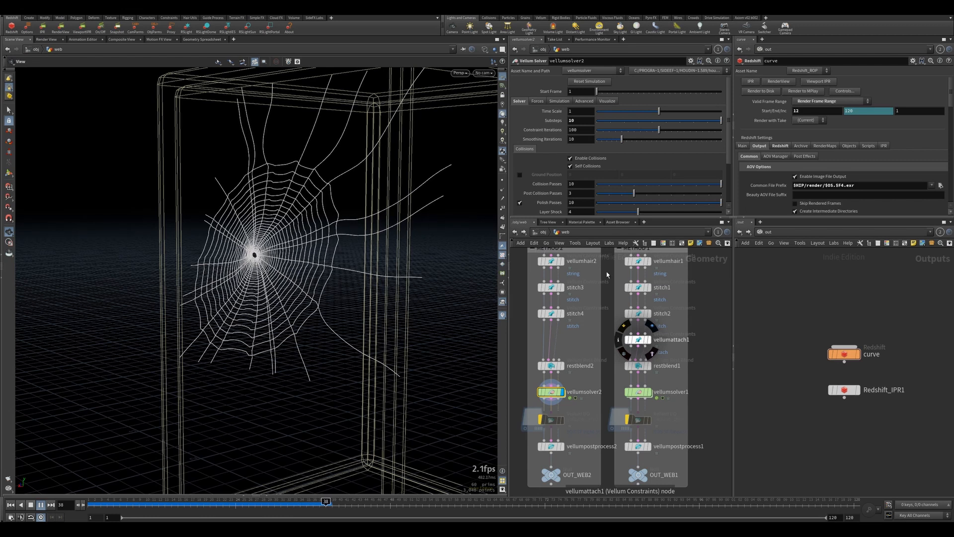
{"action": "left_click", "coordinate": [11, 505]}
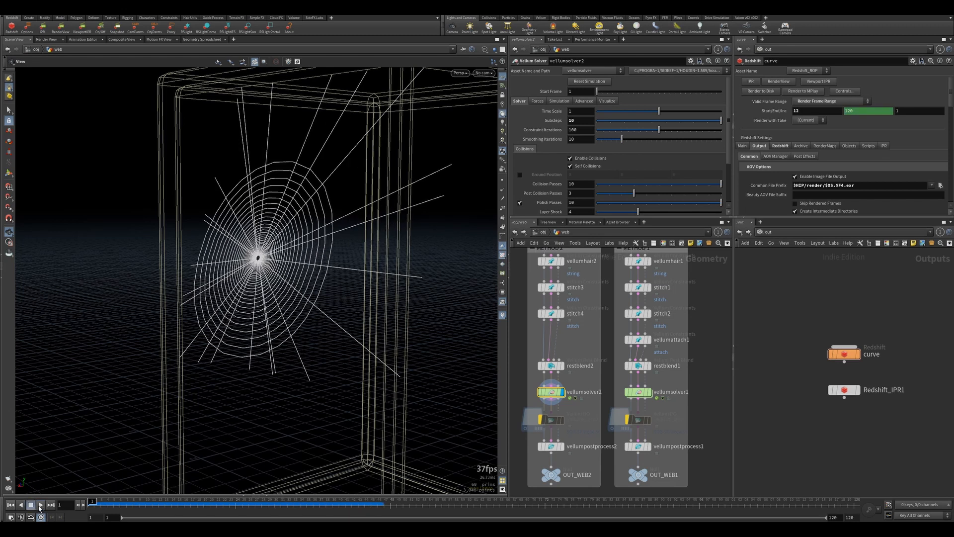
Play the METHOD 2 simulation, return to the first frame and view the web inside its box from other angles.
{"action": "left_click", "coordinate": [40, 506]}
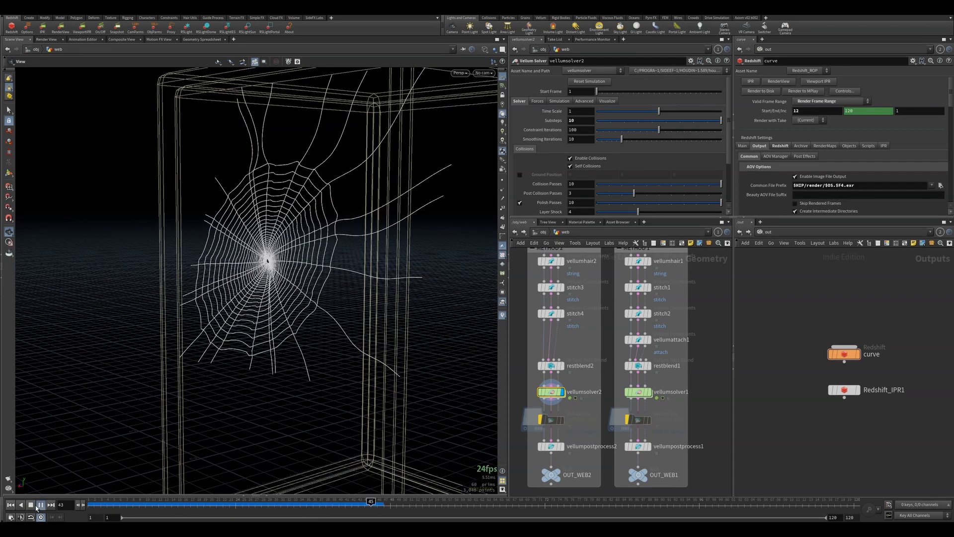
{"action": "left_click", "coordinate": [12, 506]}
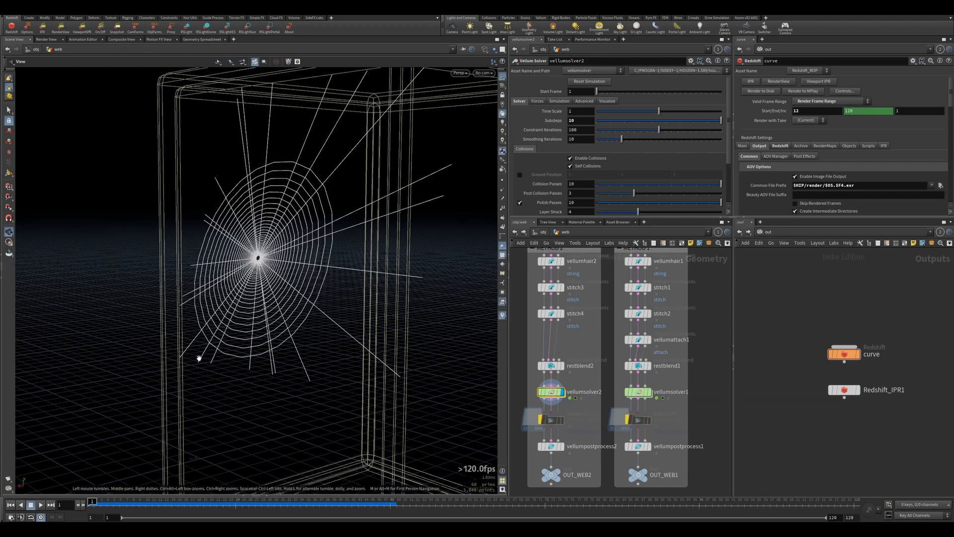
{"action": "left_click_drag", "start_coordinate": [300, 246], "coordinate": [351, 271]}
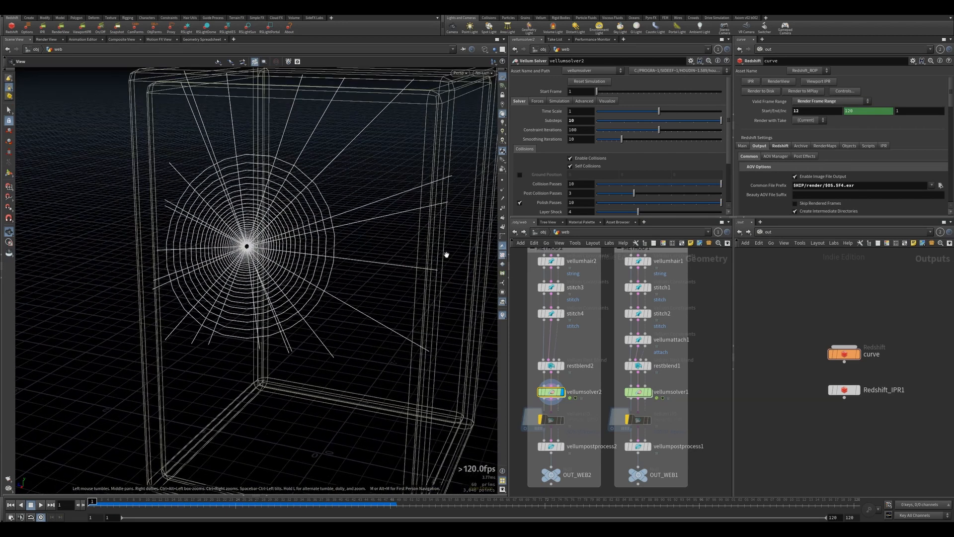
{"action": "left_click_drag", "start_coordinate": [290, 237], "coordinate": [268, 235]}
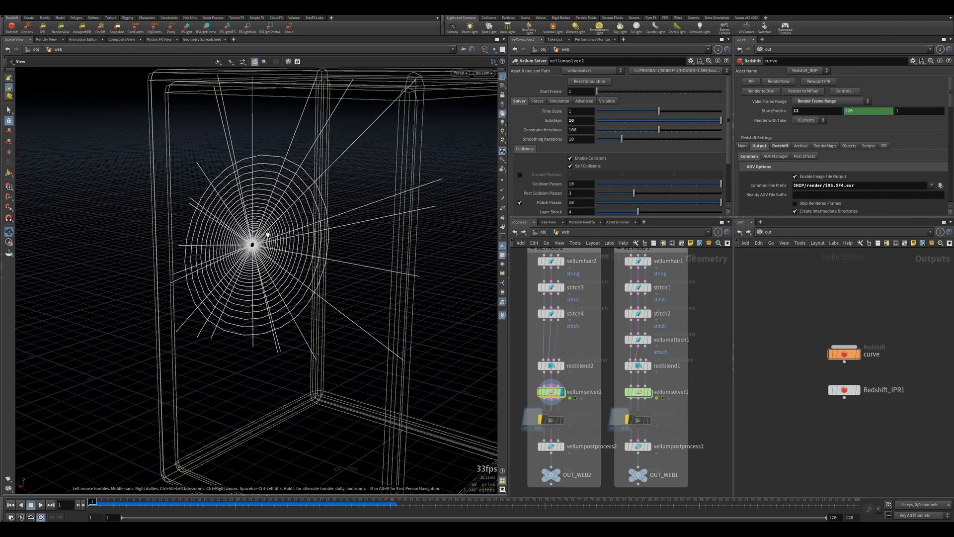
Display vellumpostprocess2 and compare its smoothing and collision settings with those of vellumpostprocess1.
{"action": "scroll", "coordinate": [595, 284], "scroll_direction": "down", "scroll_amount": 3}
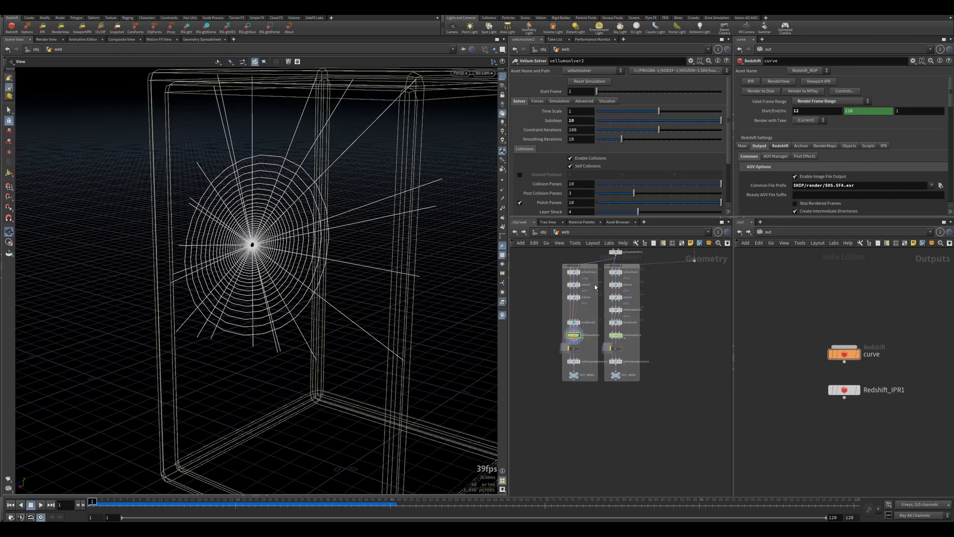
{"action": "scroll", "coordinate": [576, 365], "scroll_direction": "up", "scroll_amount": 2}
{"action": "left_click", "coordinate": [578, 361]}
{"action": "left_click", "coordinate": [583, 361]}
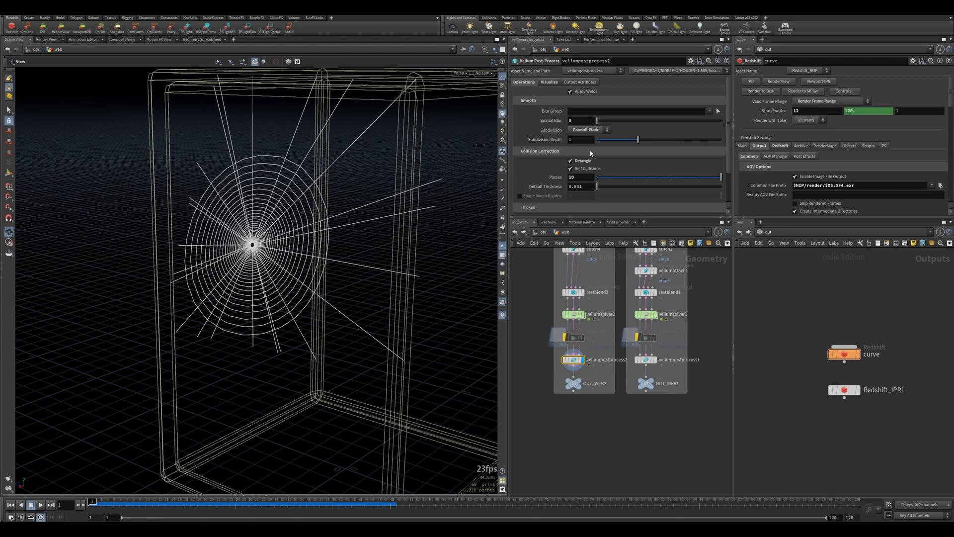
{"action": "left_click", "coordinate": [647, 359]}
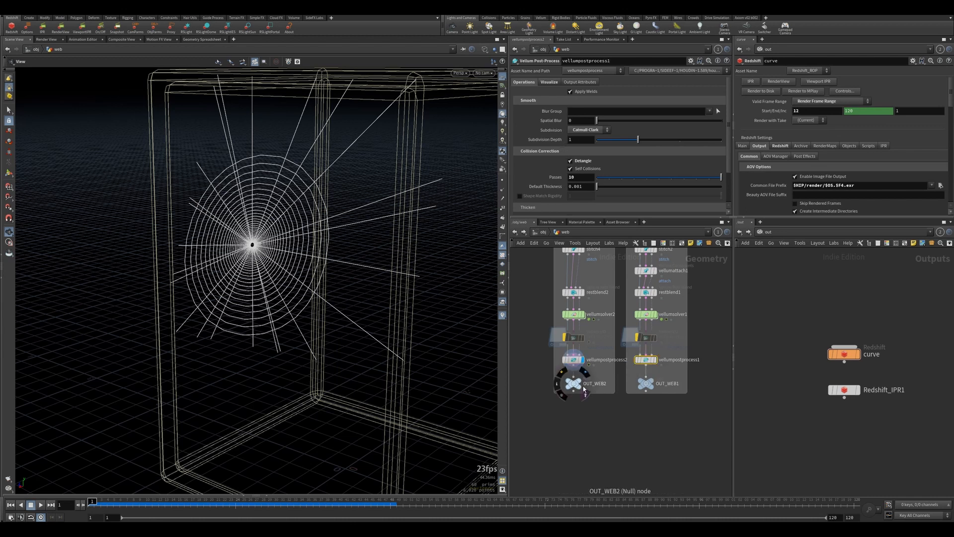
Display the OUT_WEB1 output null of METHOD 1 and show the entire web node network.
{"action": "scroll", "coordinate": [597, 395], "scroll_direction": "down", "scroll_amount": 3}
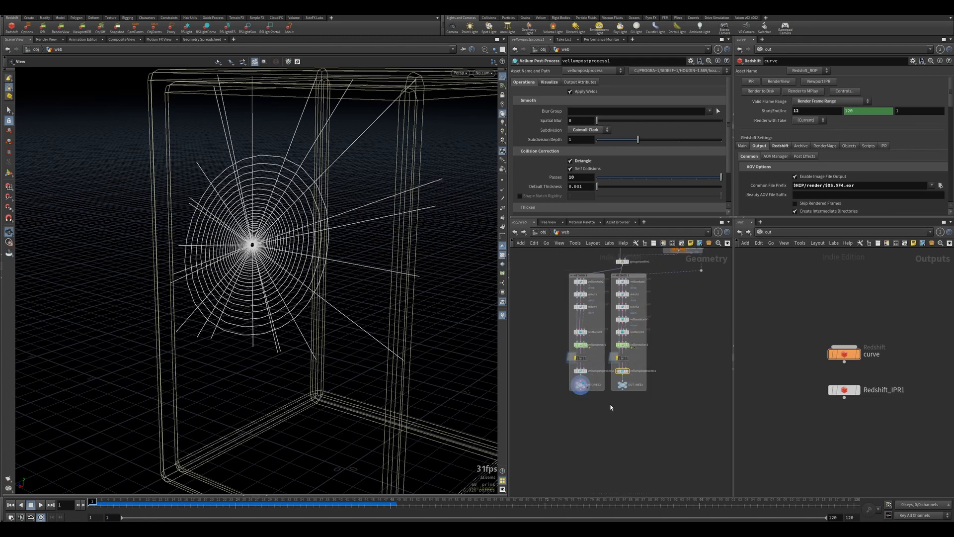
{"action": "left_click", "coordinate": [626, 385]}
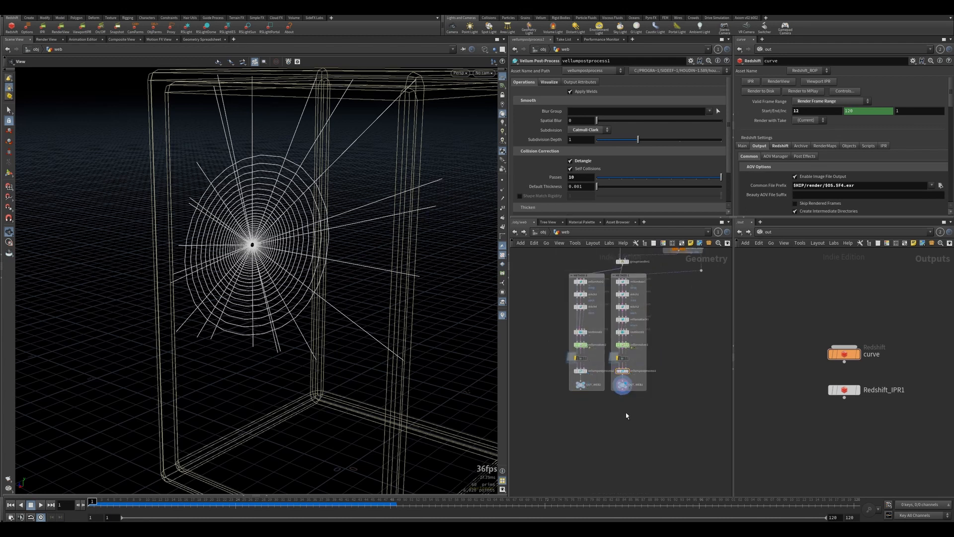
{"action": "key", "text": "h"}
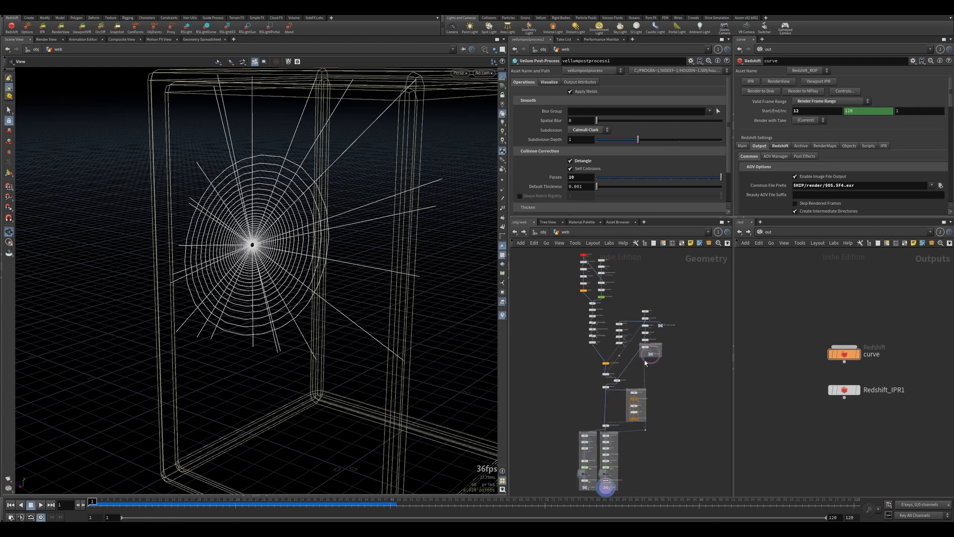
Go up to the object level, enter the rndr_drops network and look through cam1.
{"action": "left_click", "coordinate": [542, 232]}
{"action": "mouse_move", "coordinate": [560, 350]}
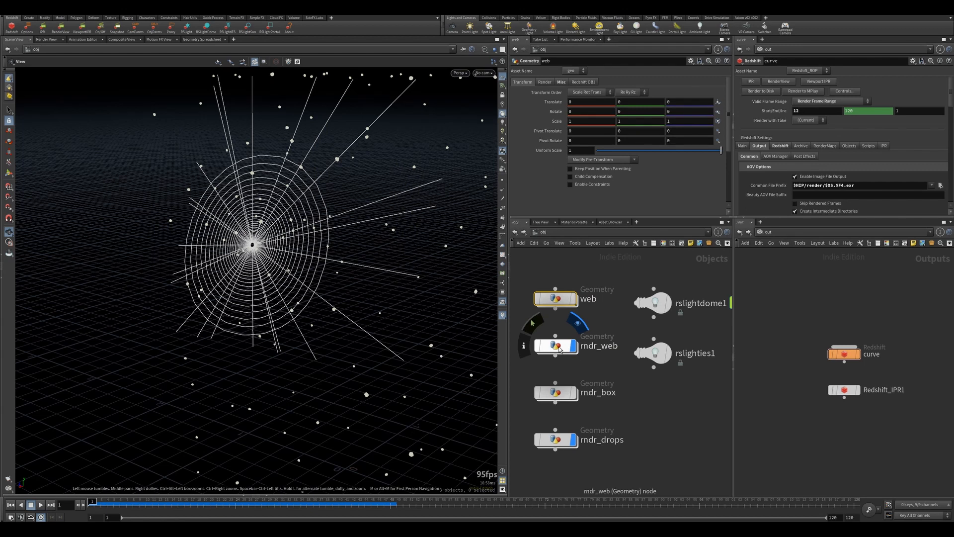
{"action": "double_click", "coordinate": [563, 441]}
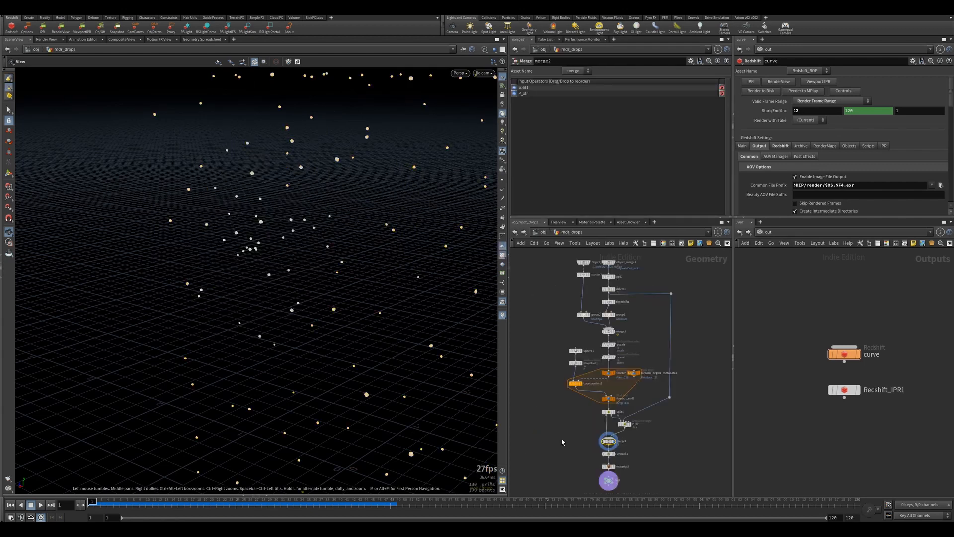
{"action": "left_click", "coordinate": [484, 73]}
{"action": "left_click", "coordinate": [495, 110]}
Display object_merge2 in rndr_drops, and open the web network in the other pane to locate its OUT_BOX_OUTER source.
{"action": "scroll", "coordinate": [573, 270], "scroll_direction": "up", "scroll_amount": 3}
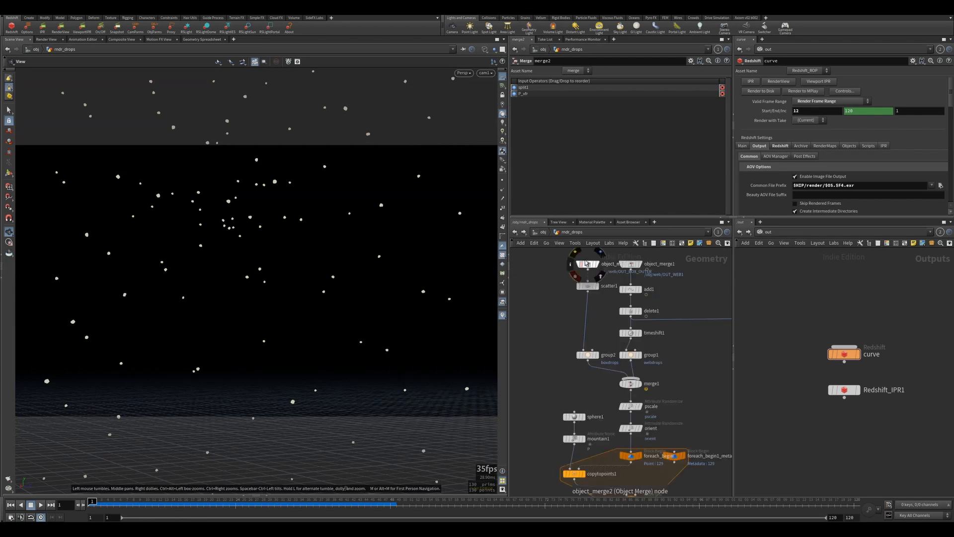
{"action": "left_click", "coordinate": [588, 264]}
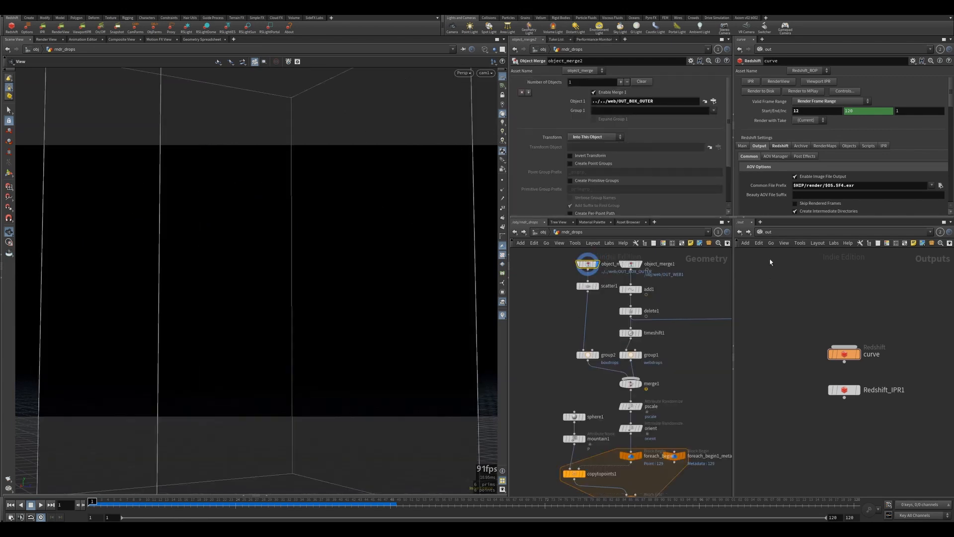
{"action": "left_click", "coordinate": [768, 232]}
{"action": "left_click", "coordinate": [784, 270]}
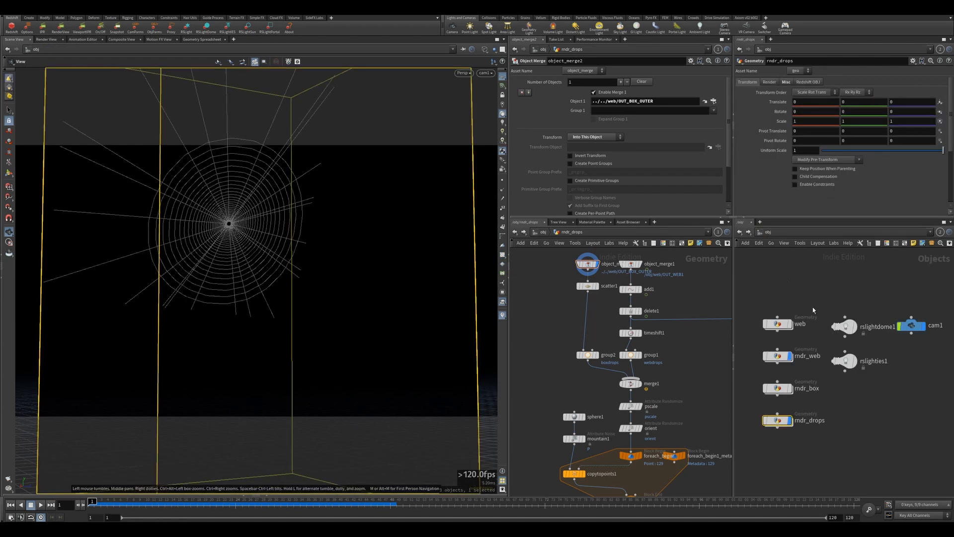
{"action": "double_click", "coordinate": [780, 325]}
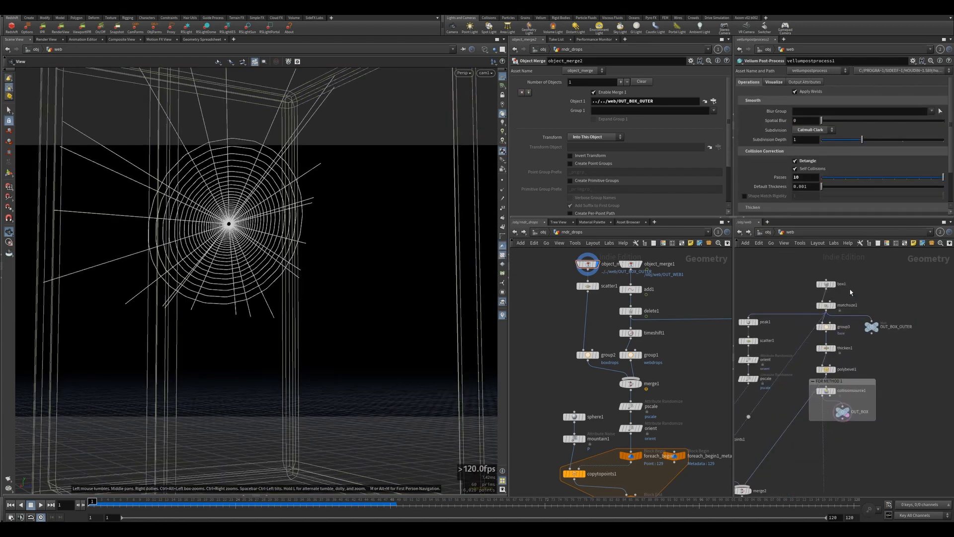
{"action": "left_click", "coordinate": [870, 321]}
{"action": "mouse_move", "coordinate": [753, 326]}
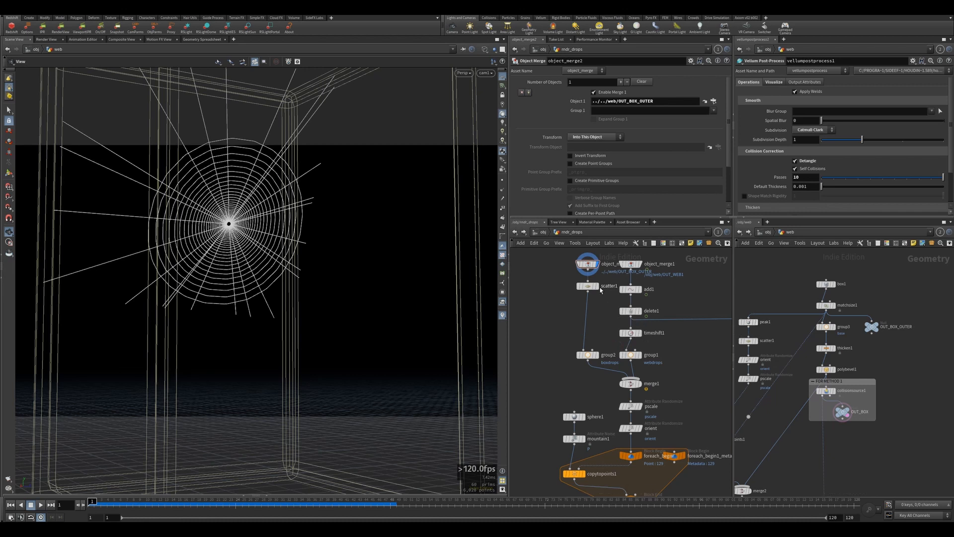
{"action": "mouse_move", "coordinate": [597, 273]}
Display scatter1 and group2 to review the points scattered on the box and their boxdrops group.
{"action": "left_click", "coordinate": [594, 286]}
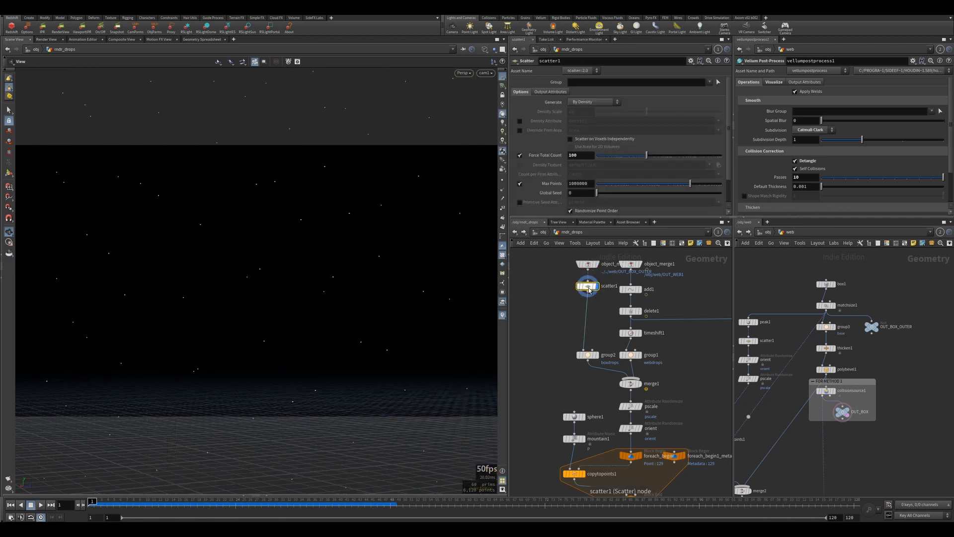
{"action": "left_click_drag", "start_coordinate": [336, 264], "coordinate": [425, 268]}
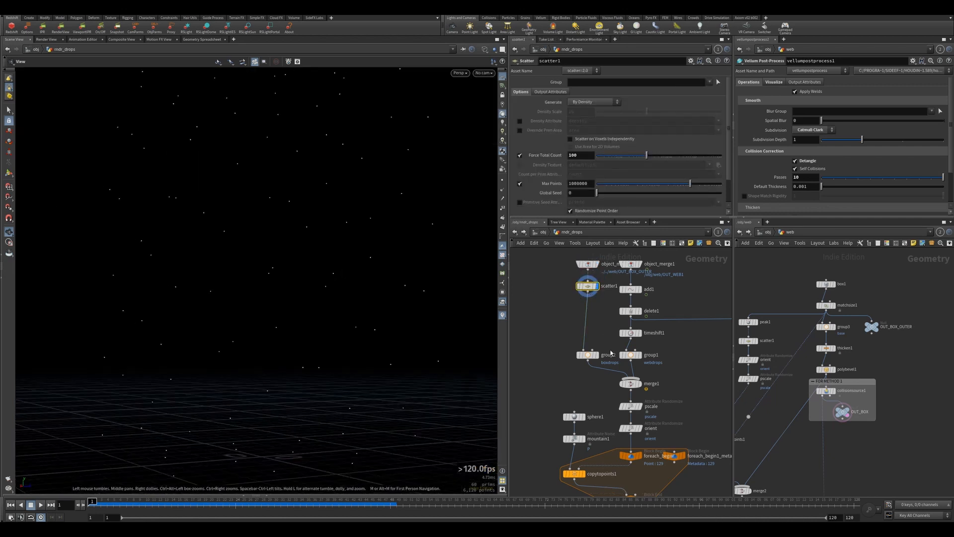
{"action": "left_click", "coordinate": [592, 355]}
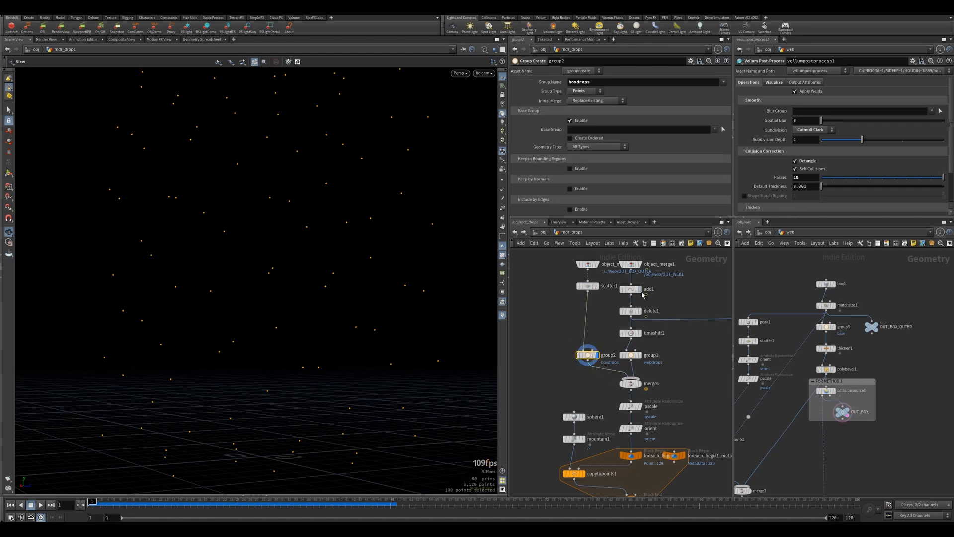
Check the OUT_WEB1 source path in object_merge1, and display add1 to inspect the web's points up close.
{"action": "left_click", "coordinate": [634, 265]}
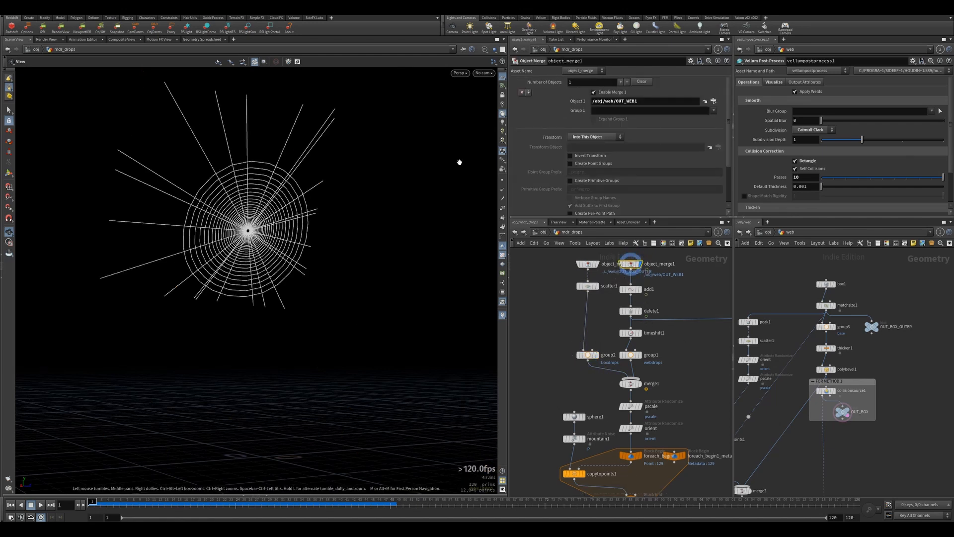
{"action": "left_click", "coordinate": [636, 101]}
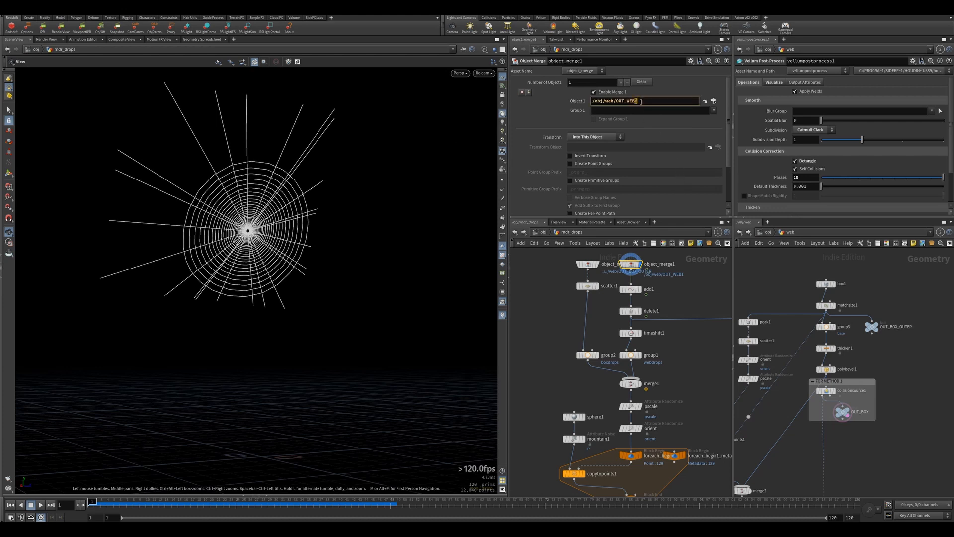
{"action": "left_click", "coordinate": [640, 290]}
{"action": "left_click", "coordinate": [633, 290]}
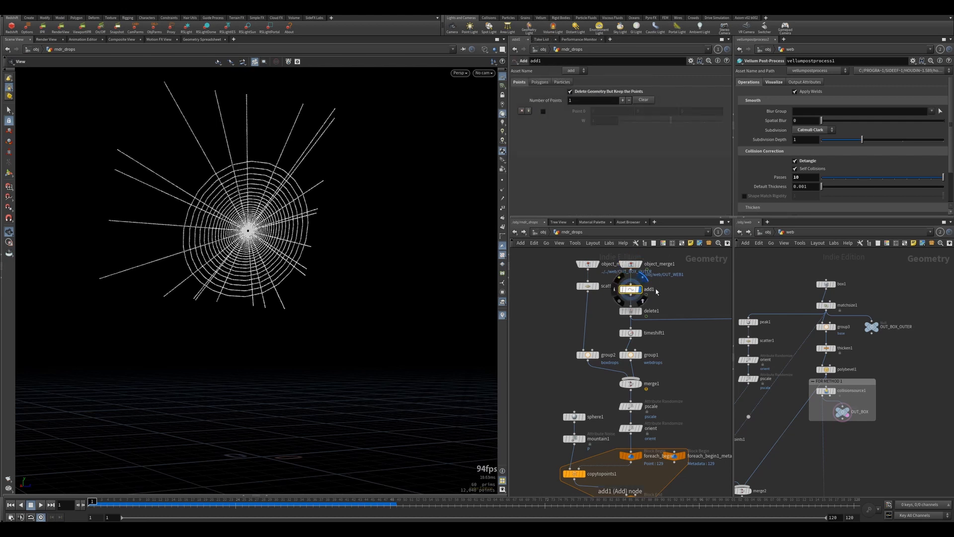
{"action": "scroll", "coordinate": [277, 199], "scroll_direction": "up", "scroll_amount": 5}
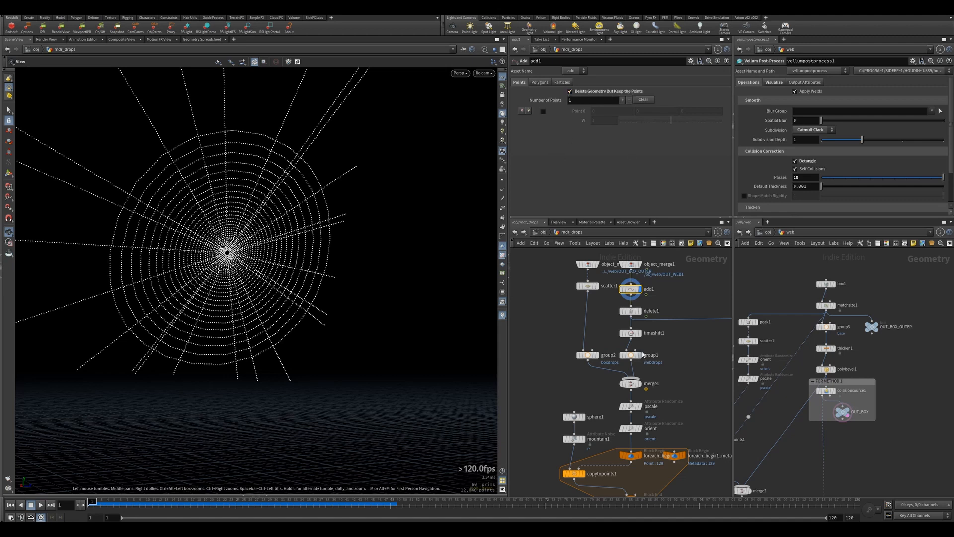
Display delete1 and timeshift1 to review the random point deletion expression and the fixed frame setting.
{"action": "left_click", "coordinate": [637, 311]}
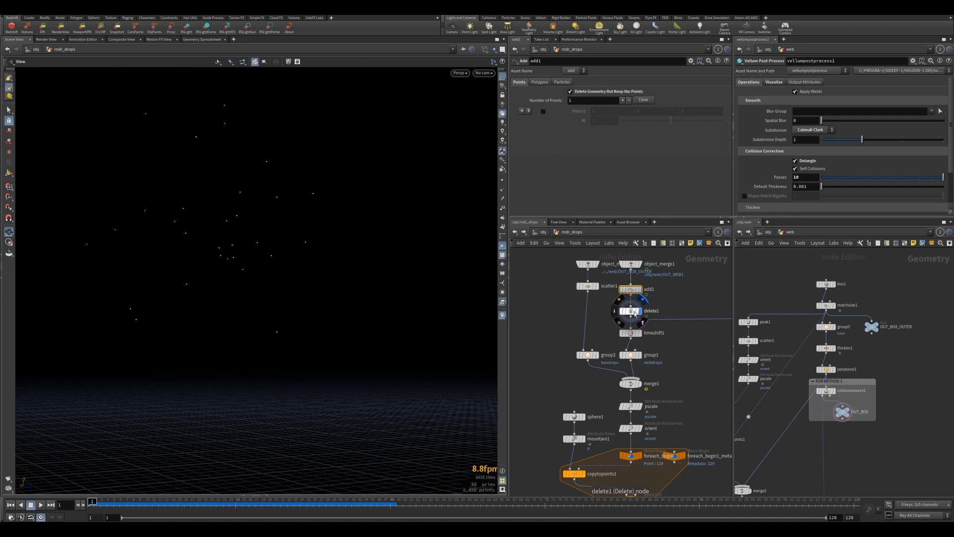
{"action": "left_click", "coordinate": [632, 312]}
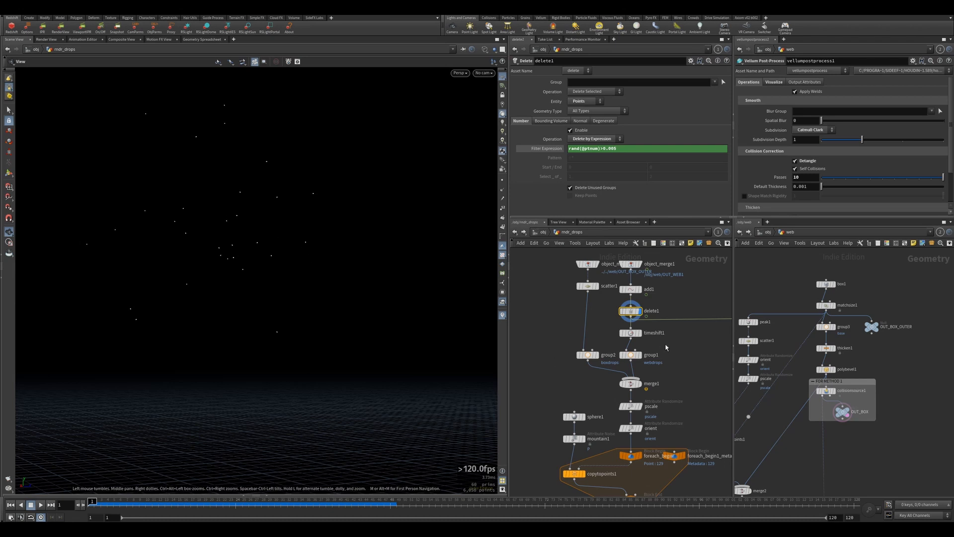
{"action": "left_click", "coordinate": [631, 333]}
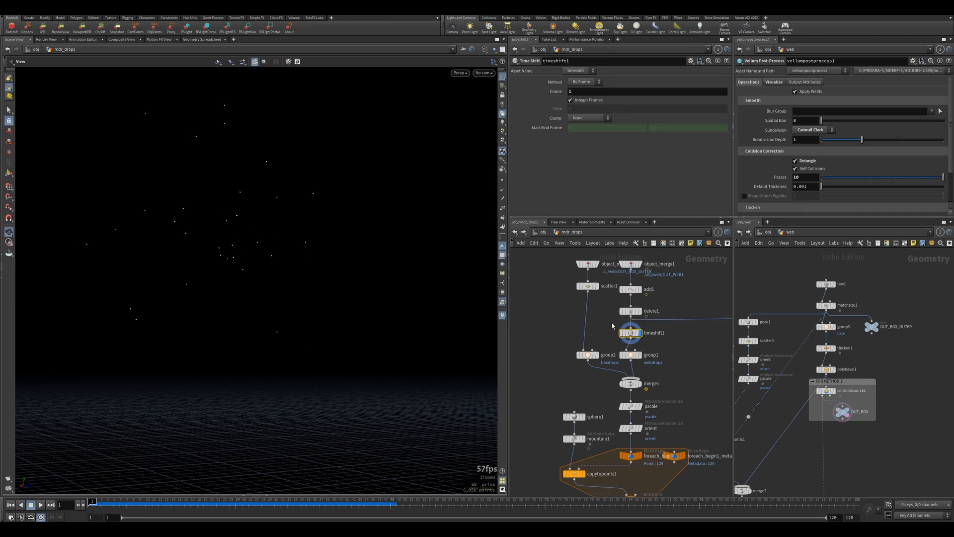
{"action": "scroll", "coordinate": [623, 322], "scroll_direction": "down", "scroll_amount": 2}
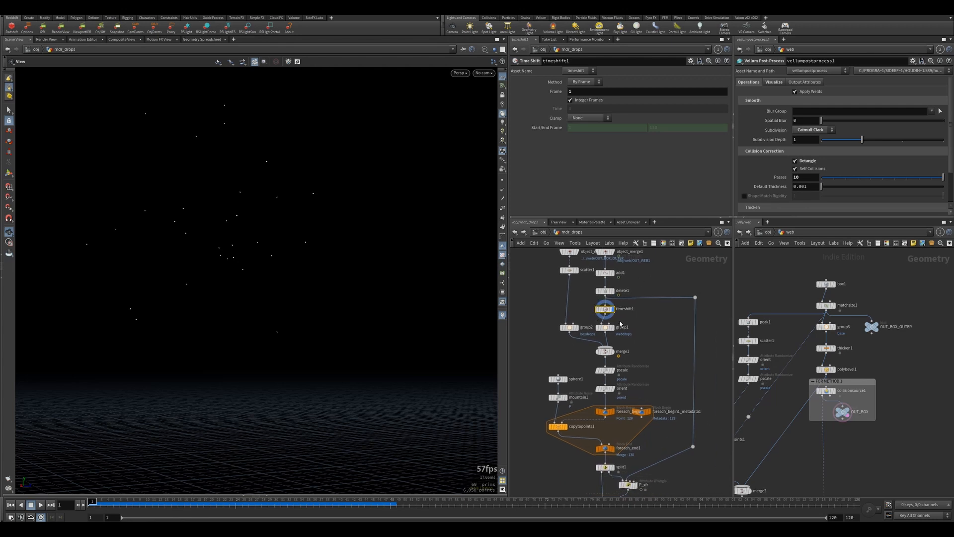
{"action": "key", "text": "Up"}
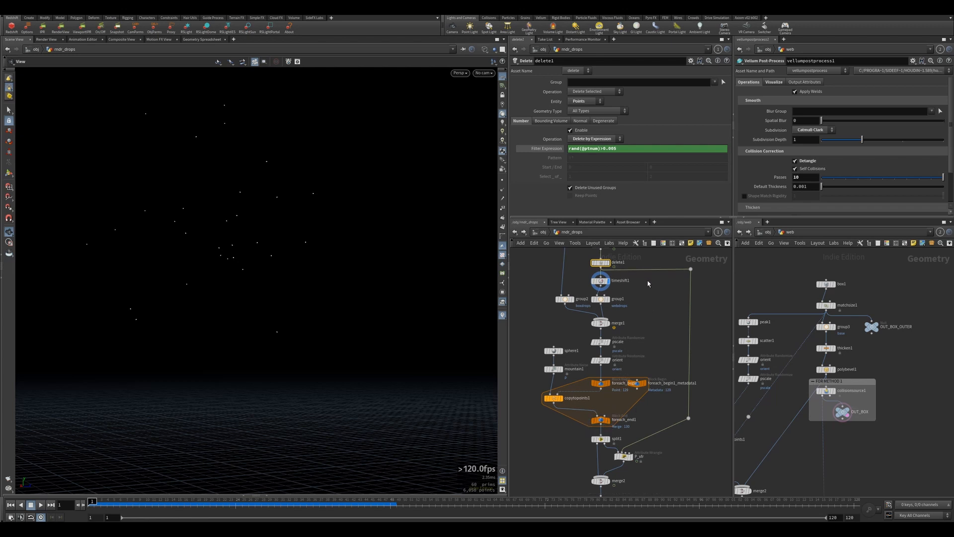
{"action": "middle_click_drag", "start_coordinate": [648, 281], "coordinate": [644, 312]}
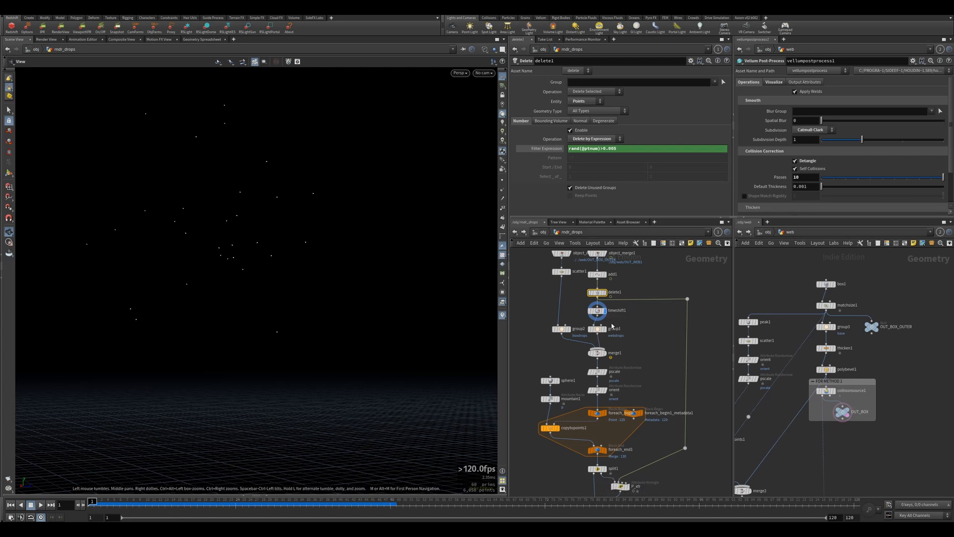
{"action": "left_click", "coordinate": [598, 310]}
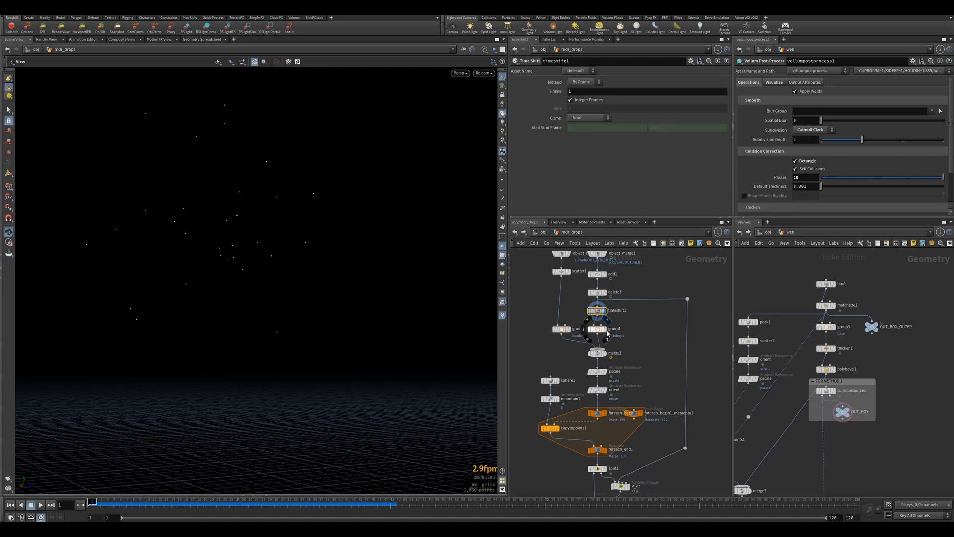
Display group1, merge1 and pscale in turn to review the webdrops group, the merged points and the random scale settings.
{"action": "left_click", "coordinate": [599, 329]}
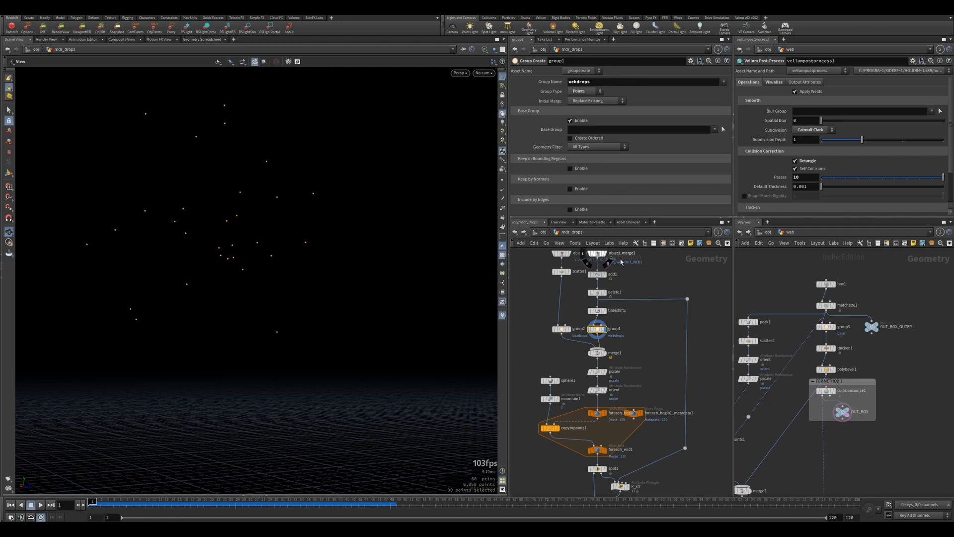
{"action": "middle_click_drag", "start_coordinate": [621, 340], "coordinate": [622, 311]}
{"action": "left_click", "coordinate": [605, 325]}
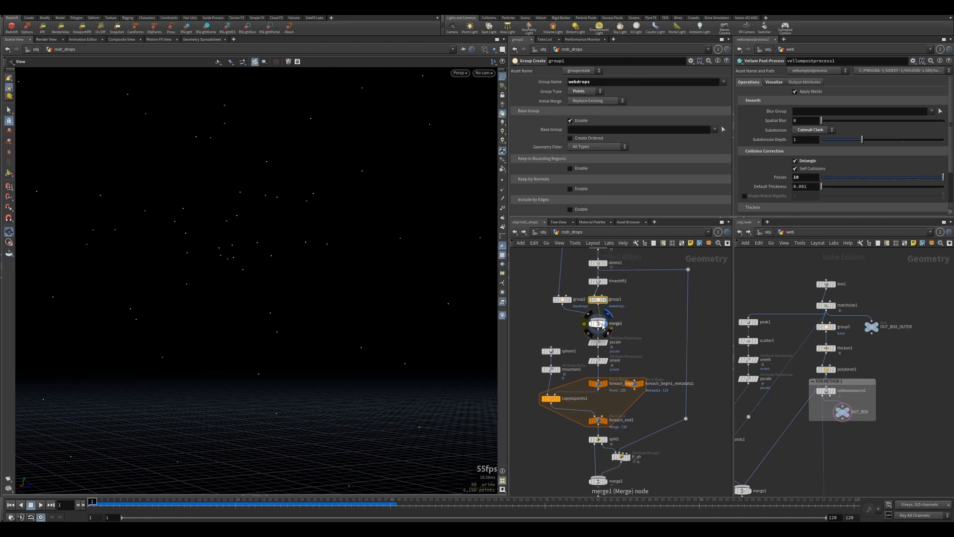
{"action": "left_click", "coordinate": [601, 324]}
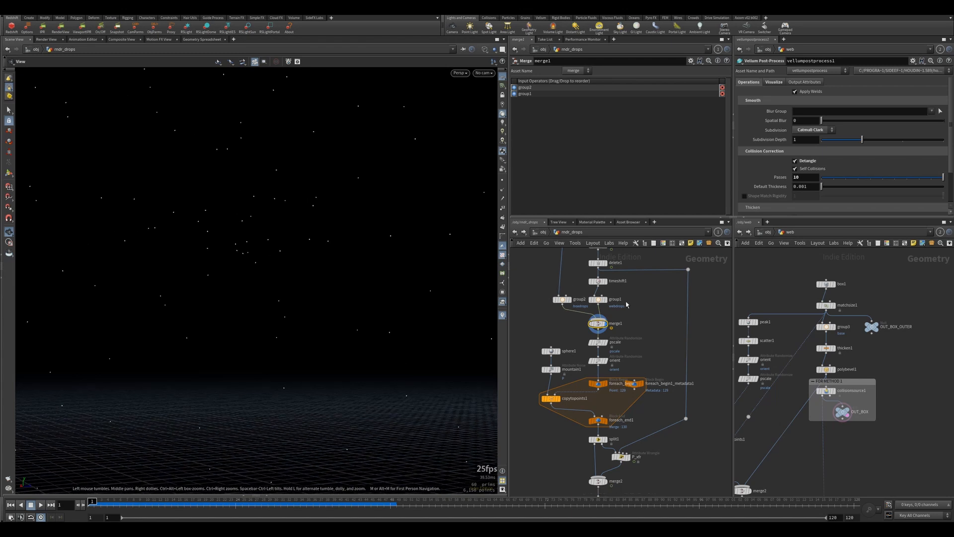
{"action": "left_click", "coordinate": [608, 343]}
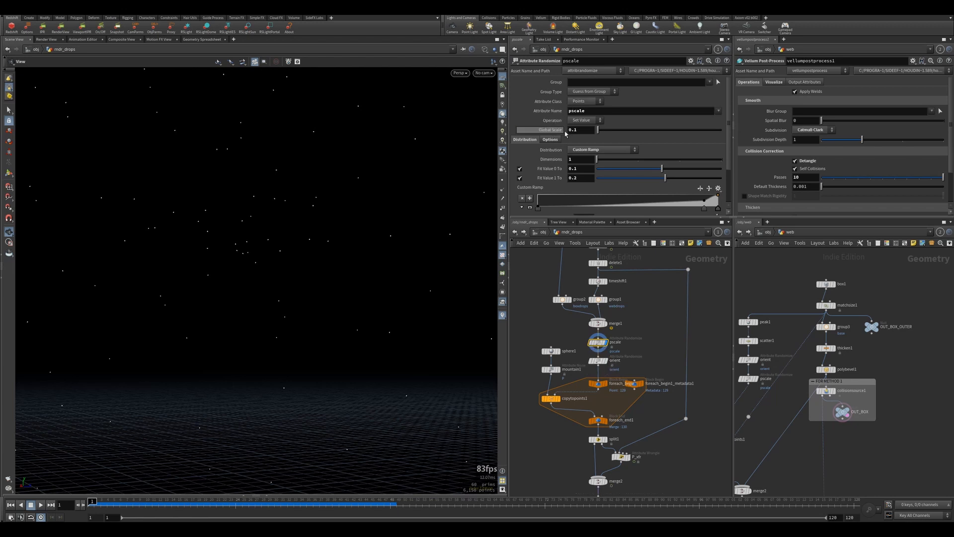
Display orient, sphere1 and mountain1 in turn to review the orientation randomization, the base sphere and its noise-deformed drop shape.
{"action": "left_click", "coordinate": [598, 360]}
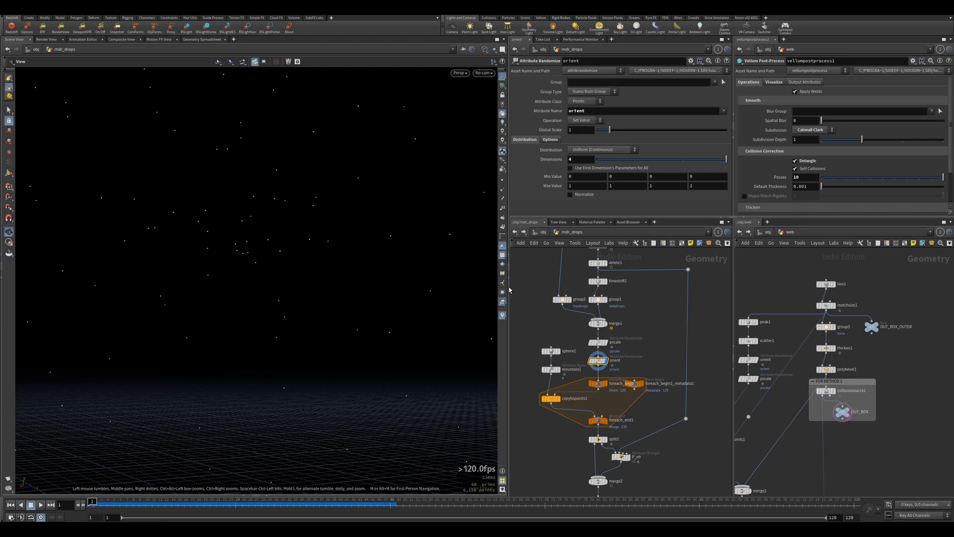
{"action": "middle_click_drag", "start_coordinate": [628, 398], "coordinate": [624, 345]}
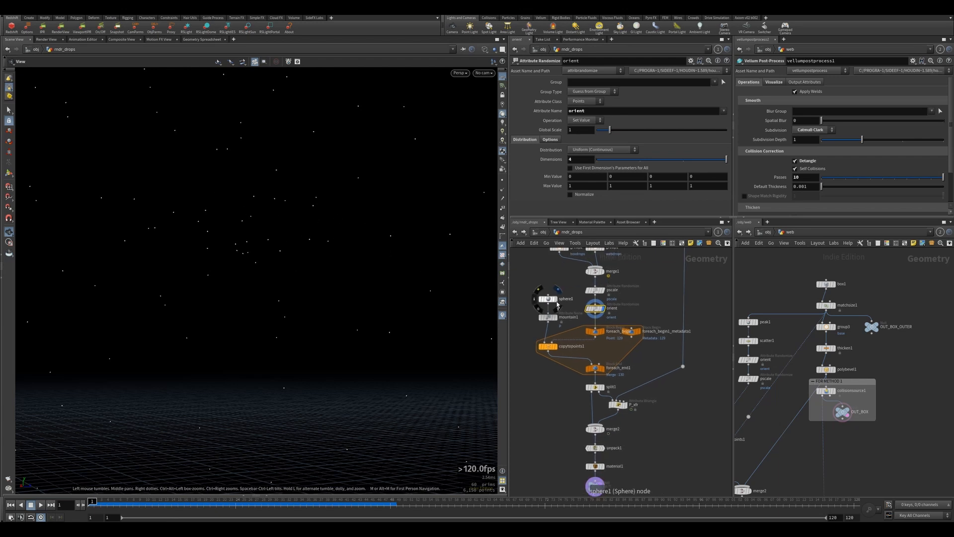
{"action": "left_click", "coordinate": [555, 299]}
{"action": "left_click", "coordinate": [549, 300]}
{"action": "middle_click_drag", "start_coordinate": [297, 343], "coordinate": [292, 227]}
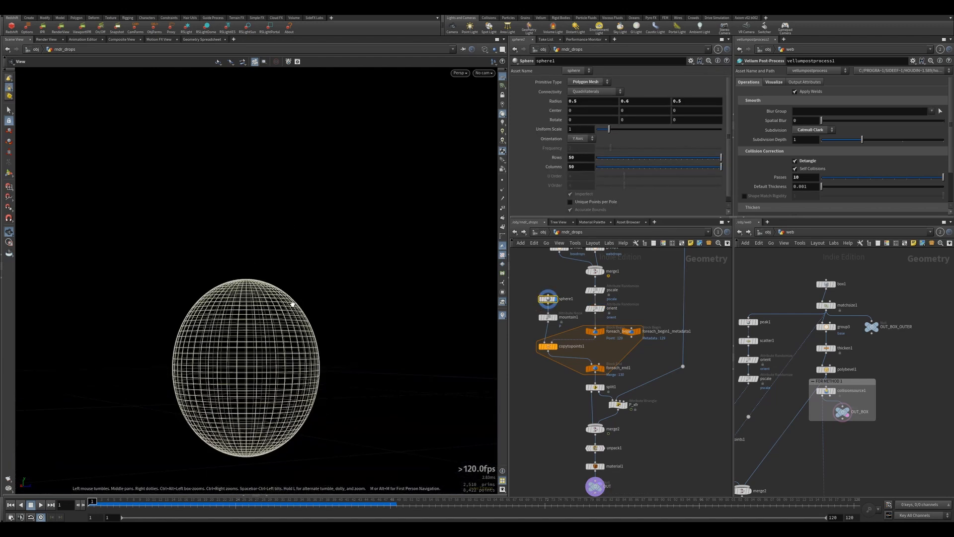
{"action": "left_click", "coordinate": [556, 317]}
{"action": "left_click", "coordinate": [548, 318]}
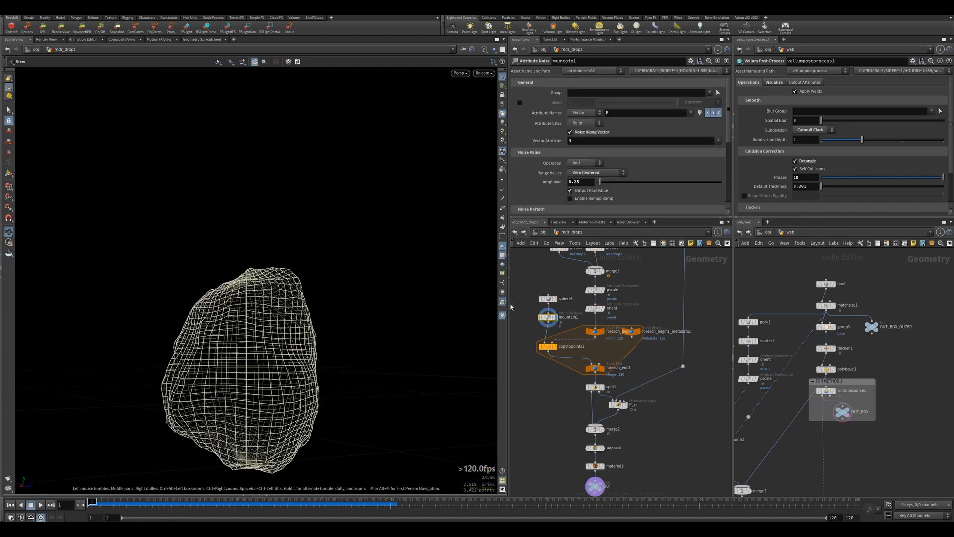
{"action": "left_click_drag", "start_coordinate": [273, 312], "coordinate": [281, 274]}
Widen the parameter area and examine mountain1's noise Offset expression, toggling between the formula and its evaluated value.
{"action": "scroll", "coordinate": [543, 173], "scroll_direction": "down", "scroll_amount": 5}
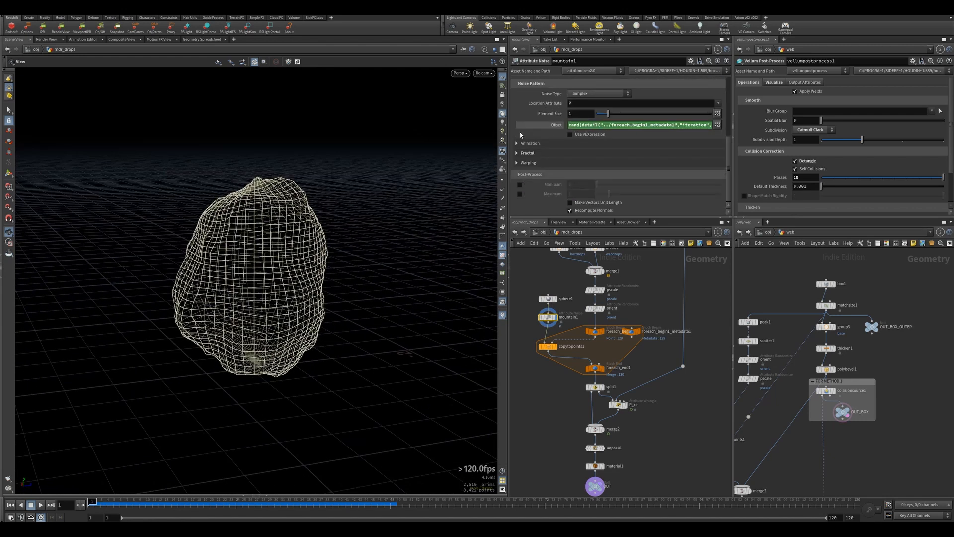
{"action": "left_click_drag", "start_coordinate": [510, 134], "coordinate": [353, 137]}
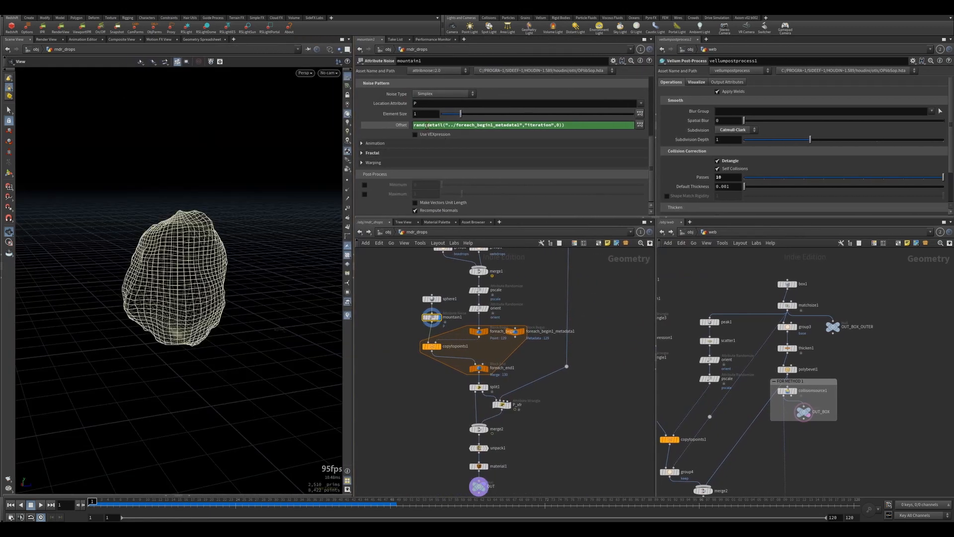
{"action": "left_click_drag", "start_coordinate": [427, 126], "coordinate": [562, 126]}
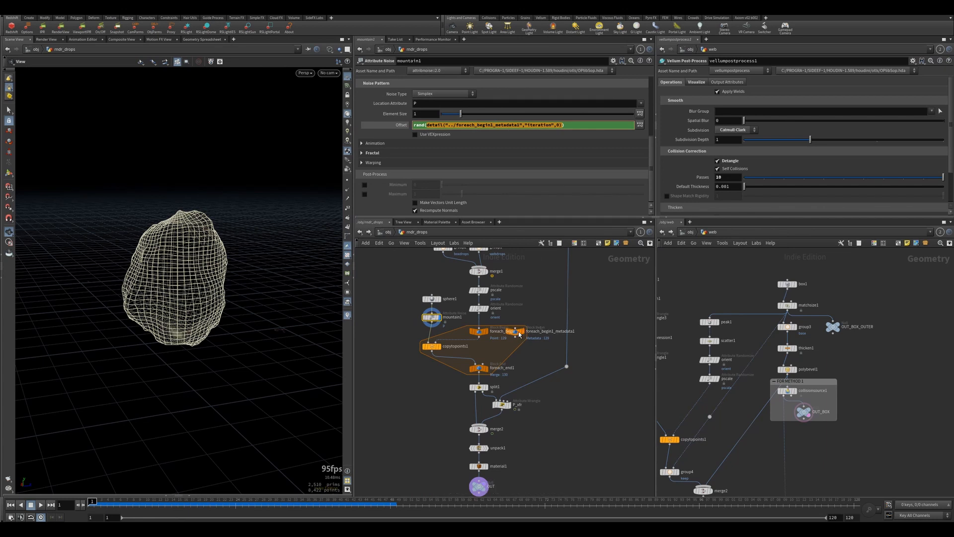
{"action": "left_click", "coordinate": [418, 125]}
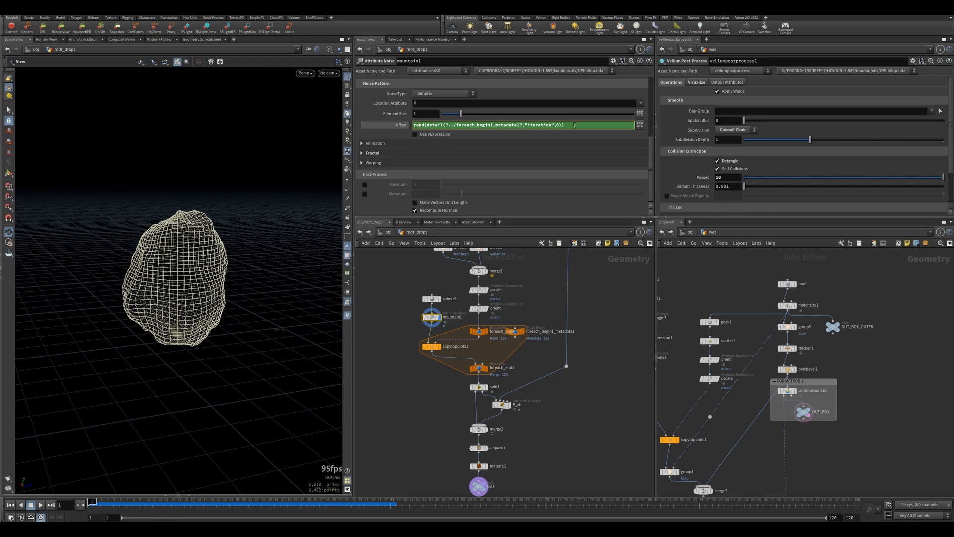
{"action": "left_click", "coordinate": [405, 124]}
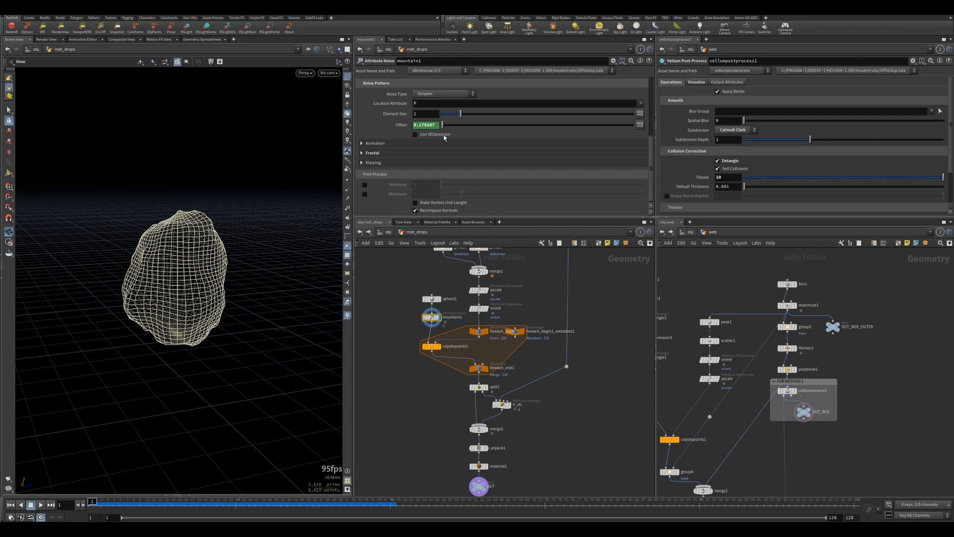
{"action": "left_click", "coordinate": [404, 126]}
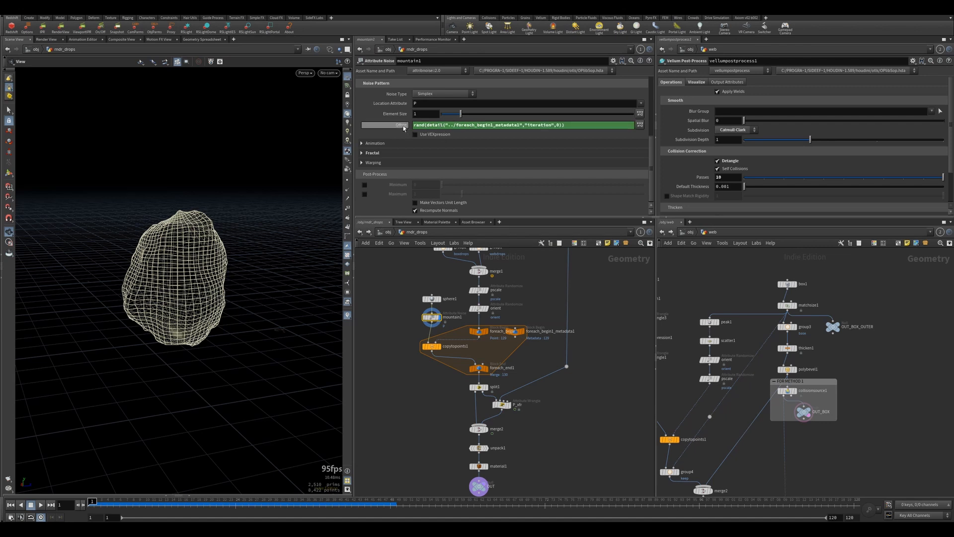
{"action": "left_click", "coordinate": [403, 126]}
{"action": "left_click", "coordinate": [403, 127]}
{"action": "left_click", "coordinate": [403, 126]}
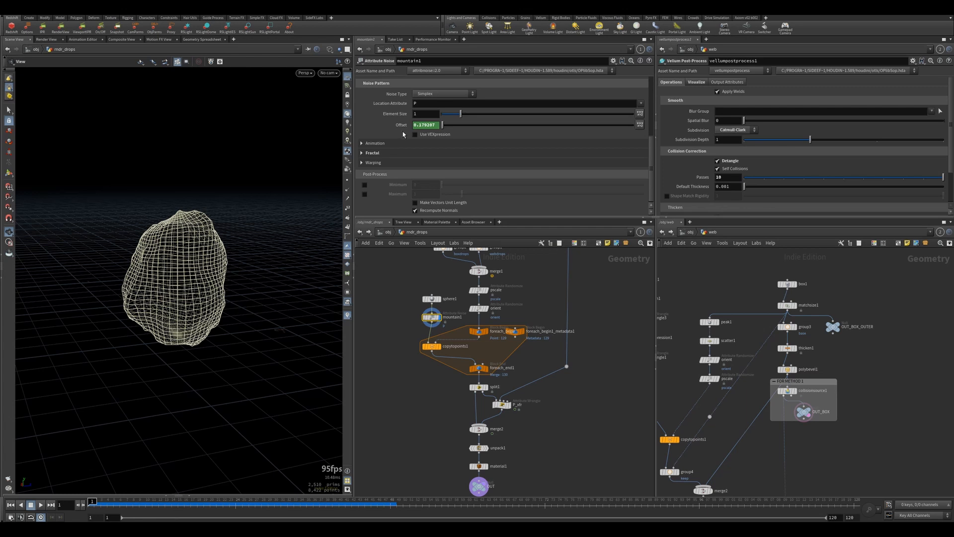
Display copytopoints1 and foreach_end1 to compare a single drop with all looped copies, and check the Pack and Instance setting.
{"action": "mouse_move", "coordinate": [490, 370]}
{"action": "left_click", "coordinate": [440, 350]}
{"action": "left_click", "coordinate": [431, 346]}
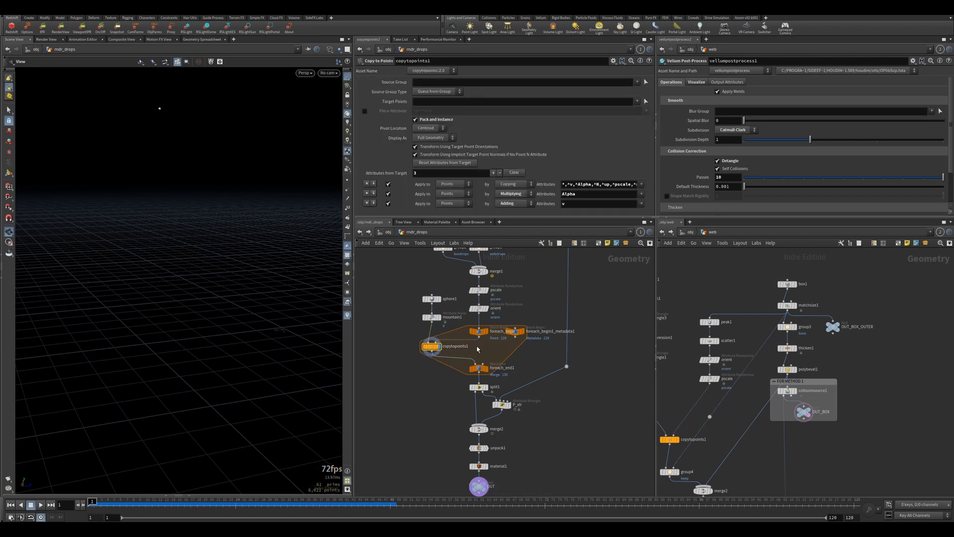
{"action": "left_click", "coordinate": [487, 371]}
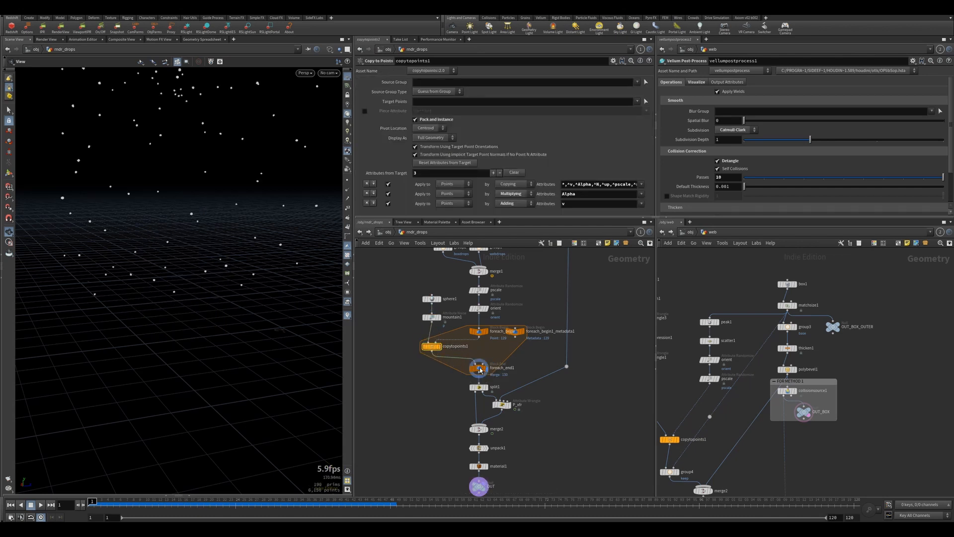
{"action": "left_click", "coordinate": [478, 368]}
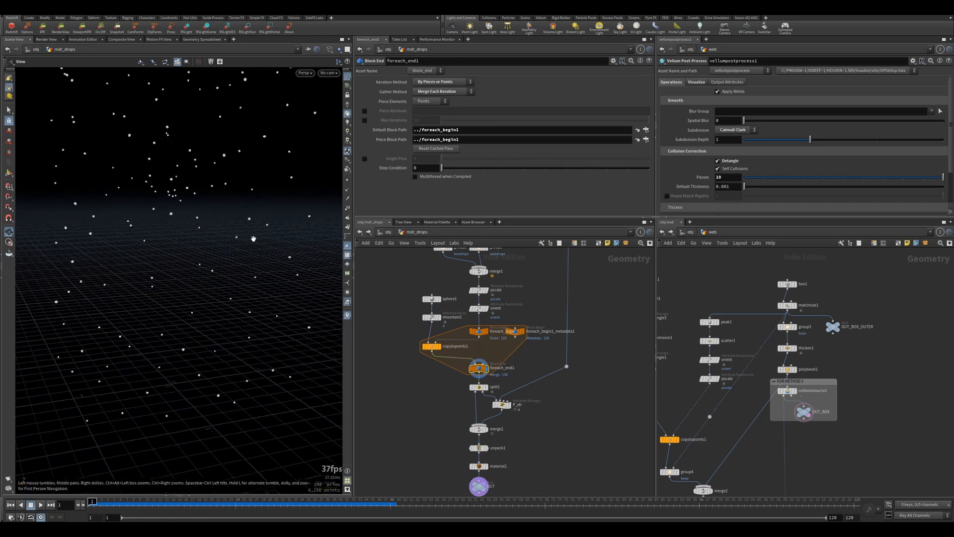
{"action": "left_click", "coordinate": [432, 346]}
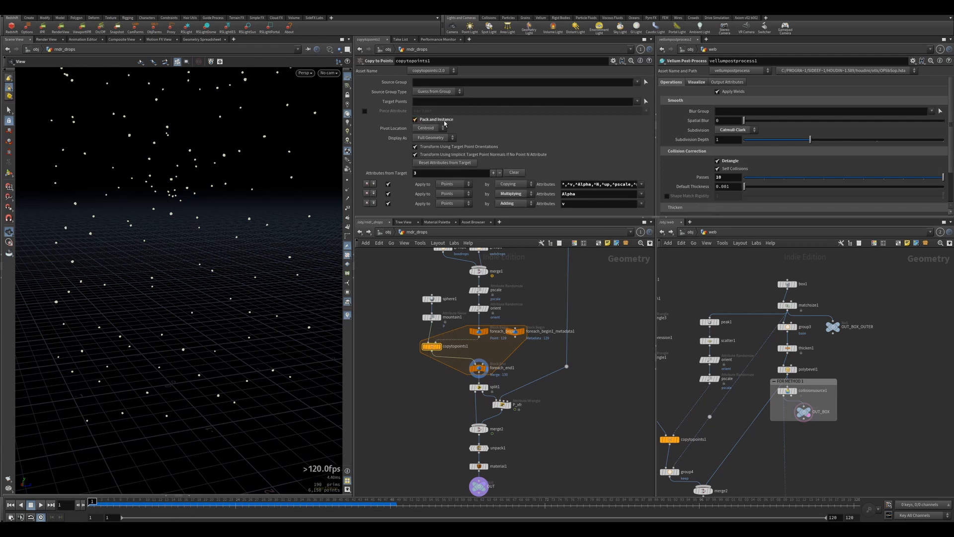
Display split1 to review how the webdrops group is separated, and inspect the remaining drops around the web.
{"action": "middle_click_drag", "start_coordinate": [487, 398], "coordinate": [490, 335]}
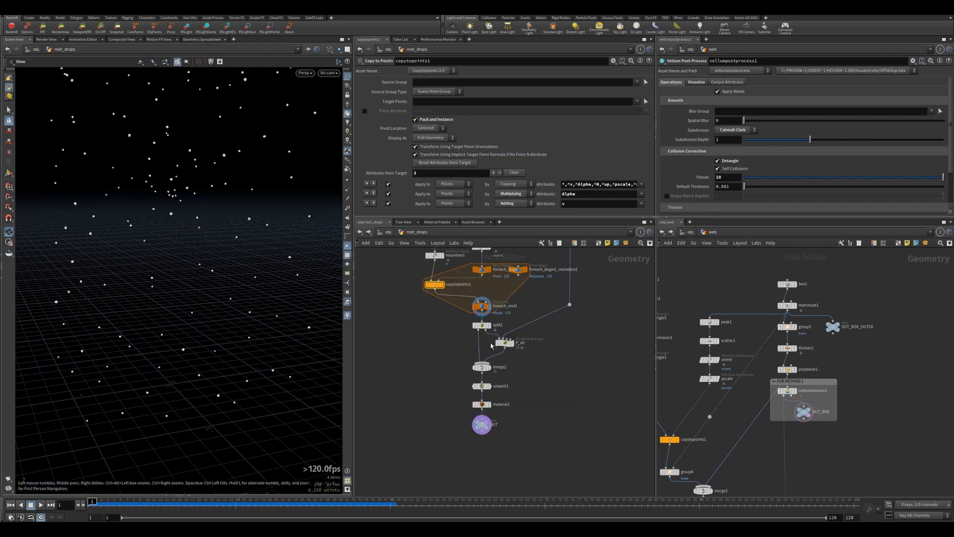
{"action": "left_click", "coordinate": [490, 326]}
{"action": "left_click", "coordinate": [482, 325]}
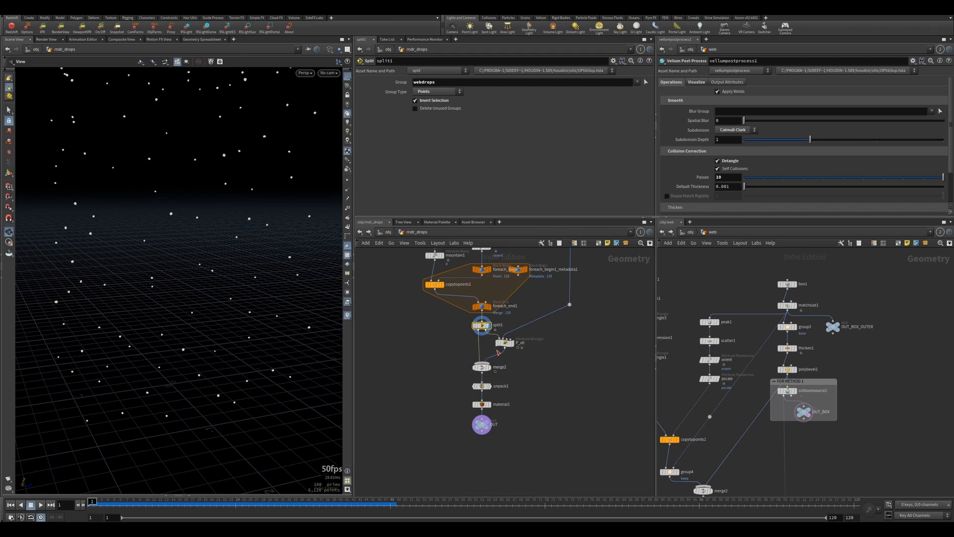
{"action": "scroll", "coordinate": [517, 363], "scroll_direction": "down", "scroll_amount": 4}
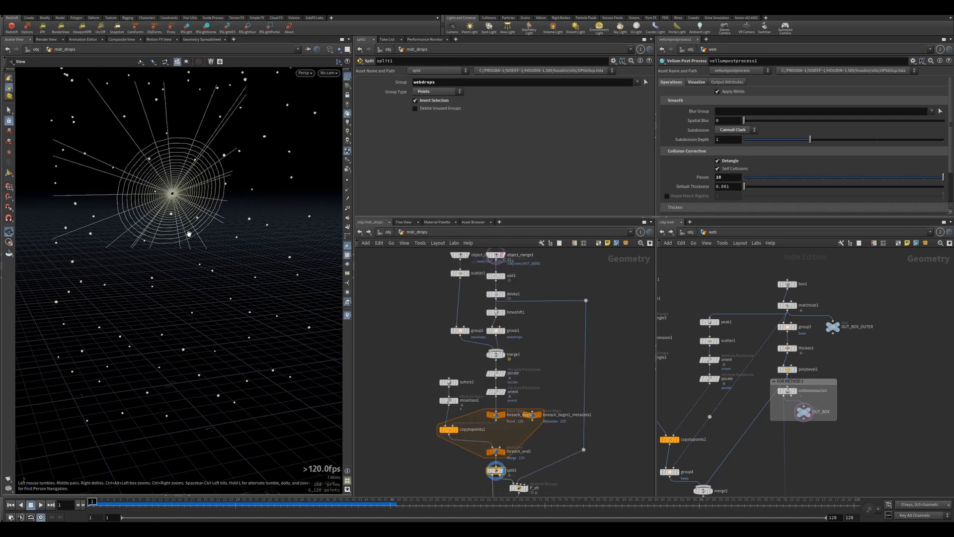
{"action": "left_click_drag", "start_coordinate": [224, 247], "coordinate": [171, 247]}
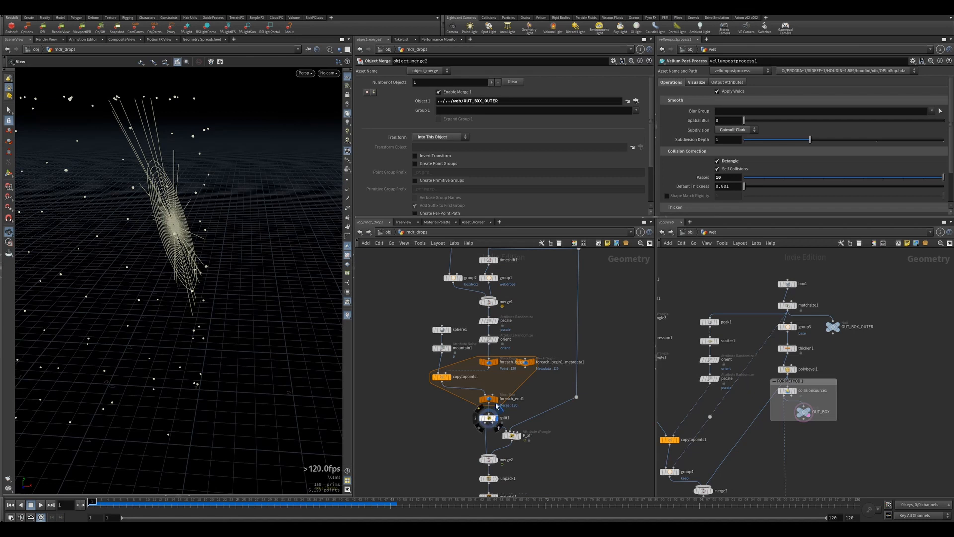
Display P_xfr, play the animation to watch the drops on the moving web, and return to the first frame.
{"action": "left_click", "coordinate": [519, 436]}
{"action": "left_click", "coordinate": [501, 427]}
{"action": "left_click_drag", "start_coordinate": [208, 310], "coordinate": [107, 272]}
{"action": "scroll", "coordinate": [251, 236], "scroll_direction": "up", "scroll_amount": 3}
{"action": "left_click_drag", "start_coordinate": [254, 238], "coordinate": [243, 279]}
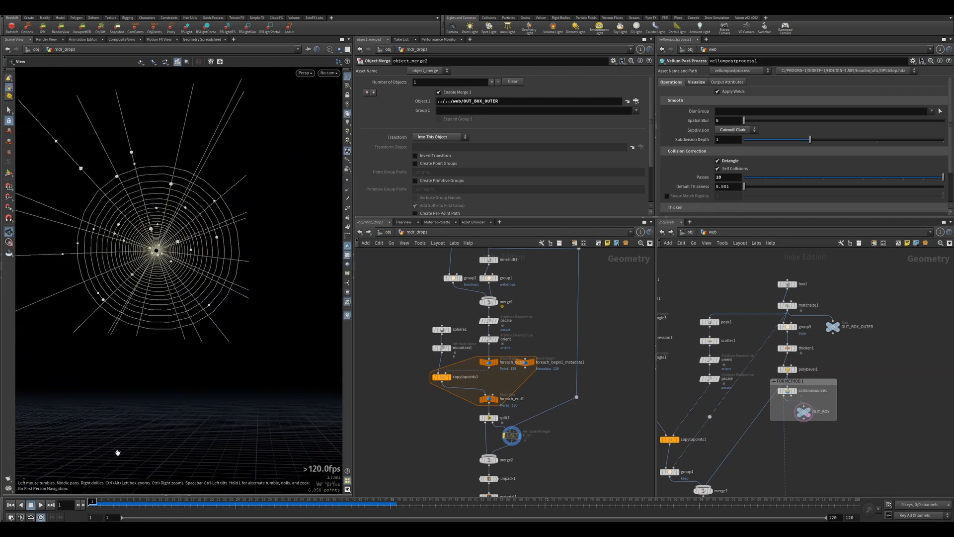
{"action": "left_click", "coordinate": [41, 505]}
{"action": "left_click_drag", "start_coordinate": [303, 135], "coordinate": [259, 159]}
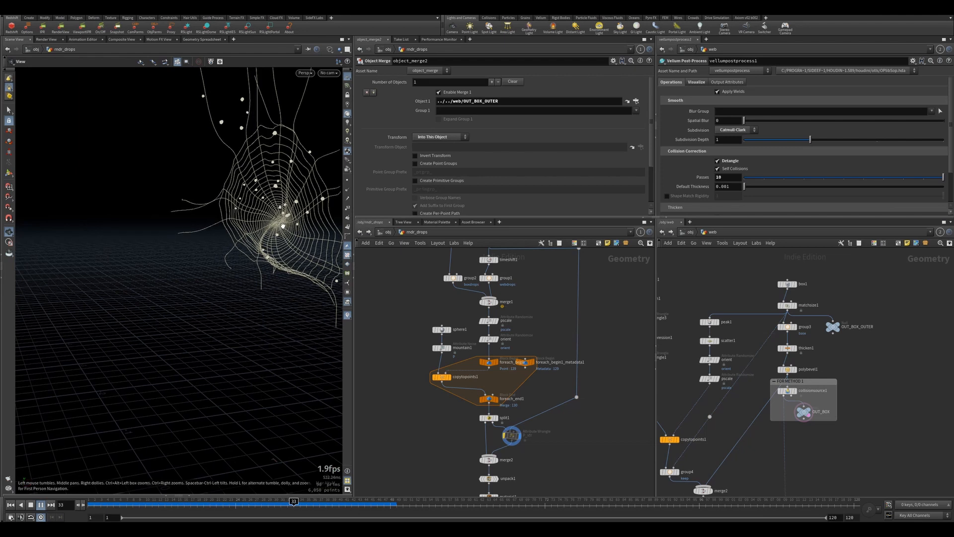
{"action": "left_click", "coordinate": [11, 505]}
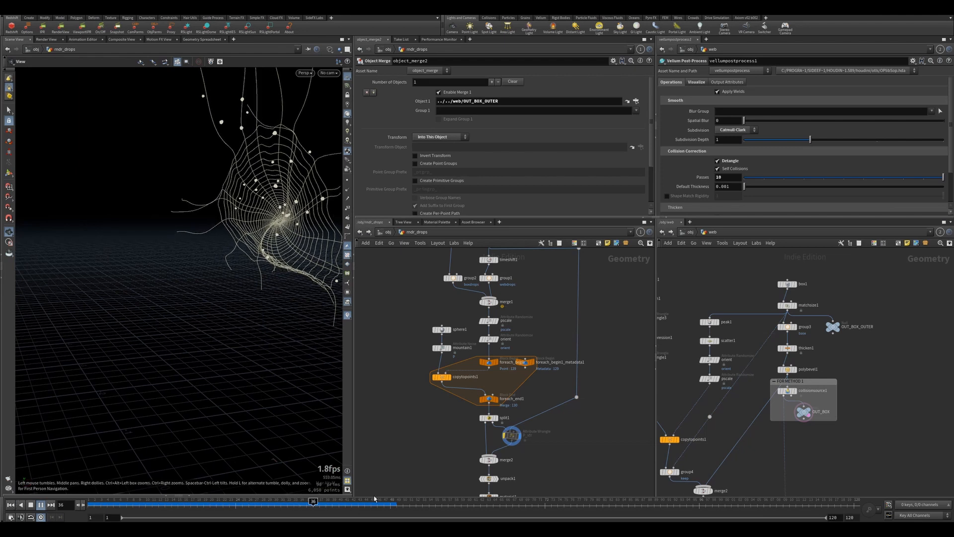
Examine the P_xfr wrangle's point expression and trace which node feeds its second input.
{"action": "scroll", "coordinate": [512, 439], "scroll_direction": "up", "scroll_amount": 5}
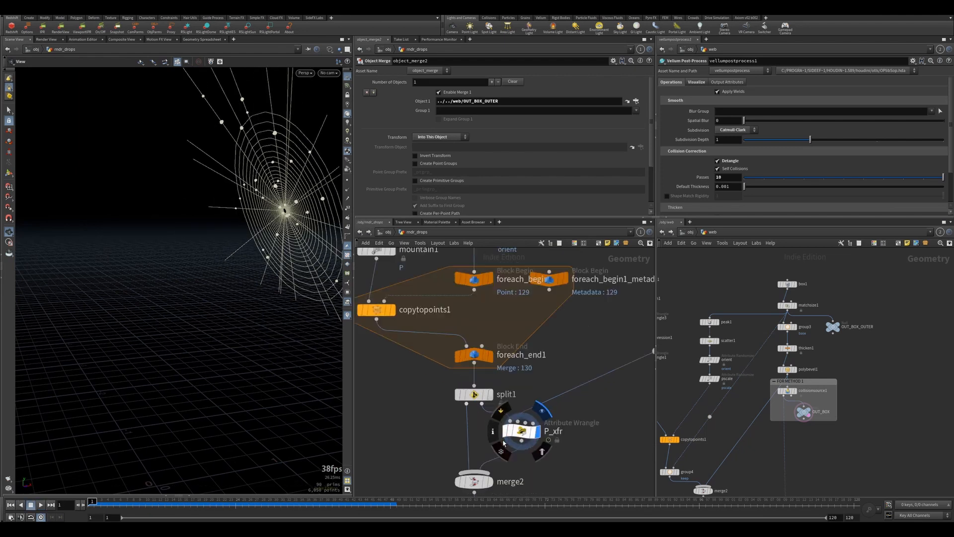
{"action": "left_click", "coordinate": [528, 434]}
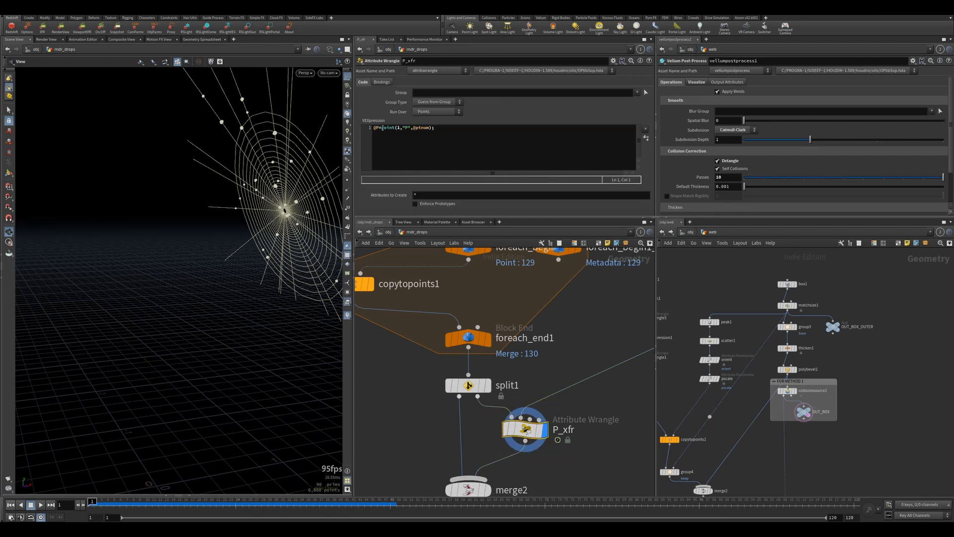
{"action": "scroll", "coordinate": [532, 392], "scroll_direction": "down", "scroll_amount": 5}
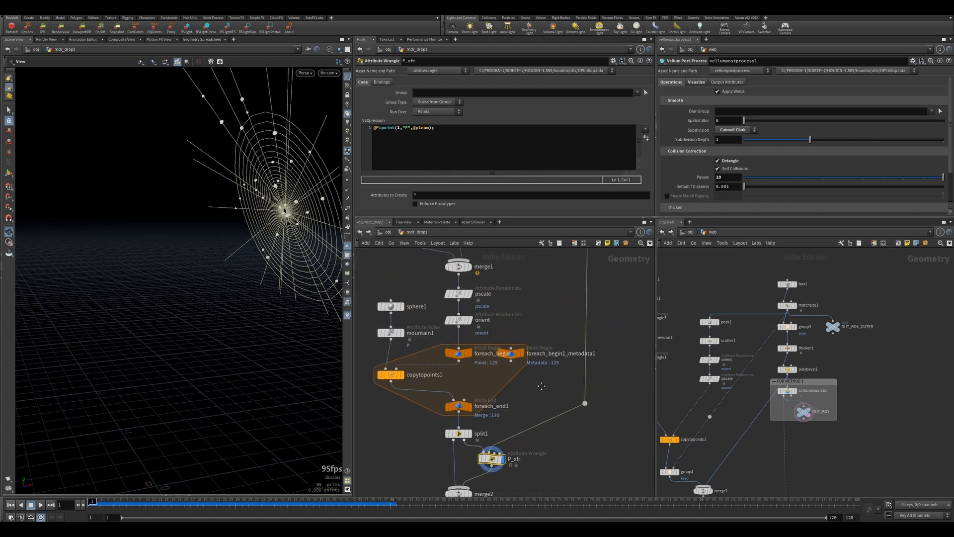
{"action": "scroll", "coordinate": [577, 366], "scroll_direction": "down", "scroll_amount": 3}
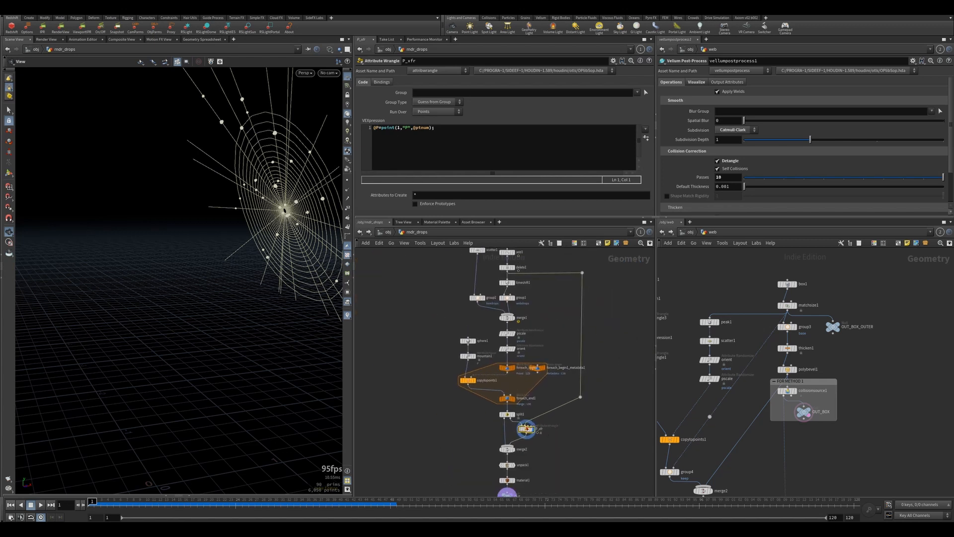
{"action": "scroll", "coordinate": [526, 427], "scroll_direction": "up", "scroll_amount": 5}
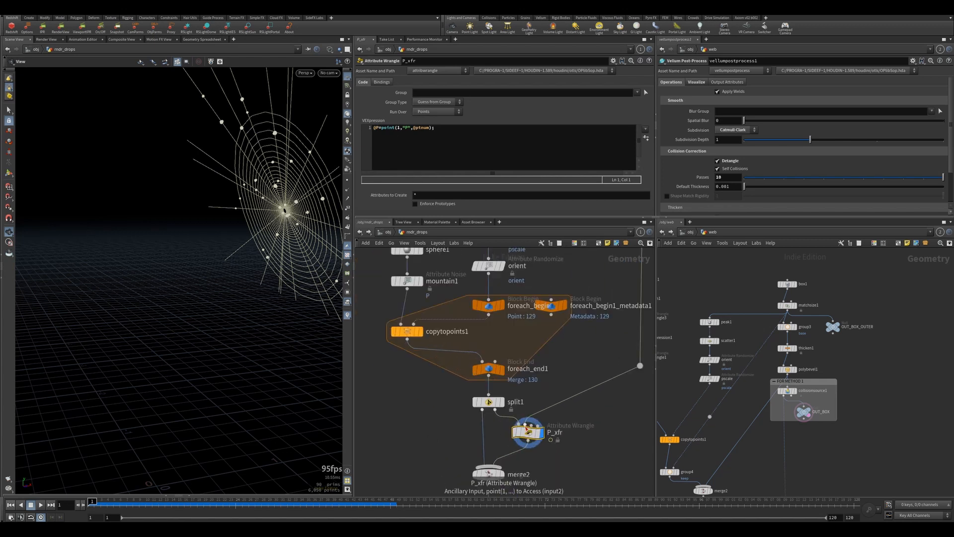
{"action": "left_click", "coordinate": [398, 128]}
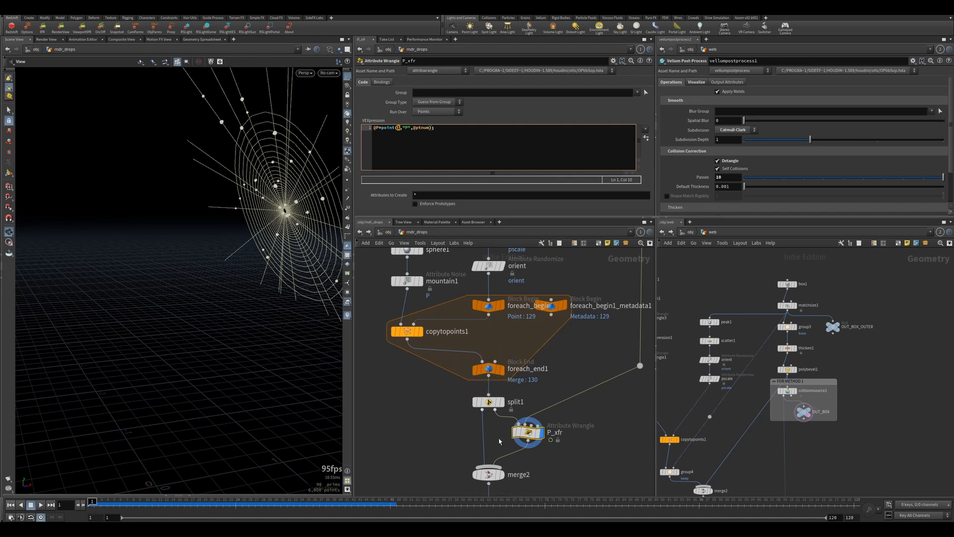
{"action": "mouse_move", "coordinate": [528, 432]}
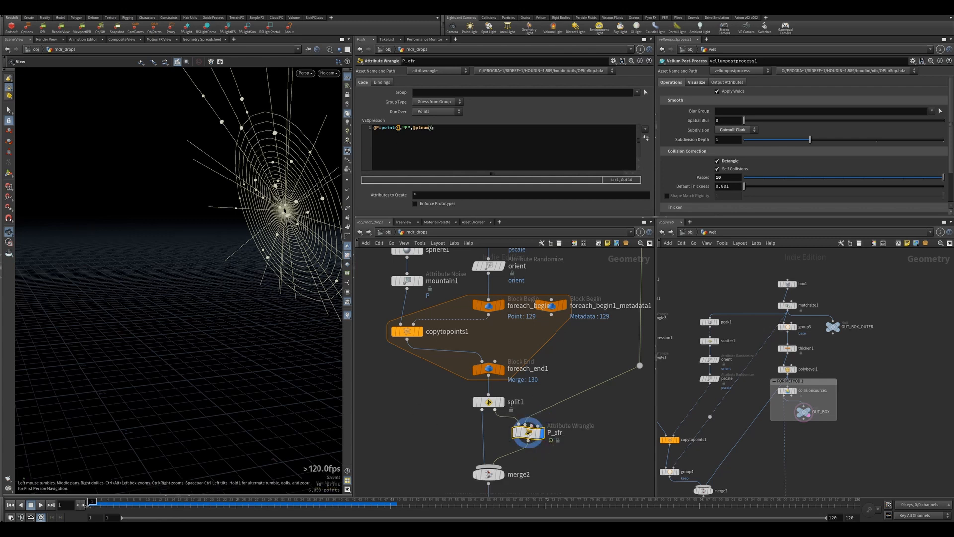
Scrub the timeline forward and back to frame 1 to check that the drops follow the web's motion.
{"action": "left_click", "coordinate": [106, 501]}
{"action": "left_click_drag", "start_coordinate": [107, 501], "coordinate": [282, 501]}
{"action": "mouse_move", "coordinate": [326, 501]}
{"action": "left_mouse_down"}
{"action": "mouse_move", "coordinate": [343, 503]}
{"action": "mouse_move", "coordinate": [186, 514]}
{"action": "mouse_move", "coordinate": [218, 514]}
{"action": "mouse_move", "coordinate": [86, 514]}
{"action": "mouse_move", "coordinate": [257, 508]}
{"action": "mouse_move", "coordinate": [53, 505]}
{"action": "left_mouse_up"}
Bypass timeshift1 and display foreach_end1 to look at the drops without the fixed frame.
{"action": "scroll", "coordinate": [462, 391], "scroll_direction": "down", "scroll_amount": 3}
{"action": "middle_click_drag", "start_coordinate": [520, 275], "coordinate": [517, 329]}
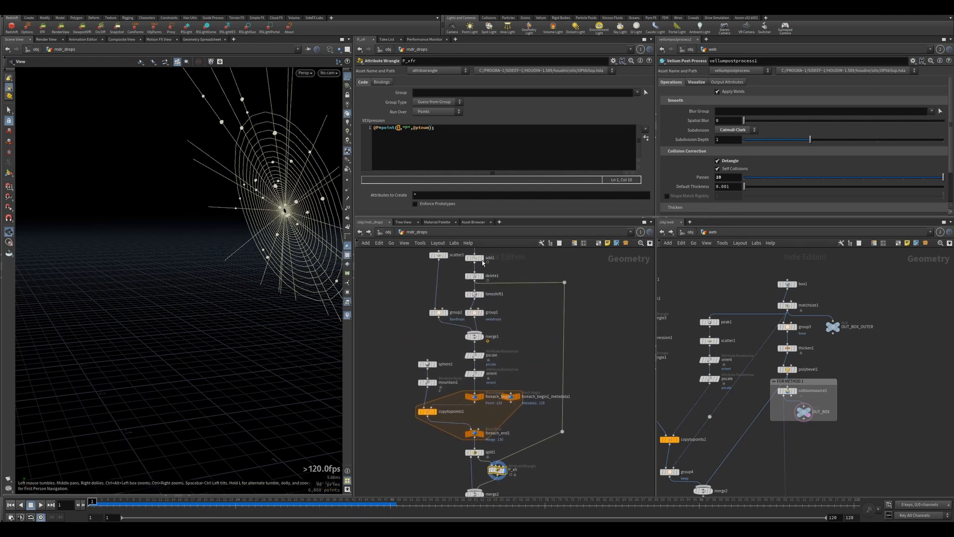
{"action": "left_click", "coordinate": [468, 294]}
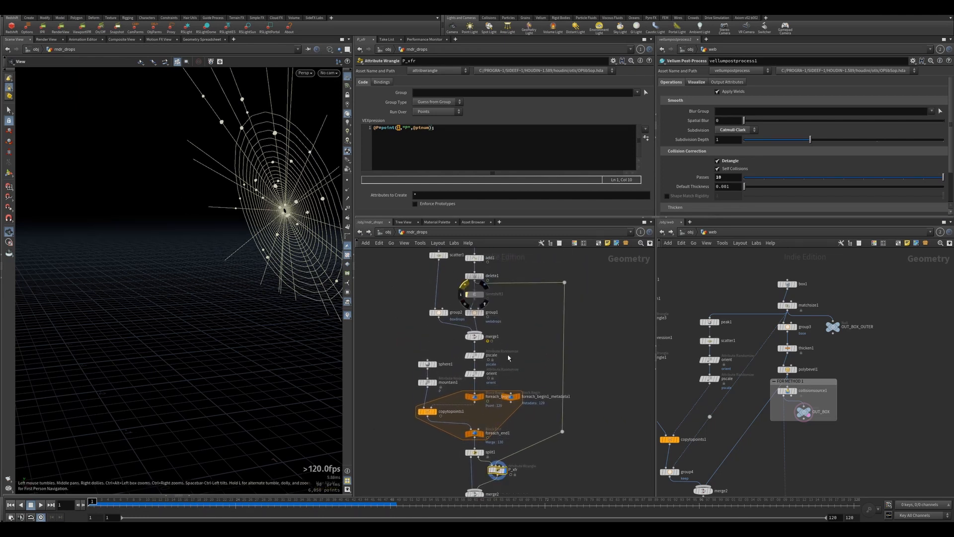
{"action": "left_click", "coordinate": [479, 436]}
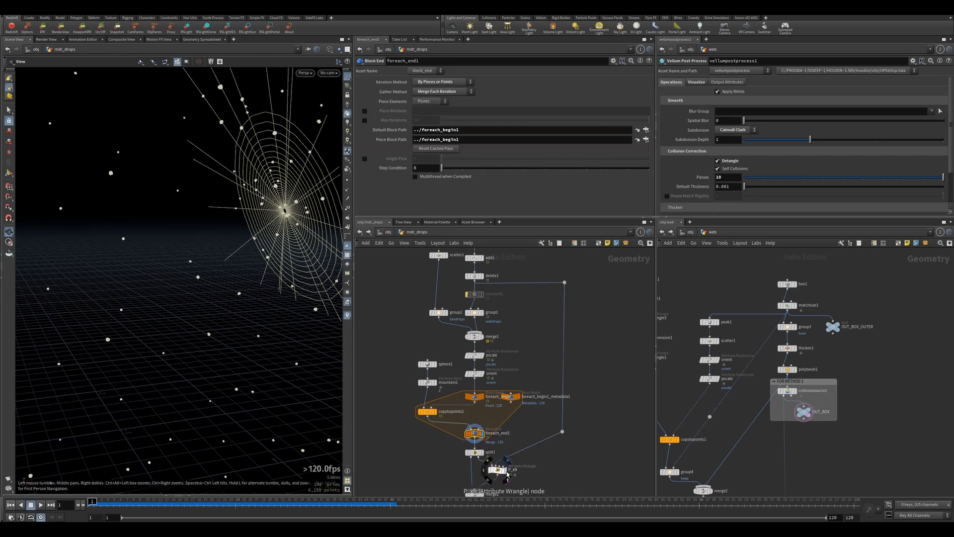
Display P_xfr again, play the animation with timeshift1 bypassed, and rewind to the first frame.
{"action": "left_click", "coordinate": [491, 471]}
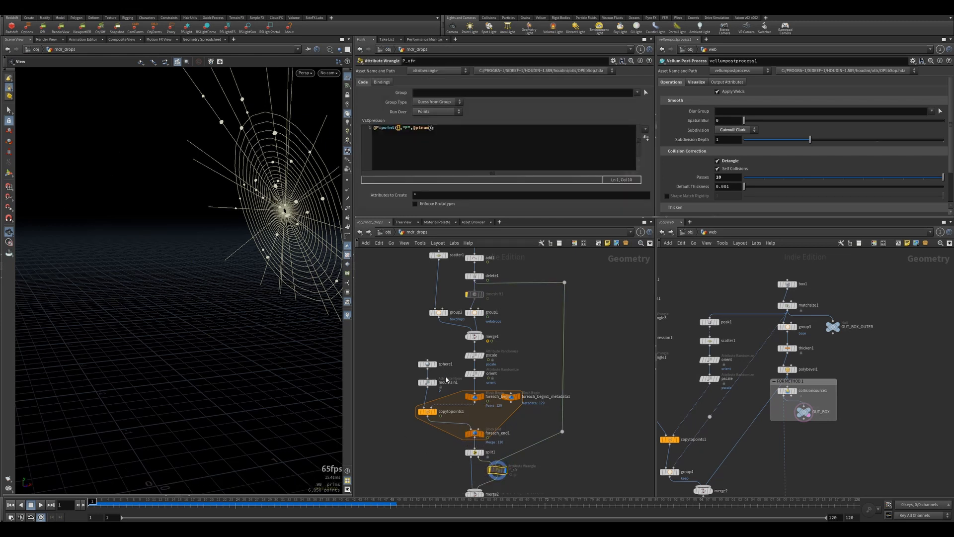
{"action": "left_click", "coordinate": [39, 505]}
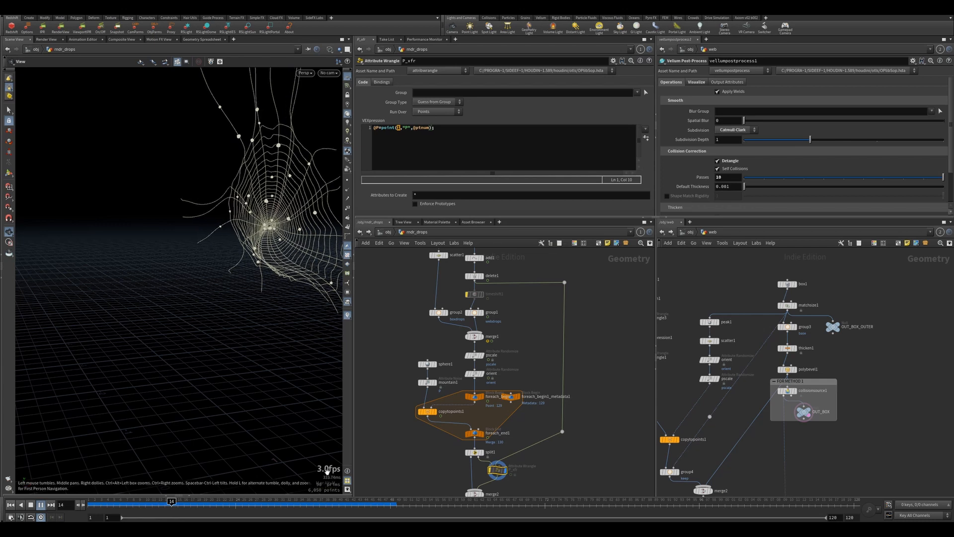
{"action": "left_click", "coordinate": [11, 505]}
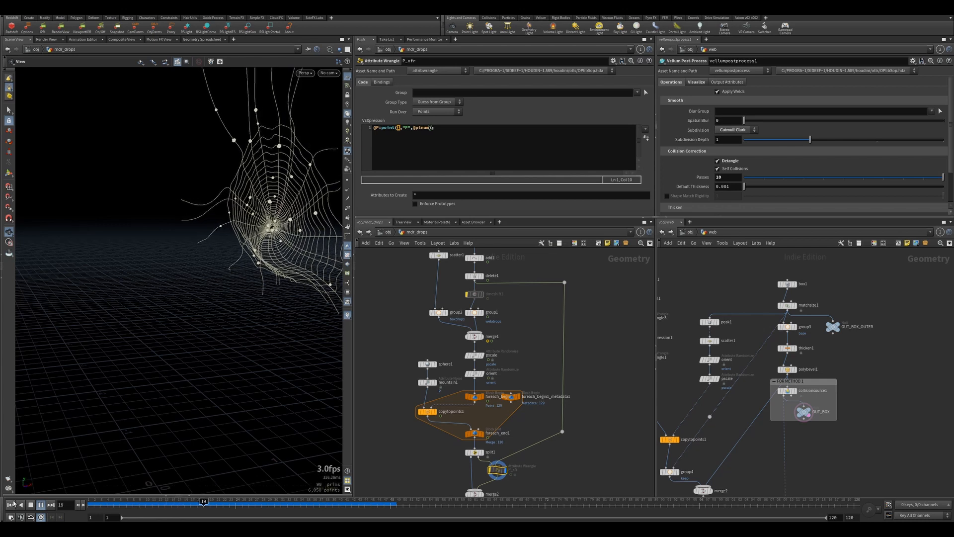
Re-enable timeshift1, play the animation twice to check that the drops follow the web, and rewind to the first frame.
{"action": "scroll", "coordinate": [491, 356], "scroll_direction": "down", "scroll_amount": 1}
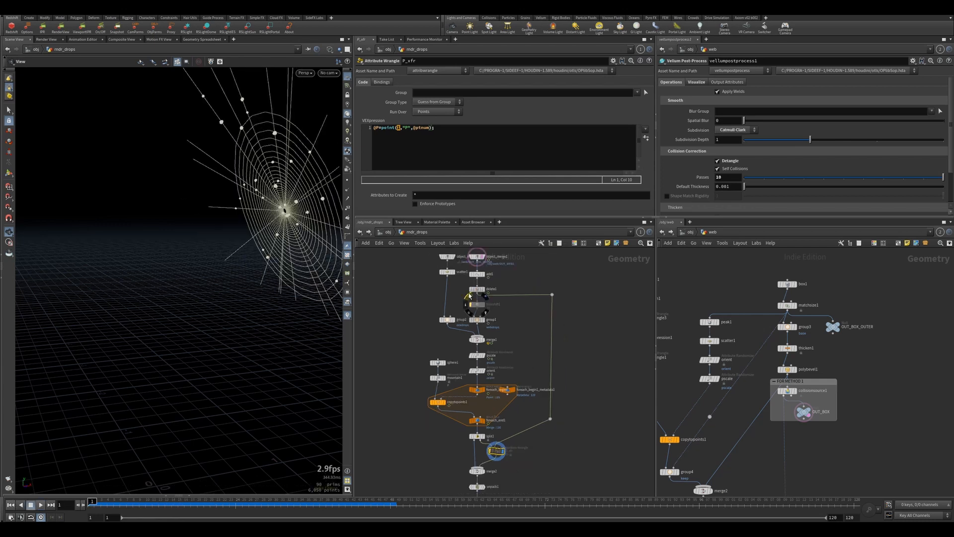
{"action": "left_click", "coordinate": [468, 297]}
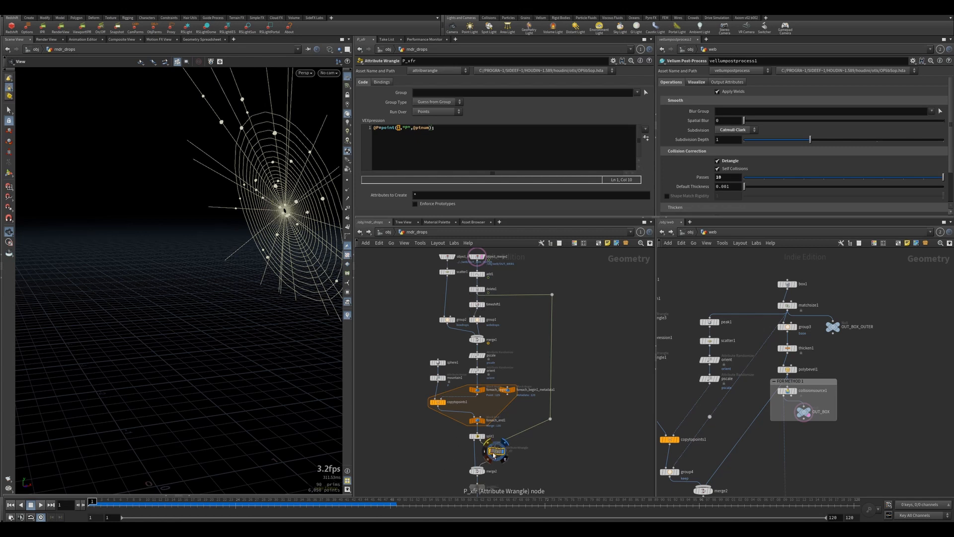
{"action": "left_click", "coordinate": [41, 505]}
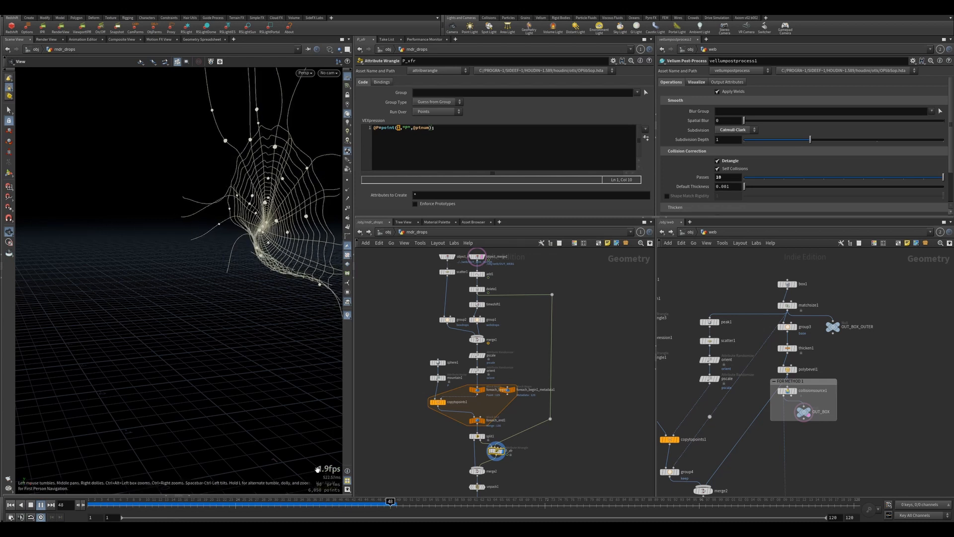
{"action": "left_click", "coordinate": [11, 505]}
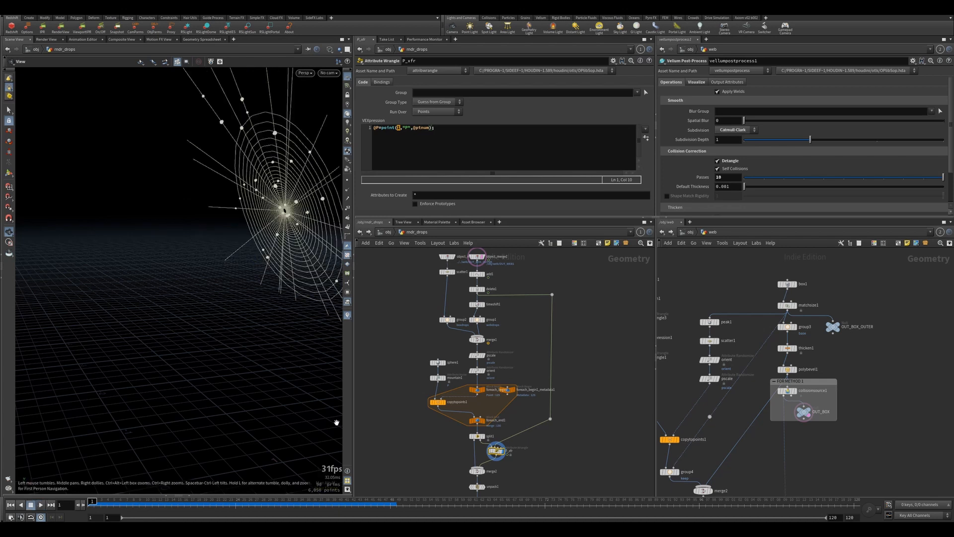
{"action": "left_click", "coordinate": [40, 505]}
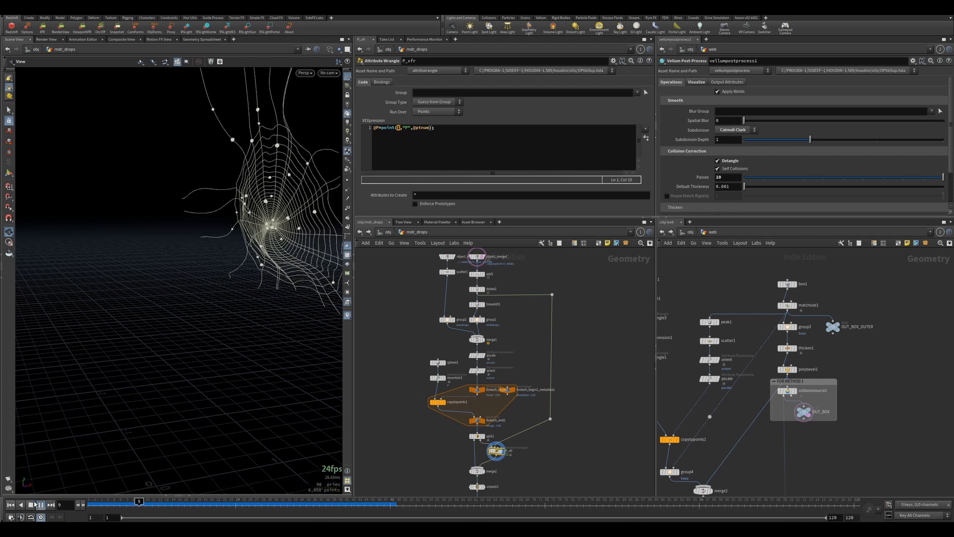
{"action": "left_click", "coordinate": [31, 505]}
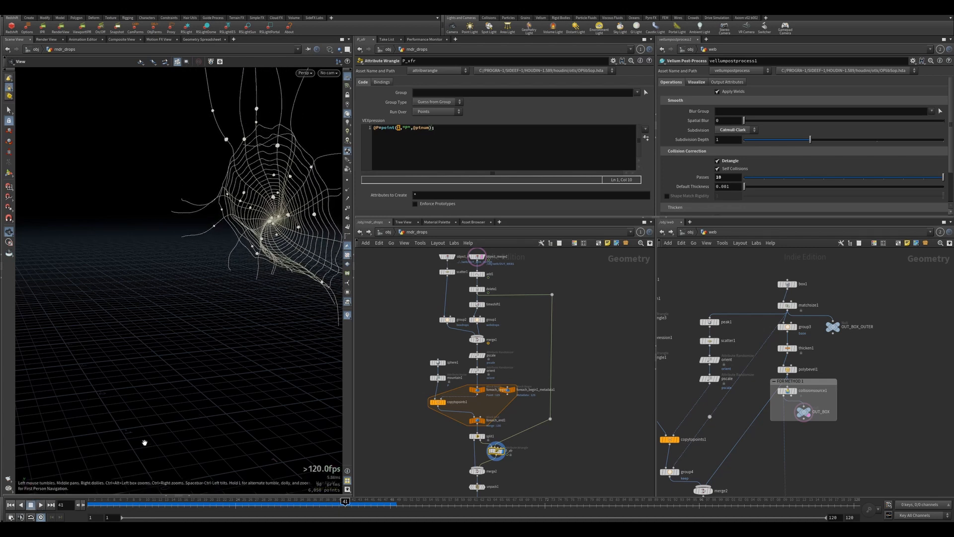
{"action": "left_click", "coordinate": [10, 505]}
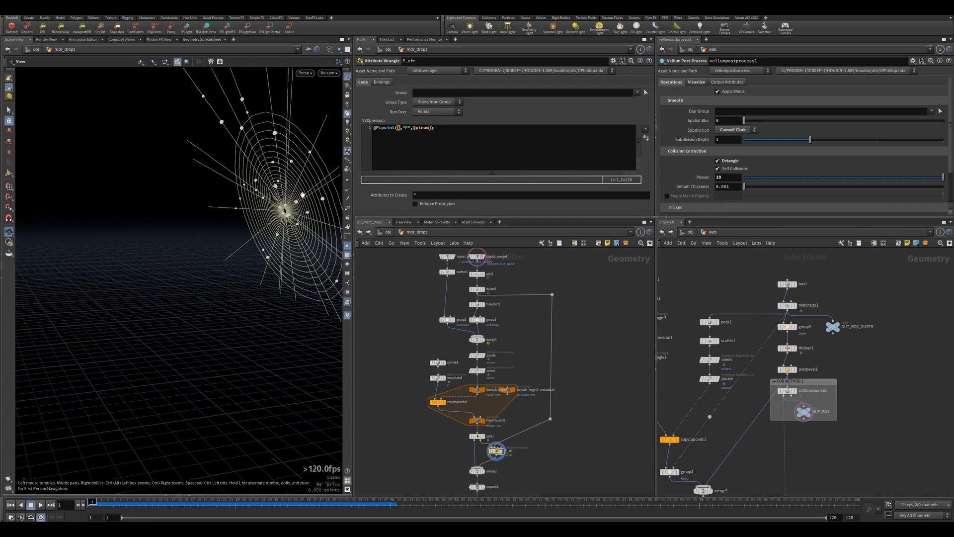
Display merge2 to view the split1 and P_xfr drops together around the web, followed by the unpack1 result.
{"action": "left_click_drag", "start_coordinate": [300, 197], "coordinate": [258, 238]}
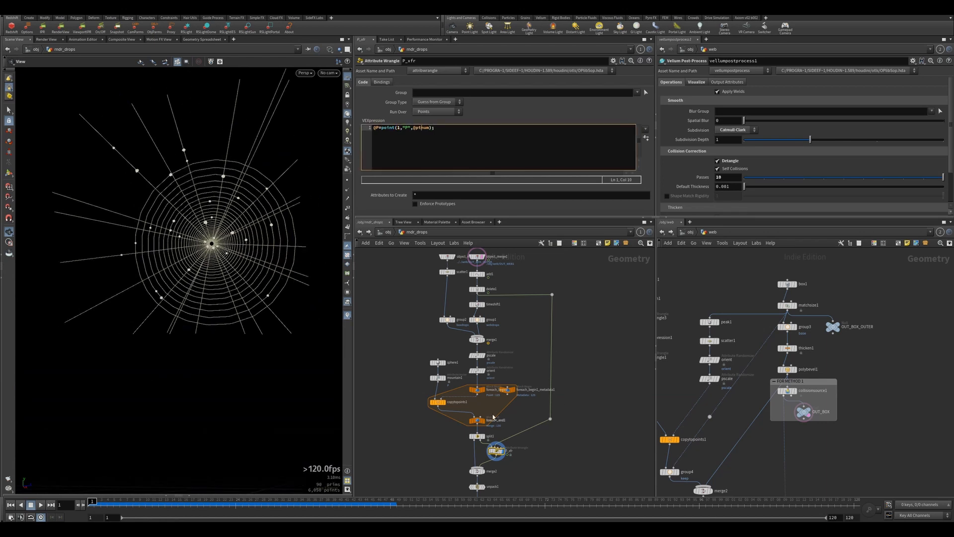
{"action": "left_click", "coordinate": [529, 445]}
{"action": "middle_click_drag", "start_coordinate": [531, 449], "coordinate": [542, 398]}
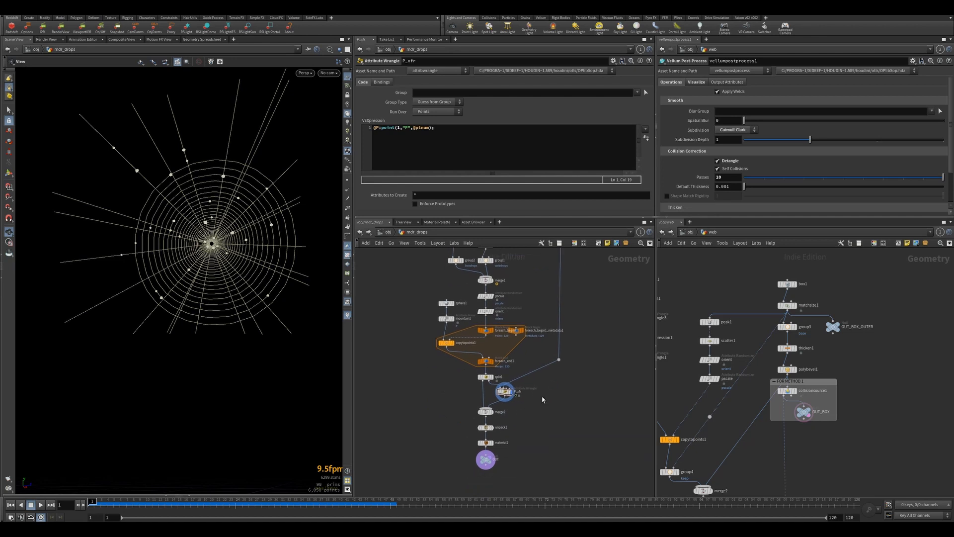
{"action": "left_click", "coordinate": [488, 414]}
{"action": "left_click", "coordinate": [486, 413]}
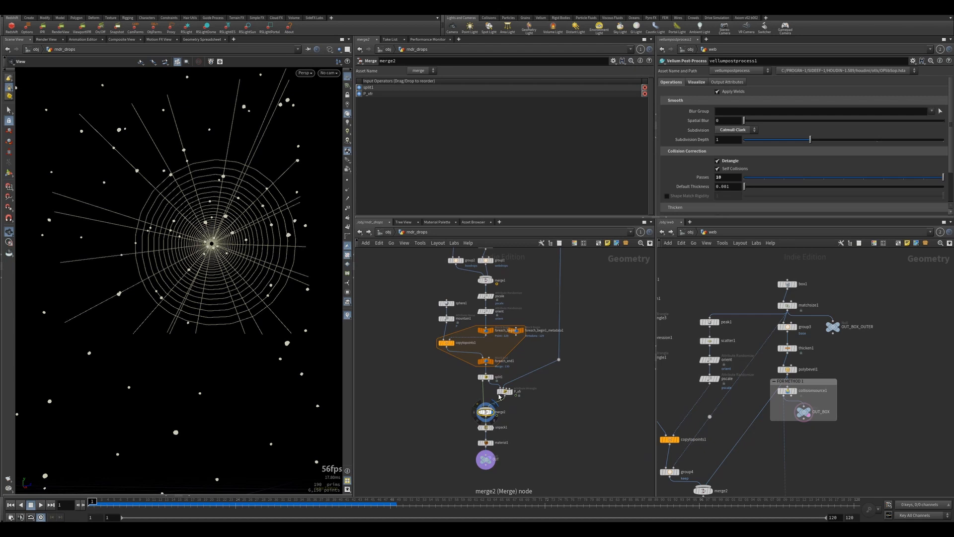
{"action": "left_click", "coordinate": [489, 429]}
{"action": "left_click", "coordinate": [487, 430]}
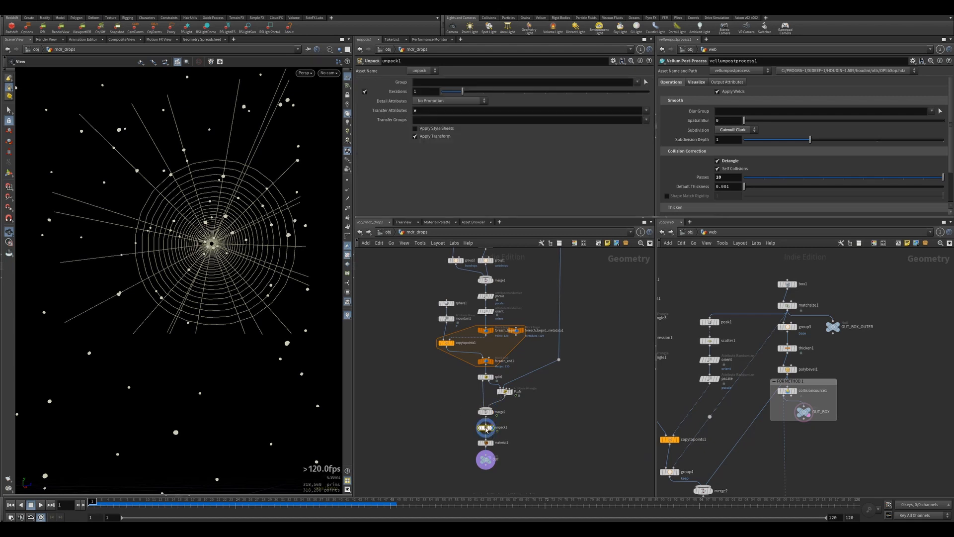
Review the settings of material1, copytopoints1 and unpack1, and leave material1 displayed.
{"action": "left_click", "coordinate": [485, 442]}
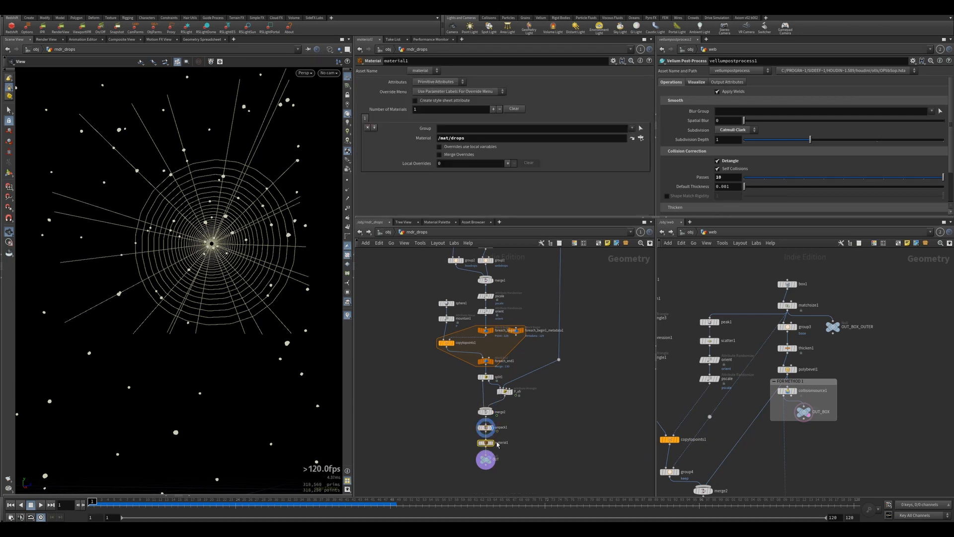
{"action": "left_click", "coordinate": [446, 344]}
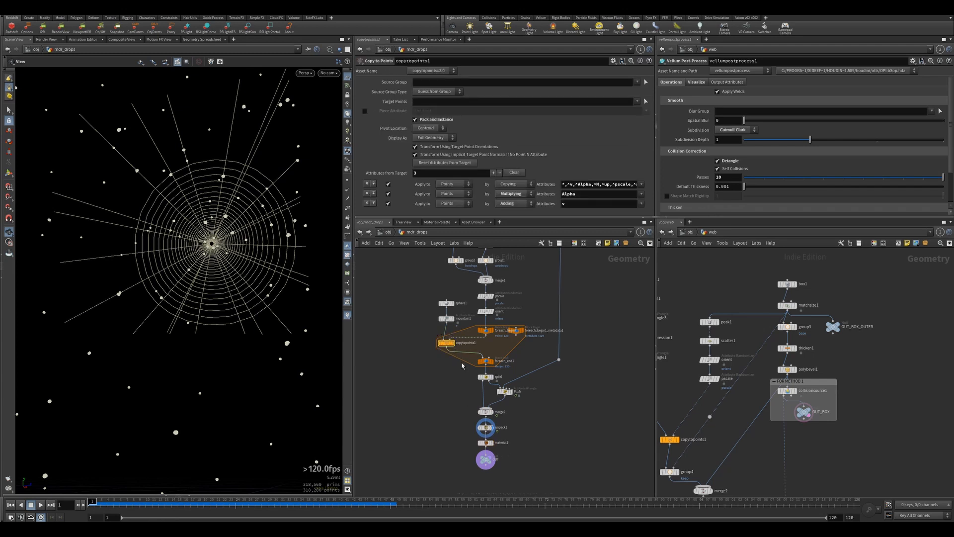
{"action": "left_click", "coordinate": [483, 427]}
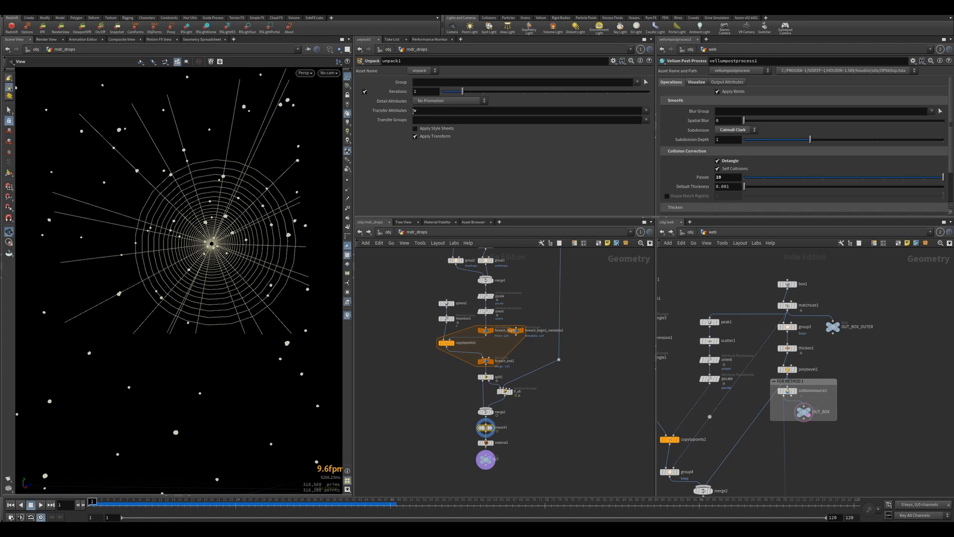
{"action": "left_click", "coordinate": [486, 442]}
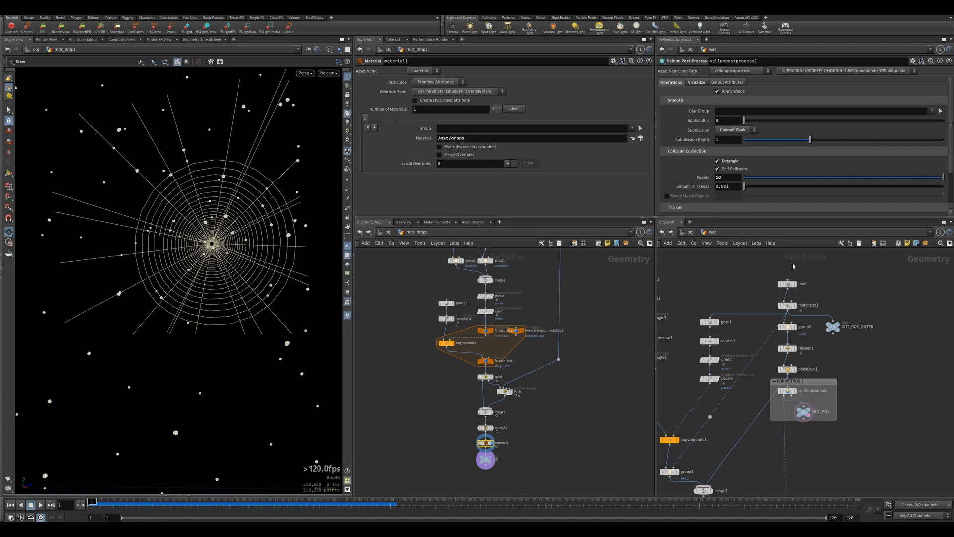
Go to the mat network, open the drops material builder and examine its Redshift material's base properties.
{"action": "left_click", "coordinate": [688, 232]}
{"action": "left_click", "coordinate": [689, 233]}
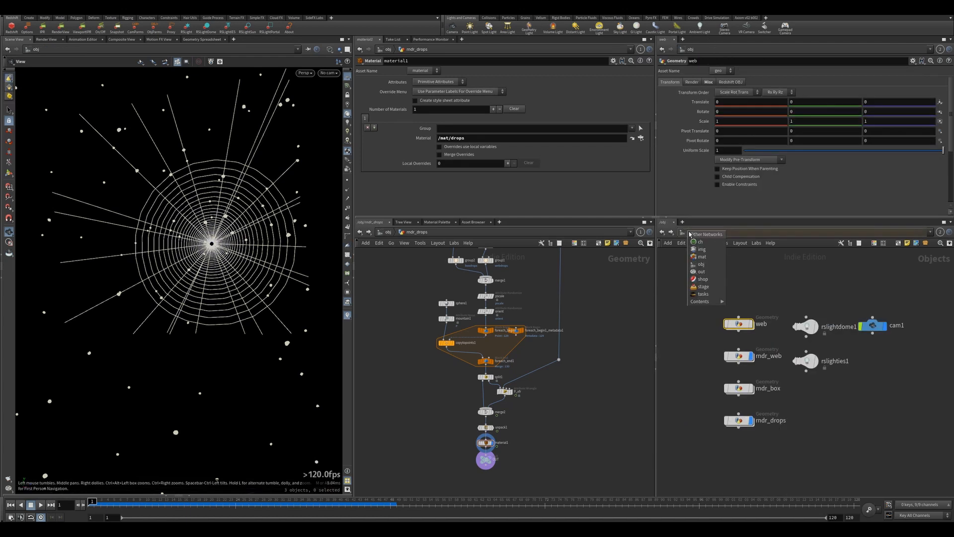
{"action": "left_click", "coordinate": [701, 257]}
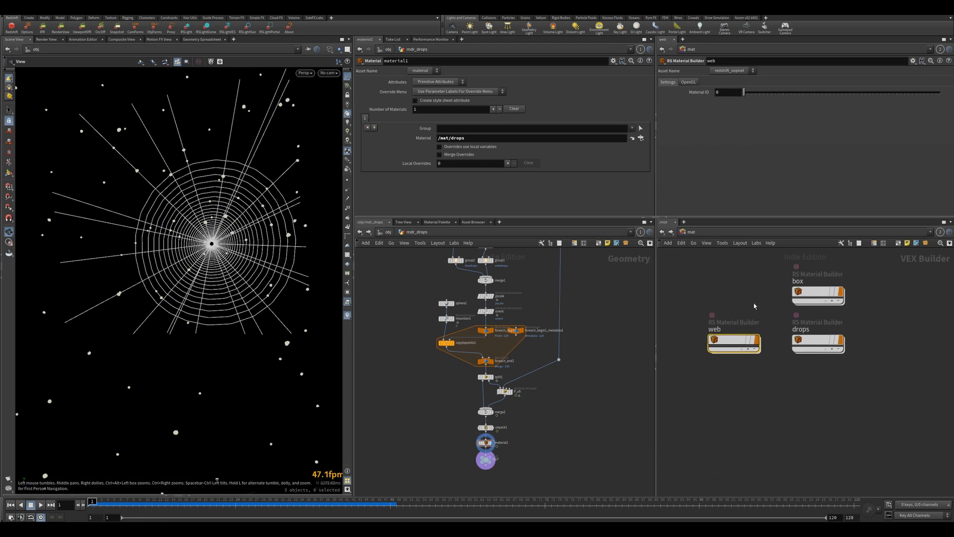
{"action": "double_click", "coordinate": [832, 348]}
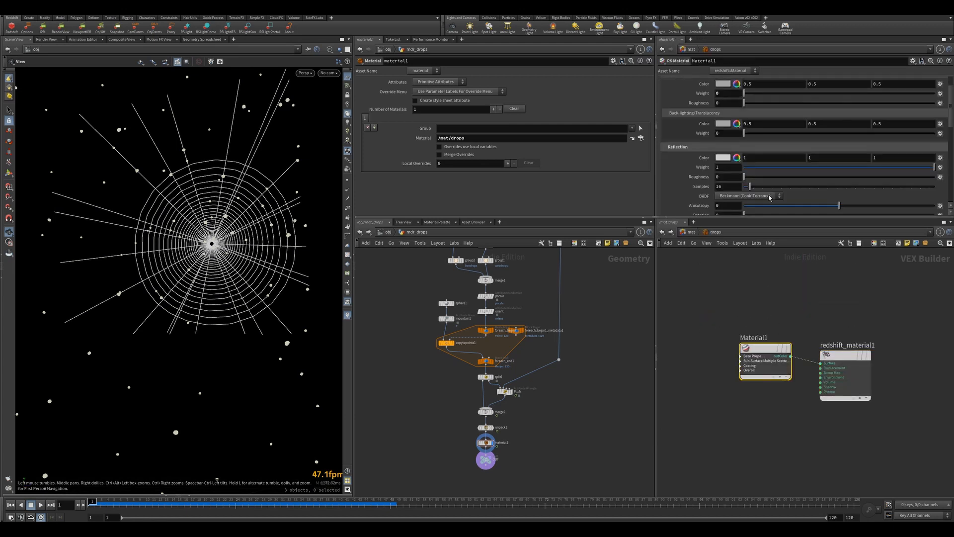
{"action": "scroll", "coordinate": [684, 126], "scroll_direction": "up", "scroll_amount": 2}
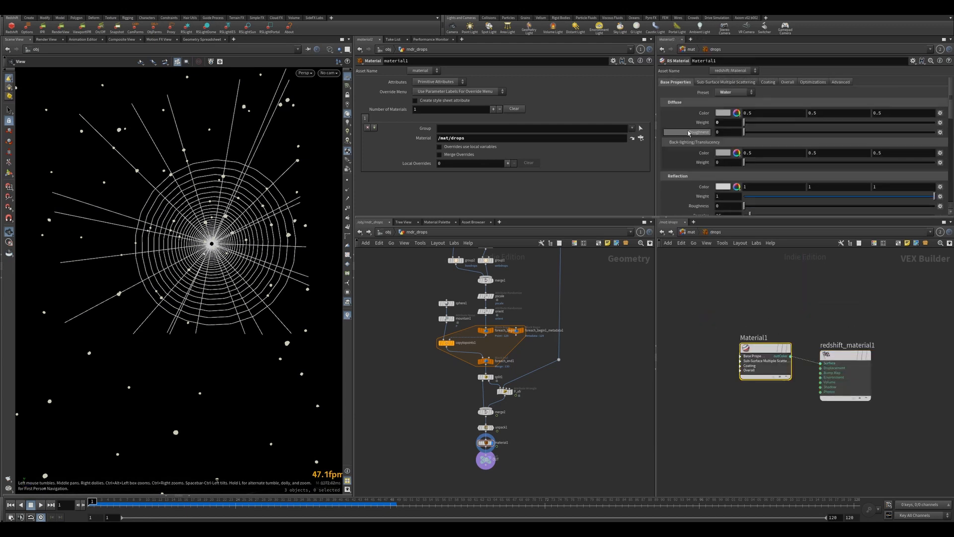
Open the web material builder and examine Material1's base properties, sub-surface multiple scattering and overall settings.
{"action": "left_click", "coordinate": [691, 232]}
{"action": "double_click", "coordinate": [723, 348]}
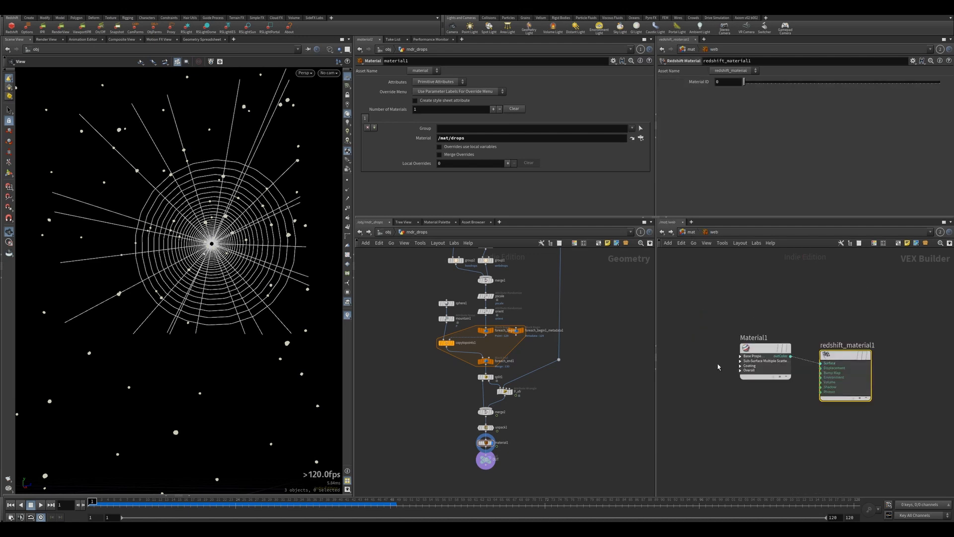
{"action": "left_click", "coordinate": [753, 351]}
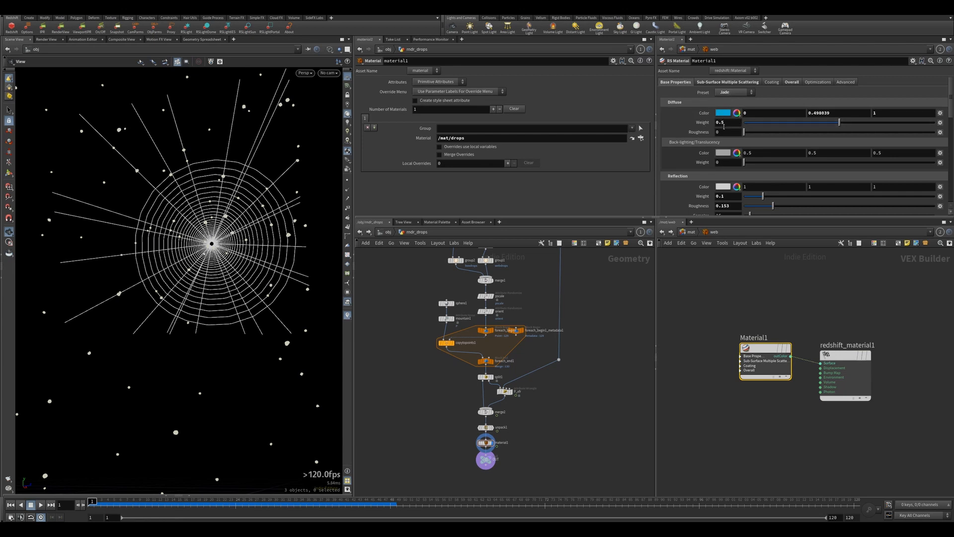
{"action": "scroll", "coordinate": [706, 159], "scroll_direction": "down", "scroll_amount": 10}
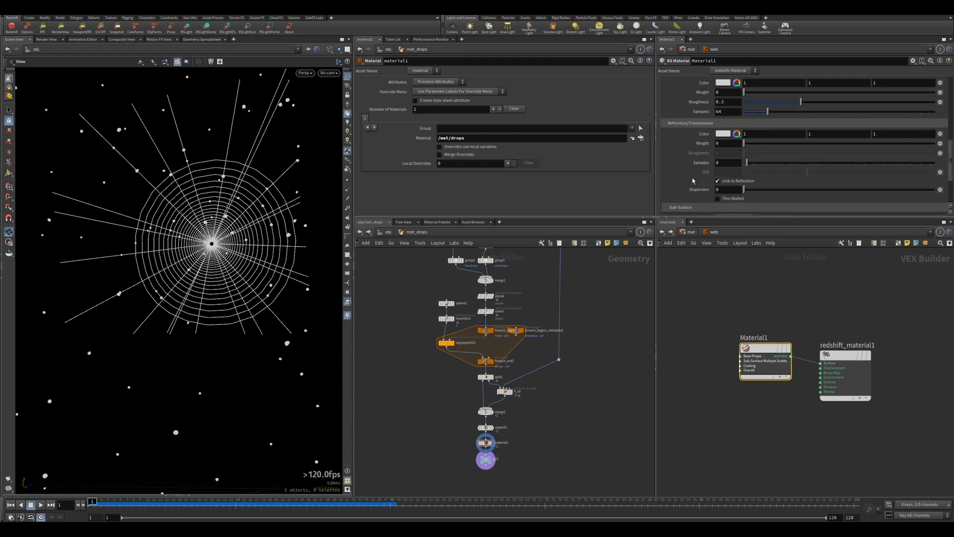
{"action": "scroll", "coordinate": [693, 180], "scroll_direction": "down", "scroll_amount": 5}
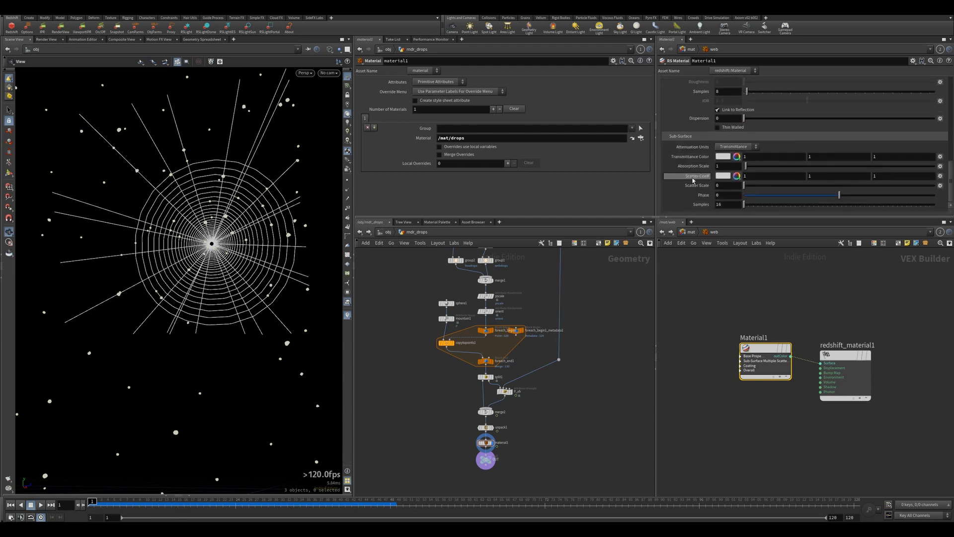
{"action": "scroll", "coordinate": [693, 180], "scroll_direction": "up", "scroll_amount": 15}
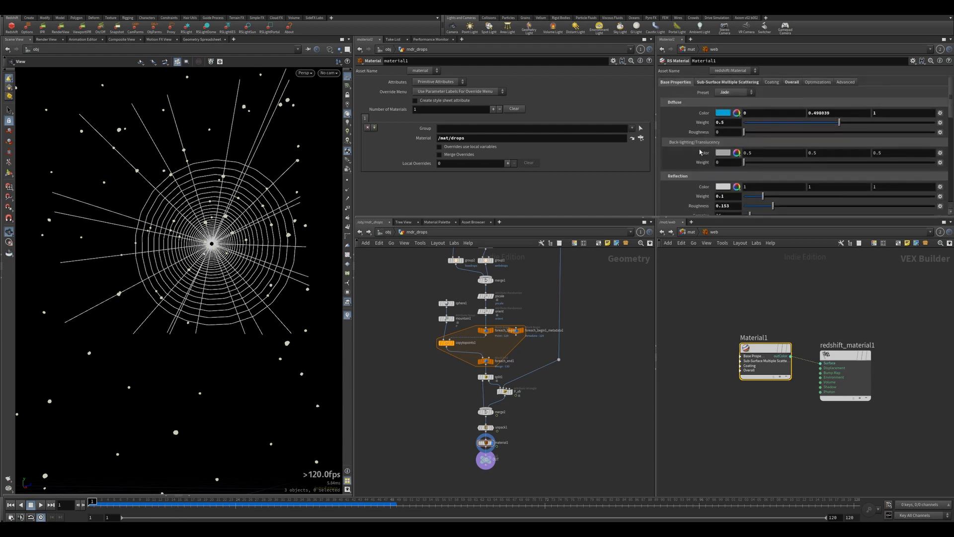
{"action": "left_click", "coordinate": [720, 82]}
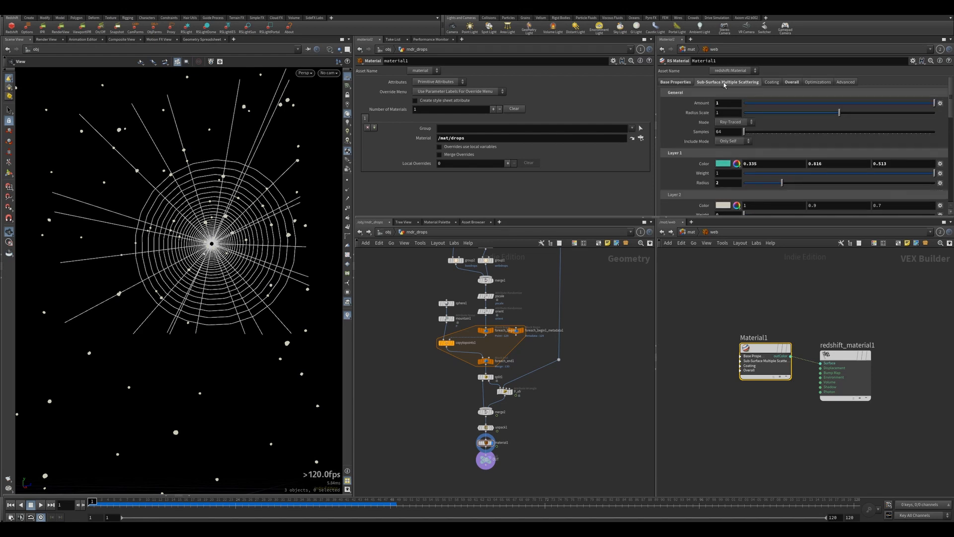
{"action": "left_click", "coordinate": [687, 83]}
{"action": "left_click", "coordinate": [793, 82]}
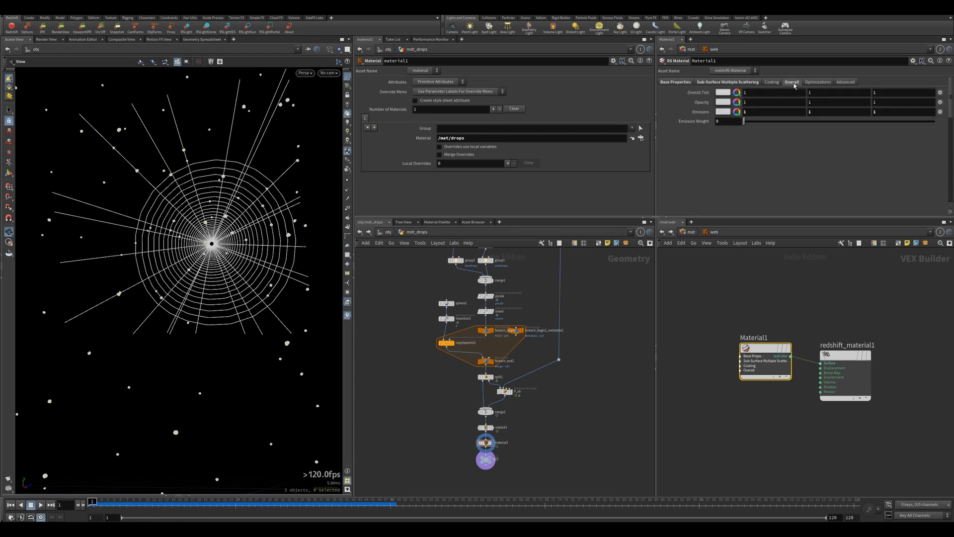
{"action": "left_click", "coordinate": [753, 83]}
{"action": "left_click", "coordinate": [675, 82]}
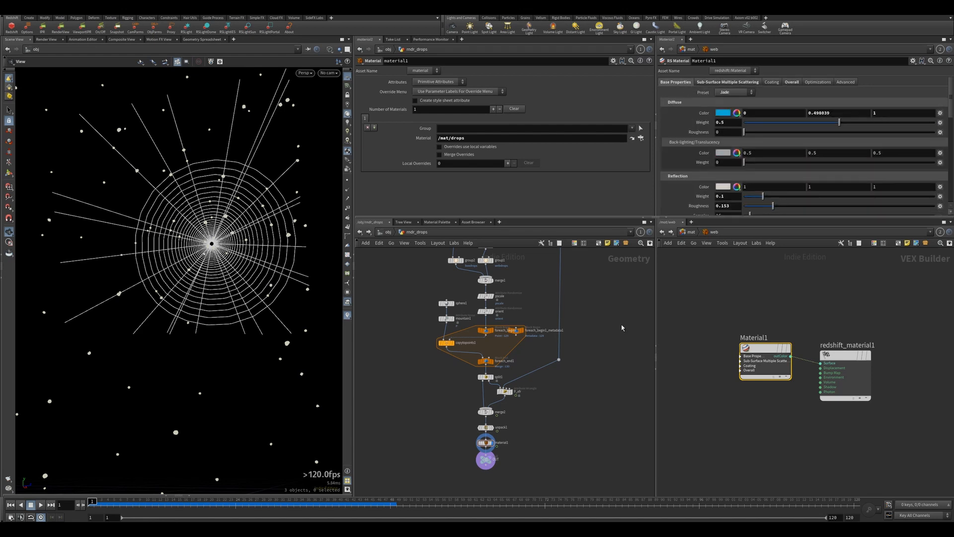
Open the box material builder, check Material1's preset and base properties, and return to the mat network.
{"action": "left_click", "coordinate": [690, 233]}
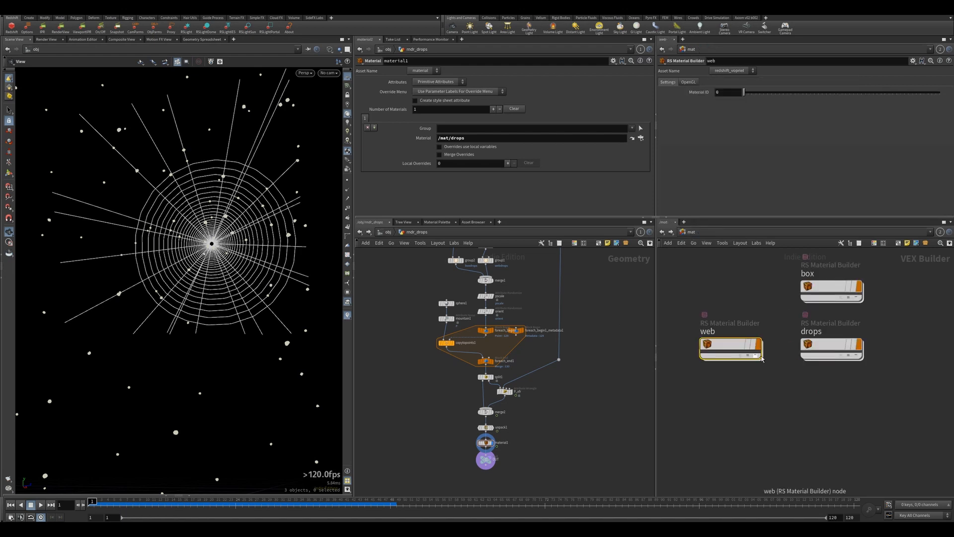
{"action": "double_click", "coordinate": [827, 288]}
{"action": "left_click_drag", "start_coordinate": [786, 304], "coordinate": [733, 459]}
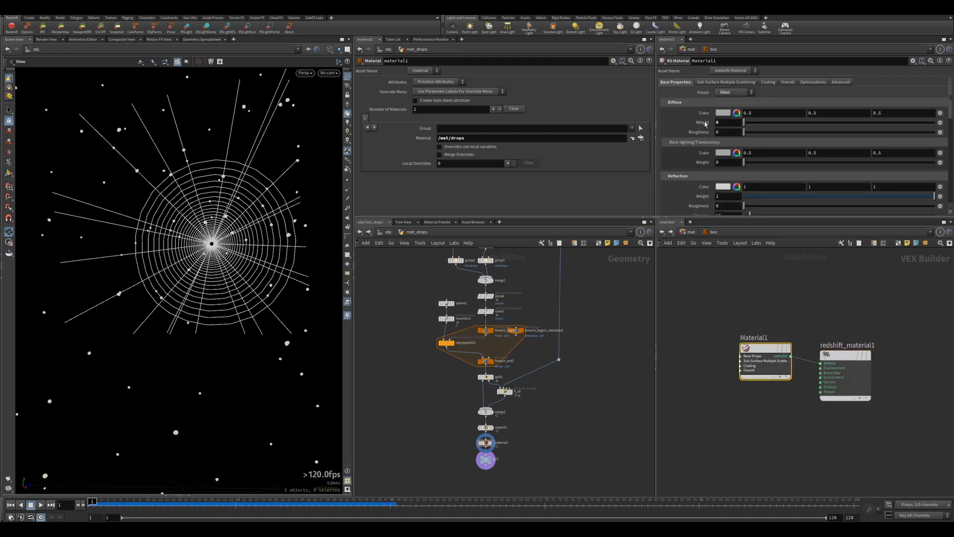
{"action": "left_click", "coordinate": [696, 233]}
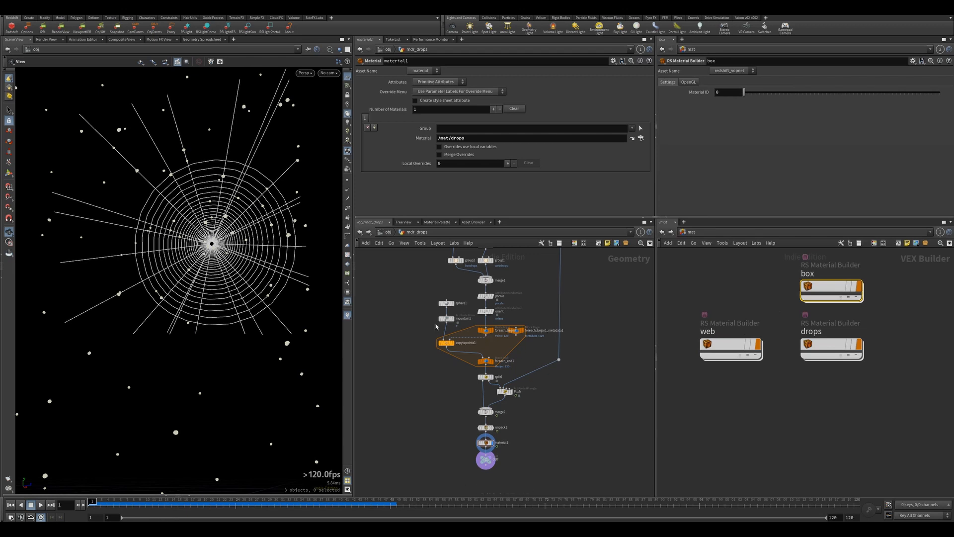
Return the geometry network to the object level and review rndr_box alongside the scene's lights and camera.
{"action": "left_click", "coordinate": [386, 233]}
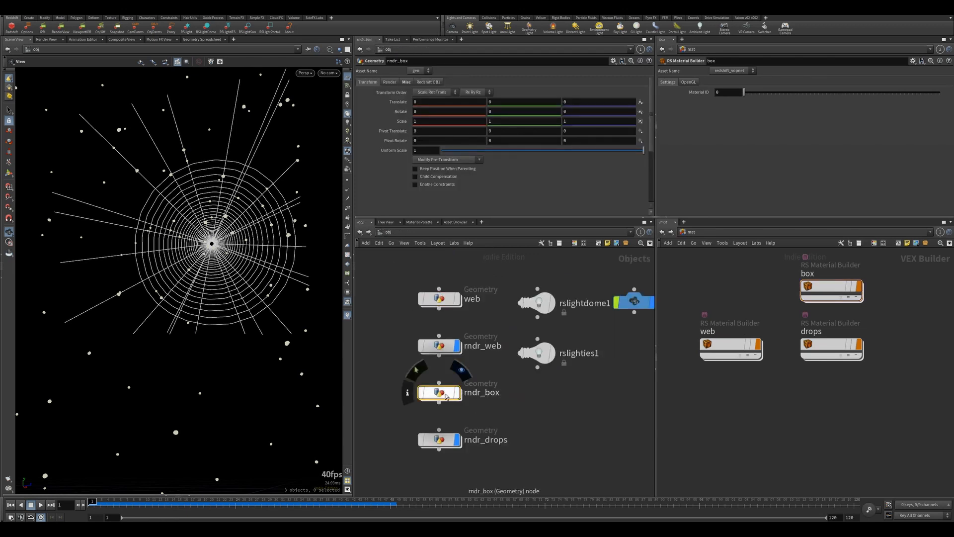
{"action": "left_click", "coordinate": [457, 394]}
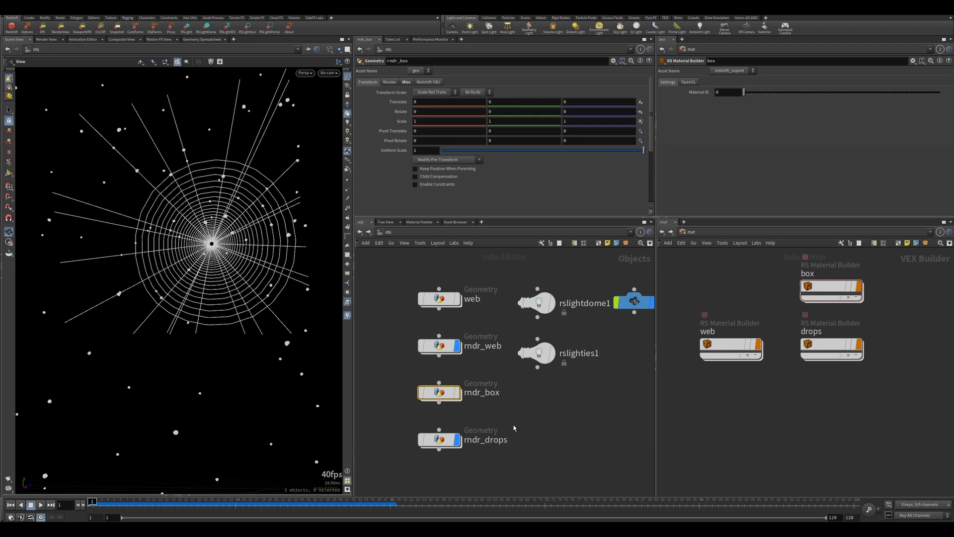
{"action": "mouse_move", "coordinate": [457, 399]}
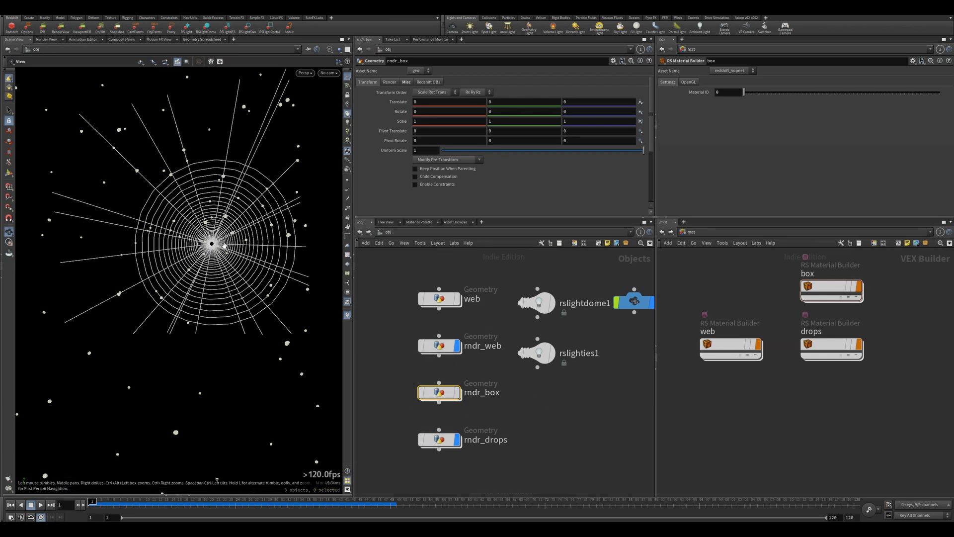
{"action": "scroll", "coordinate": [731, 343], "scroll_direction": "down", "scroll_amount": 2}
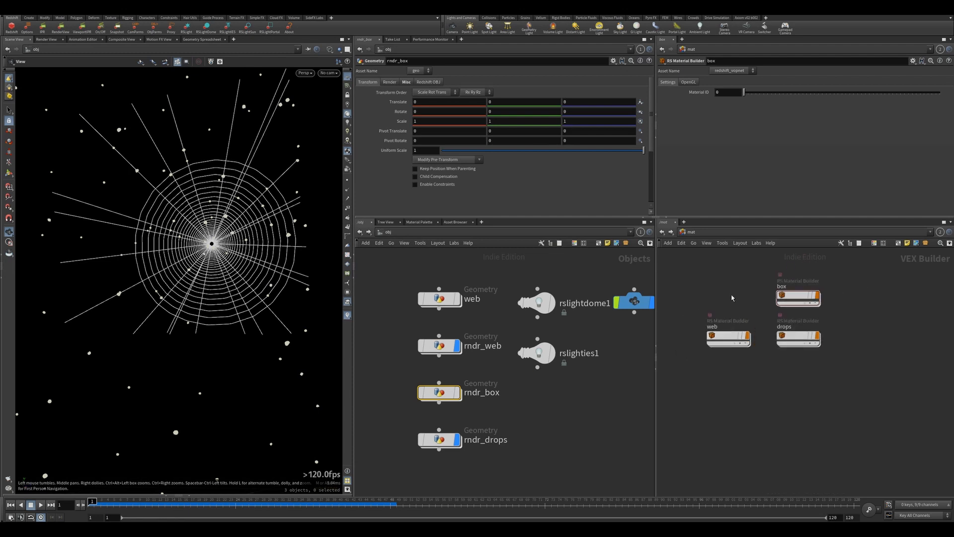
{"action": "middle_click_drag", "start_coordinate": [555, 272], "coordinate": [505, 269]}
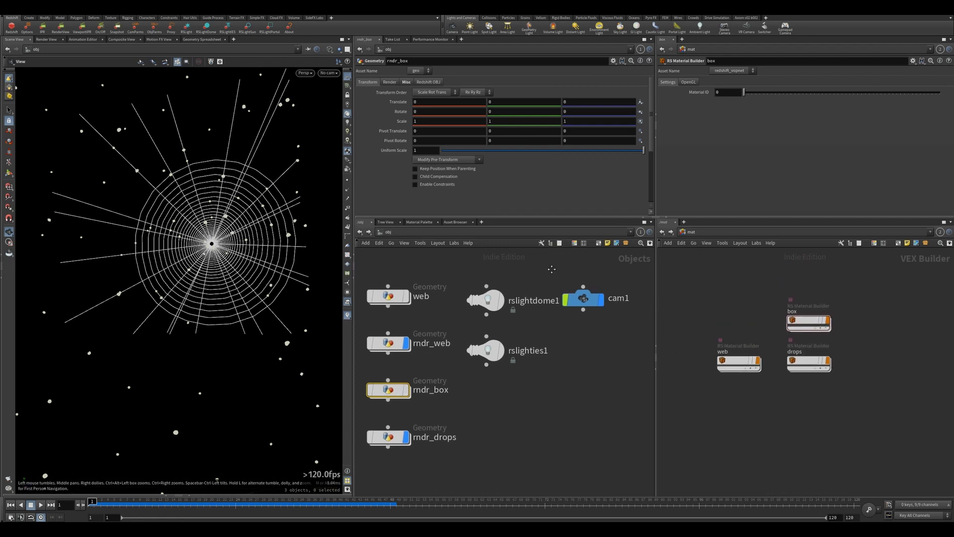
Review the HDR texture path on rslightdome1 and the IES profile path on rslighties1.
{"action": "left_click", "coordinate": [486, 300]}
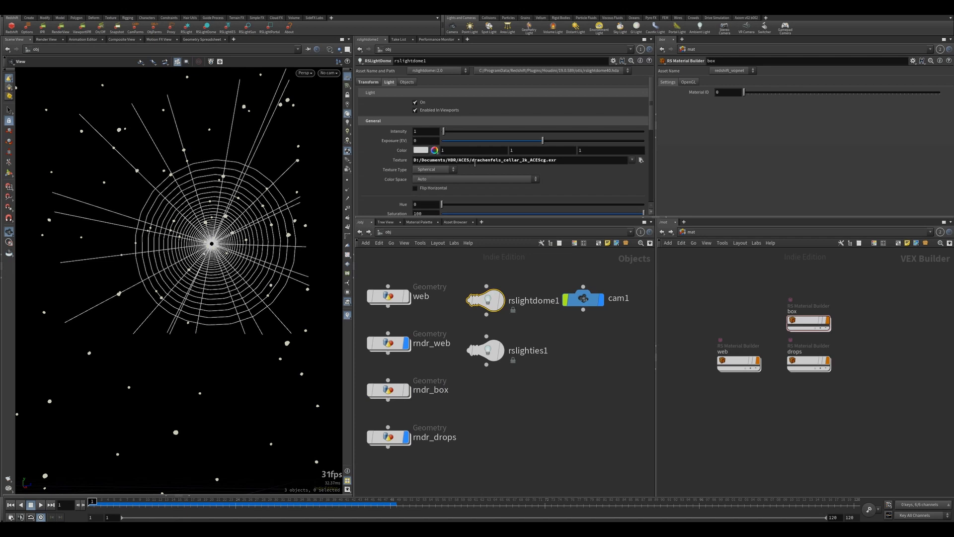
{"action": "left_click_drag", "start_coordinate": [486, 161], "coordinate": [554, 162]}
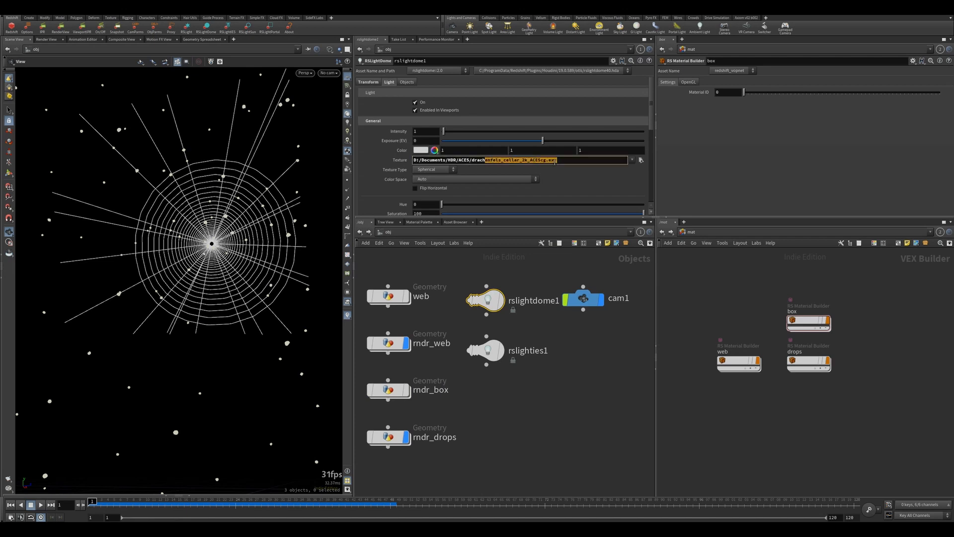
{"action": "left_click", "coordinate": [557, 323]}
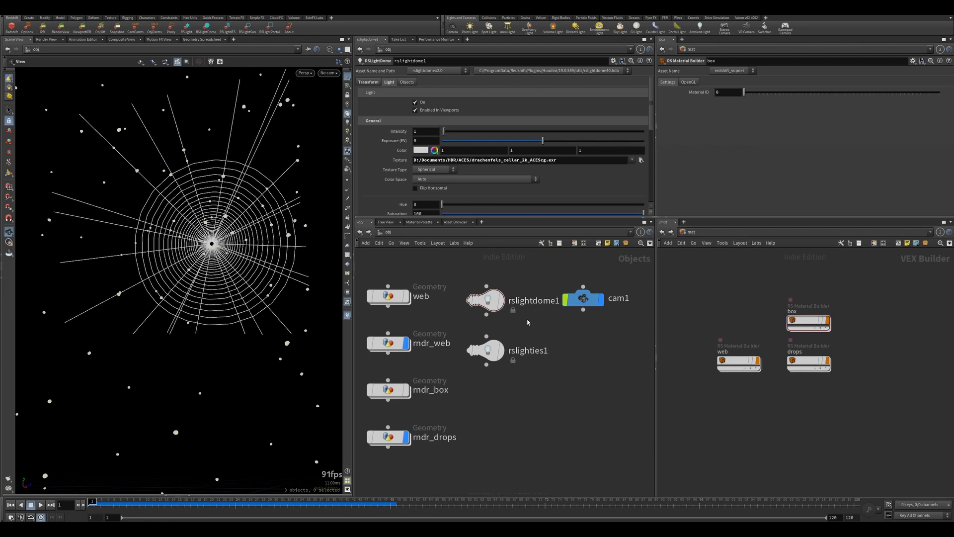
{"action": "left_click", "coordinate": [517, 351]}
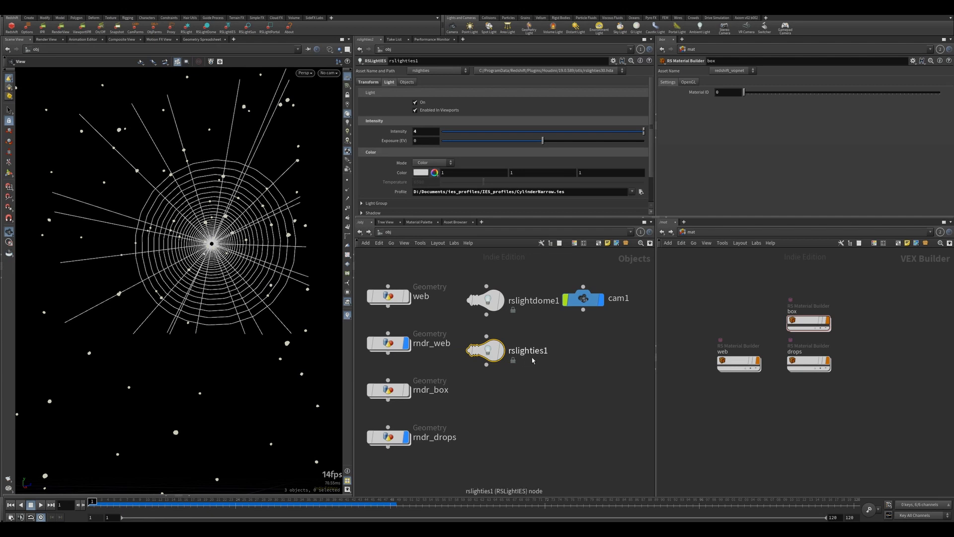
{"action": "left_click_drag", "start_coordinate": [517, 192], "coordinate": [483, 192]}
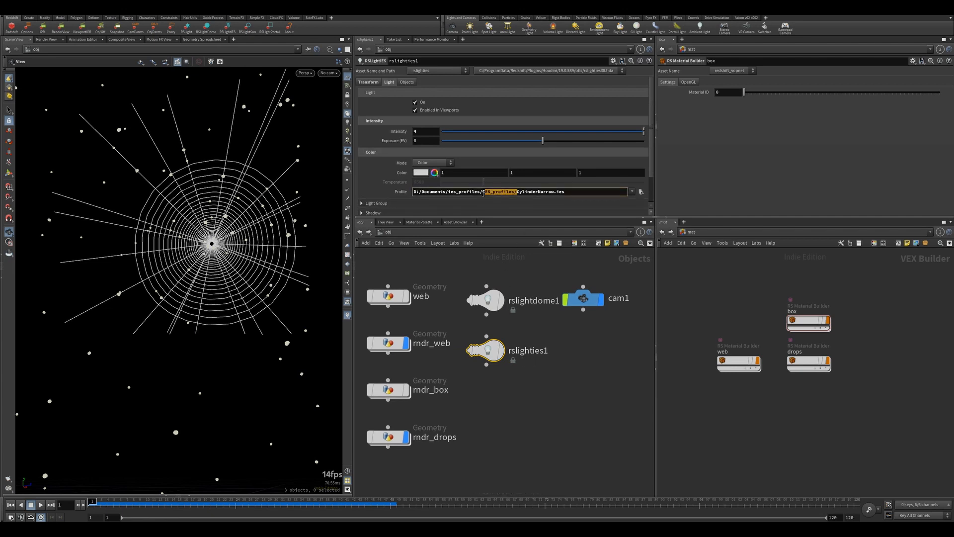
{"action": "left_click", "coordinate": [565, 326]}
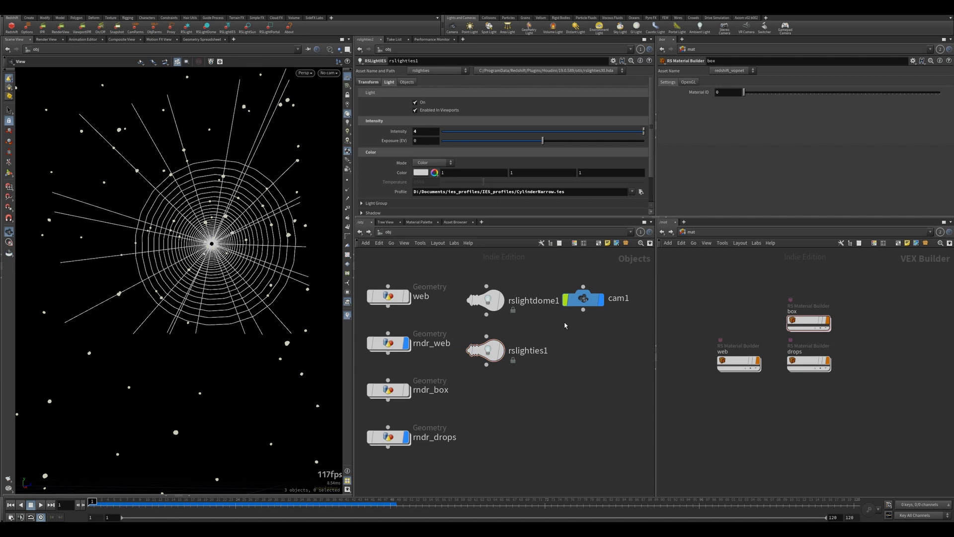
Review cam1's Redshift depth of field, OCIO/PostFX LUT and sampling settings, including focus distance and F-stop.
{"action": "left_click", "coordinate": [584, 299]}
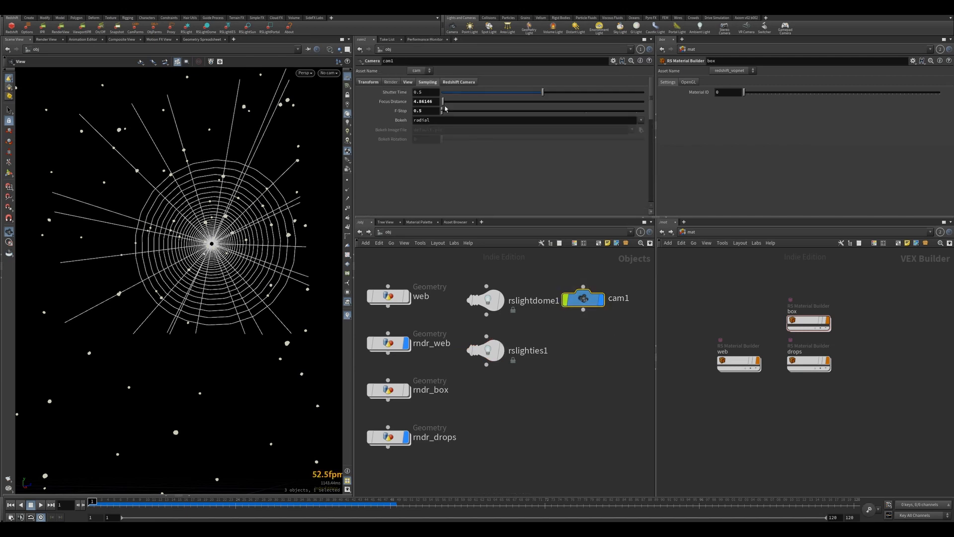
{"action": "left_click", "coordinate": [453, 82]}
{"action": "left_click", "coordinate": [387, 93]}
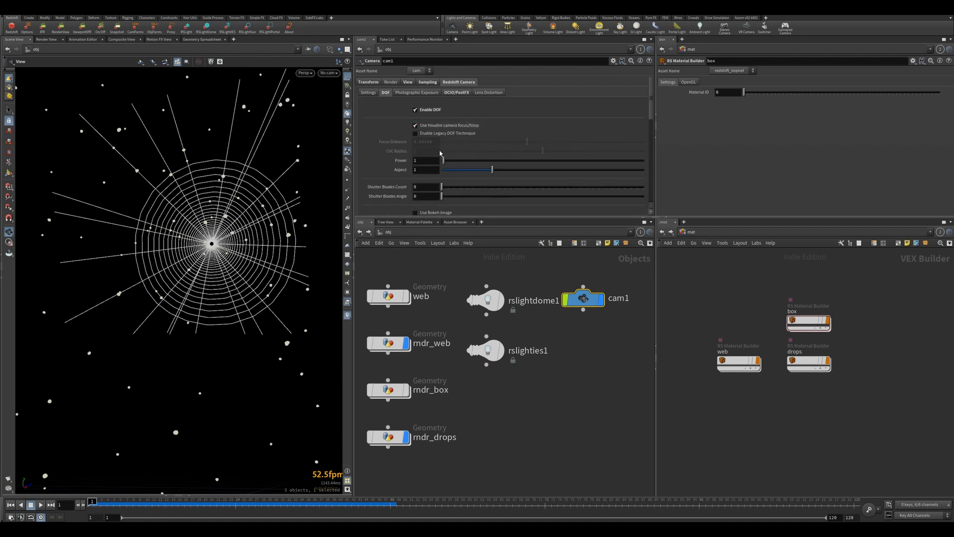
{"action": "left_click", "coordinate": [456, 93]}
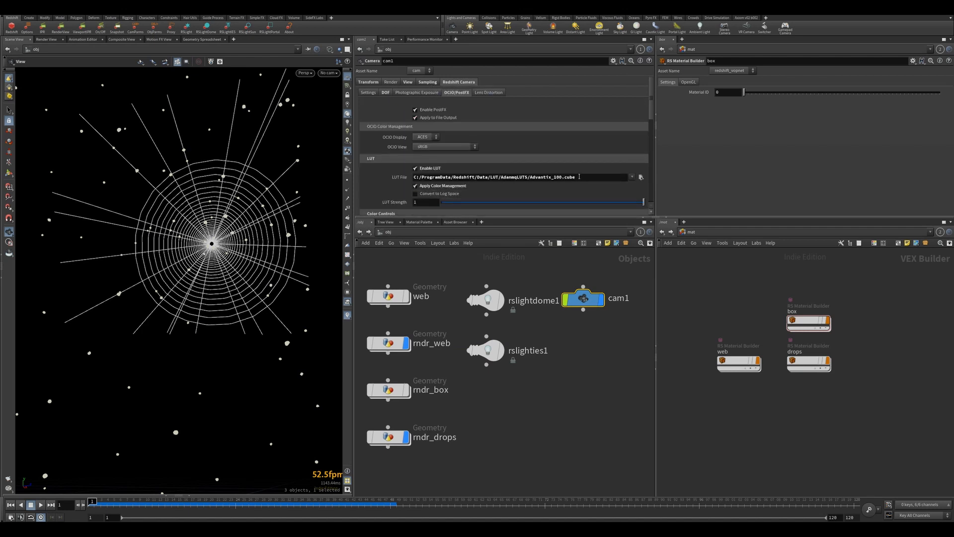
{"action": "left_click", "coordinate": [428, 82]}
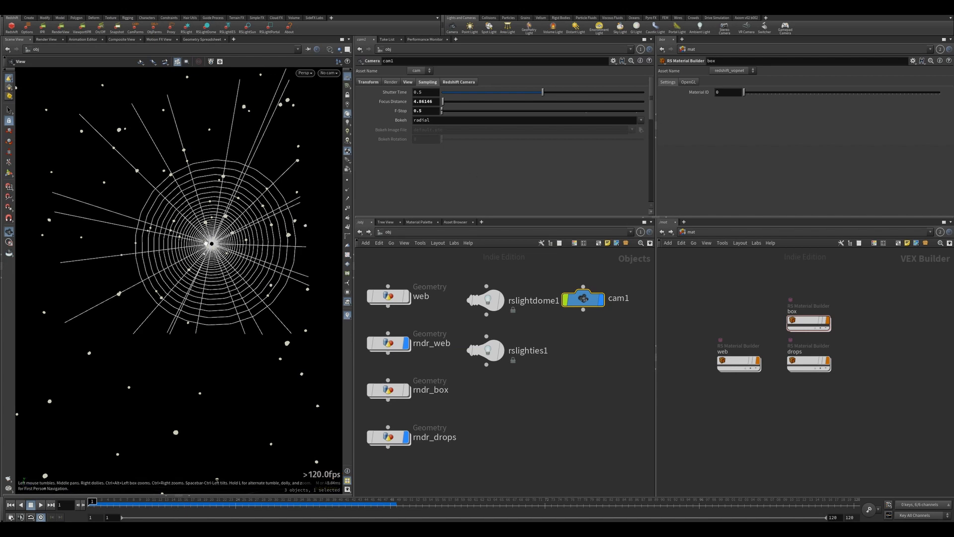
Open the web geometry network and check the scatter1 node's point count and seed settings.
{"action": "double_click", "coordinate": [390, 297]}
{"action": "scroll", "coordinate": [505, 300], "scroll_direction": "up", "scroll_amount": 5}
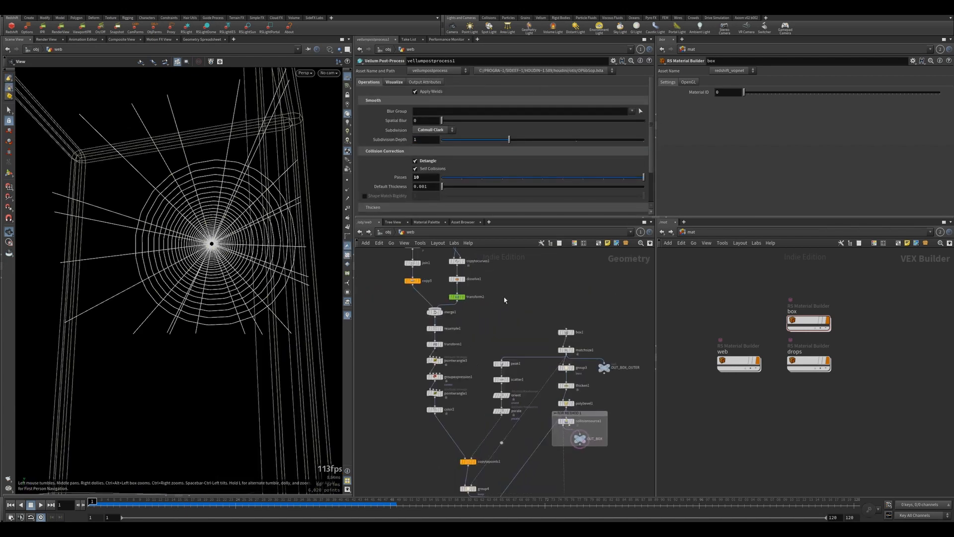
{"action": "scroll", "coordinate": [500, 313], "scroll_direction": "down", "scroll_amount": 2}
{"action": "middle_click_drag", "start_coordinate": [500, 313], "coordinate": [515, 341]}
{"action": "left_click", "coordinate": [517, 389]}
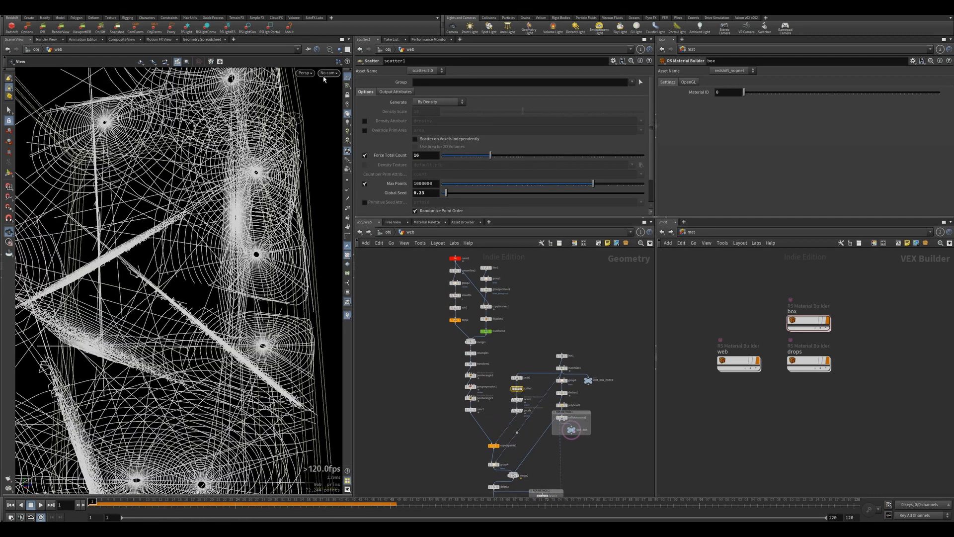
Look through cam1 in the viewport, return to the object level and play the simulation.
{"action": "left_click", "coordinate": [328, 72]}
{"action": "left_click", "coordinate": [340, 109]}
{"action": "left_click", "coordinate": [388, 233]}
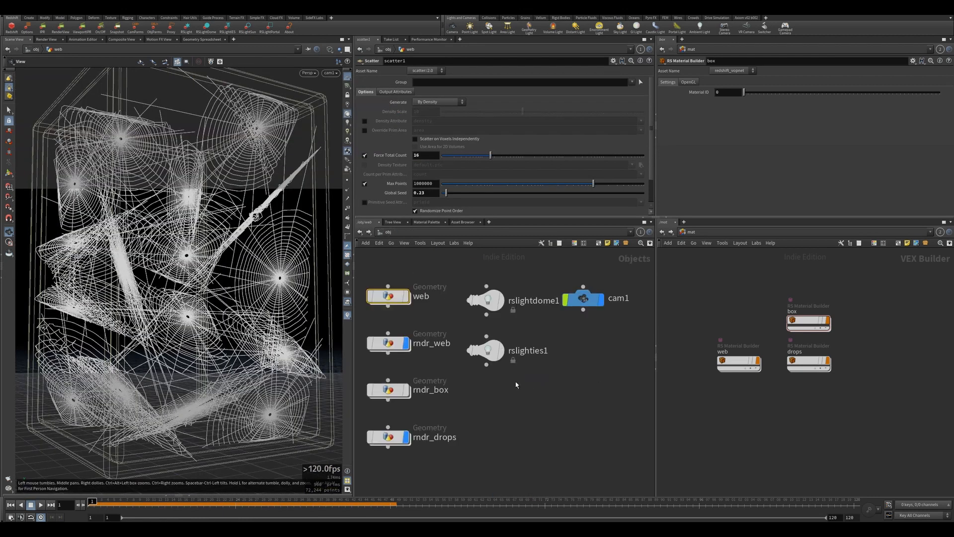
{"action": "left_click", "coordinate": [40, 505]}
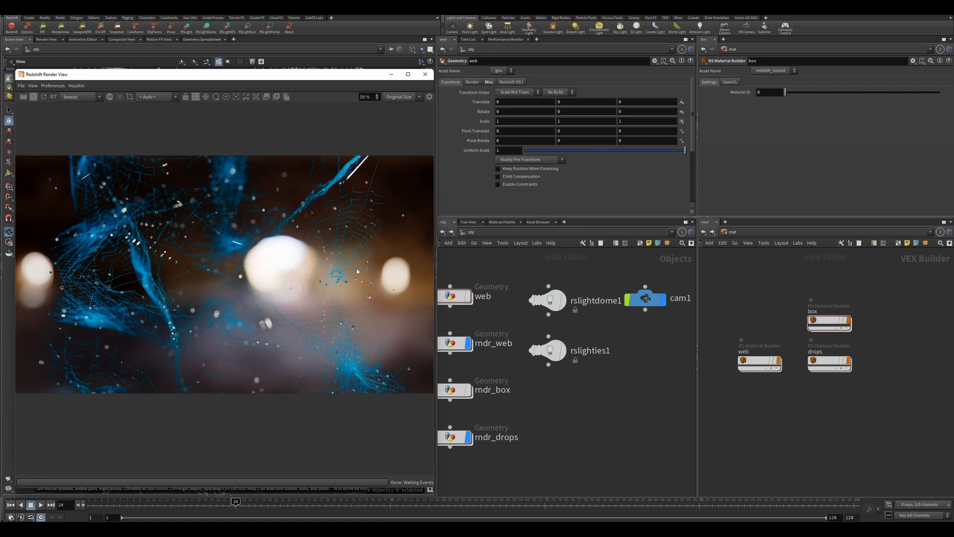
Display only the Blue channel of the render and inspect Material1 inside the web material builder.
{"action": "left_click", "coordinate": [109, 96]}
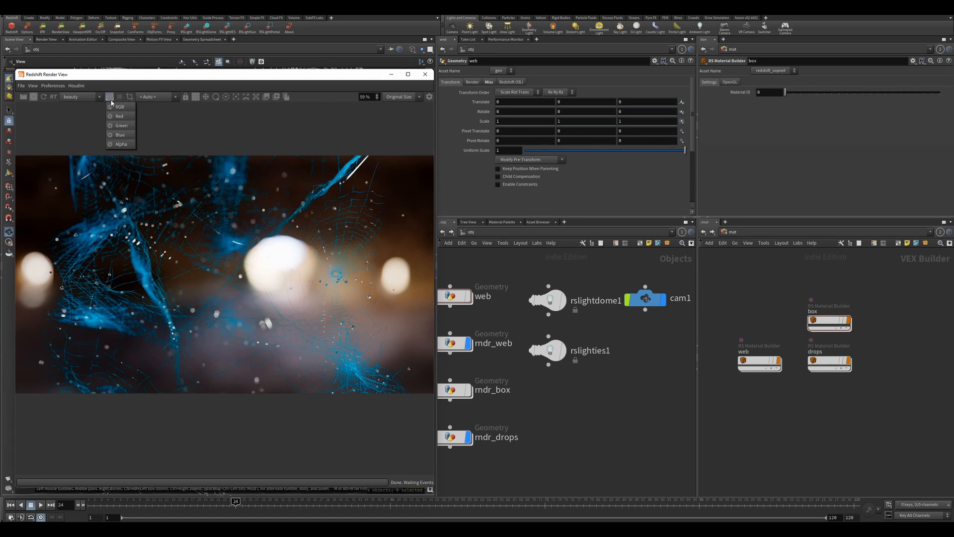
{"action": "left_click", "coordinate": [119, 136]}
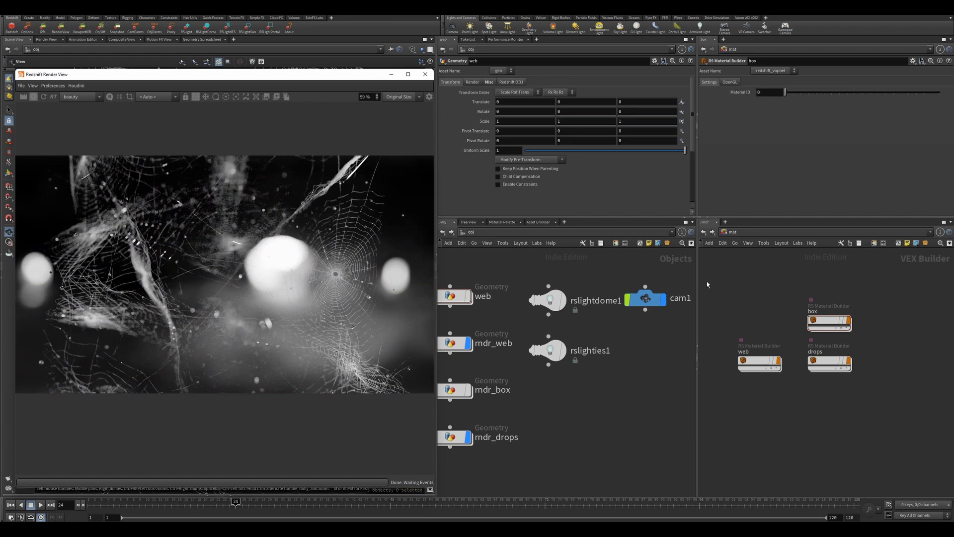
{"action": "double_click", "coordinate": [765, 363]}
{"action": "scroll", "coordinate": [742, 174], "scroll_direction": "down", "scroll_amount": 2}
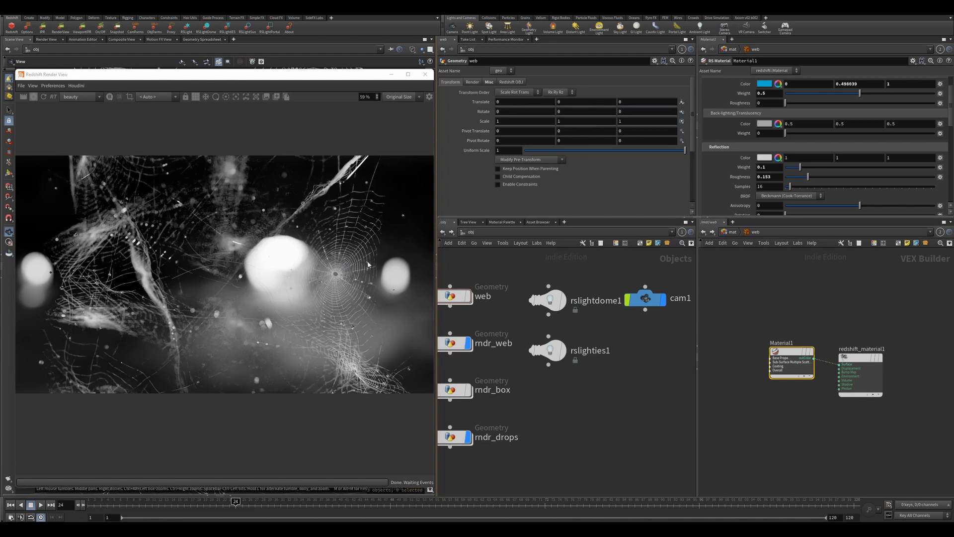
Open the rndr_drops network, check delete1's filter expression and close the Redshift Render View.
{"action": "middle_click_drag", "start_coordinate": [486, 326], "coordinate": [532, 293]}
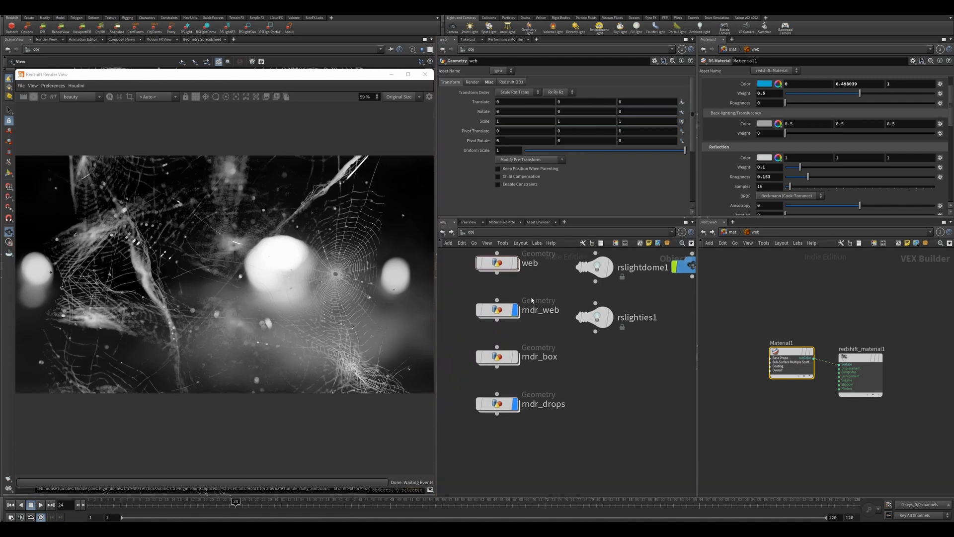
{"action": "double_click", "coordinate": [500, 358]}
{"action": "left_click", "coordinate": [468, 232]}
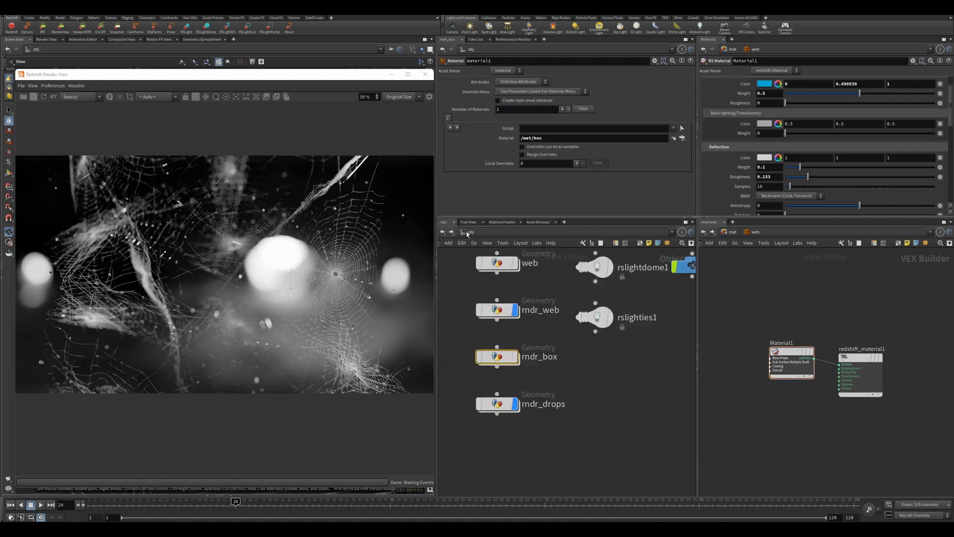
{"action": "double_click", "coordinate": [495, 400]}
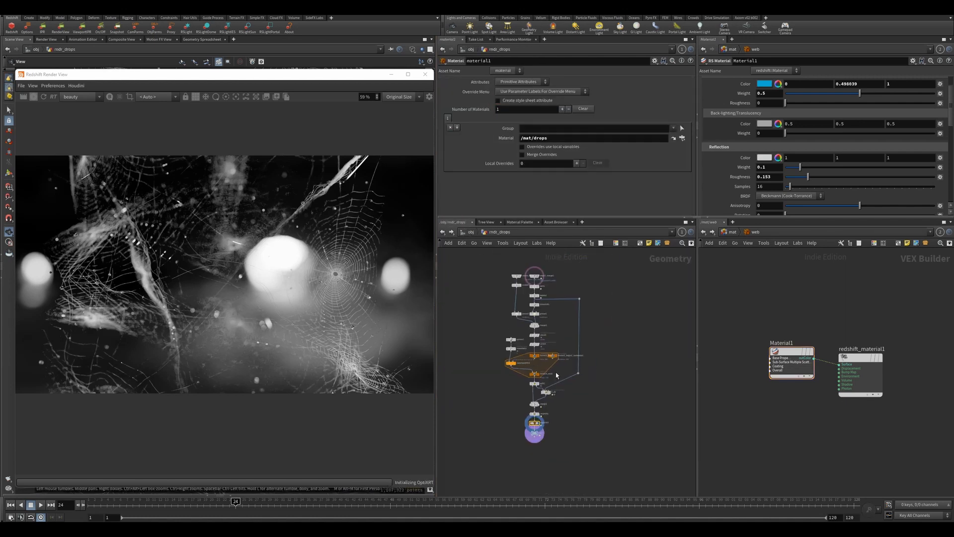
{"action": "scroll", "coordinate": [541, 302], "scroll_direction": "up", "scroll_amount": 5}
{"action": "left_click", "coordinate": [544, 294]}
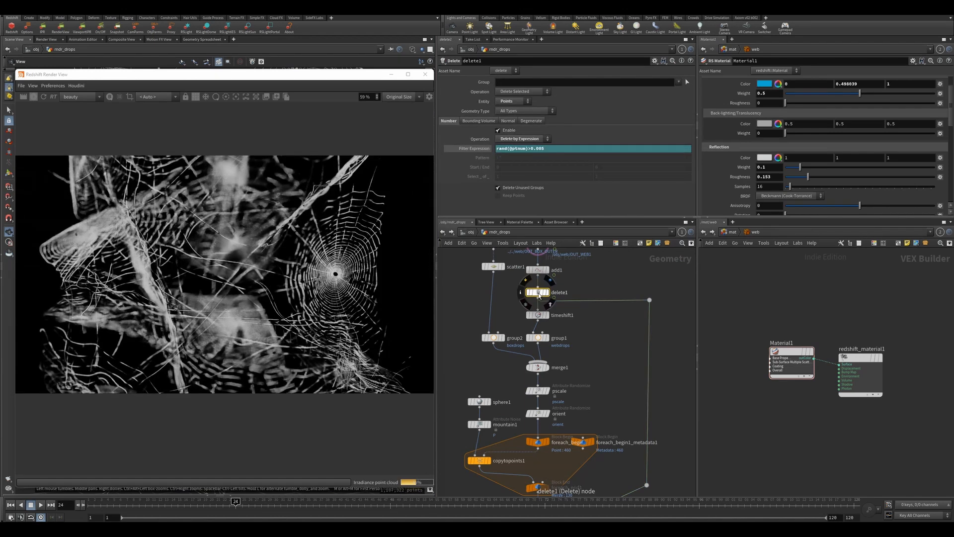
{"action": "left_click", "coordinate": [425, 74]}
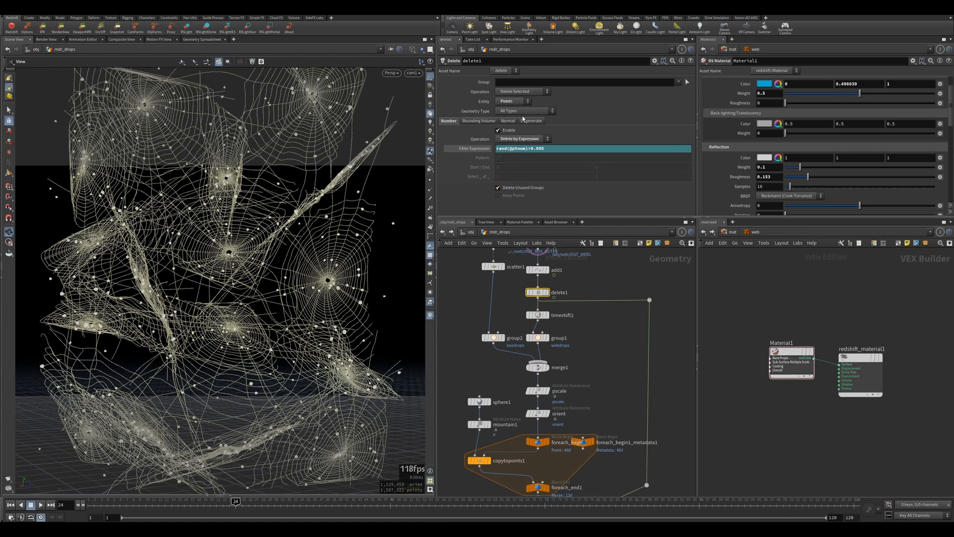
Examine the whole rndr_drops node chain from delete1 down to the material, and return to the object level.
{"action": "scroll", "coordinate": [628, 311], "scroll_direction": "down", "scroll_amount": 2}
{"action": "middle_click_drag", "start_coordinate": [629, 338], "coordinate": [594, 300]}
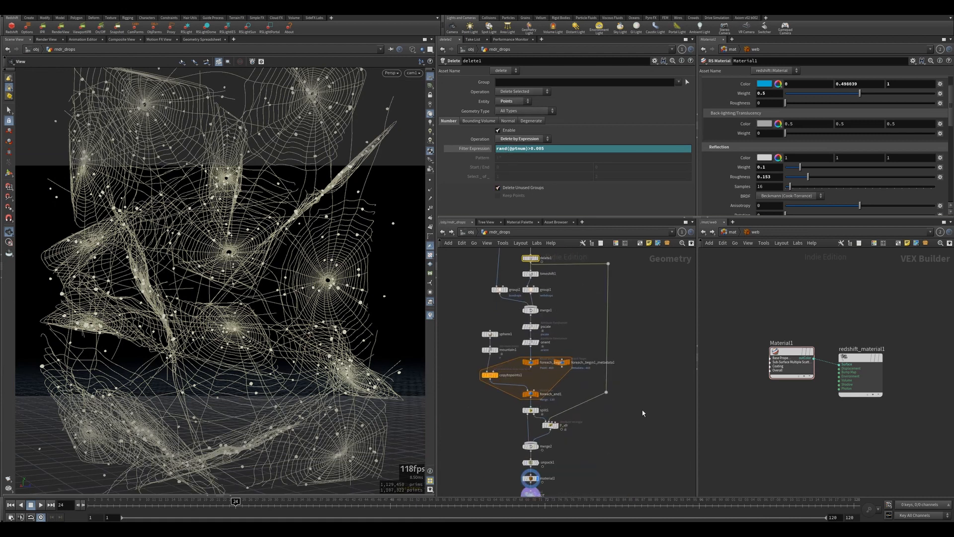
{"action": "middle_click_drag", "start_coordinate": [643, 414], "coordinate": [631, 360]}
{"action": "scroll", "coordinate": [598, 360], "scroll_direction": "down", "scroll_amount": 2}
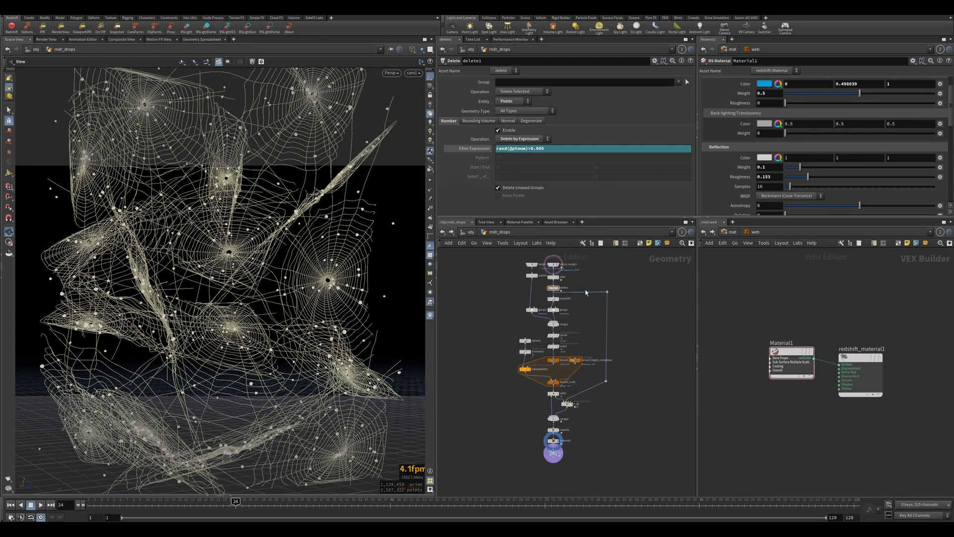
{"action": "left_click", "coordinate": [472, 233]}
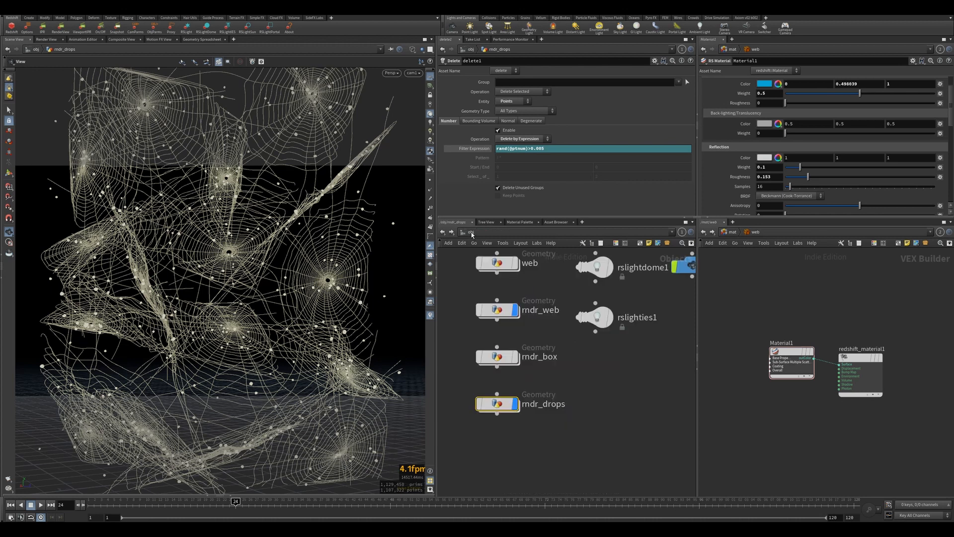
Reopen rndr_drops, examine the pscale randomization and the drops on the web up close, and return to the object level.
{"action": "left_click", "coordinate": [441, 233]}
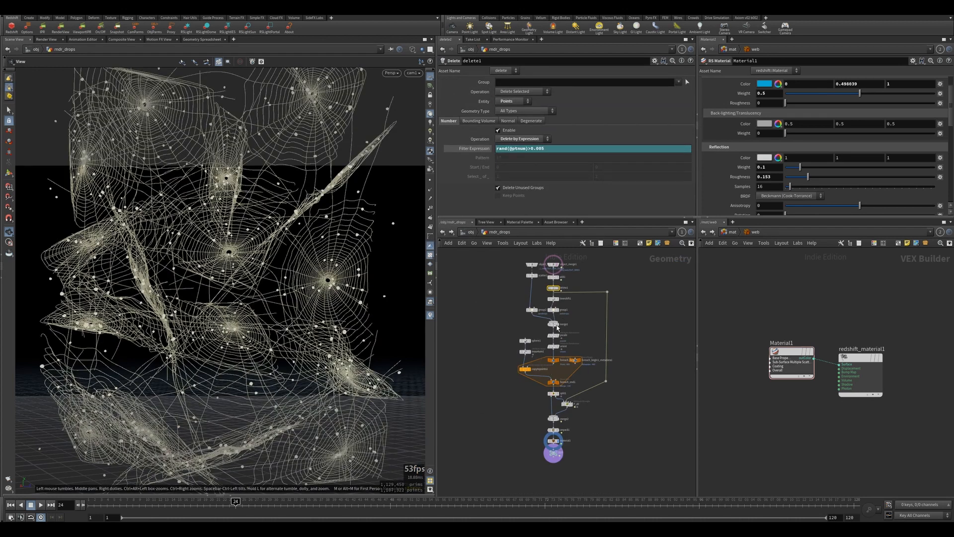
{"action": "scroll", "coordinate": [560, 340], "scroll_direction": "up", "scroll_amount": 3}
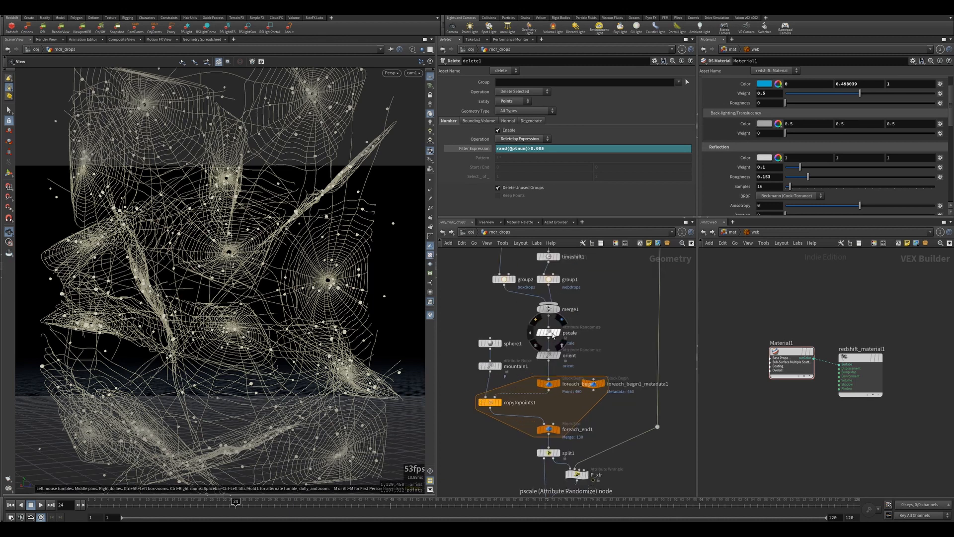
{"action": "left_click", "coordinate": [550, 335]}
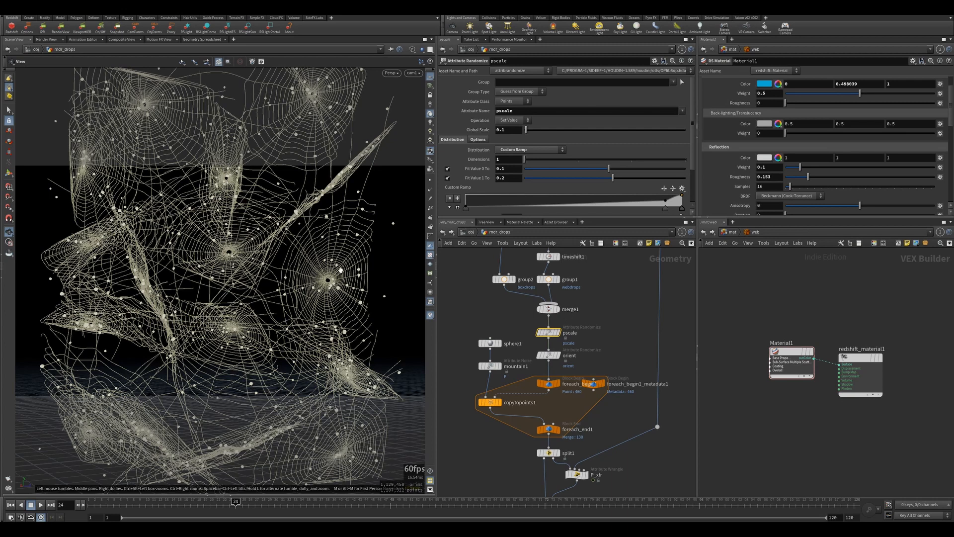
{"action": "scroll", "coordinate": [354, 248], "scroll_direction": "up", "scroll_amount": 10}
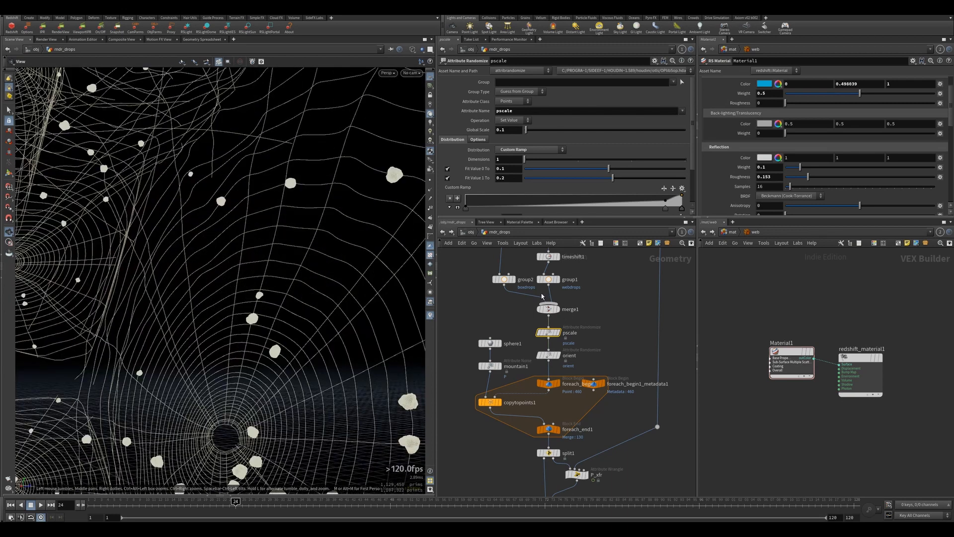
{"action": "scroll", "coordinate": [557, 323], "scroll_direction": "down", "scroll_amount": 4}
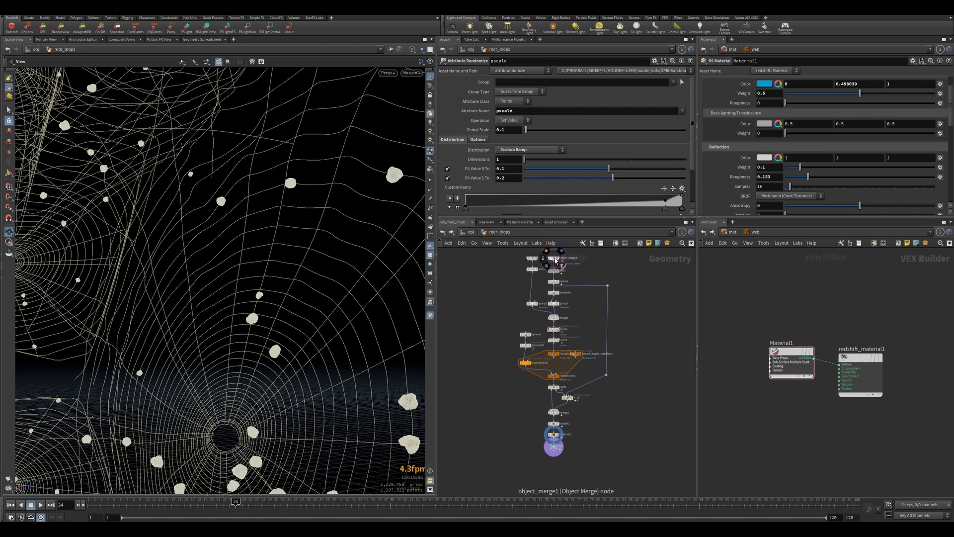
{"action": "left_click", "coordinate": [560, 263]}
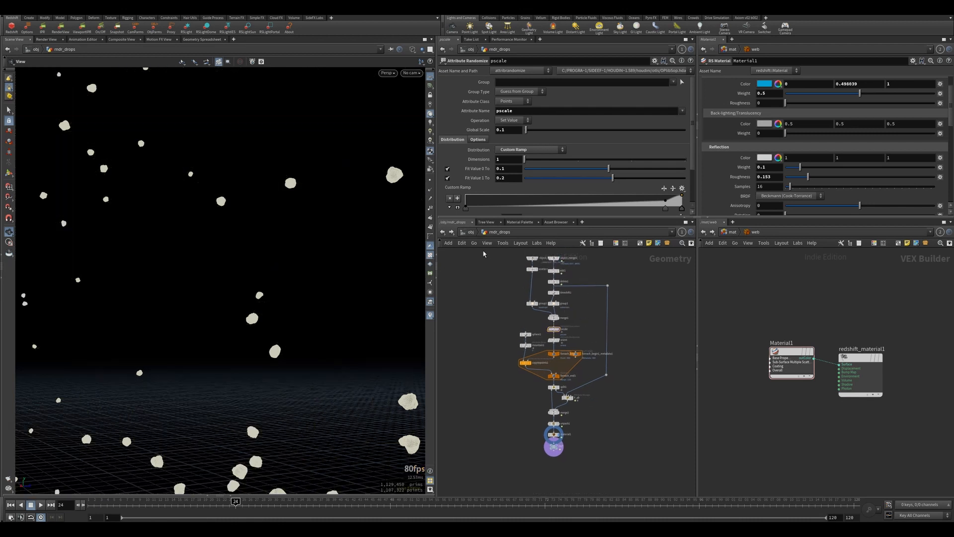
{"action": "left_click", "coordinate": [471, 232]}
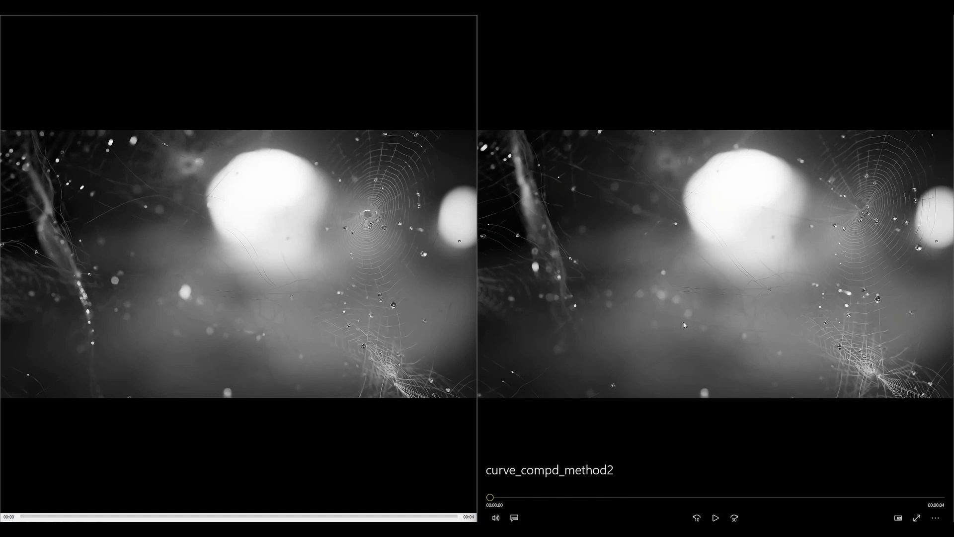
Play the curve_compd_method1 and curve_compd_method2 videos side by side to compare the two rendered results.
{"action": "left_click", "coordinate": [10, 527]}
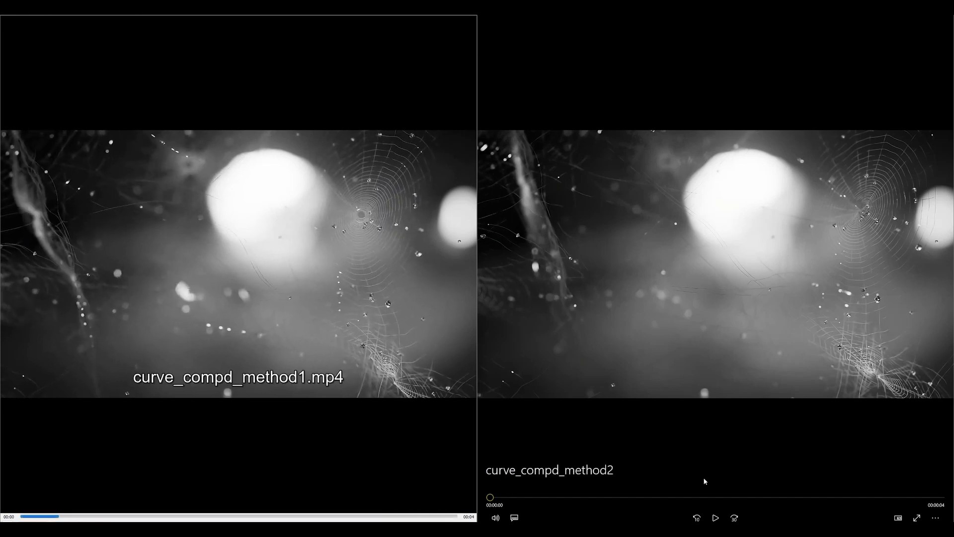
{"action": "left_click", "coordinate": [715, 512]}
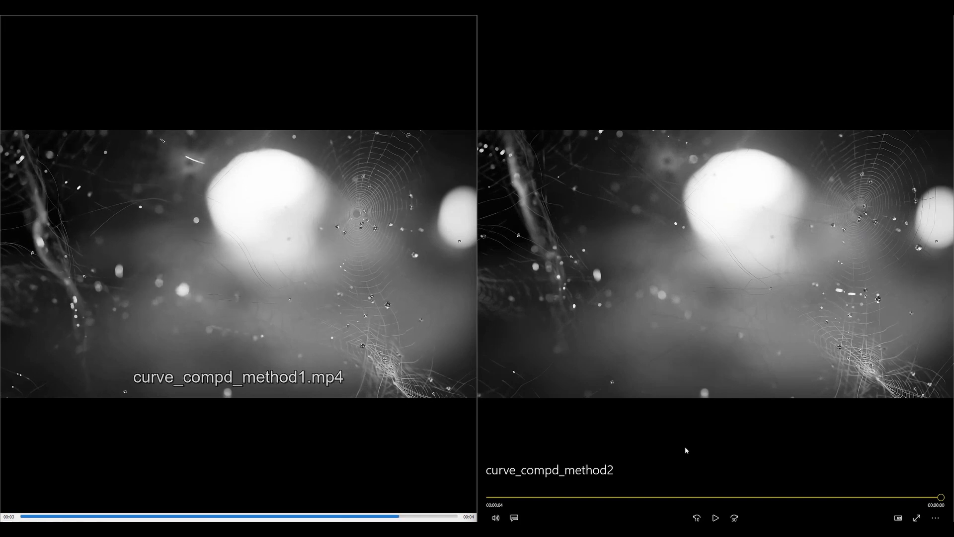
{"action": "left_click", "coordinate": [714, 517]}
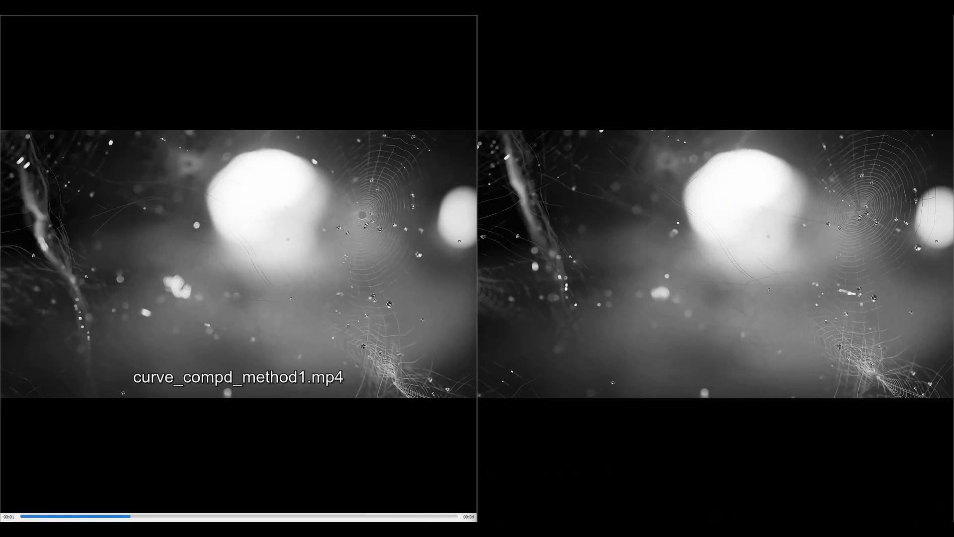